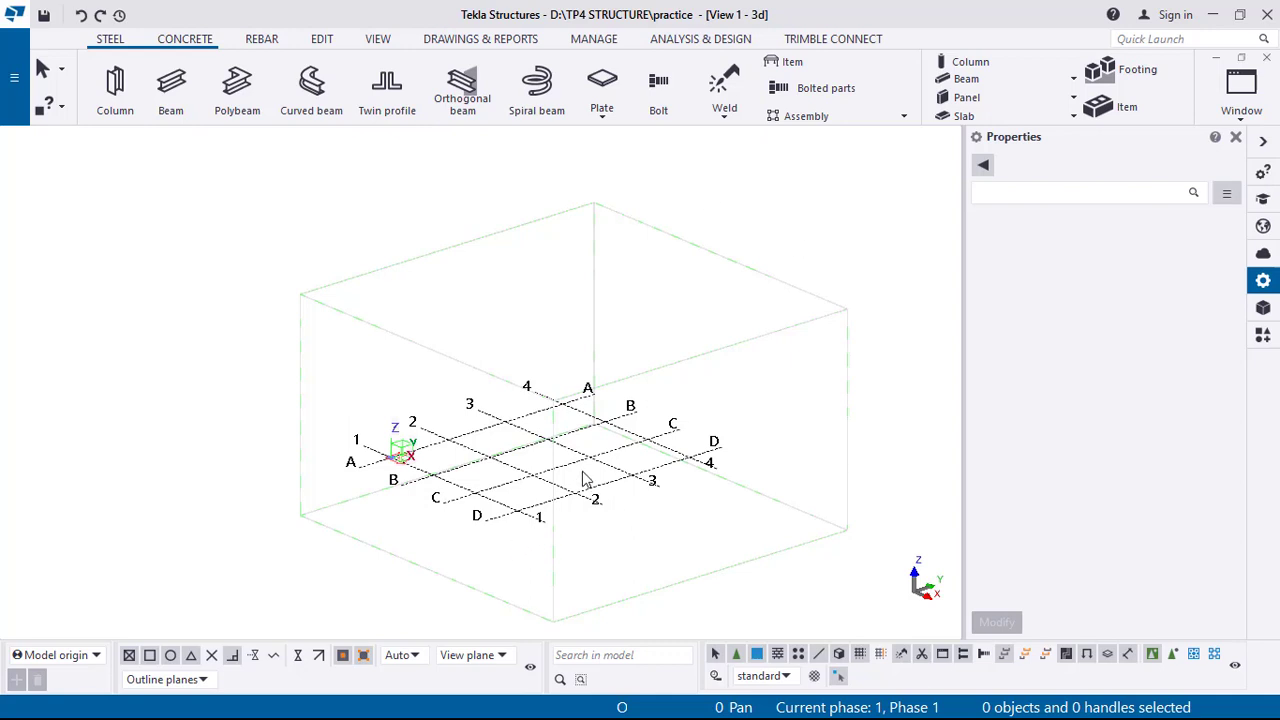
Step: Place a UB406X140X39 steel column at the intersection of grid lines A and 1
{"action": "middle_click_drag", "start_coordinate": [585, 480], "coordinate": [688, 365]}
{"action": "scroll", "coordinate": [595, 425], "scroll_direction": "up", "scroll_amount": 3}
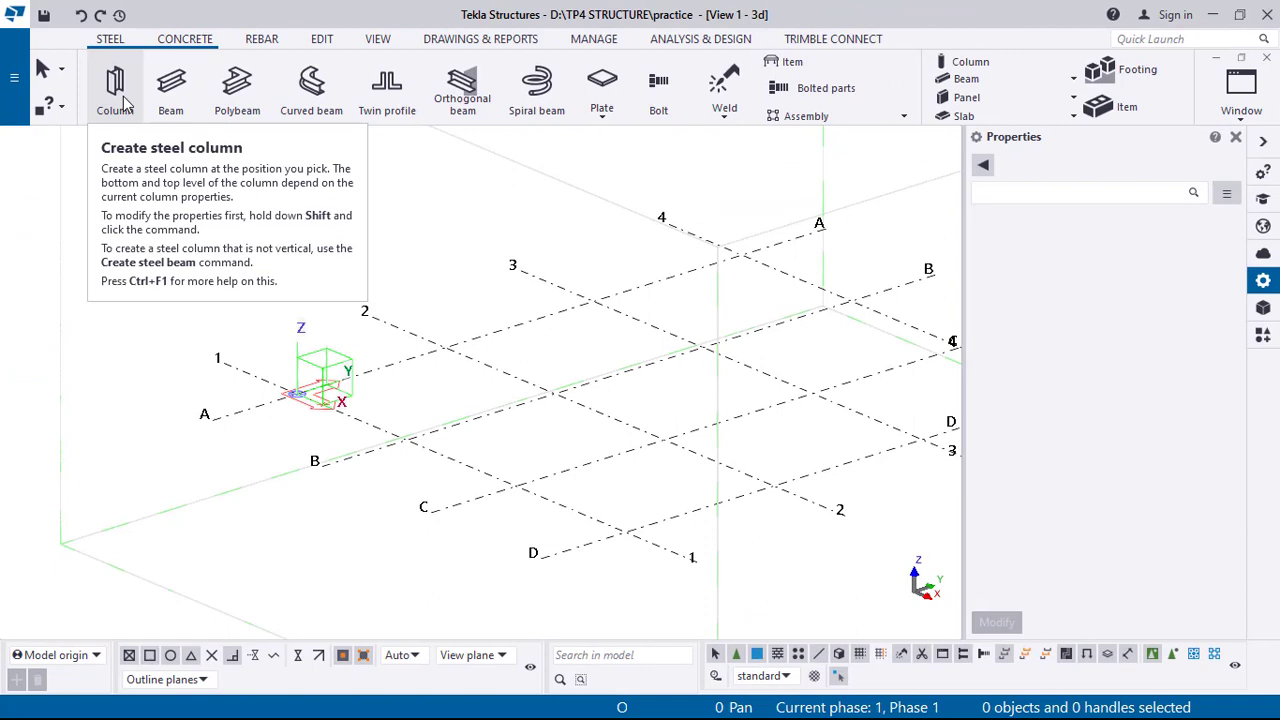
{"action": "left_click", "coordinate": [124, 100]}
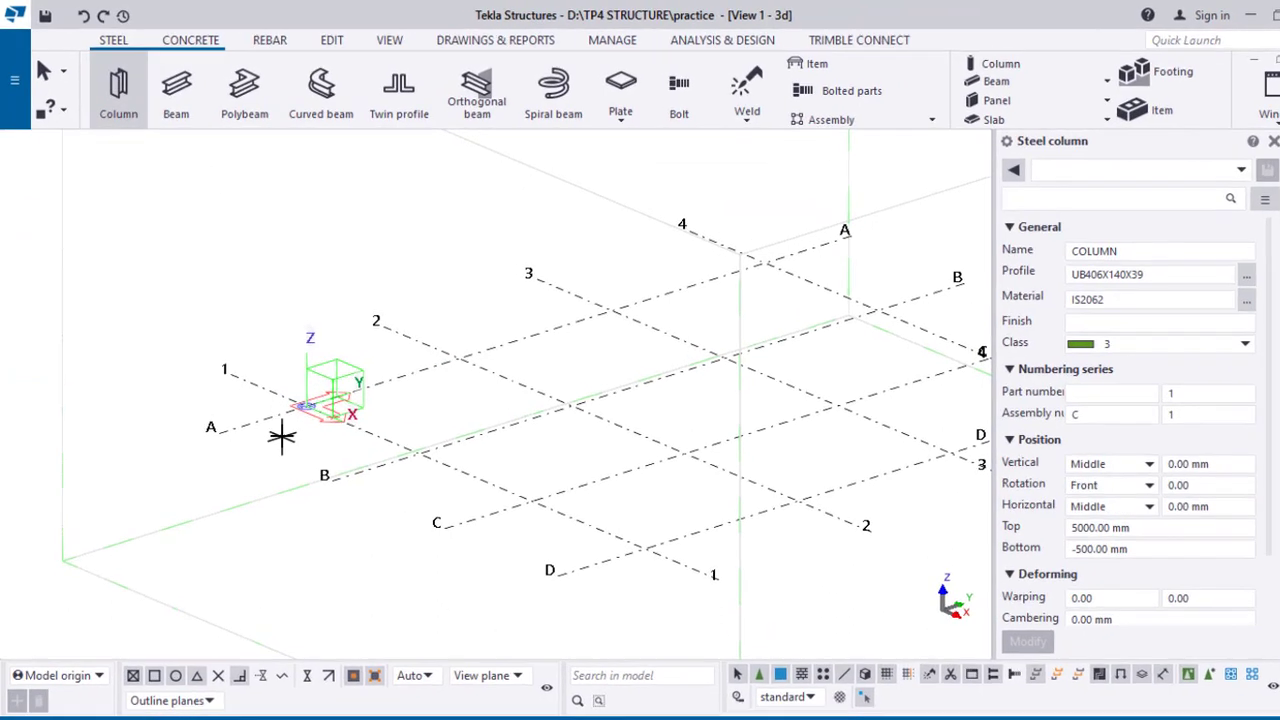
{"action": "scroll", "coordinate": [282, 437], "scroll_direction": "up", "scroll_amount": 3}
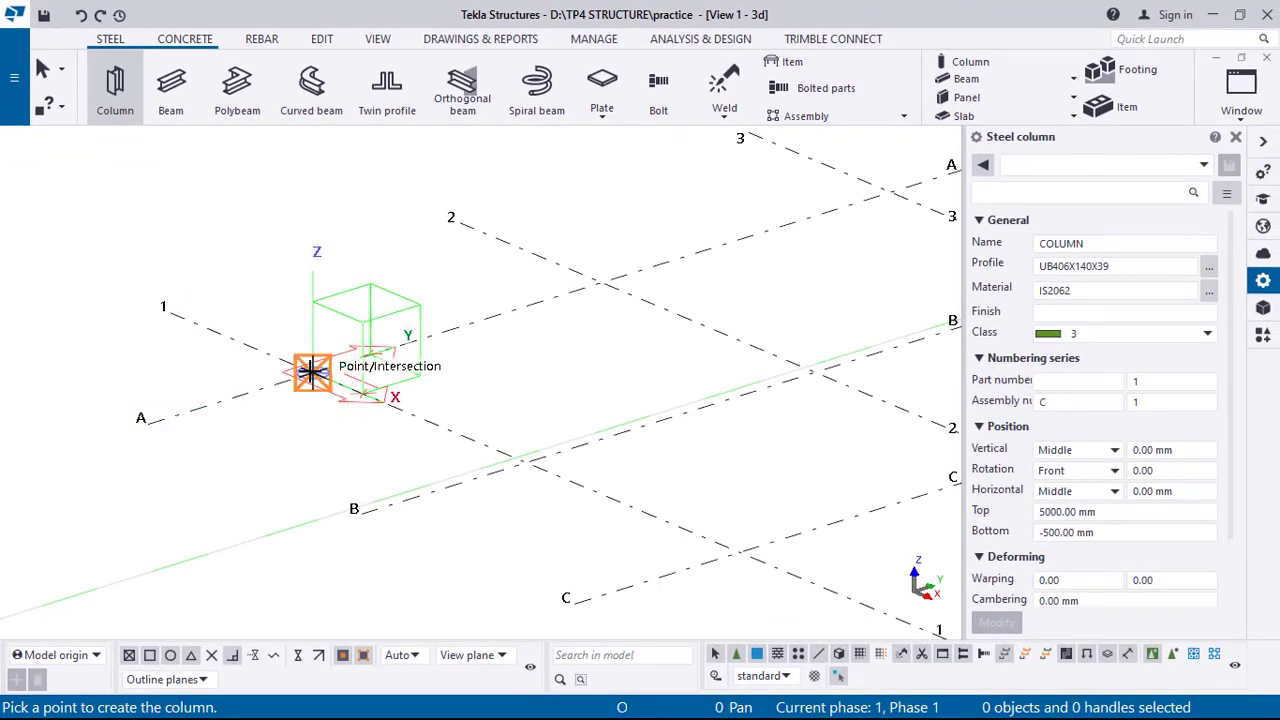
{"action": "left_click", "coordinate": [312, 375]}
{"action": "middle_click_drag", "start_coordinate": [171, 224], "coordinate": [271, 286]}
{"action": "key", "text": "Escape"}
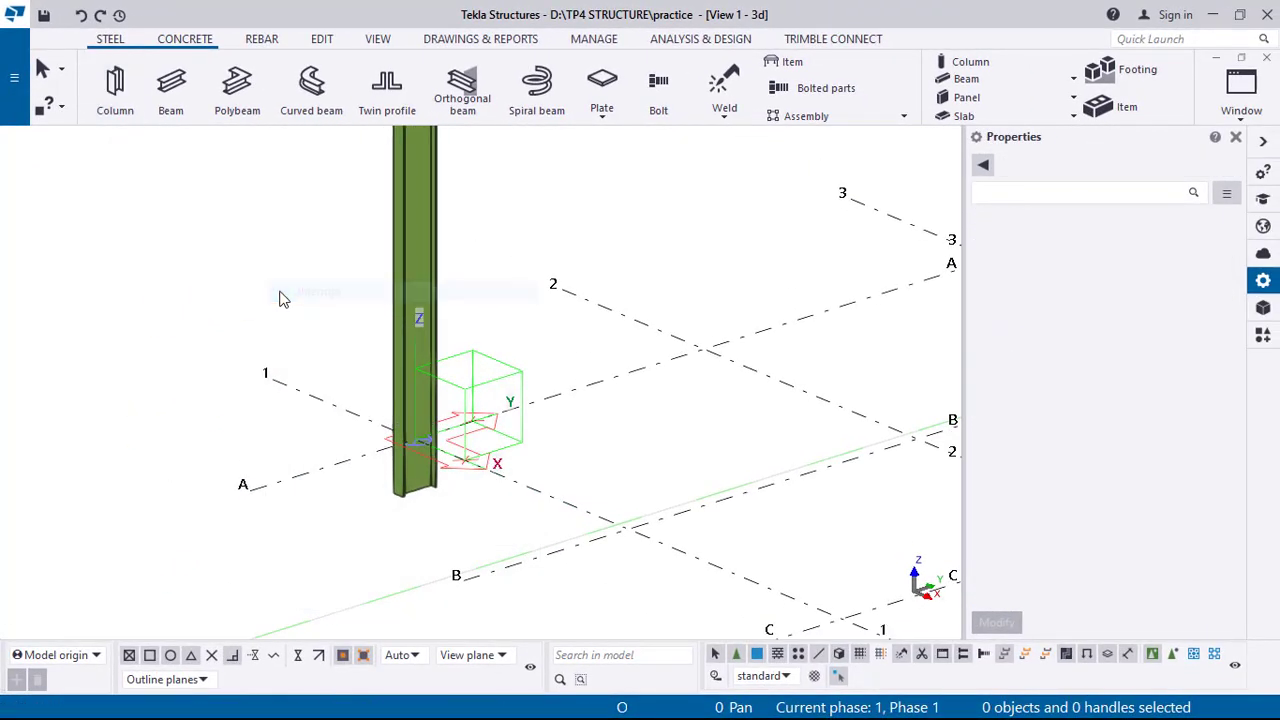
Step: Select the column at grid A-1 and examine its shape, length dimension and end handles
{"action": "left_click", "coordinate": [418, 340]}
{"action": "left_click", "coordinate": [426, 282]}
{"action": "scroll", "coordinate": [488, 453], "scroll_direction": "down", "scroll_amount": 2}
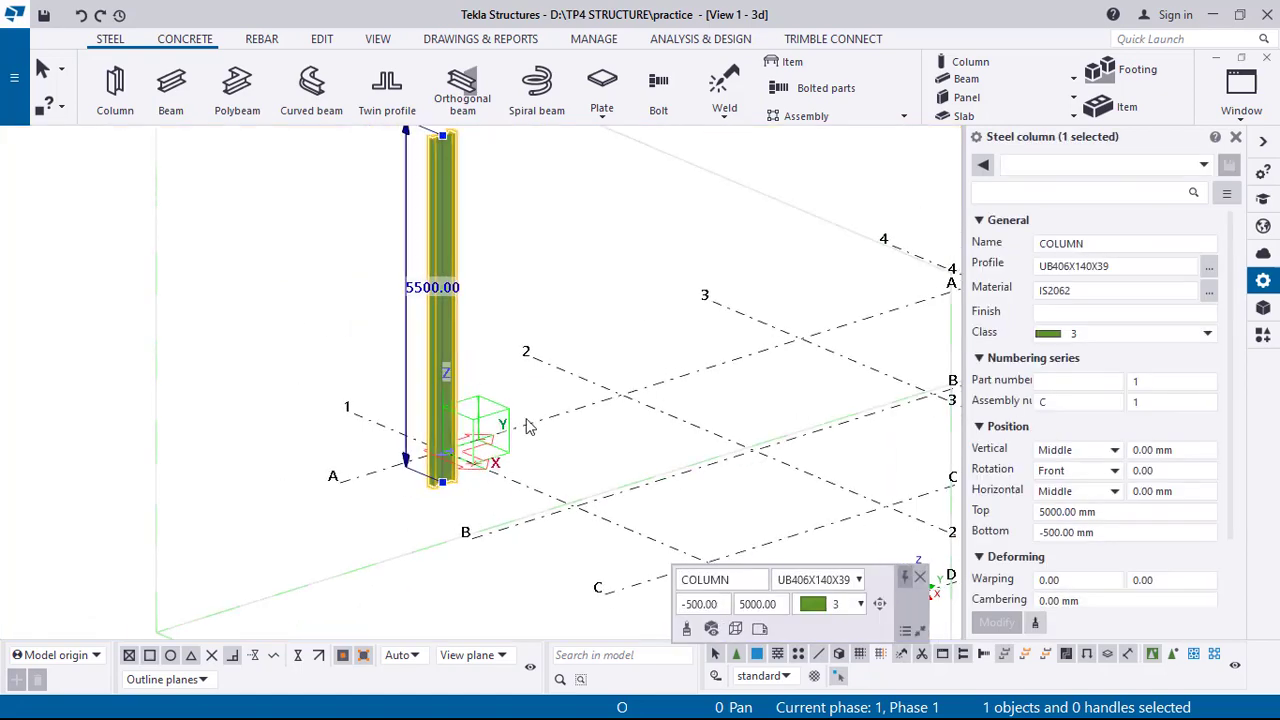
{"action": "middle_click_drag", "start_coordinate": [528, 422], "coordinate": [532, 513]}
{"action": "middle_click_drag", "start_coordinate": [515, 424], "coordinate": [504, 403]}
{"action": "scroll", "coordinate": [457, 483], "scroll_direction": "up", "scroll_amount": 2}
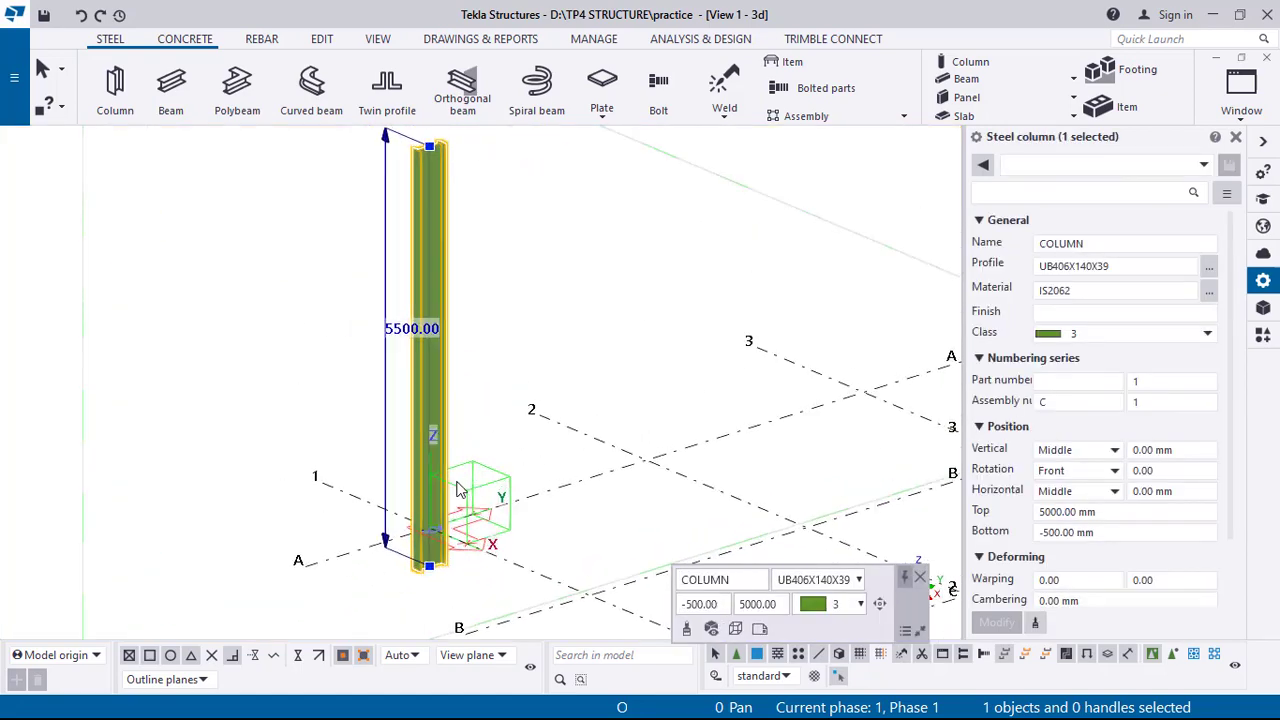
{"action": "scroll", "coordinate": [457, 478], "scroll_direction": "down", "scroll_amount": 1}
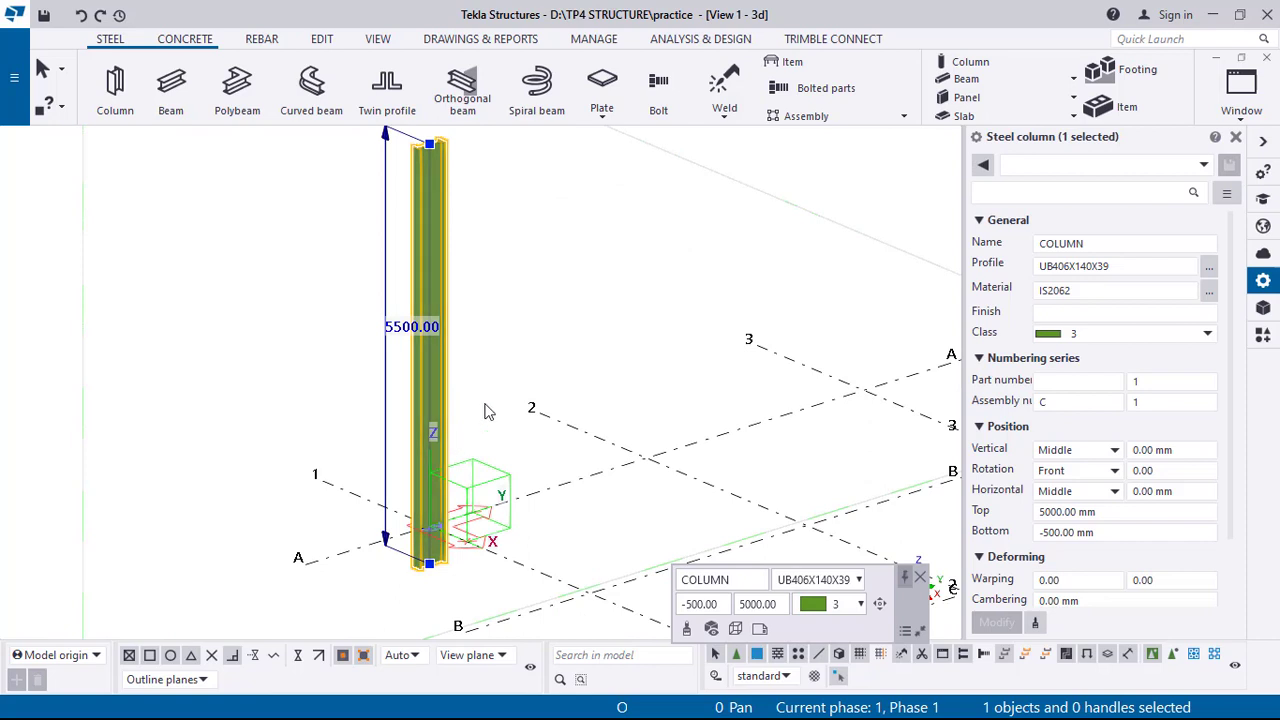
{"action": "left_click", "coordinate": [463, 428]}
{"action": "left_click", "coordinate": [437, 381]}
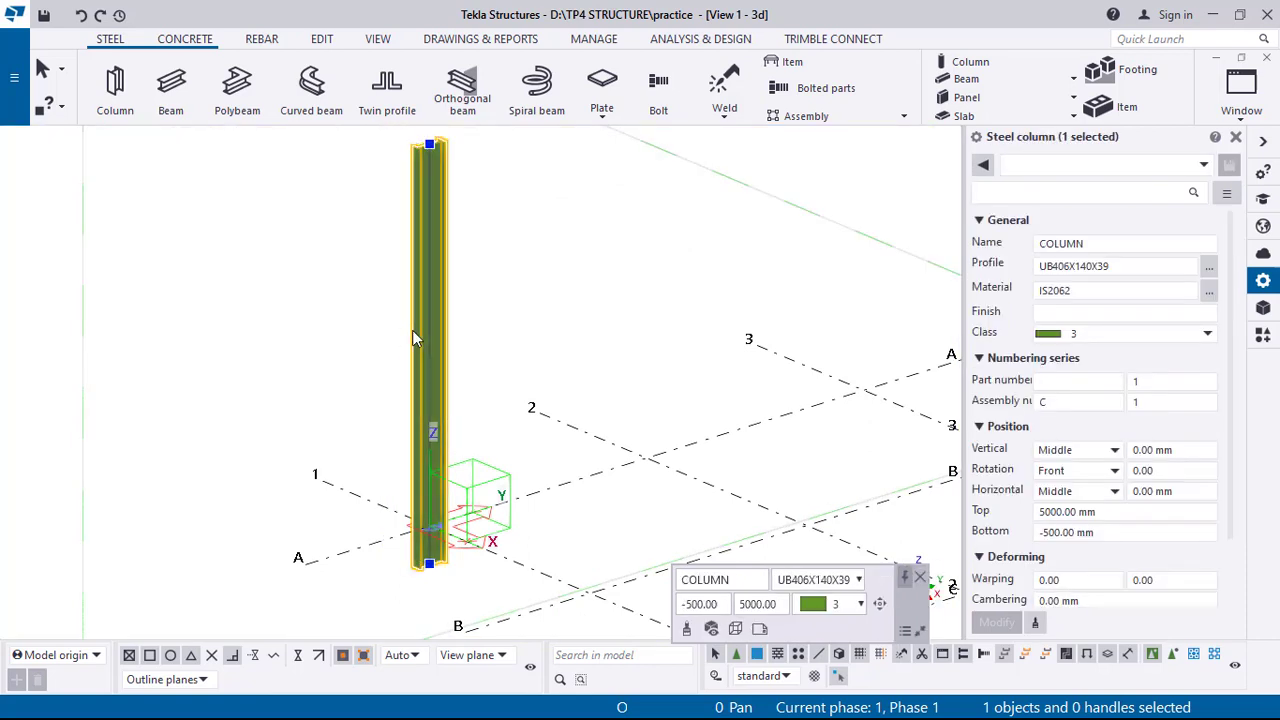
{"action": "left_click", "coordinate": [420, 330]}
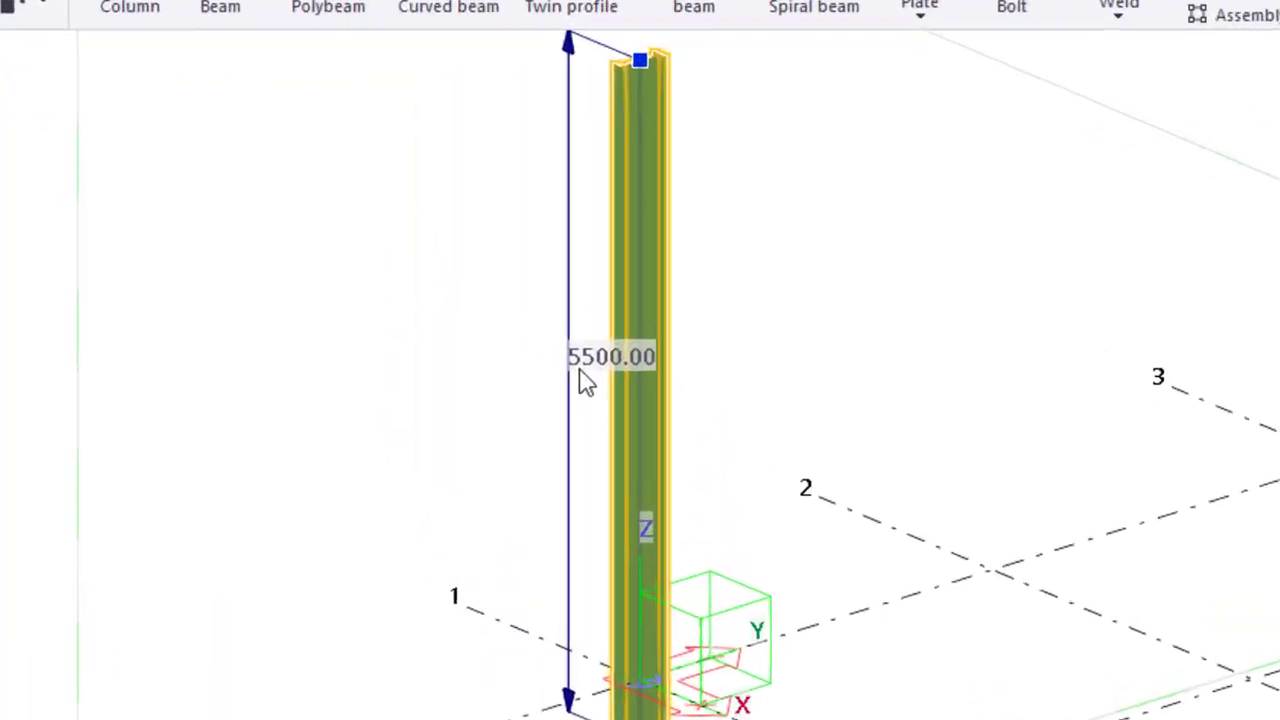
{"action": "left_click", "coordinate": [693, 390]}
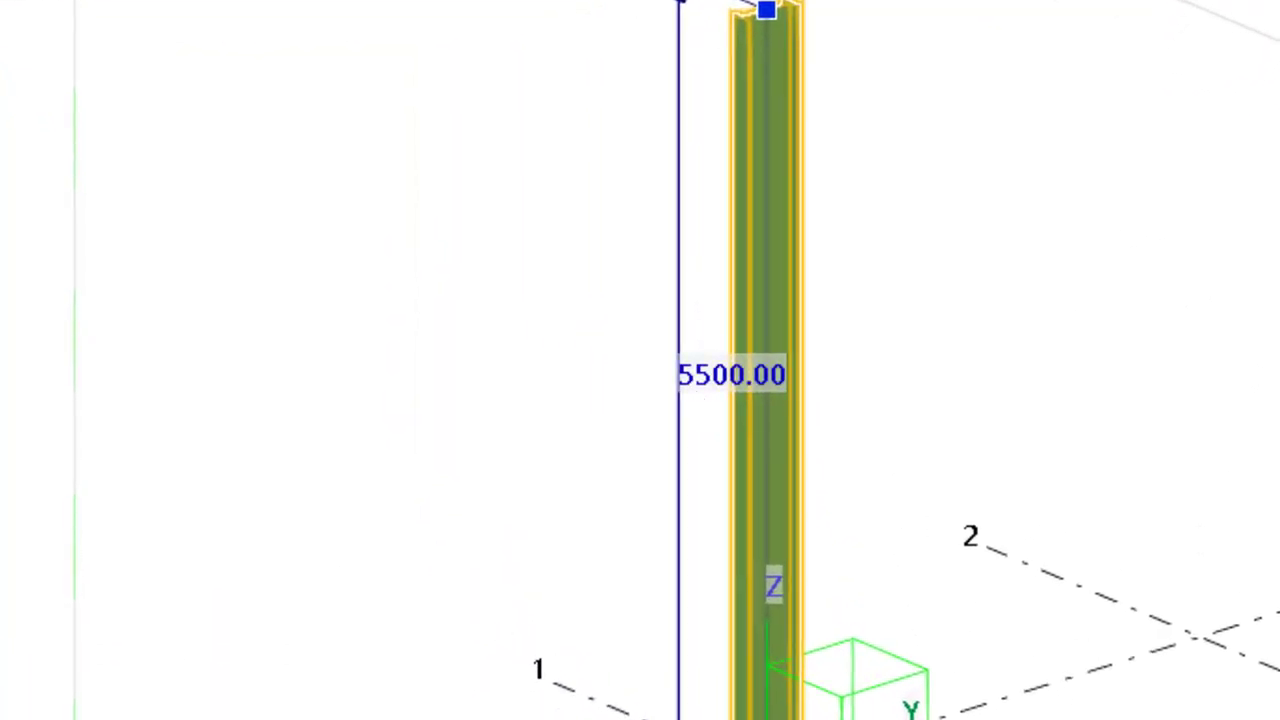
{"action": "left_click", "coordinate": [980, 432]}
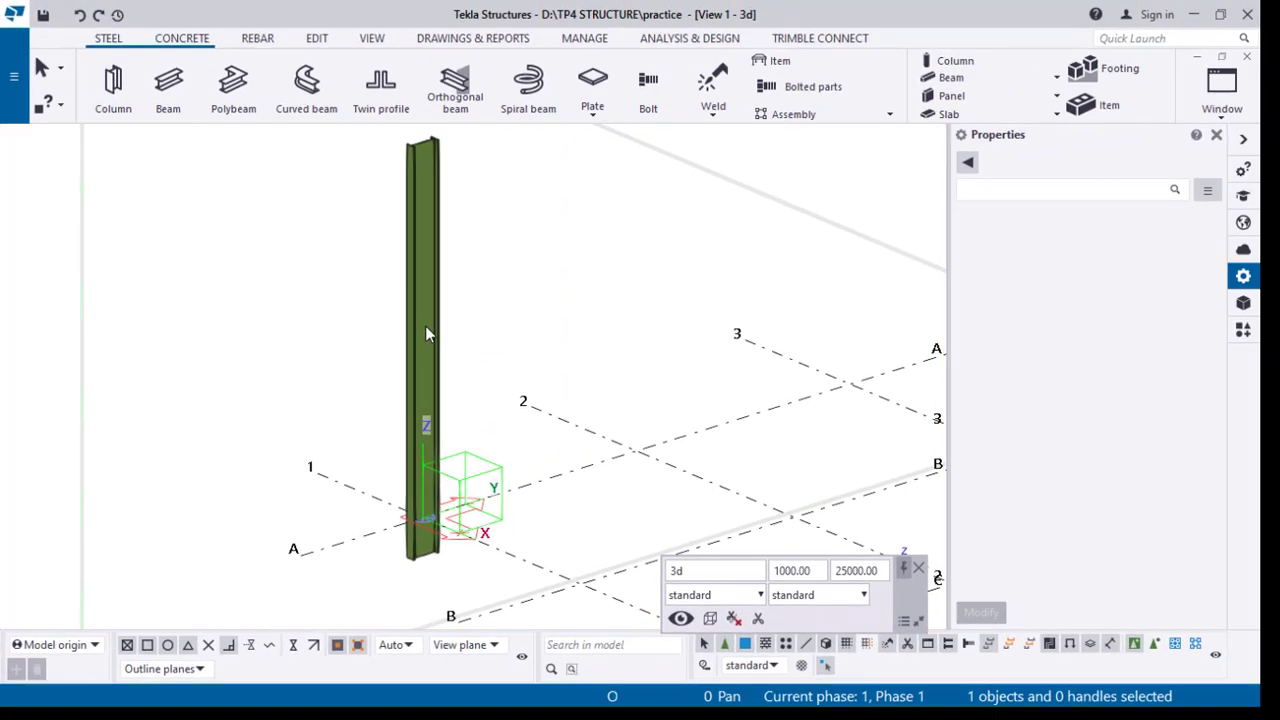
Step: Select the column at grid A-1 and choose class 9 in its general properties
{"action": "left_click", "coordinate": [425, 335]}
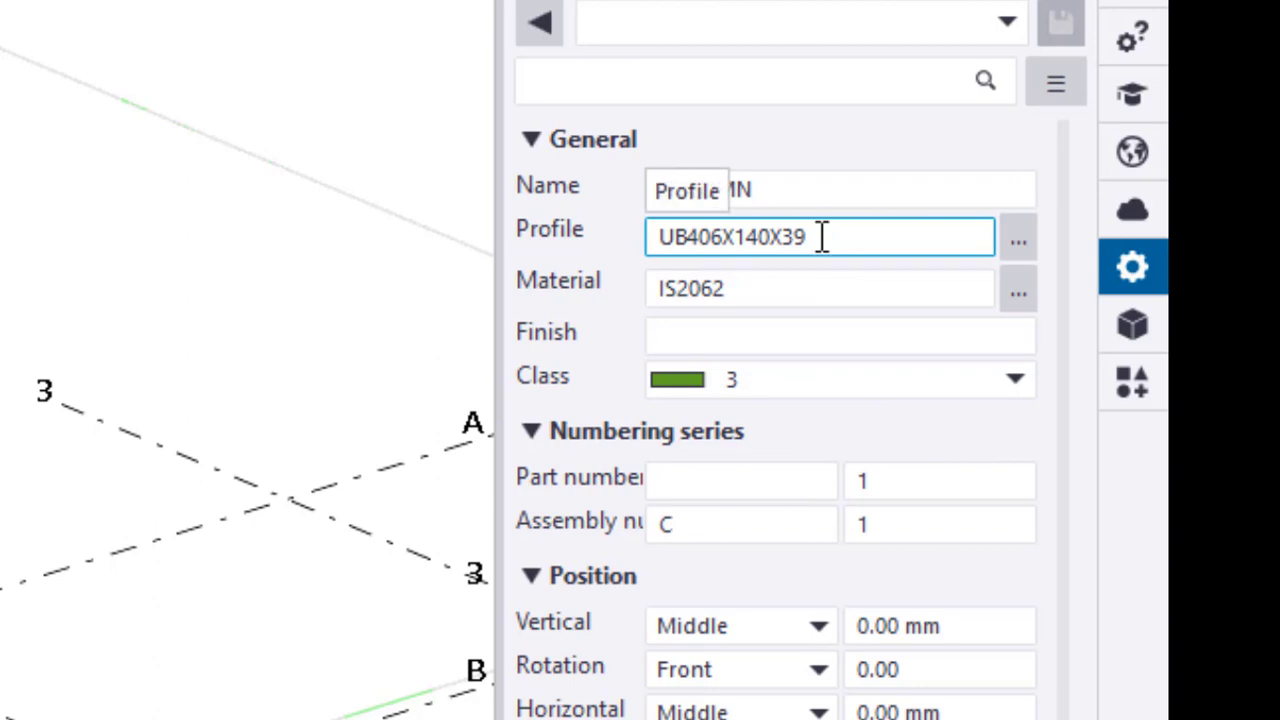
{"action": "left_click_drag", "start_coordinate": [820, 237], "coordinate": [655, 233]}
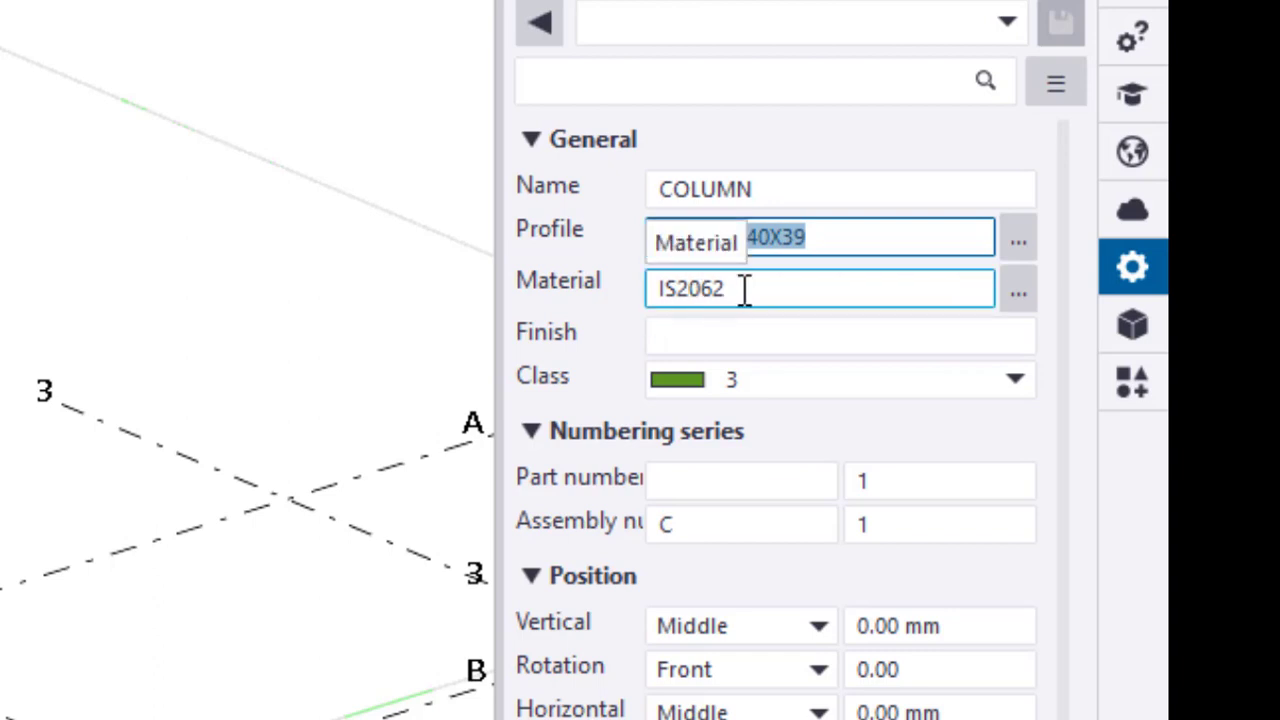
{"action": "left_click", "coordinate": [778, 378]}
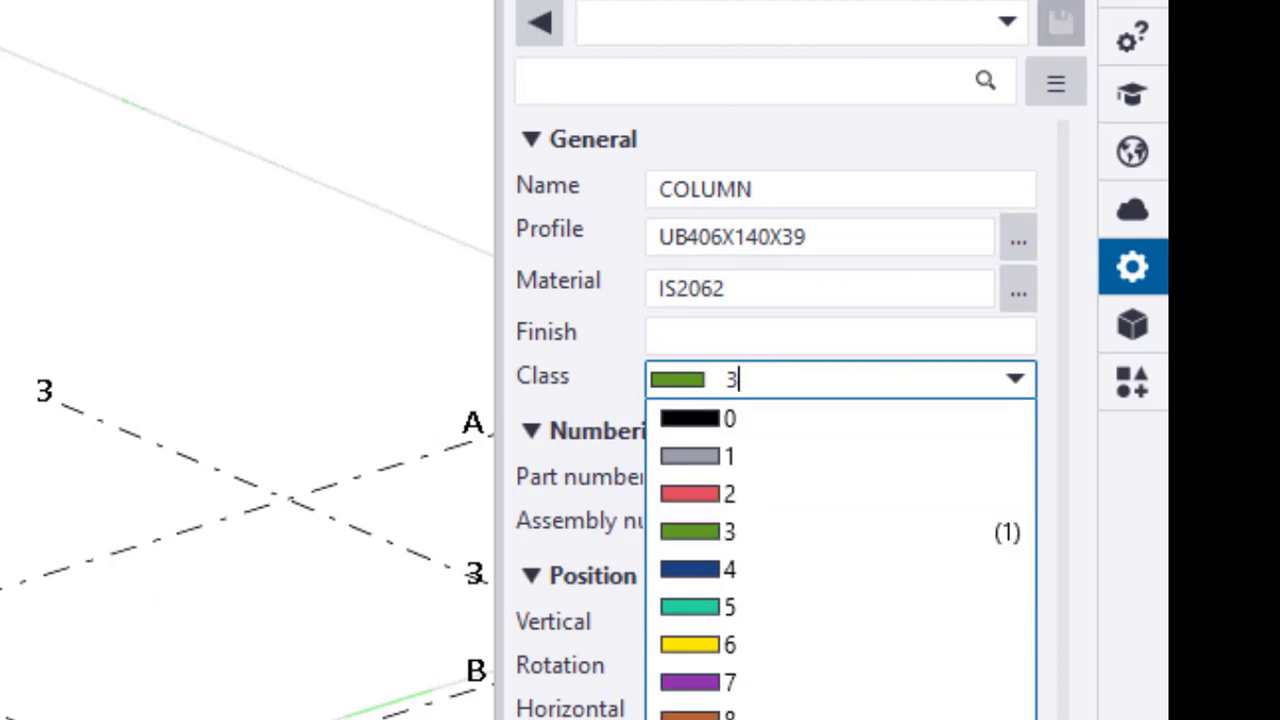
{"action": "left_click", "coordinate": [776, 719]}
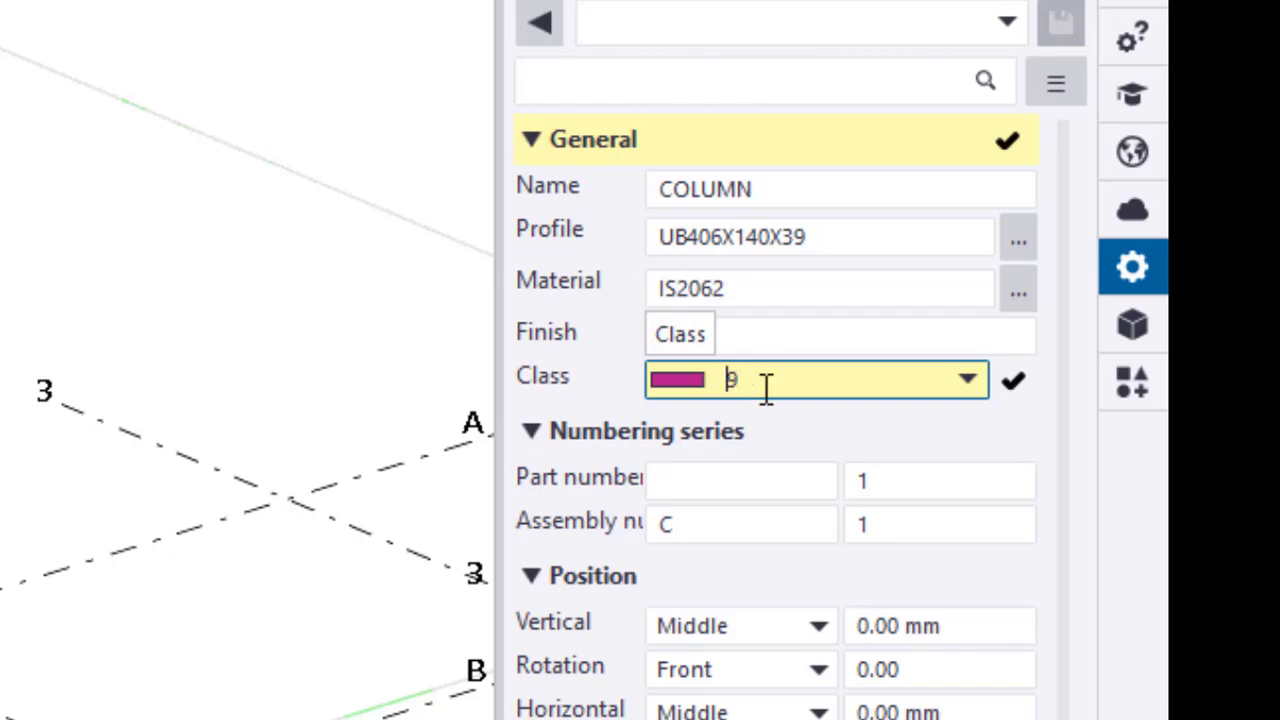
Step: Choose IS2062GRB from the material catalog as the column's material
{"action": "left_click", "coordinate": [1018, 306]}
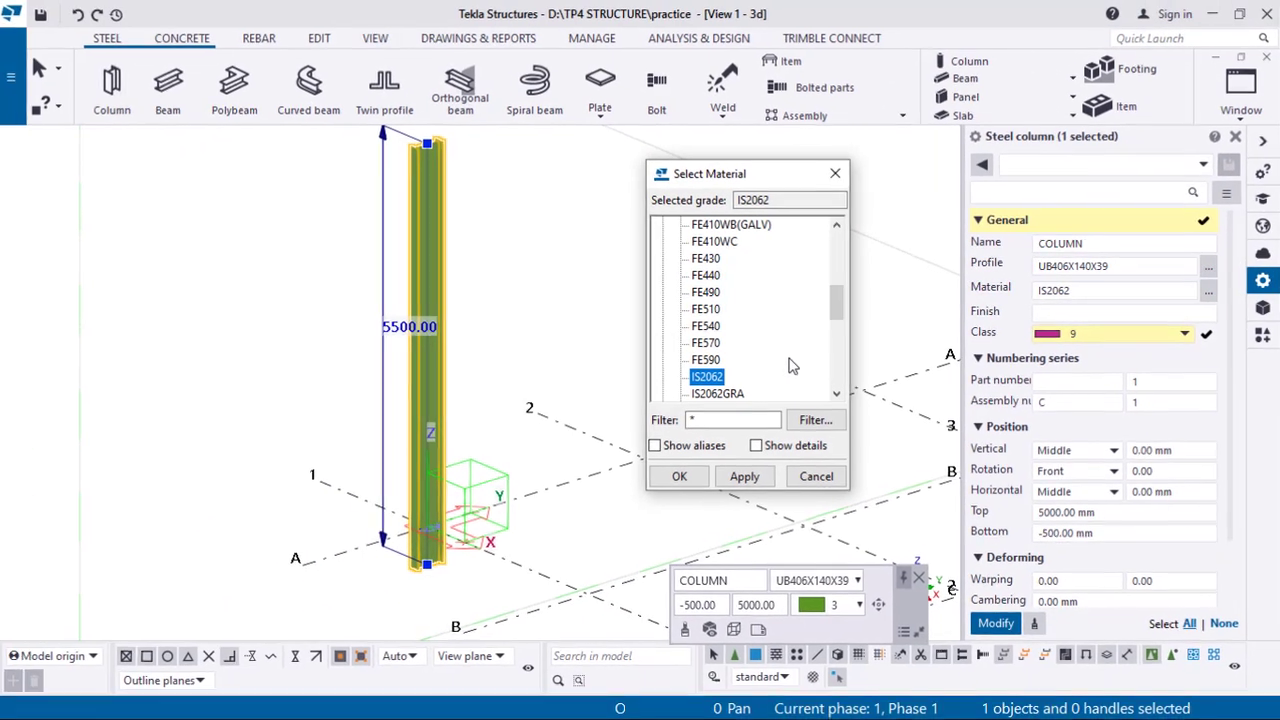
{"action": "scroll", "coordinate": [744, 376], "scroll_direction": "down", "scroll_amount": 1}
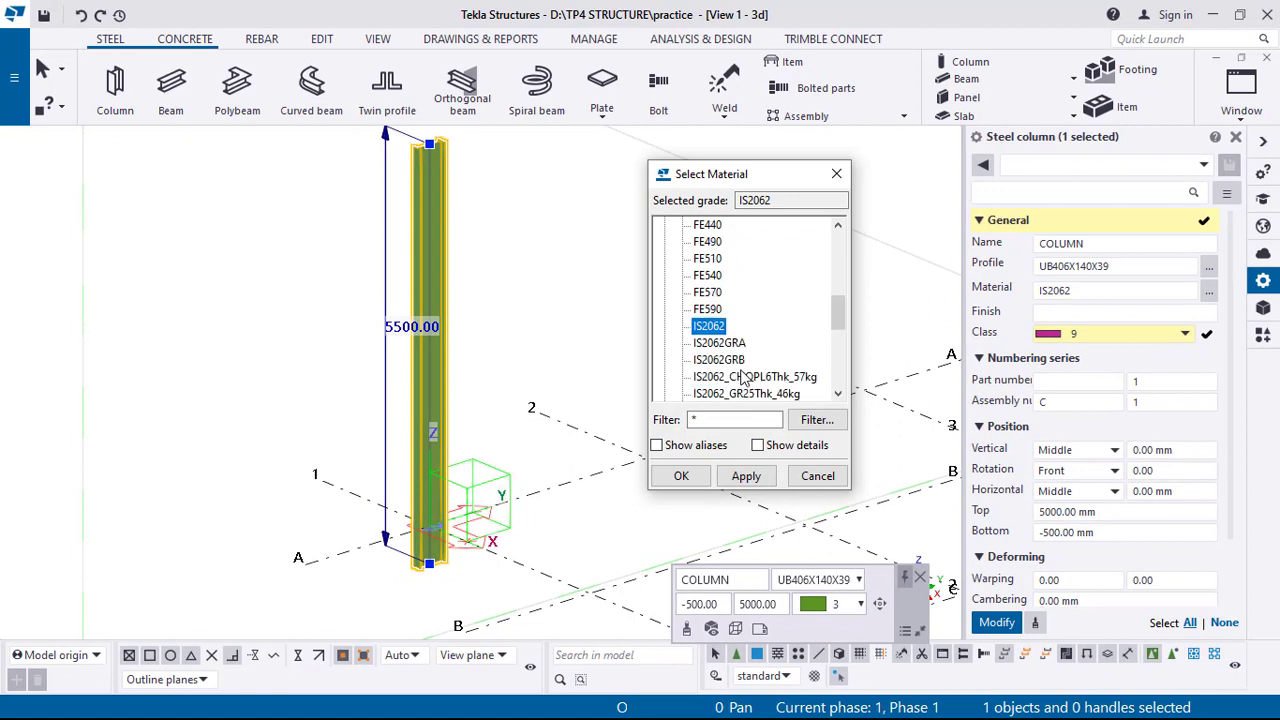
{"action": "left_click", "coordinate": [724, 360]}
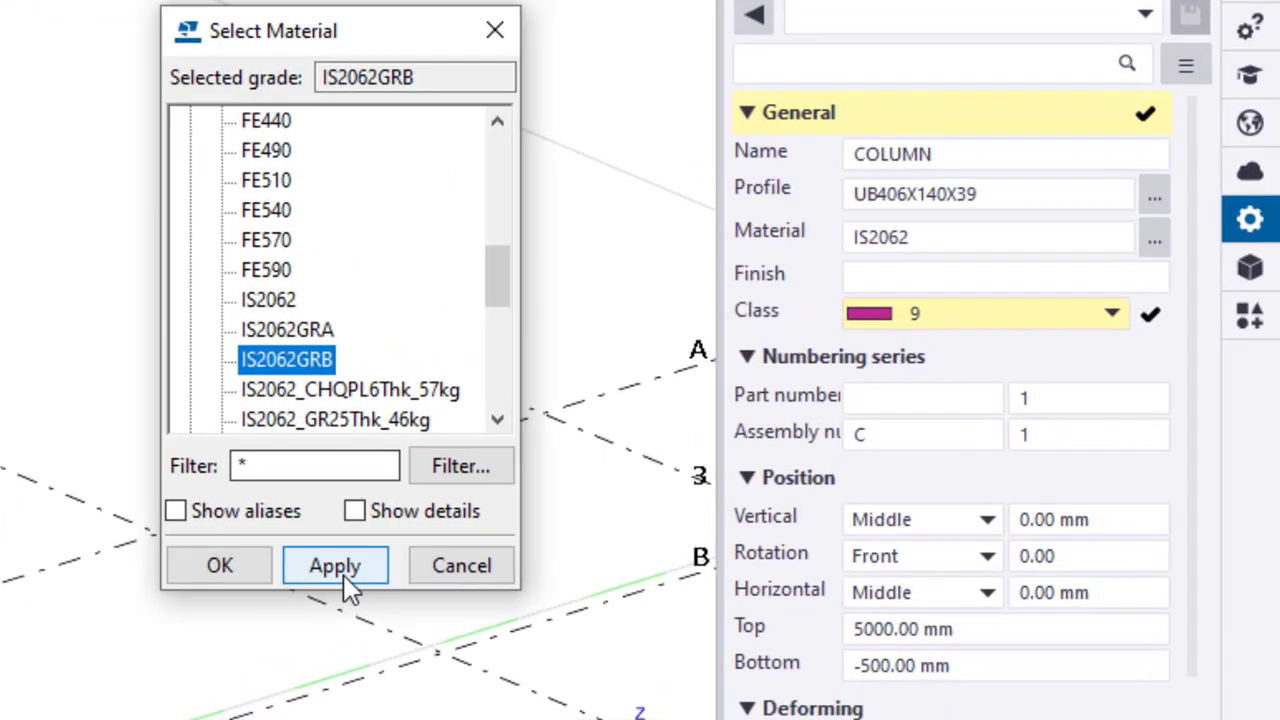
{"action": "left_click", "coordinate": [751, 481]}
{"action": "left_click", "coordinate": [220, 573]}
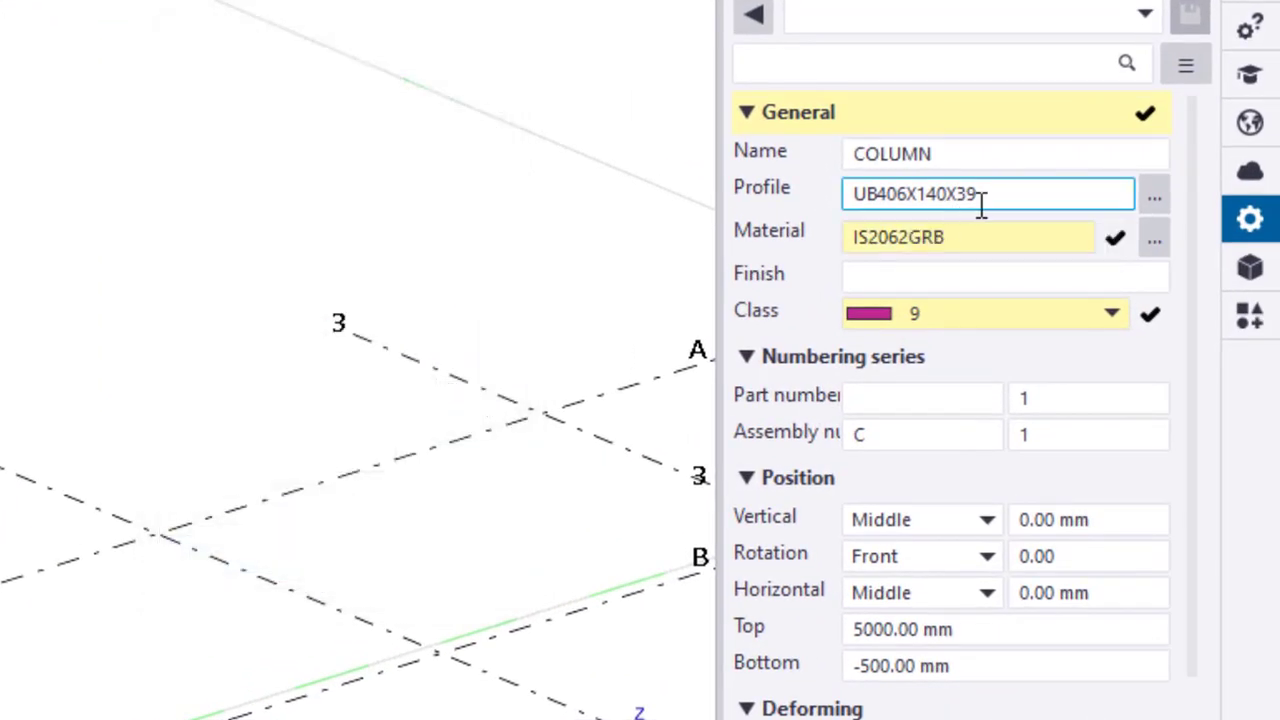
Step: Choose the UB356X127X33 profile from the UB-BS4-1:1993 sections and apply the changed properties to the column
{"action": "left_click", "coordinate": [1155, 210]}
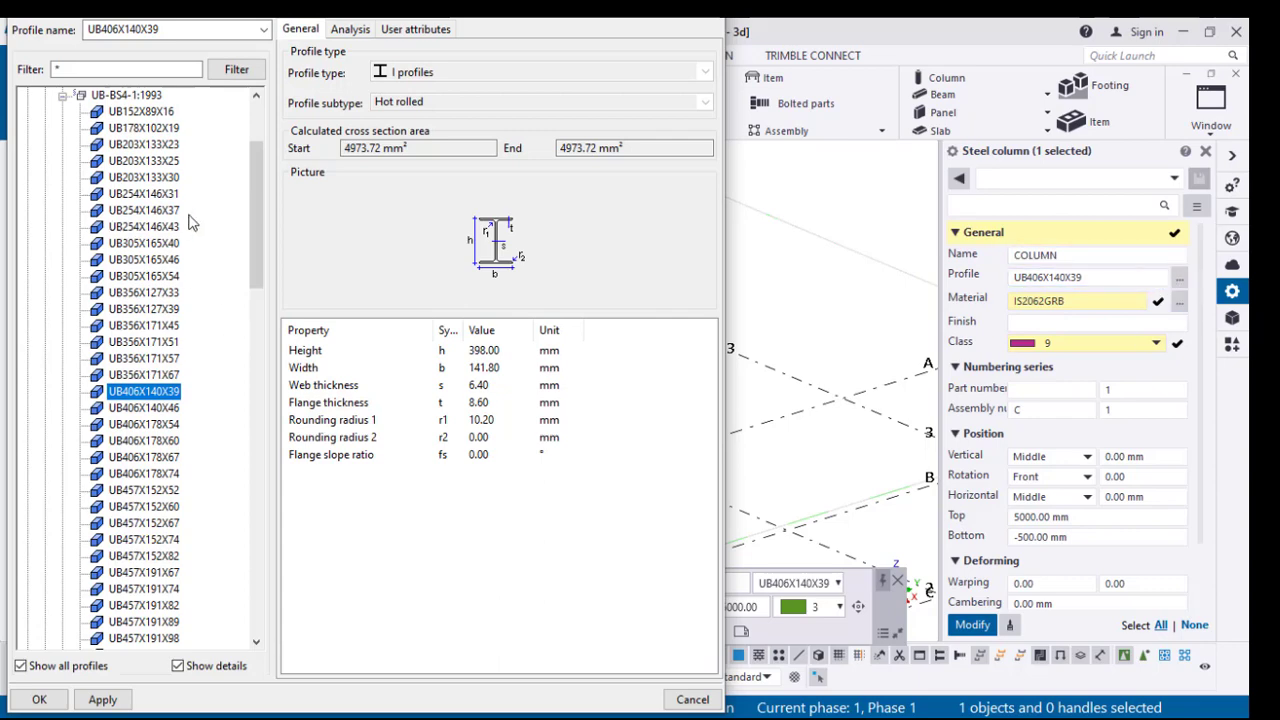
{"action": "left_click_drag", "start_coordinate": [253, 219], "coordinate": [256, 184]}
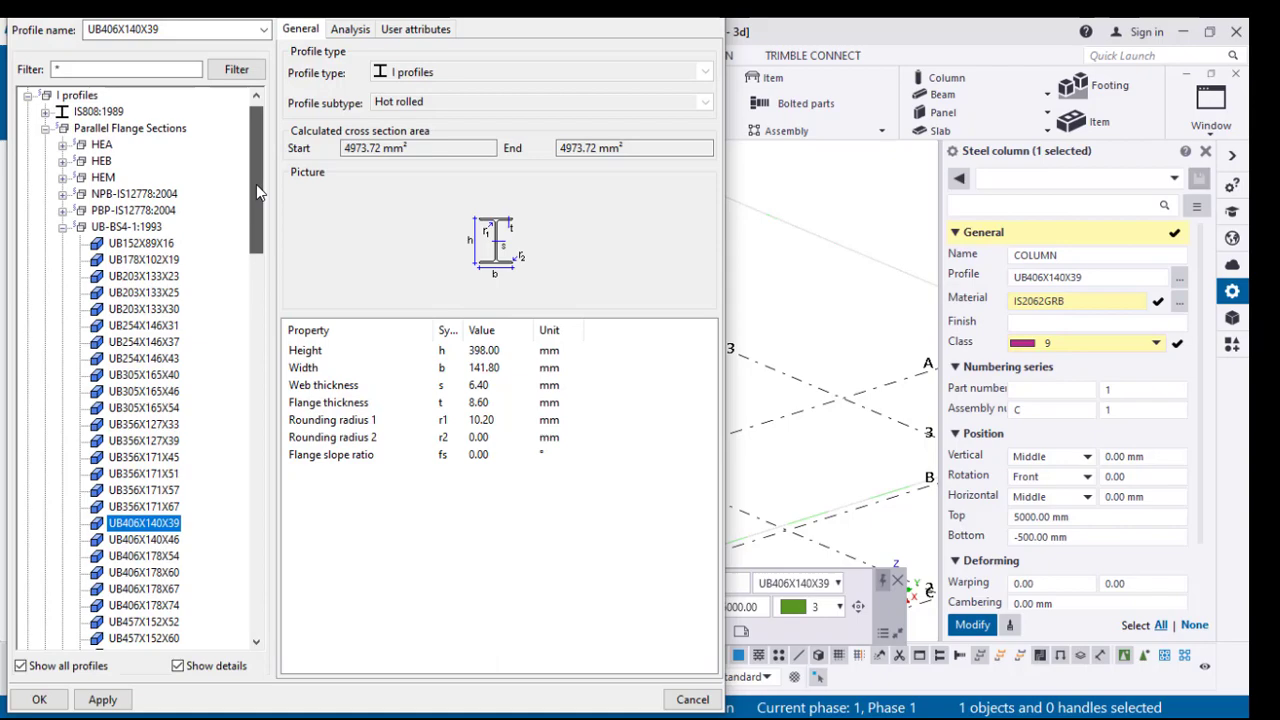
{"action": "left_click", "coordinate": [64, 228]}
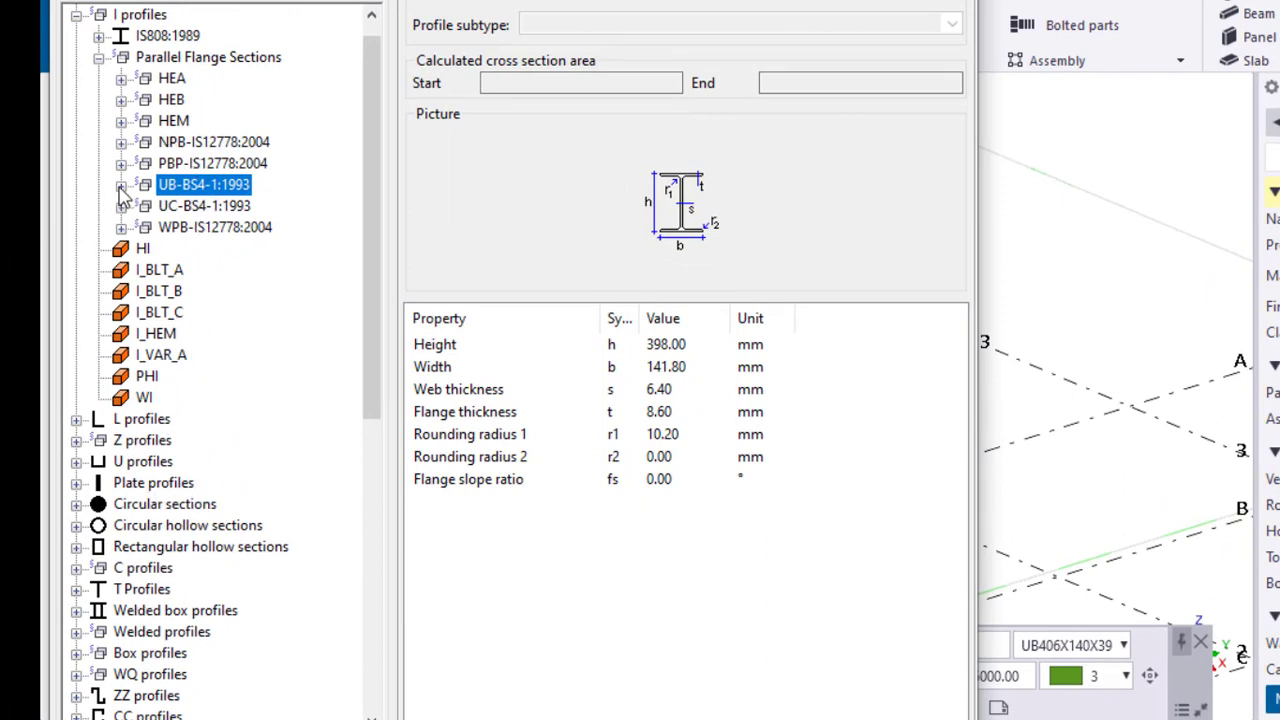
{"action": "left_click", "coordinate": [120, 186]}
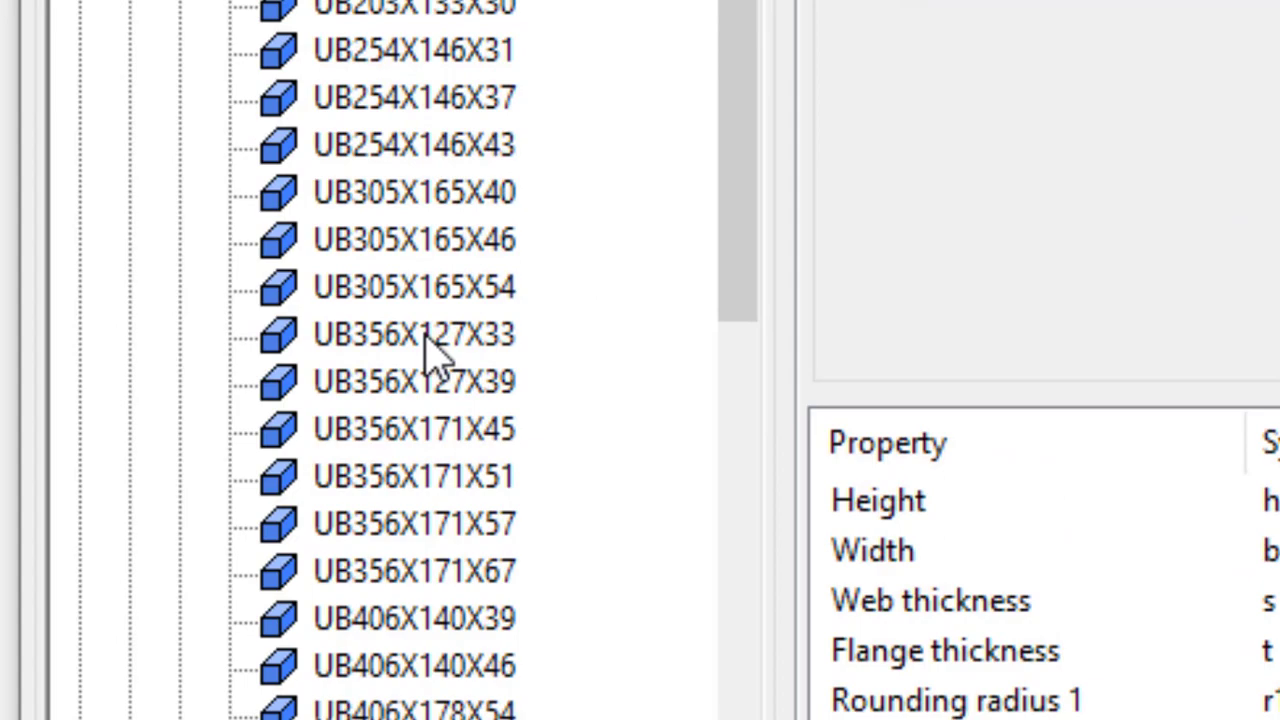
{"action": "left_click", "coordinate": [428, 338]}
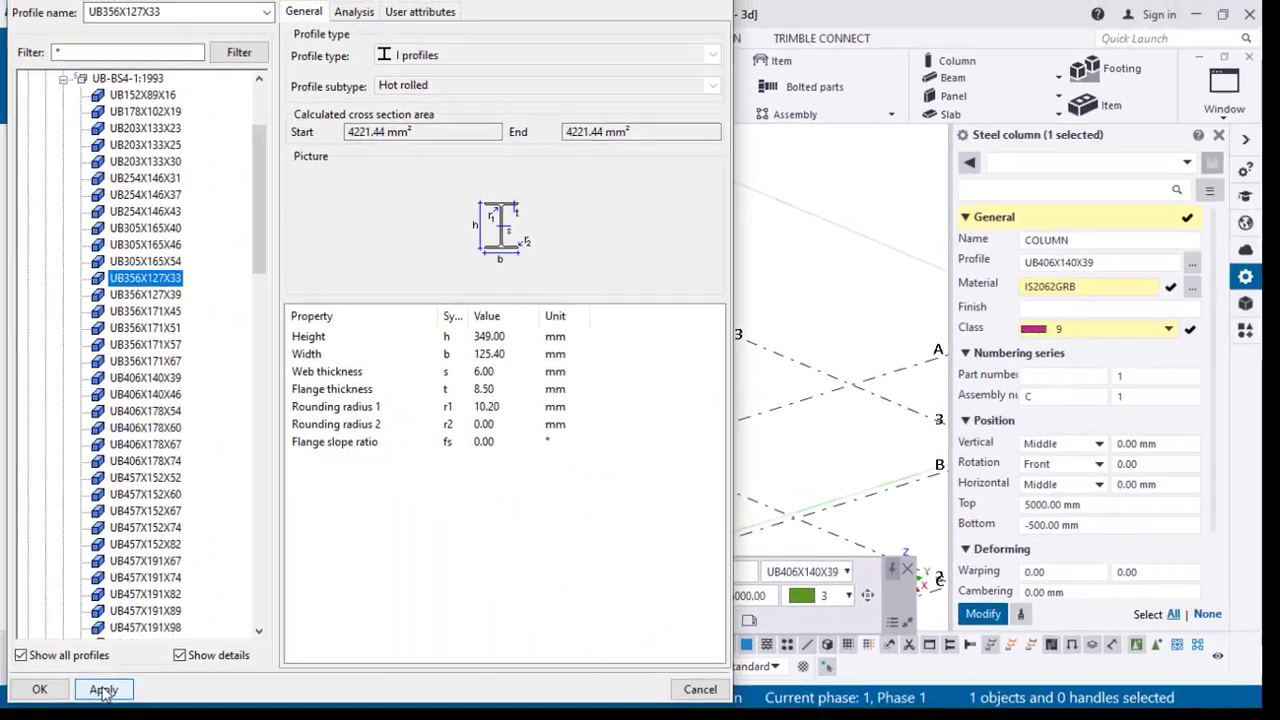
{"action": "left_click", "coordinate": [103, 689]}
{"action": "left_click", "coordinate": [40, 690]}
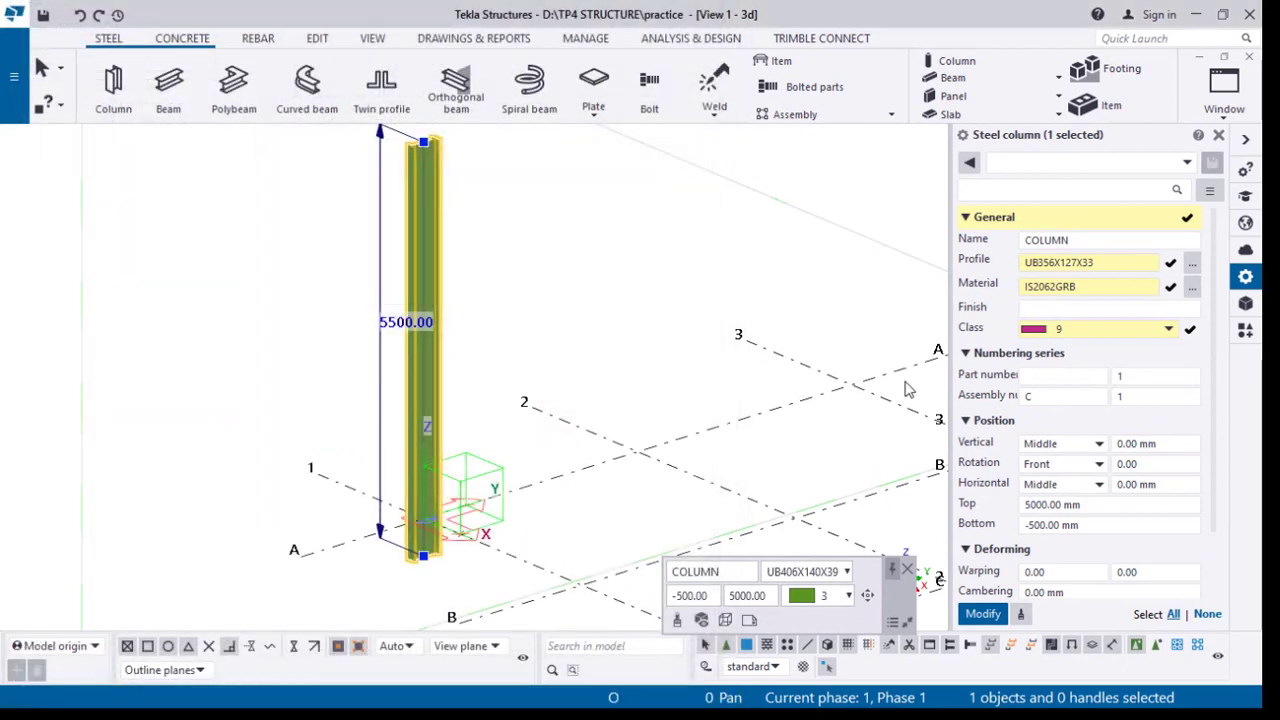
{"action": "left_click", "coordinate": [983, 614]}
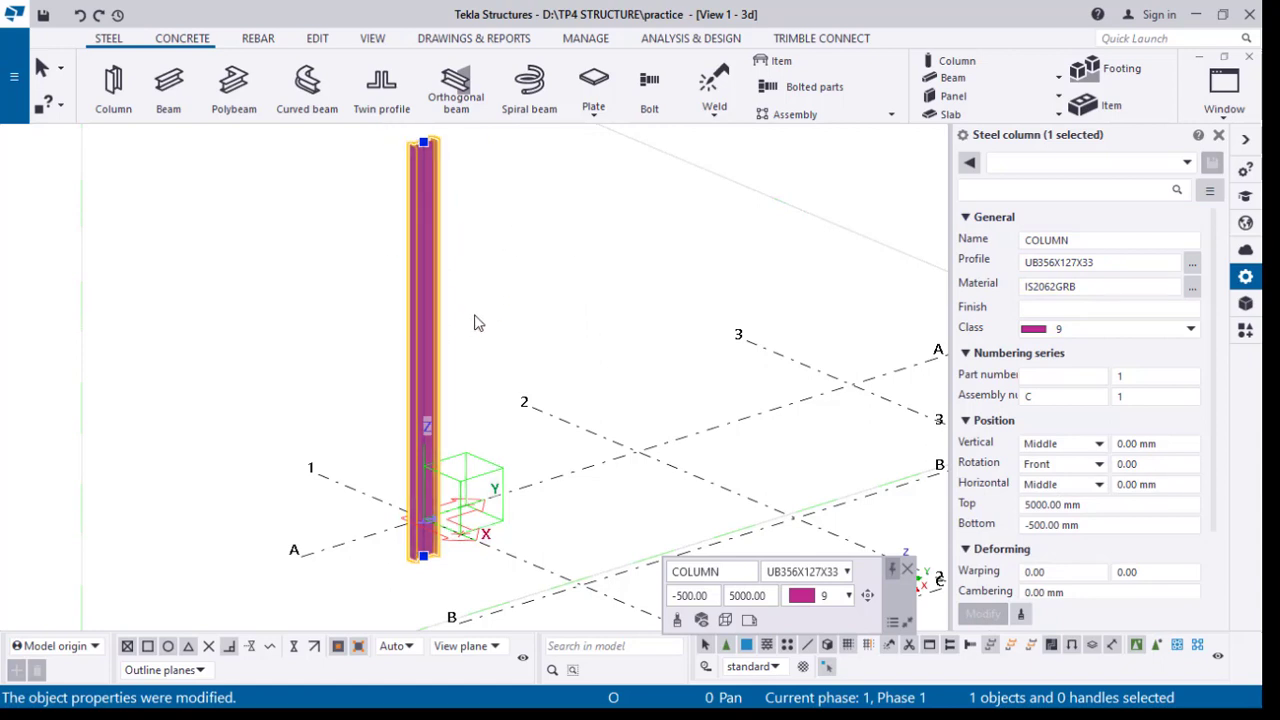
Step: Show the PLAN @+0 view with the column at grid A-1 seen close up from above
{"action": "left_click", "coordinate": [510, 310]}
{"action": "middle_click_drag", "start_coordinate": [507, 388], "coordinate": [524, 355]}
{"action": "left_click", "coordinate": [444, 300]}
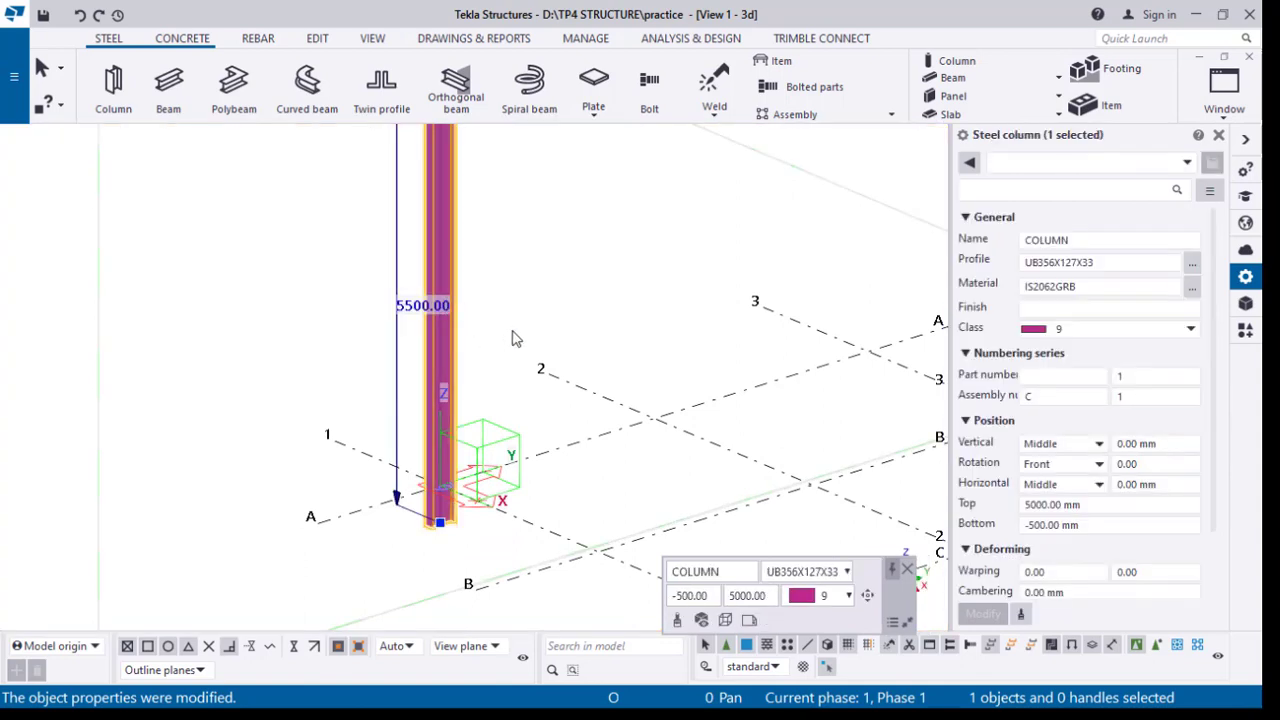
{"action": "middle_click_drag", "start_coordinate": [542, 310], "coordinate": [563, 286]}
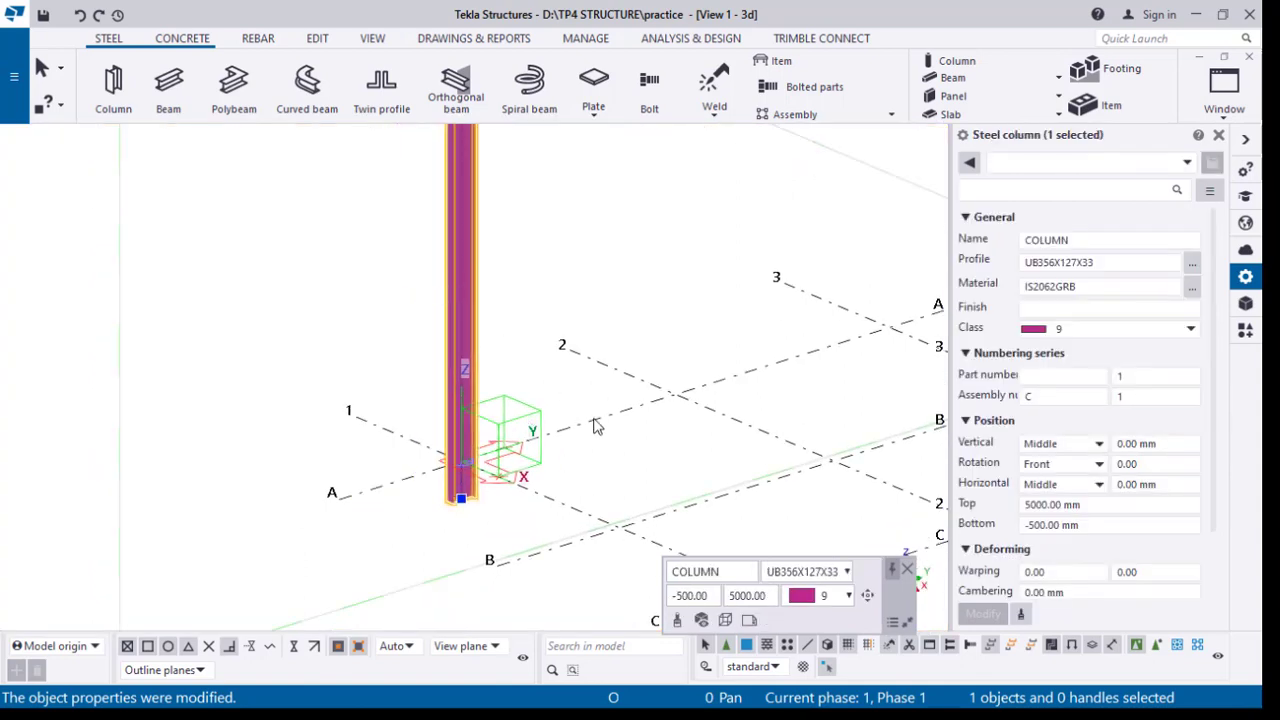
{"action": "middle_click_drag", "start_coordinate": [596, 424], "coordinate": [565, 360]}
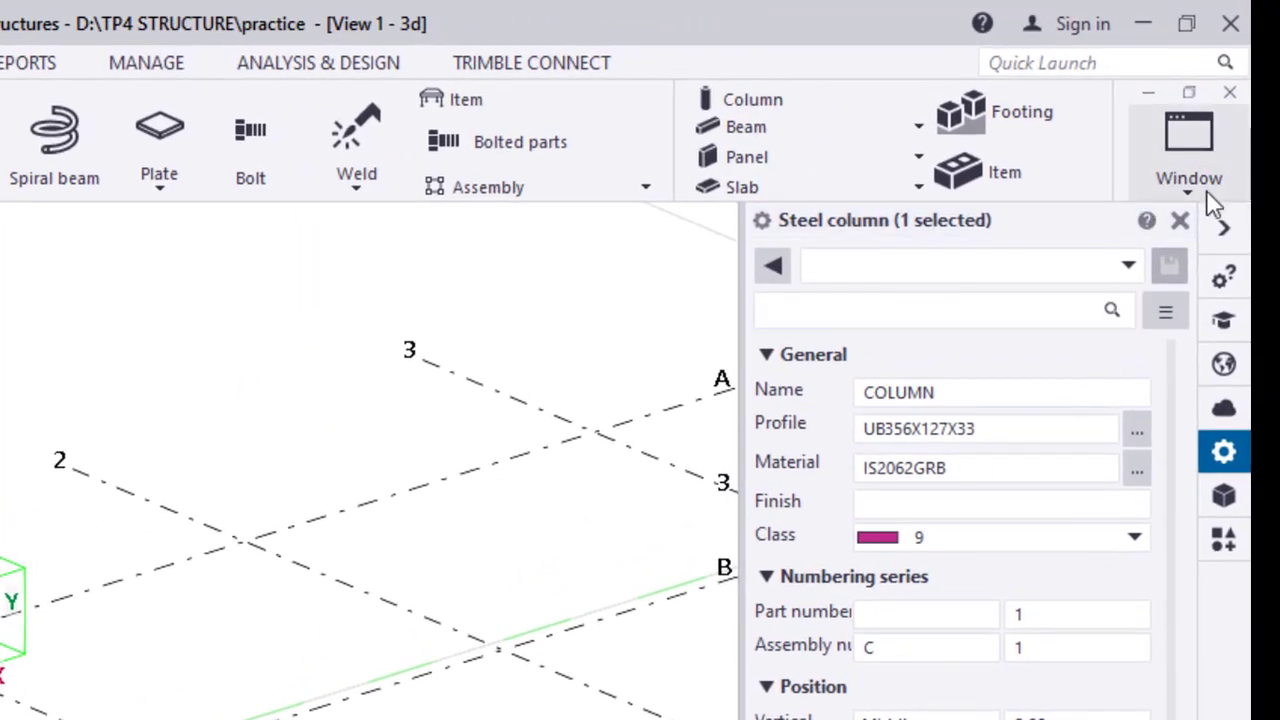
{"action": "left_click", "coordinate": [1212, 200]}
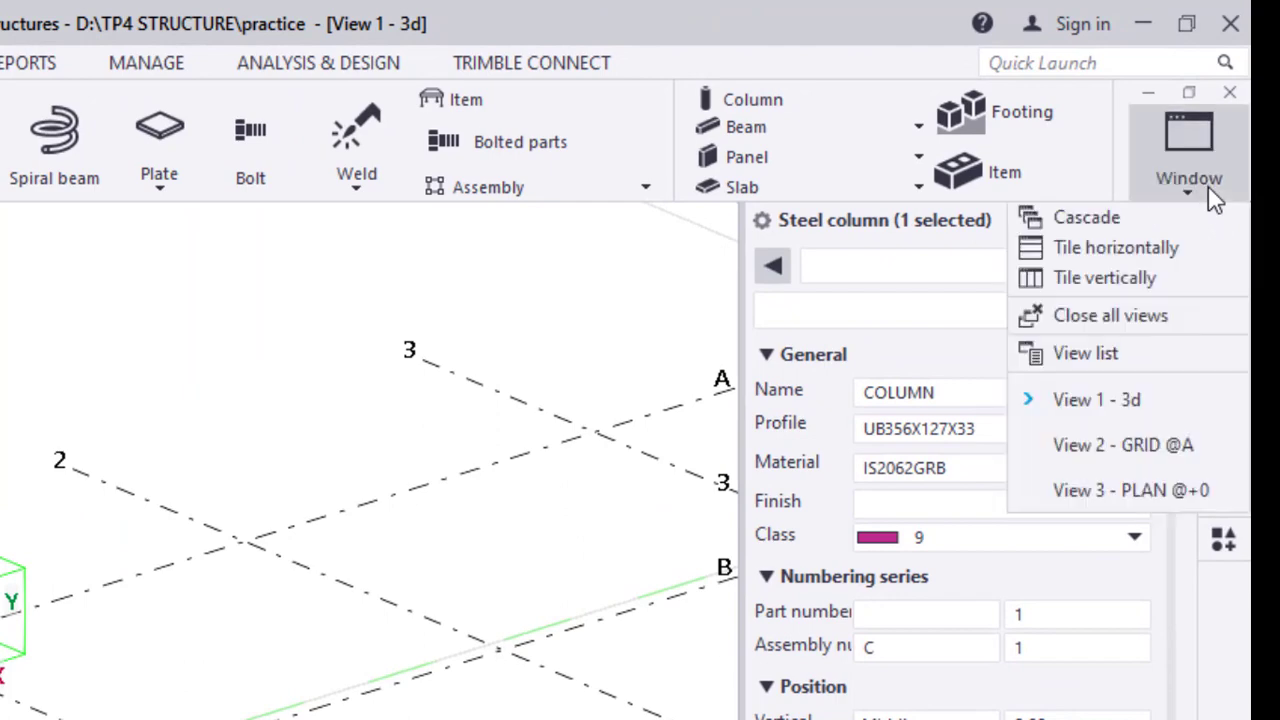
{"action": "left_click", "coordinate": [1150, 493]}
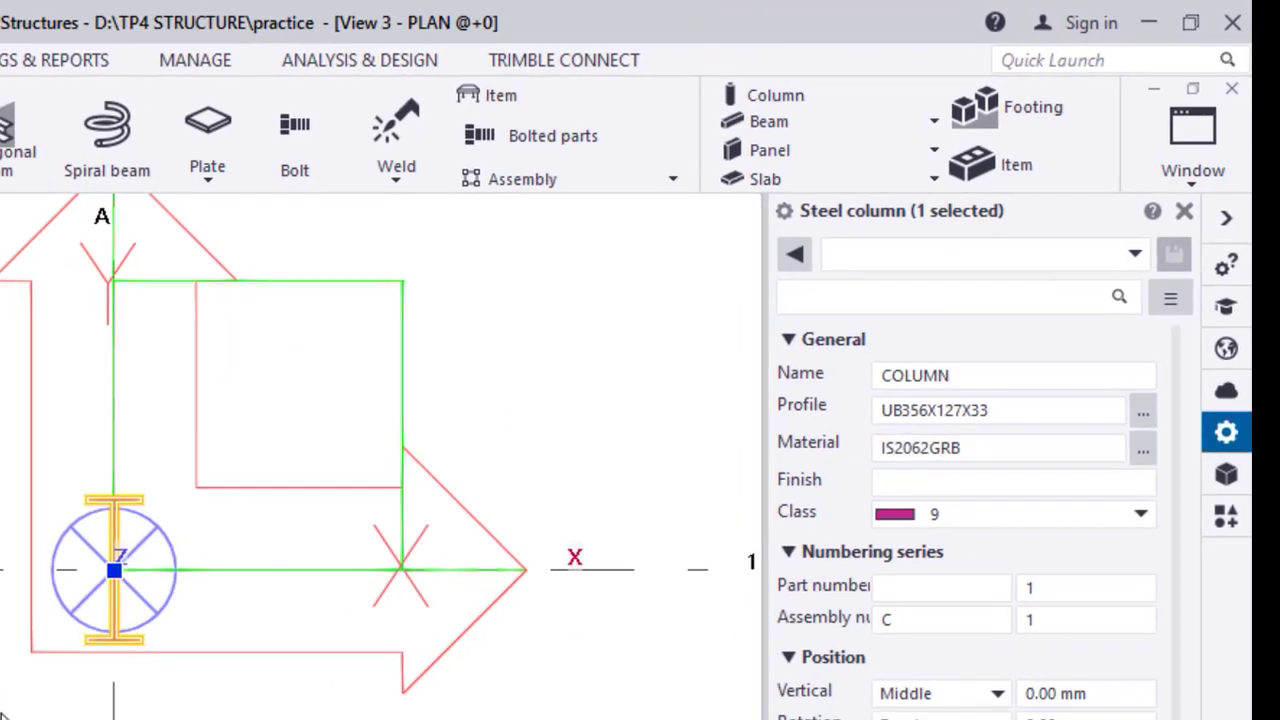
{"action": "left_click", "coordinate": [109, 588]}
{"action": "scroll", "coordinate": [109, 588], "scroll_direction": "up", "scroll_amount": 6}
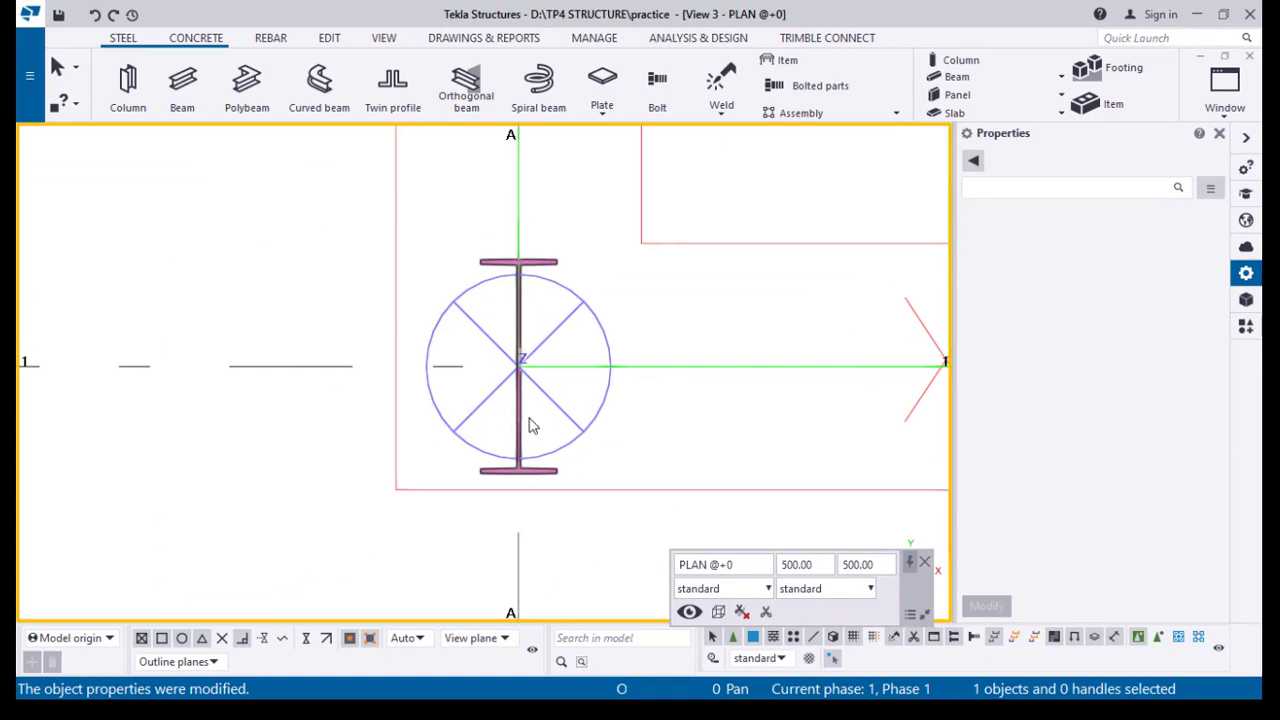
Step: Set the selected column's rotation to Top and apply it to the model
{"action": "left_click", "coordinate": [528, 272]}
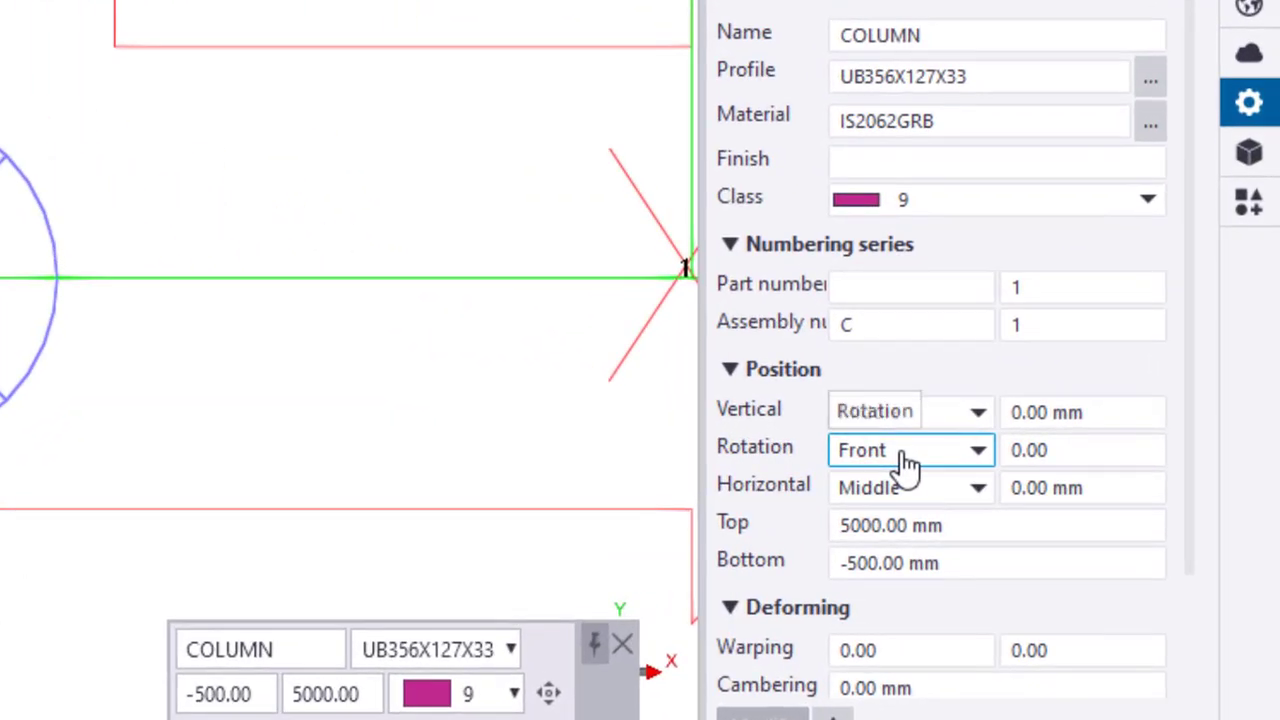
{"action": "left_click", "coordinate": [958, 460]}
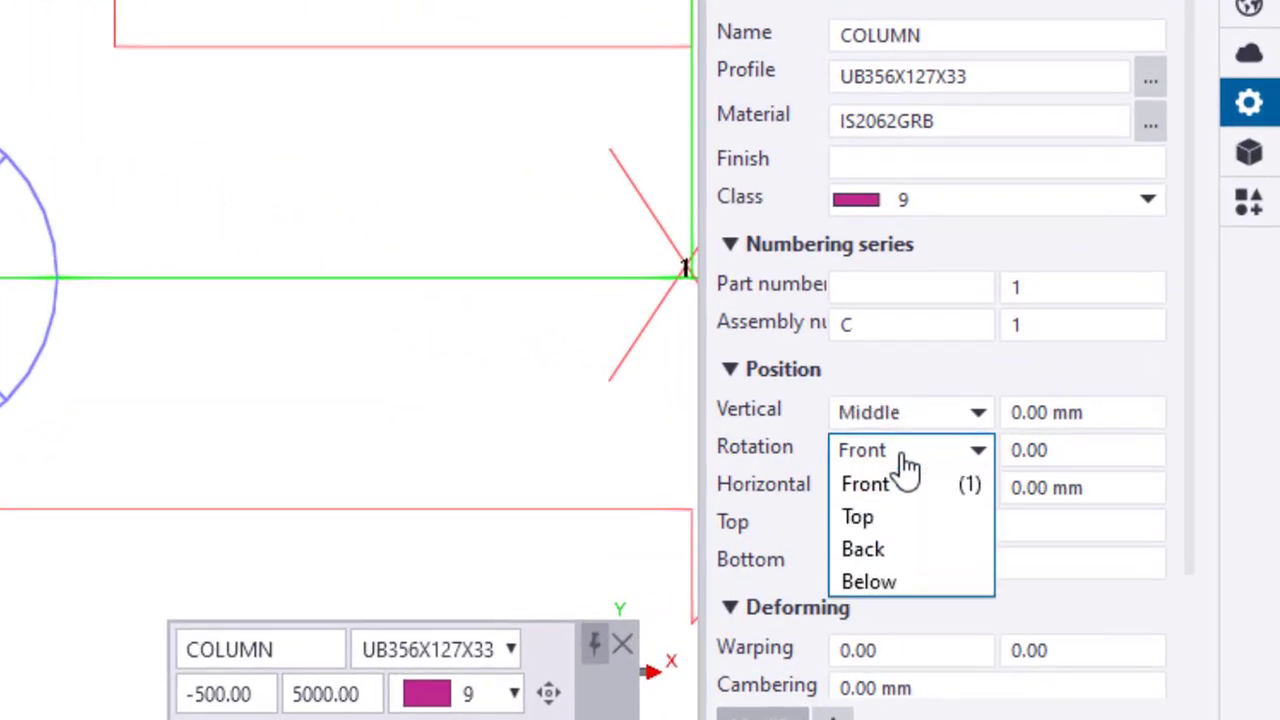
{"action": "left_click", "coordinate": [888, 518]}
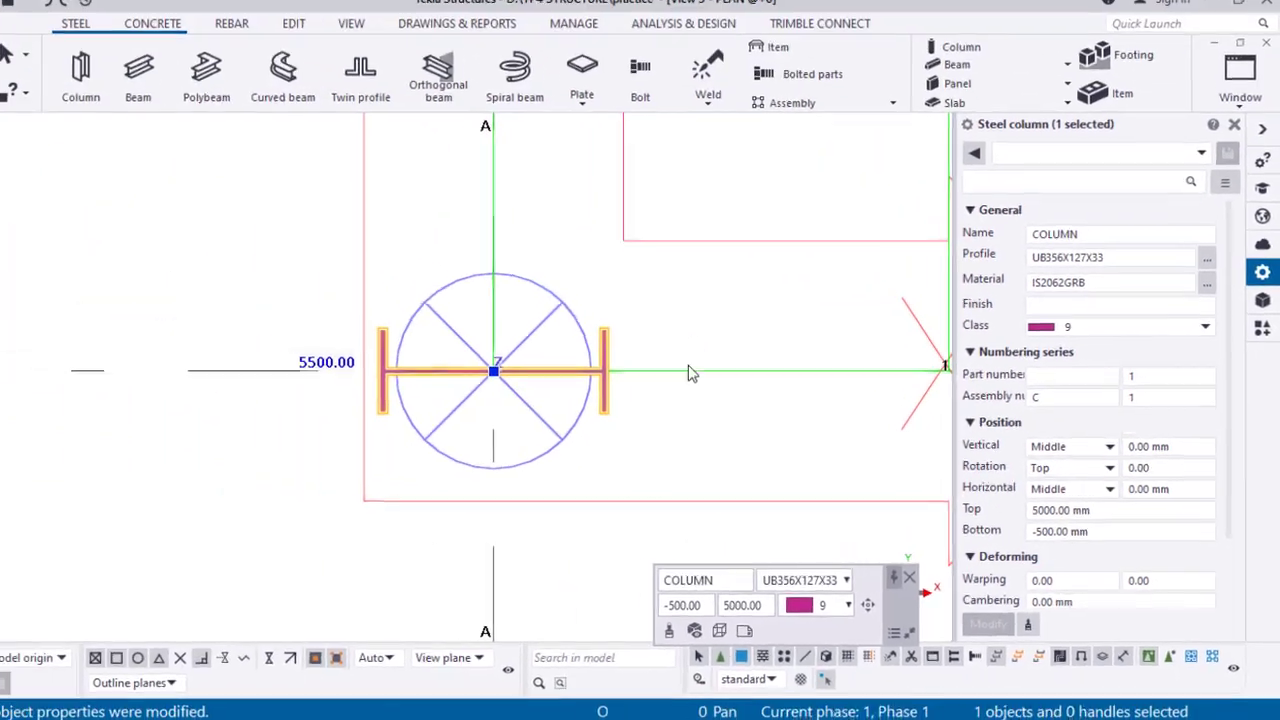
Step: Examine the rotated column at grid A-1 in the PLAN @+0 view and in the 3D view, then reselect it
{"action": "left_click", "coordinate": [270, 143]}
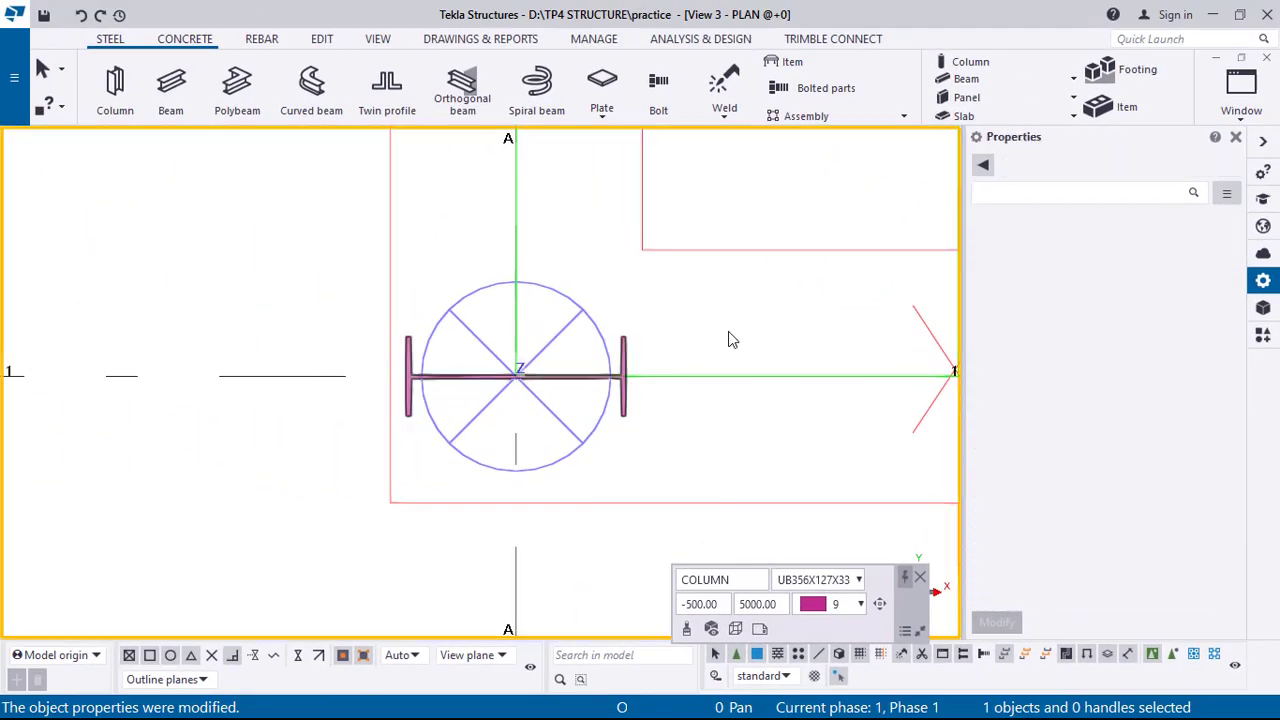
{"action": "left_click", "coordinate": [630, 370]}
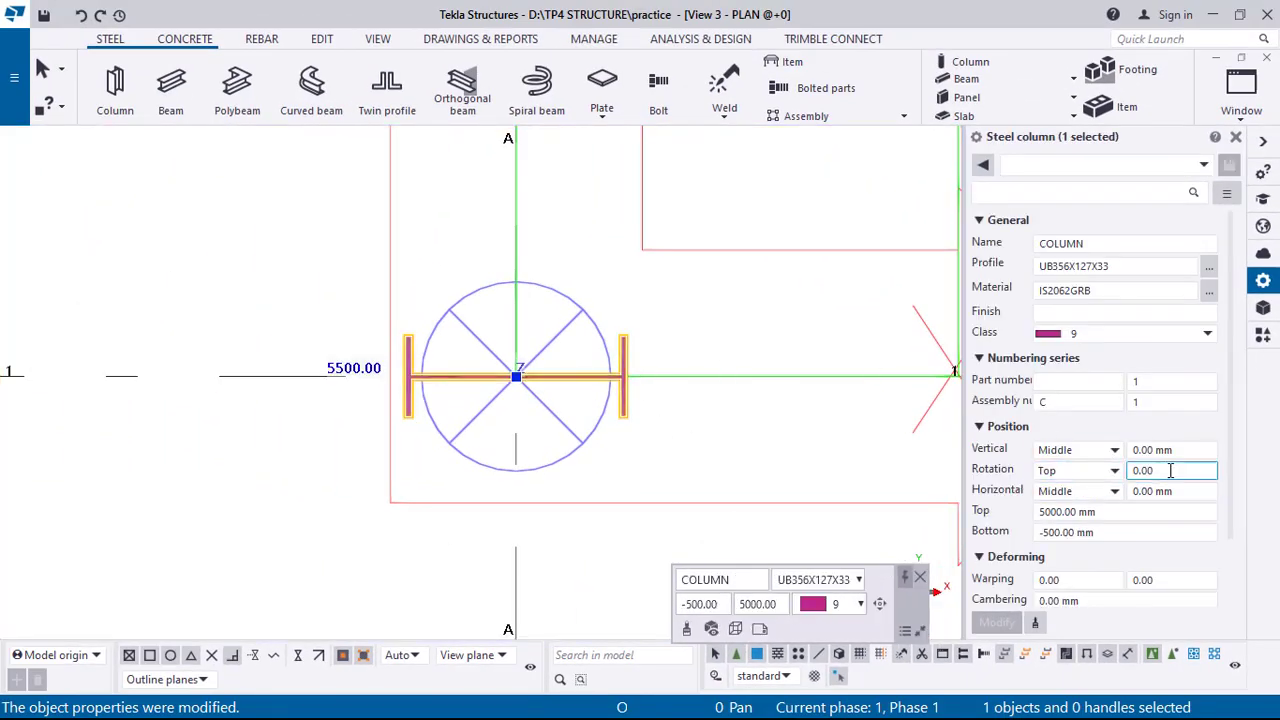
{"action": "scroll", "coordinate": [620, 445], "scroll_direction": "down", "scroll_amount": 3}
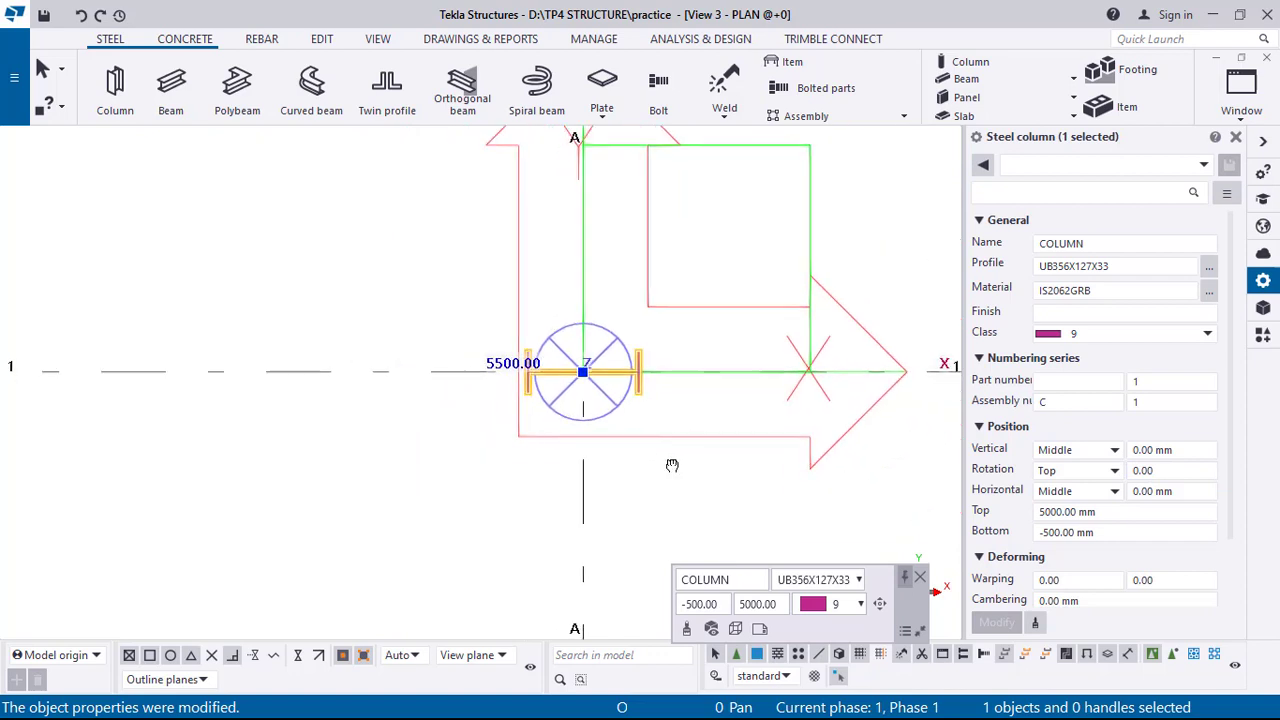
{"action": "key", "text": "ctrl+Tab"}
{"action": "middle_click_drag", "start_coordinate": [618, 394], "coordinate": [650, 456]}
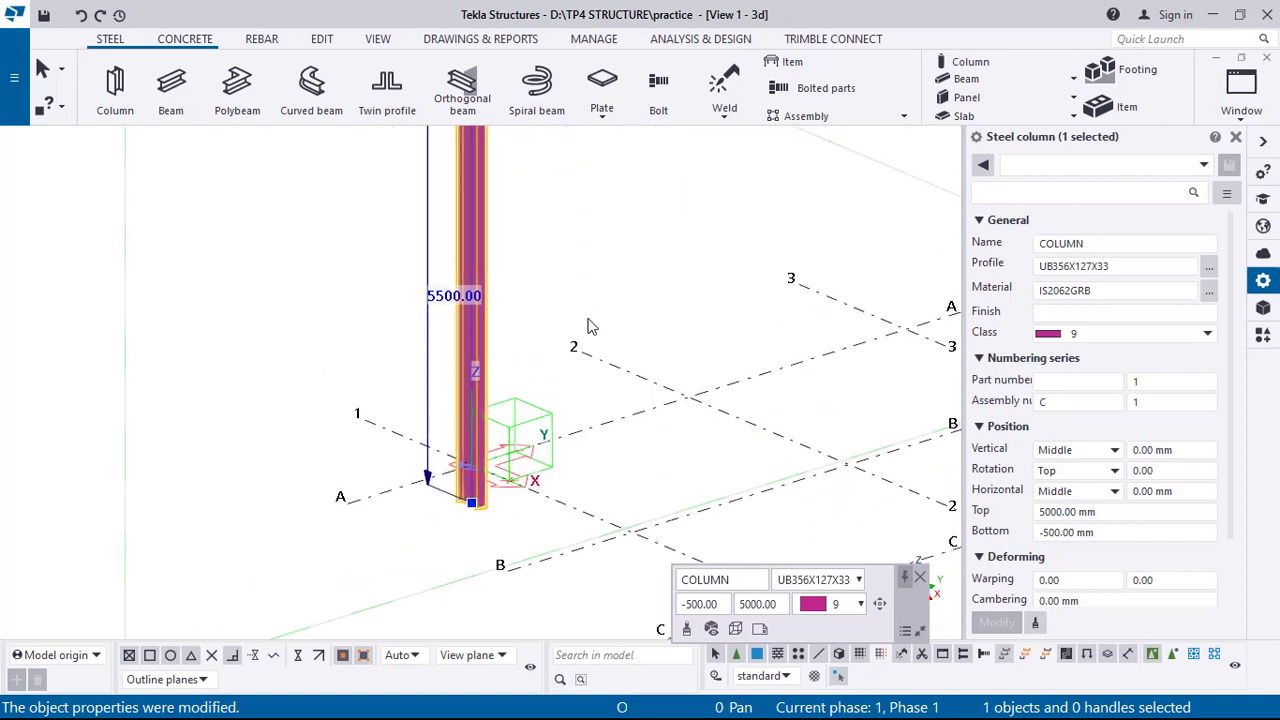
{"action": "left_click", "coordinate": [586, 319]}
{"action": "middle_click_drag", "start_coordinate": [552, 349], "coordinate": [600, 450]}
{"action": "left_click", "coordinate": [530, 345]}
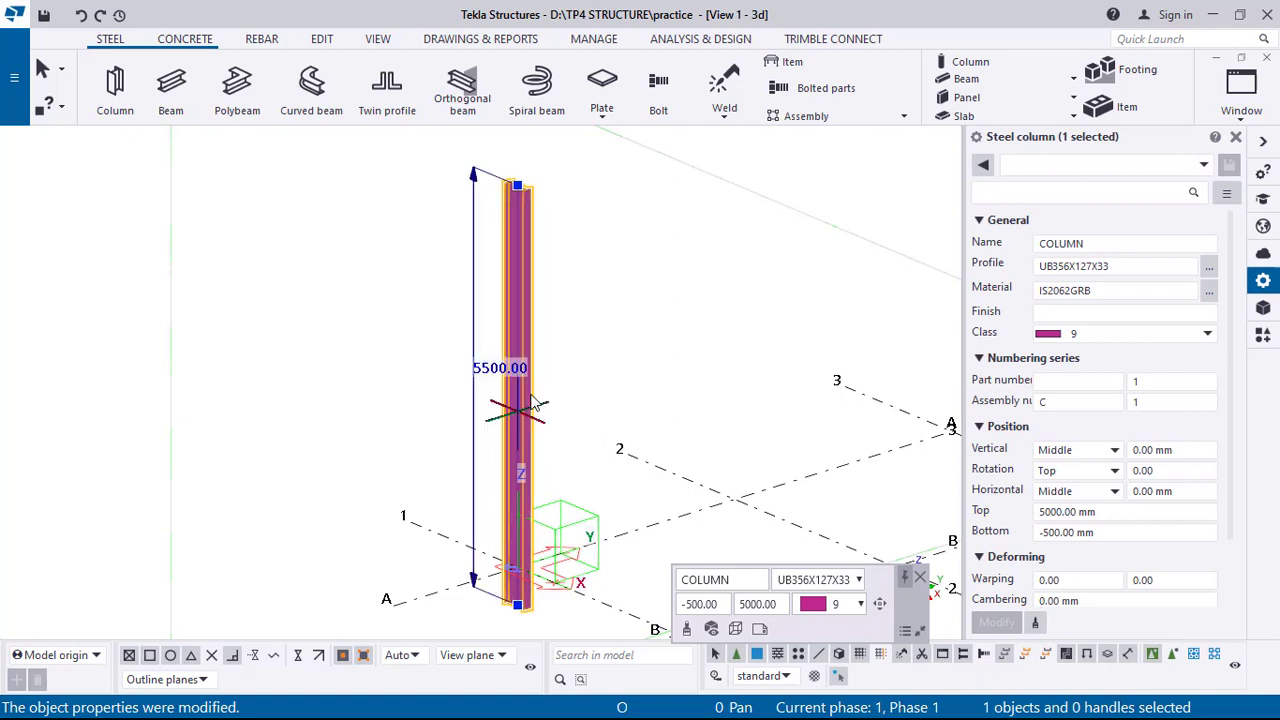
{"action": "right_click", "coordinate": [584, 300]}
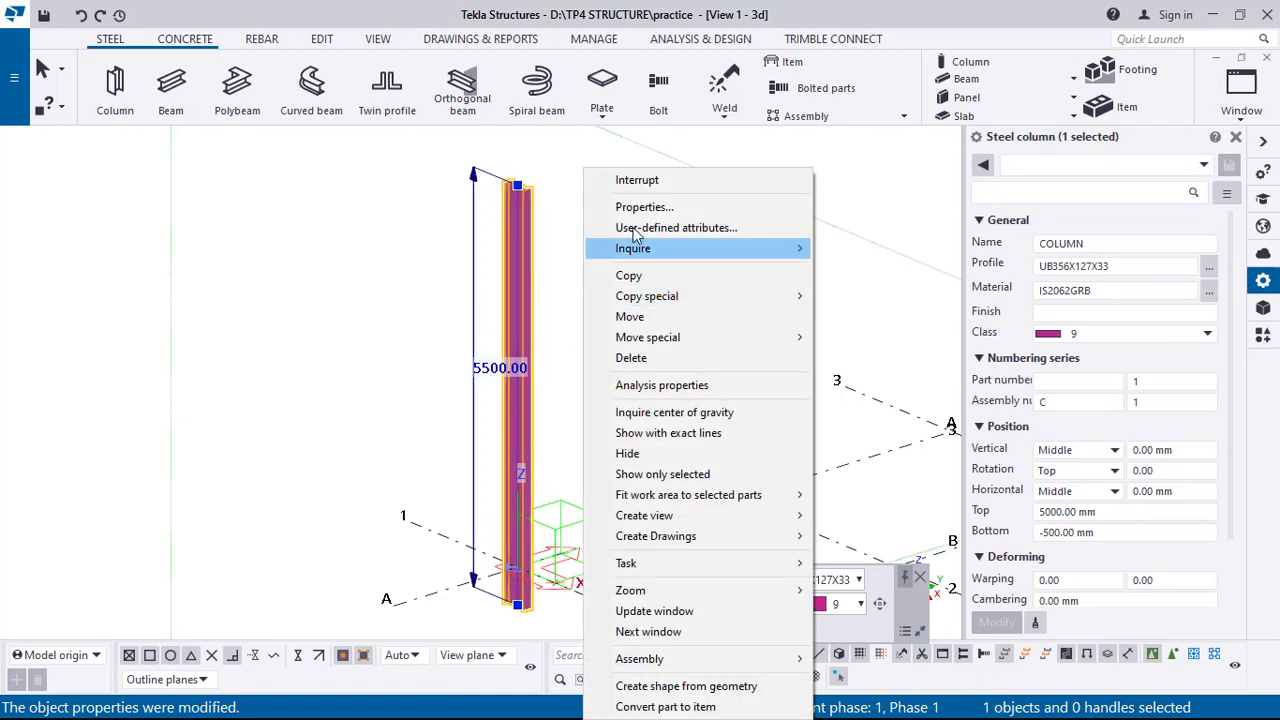
{"action": "left_click", "coordinate": [605, 176]}
{"action": "scroll", "coordinate": [594, 319], "scroll_direction": "up", "scroll_amount": 2}
{"action": "left_click", "coordinate": [486, 300]}
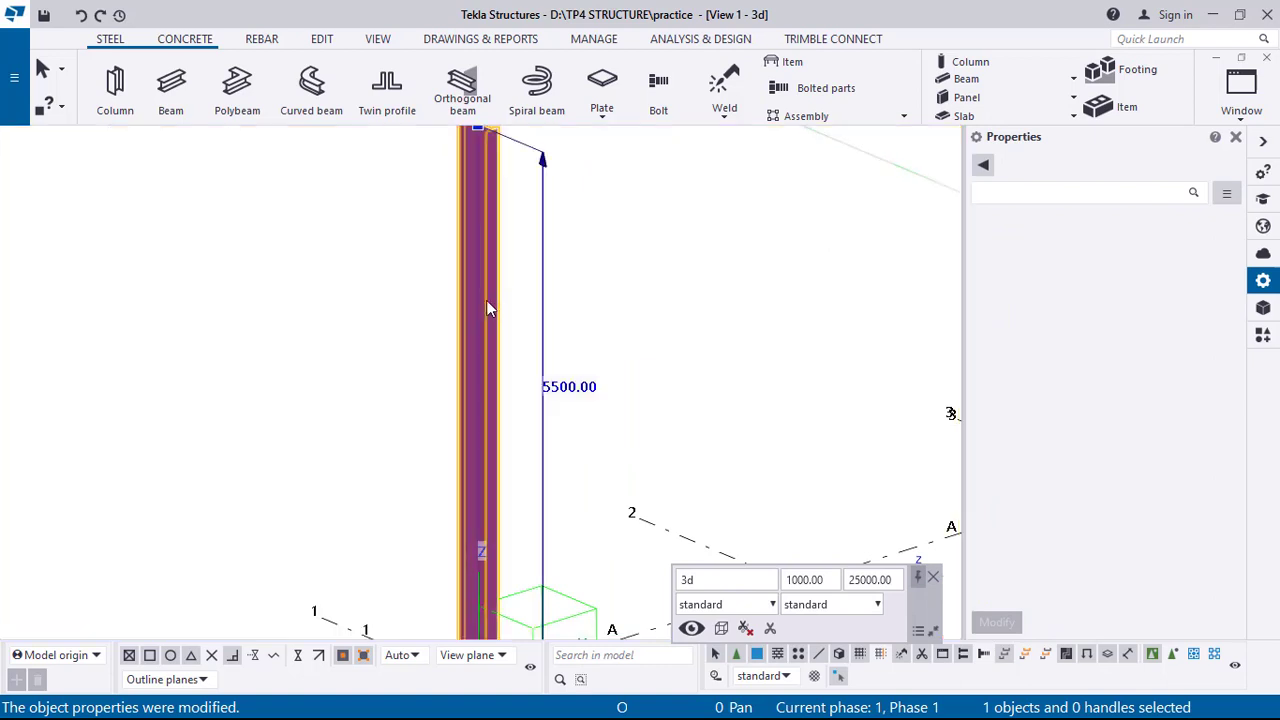
{"action": "scroll", "coordinate": [670, 450], "scroll_direction": "down", "scroll_amount": 2}
{"action": "middle_click_drag", "start_coordinate": [750, 481], "coordinate": [661, 347]}
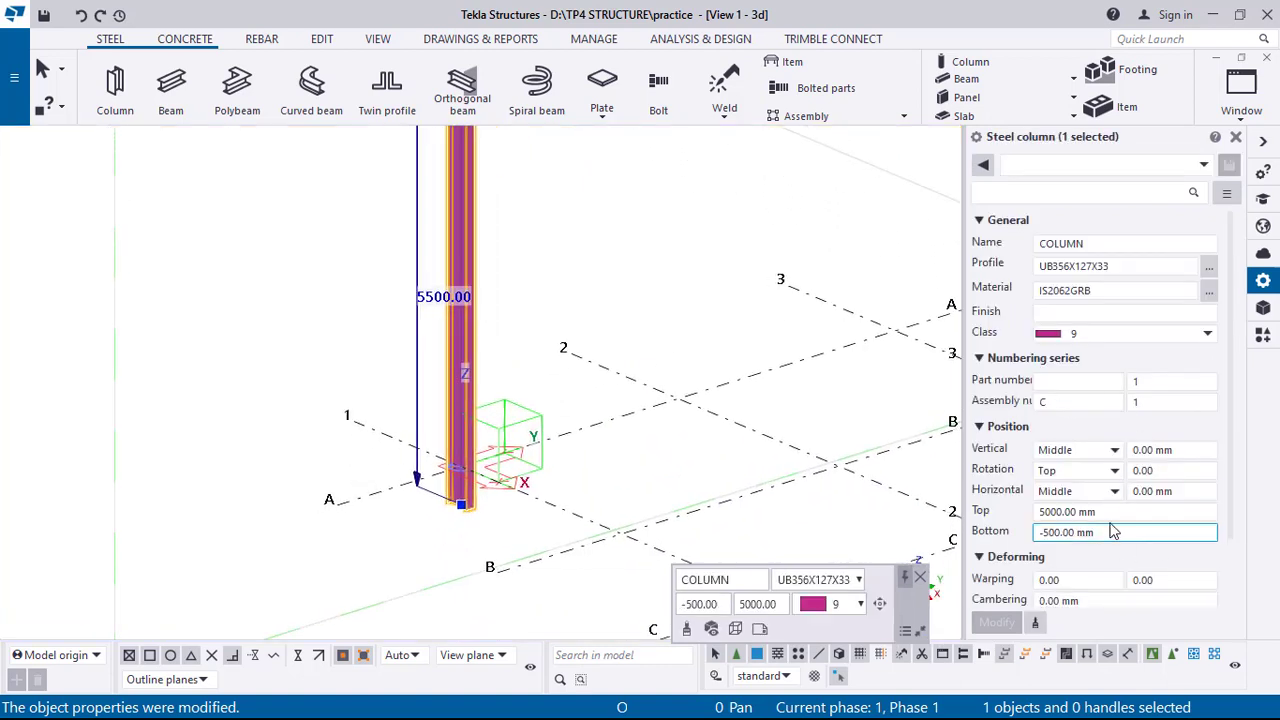
Step: Review the selected column's Top and Bottom position values in its properties
{"action": "left_click", "coordinate": [1047, 512]}
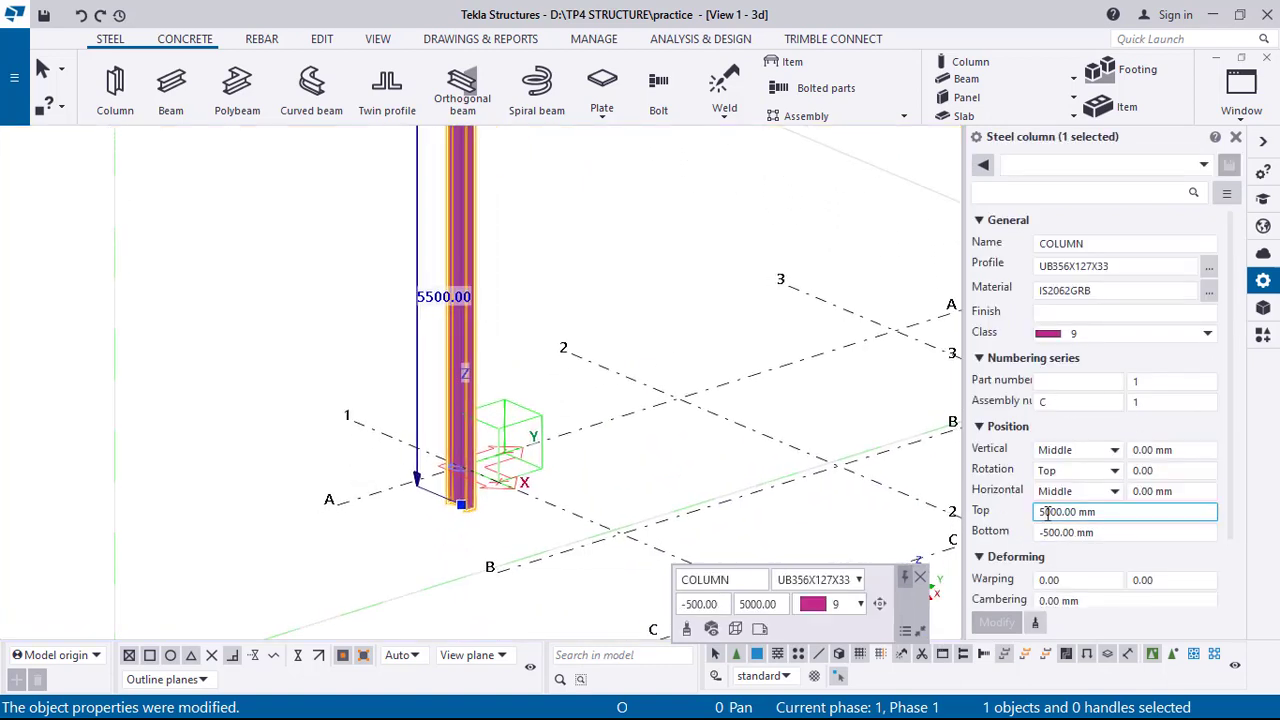
{"action": "left_click_drag", "start_coordinate": [1100, 511], "coordinate": [1003, 514]}
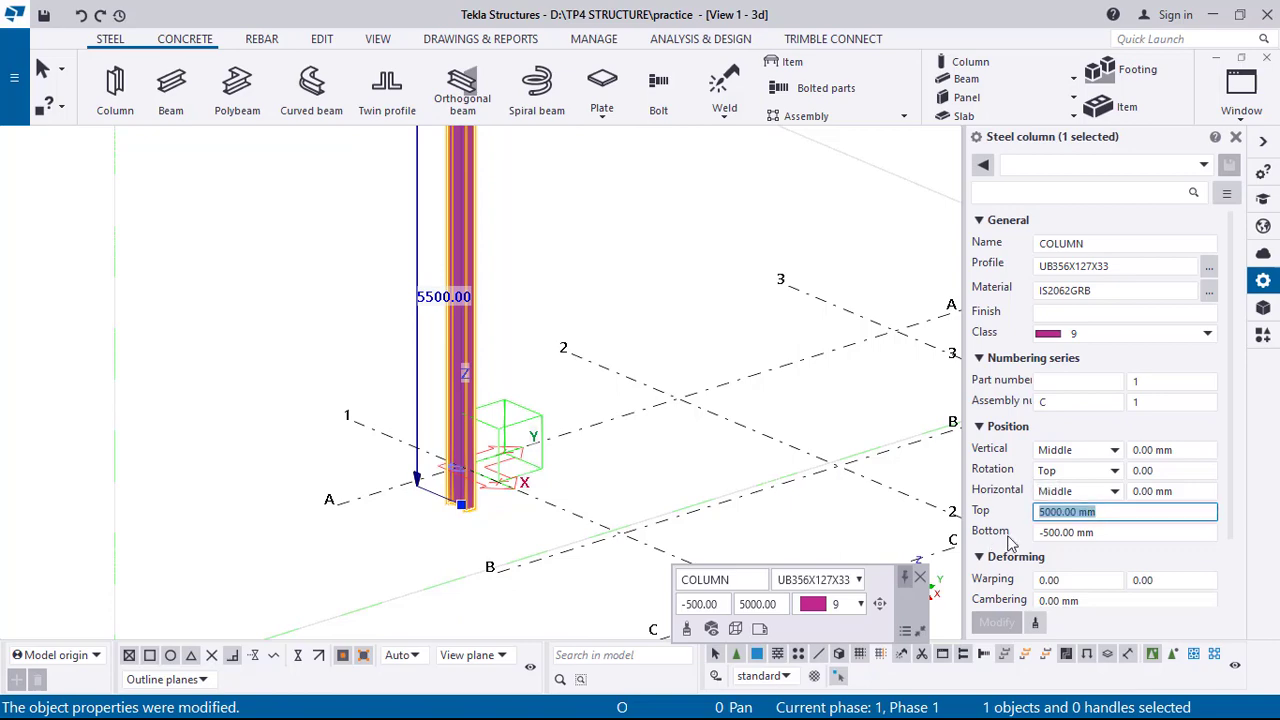
{"action": "left_click", "coordinate": [1100, 532]}
{"action": "left_click_drag", "start_coordinate": [1100, 532], "coordinate": [1022, 537]}
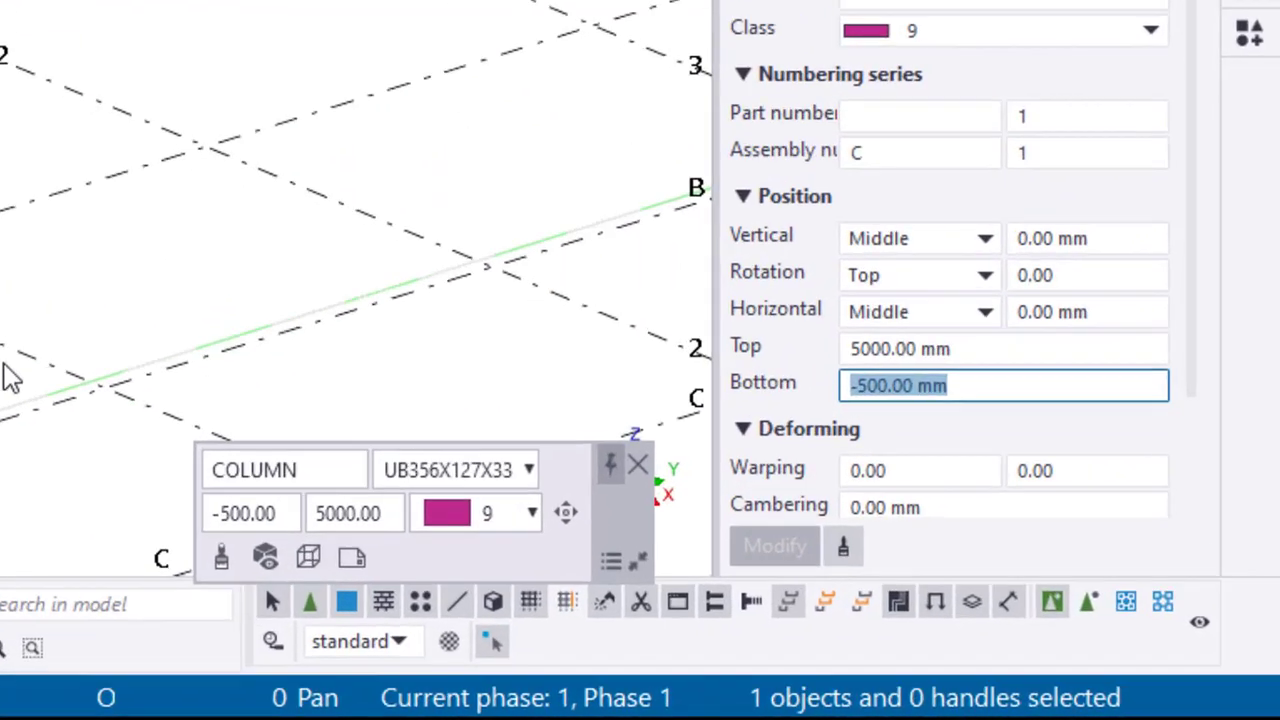
{"action": "middle_click_drag", "start_coordinate": [558, 526], "coordinate": [585, 503]}
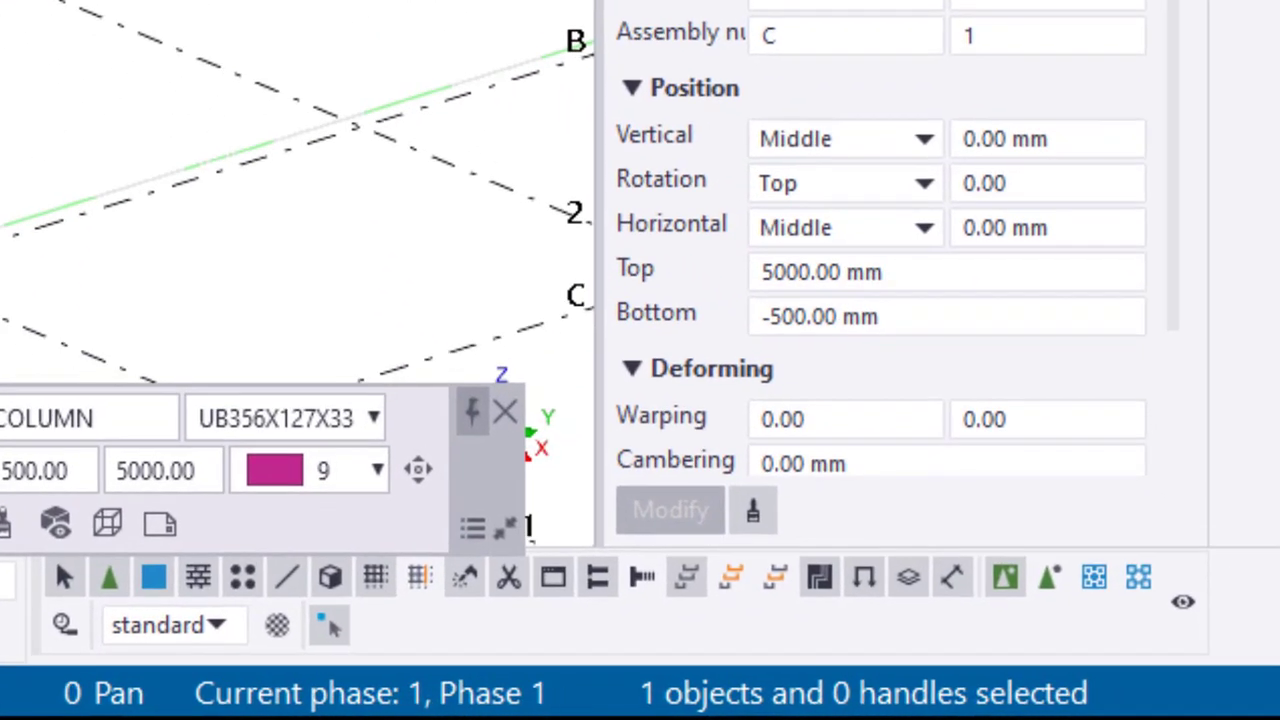
Step: Show the GRID @A view with the column's lower end at the +0 level seen close up
{"action": "key", "text": "ctrl+Tab"}
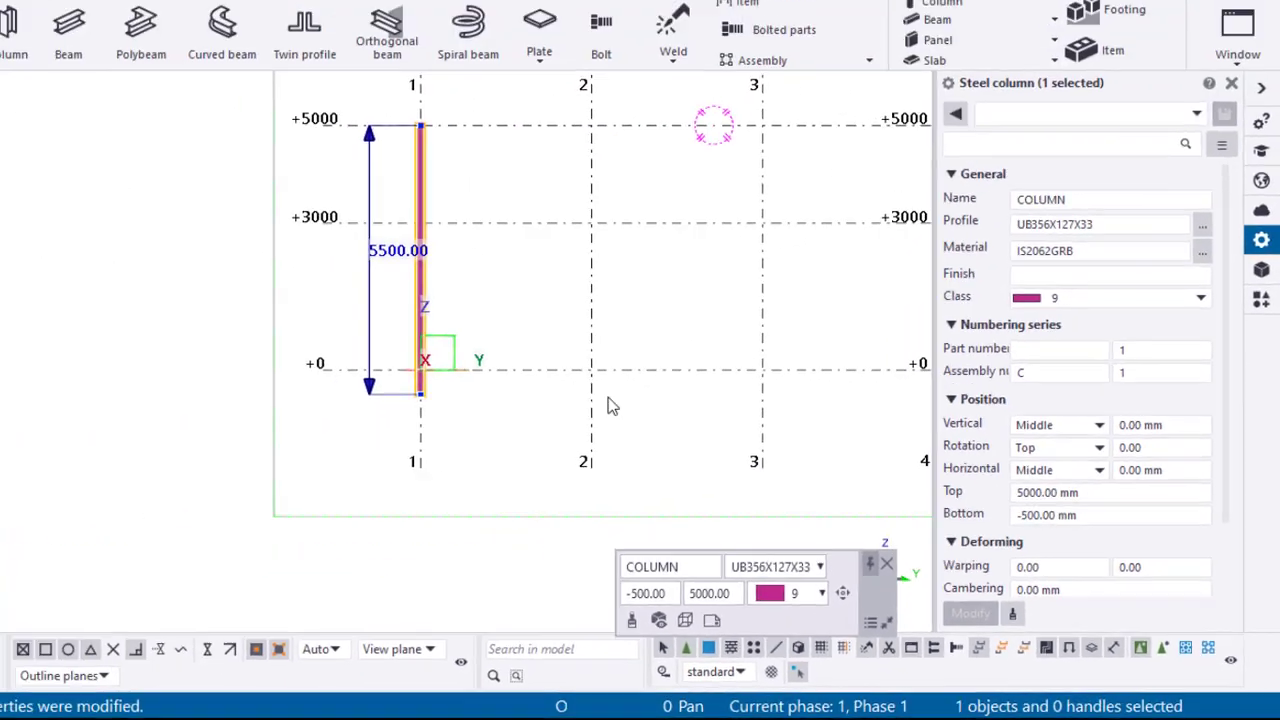
{"action": "scroll", "coordinate": [481, 404], "scroll_direction": "up", "scroll_amount": 2}
{"action": "scroll", "coordinate": [481, 404], "scroll_direction": "up", "scroll_amount": 3}
{"action": "left_click", "coordinate": [580, 478]}
{"action": "middle_click_drag", "start_coordinate": [530, 454], "coordinate": [593, 482]}
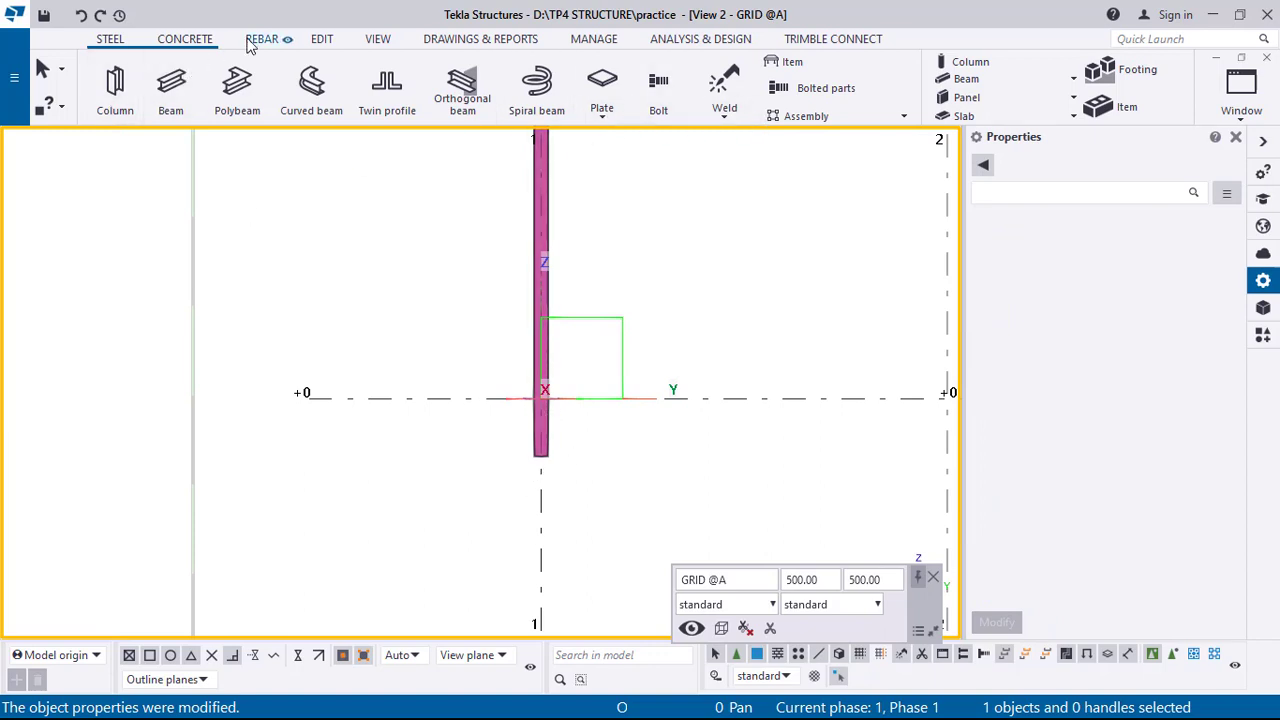
Step: Measure the vertical distance from the column's lower end to the +0 grid line, placing the dimension beside the column
{"action": "left_click", "coordinate": [322, 40]}
{"action": "left_click", "coordinate": [874, 116]}
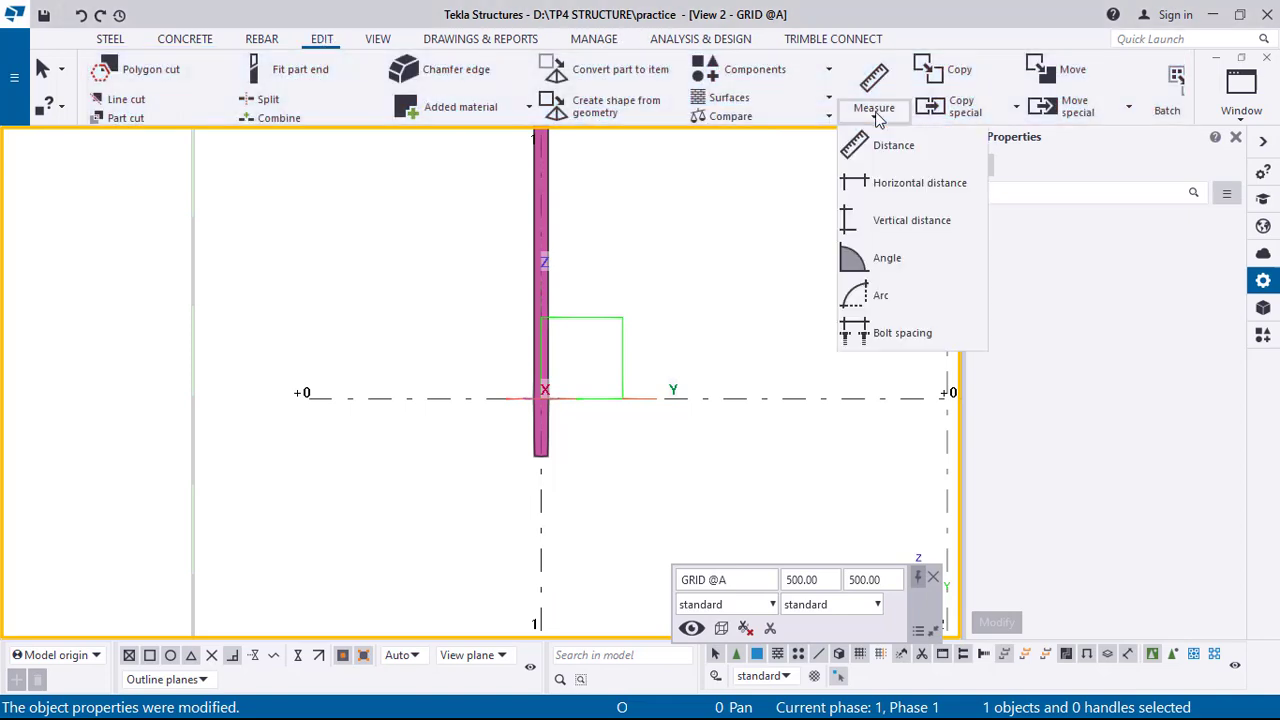
{"action": "left_click", "coordinate": [909, 222]}
{"action": "scroll", "coordinate": [540, 460], "scroll_direction": "up", "scroll_amount": 5}
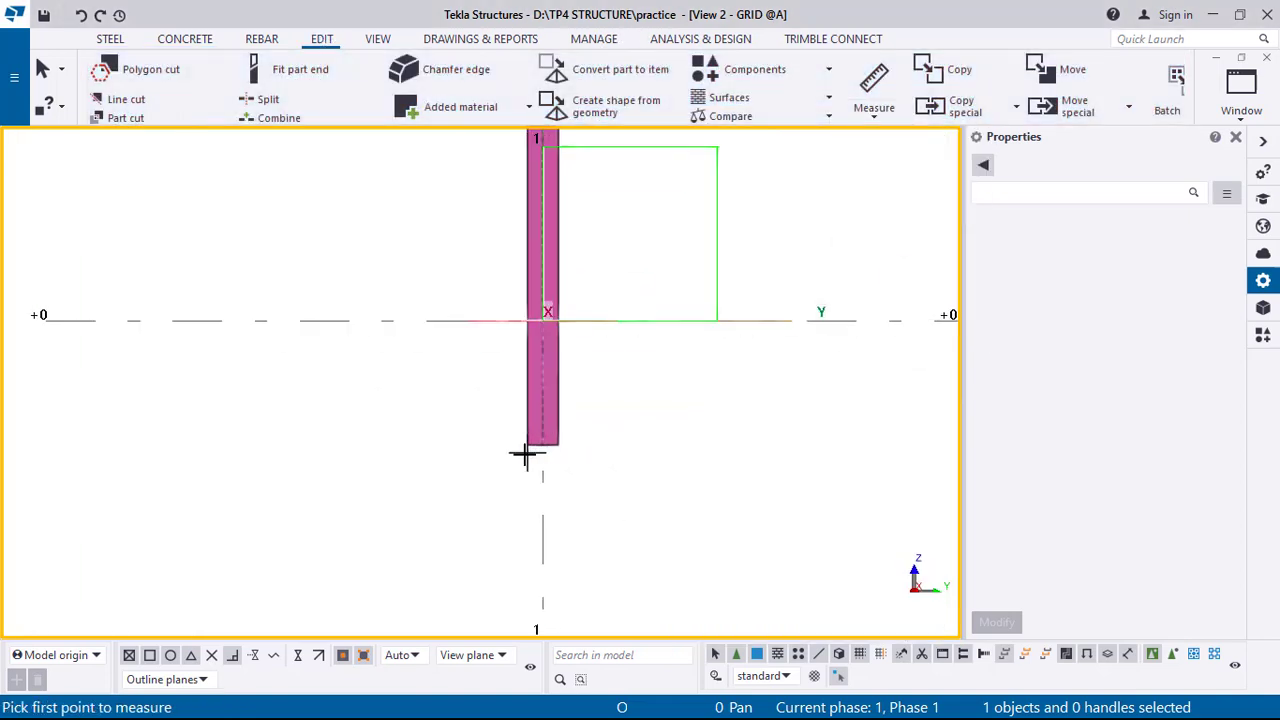
{"action": "left_click", "coordinate": [528, 442]}
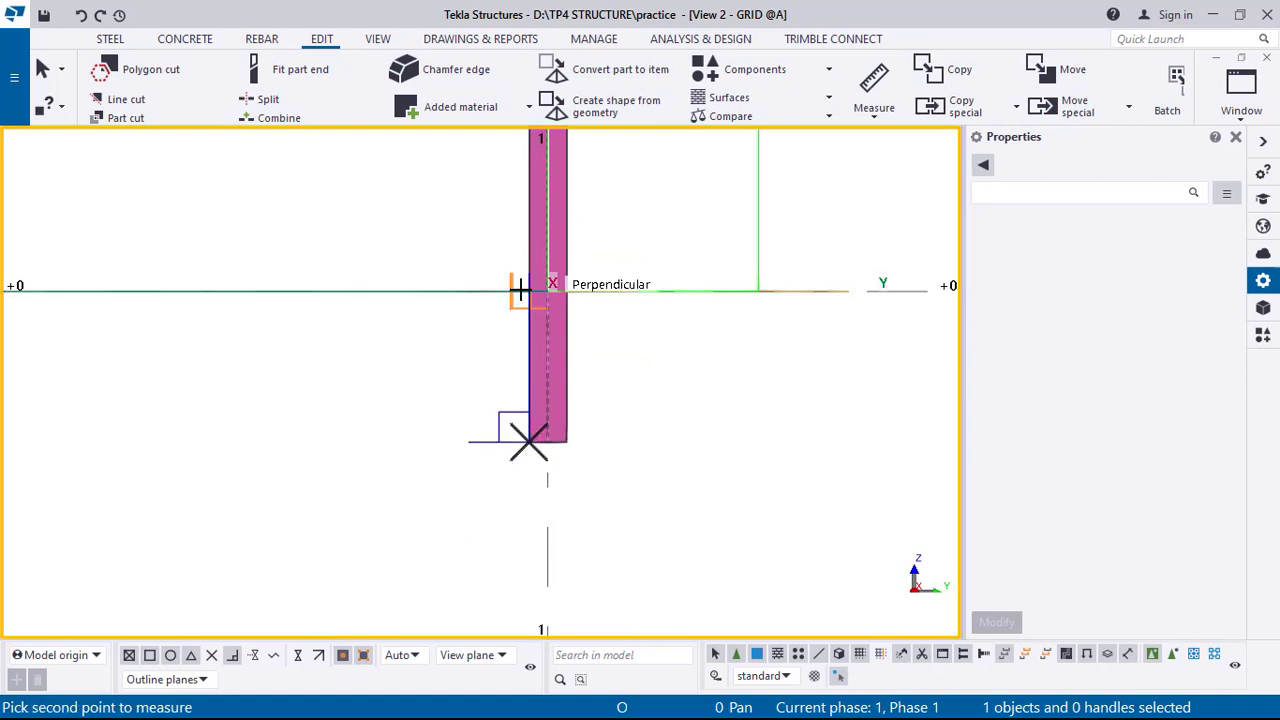
{"action": "left_click", "coordinate": [519, 290]}
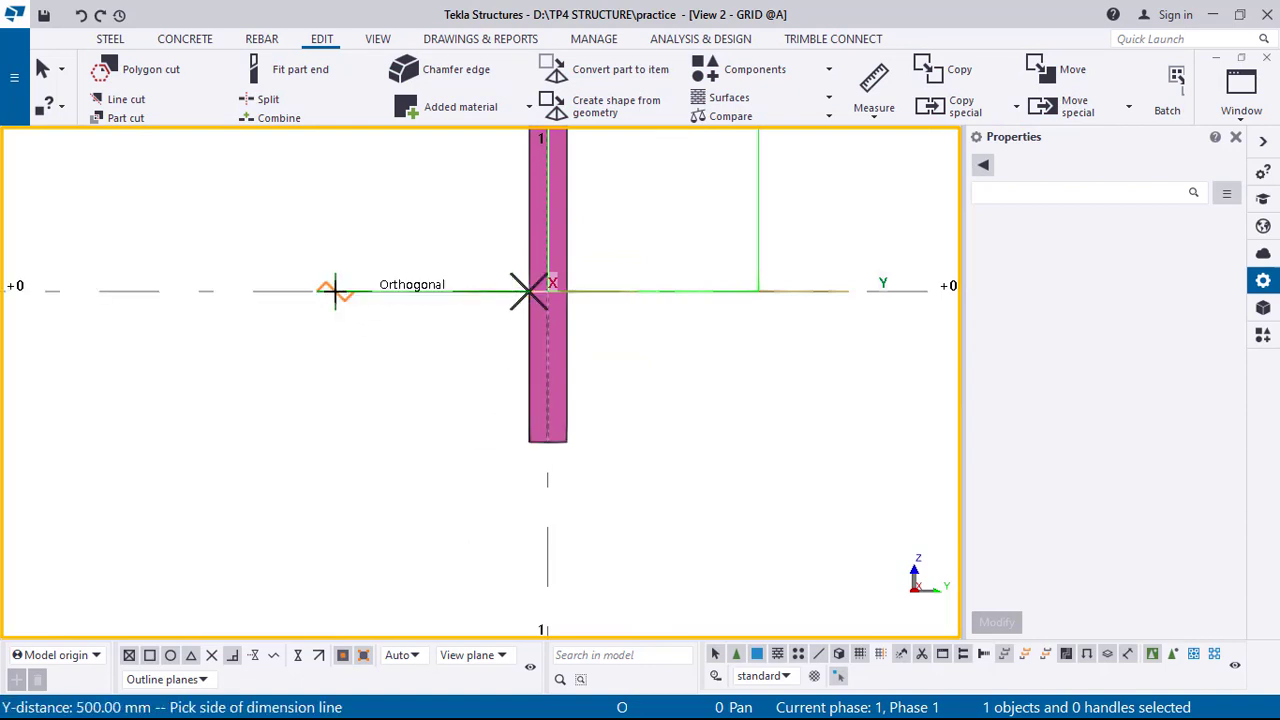
{"action": "left_click", "coordinate": [335, 290]}
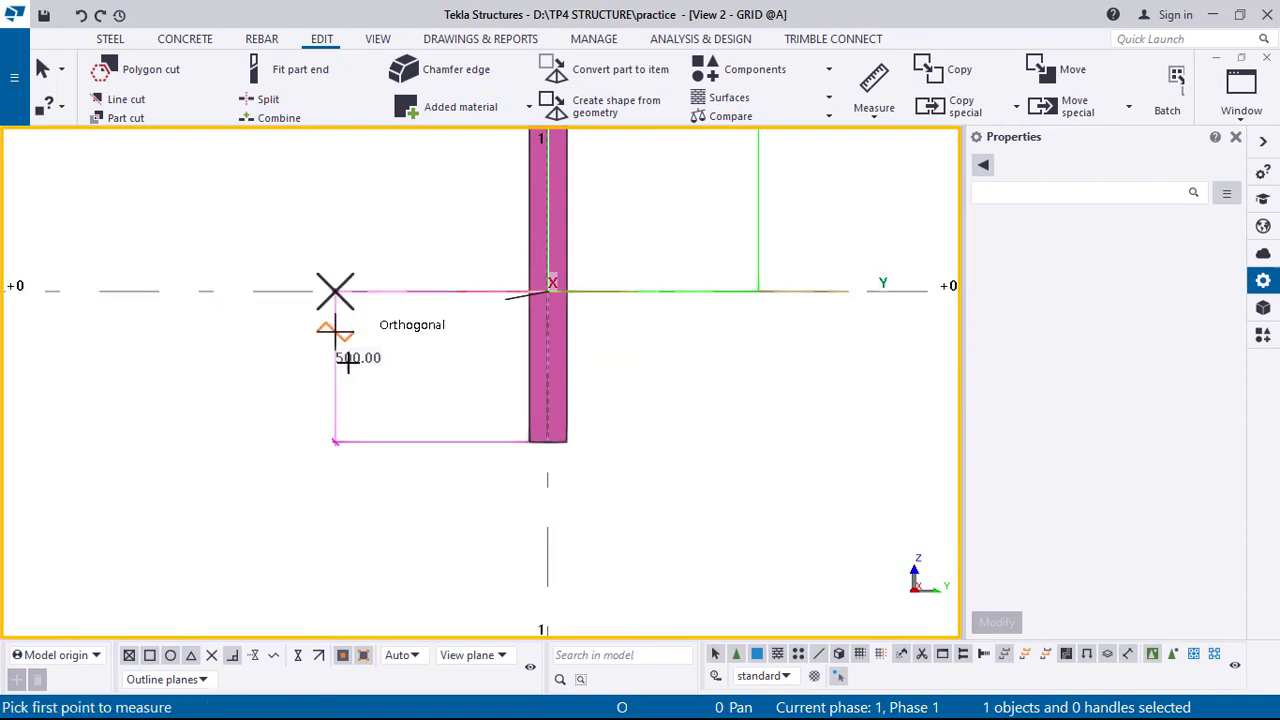
{"action": "right_click", "coordinate": [400, 233]}
{"action": "left_click", "coordinate": [420, 240]}
Step: Set the column's Bottom level to 0 and apply the change to the model
{"action": "left_click", "coordinate": [529, 324]}
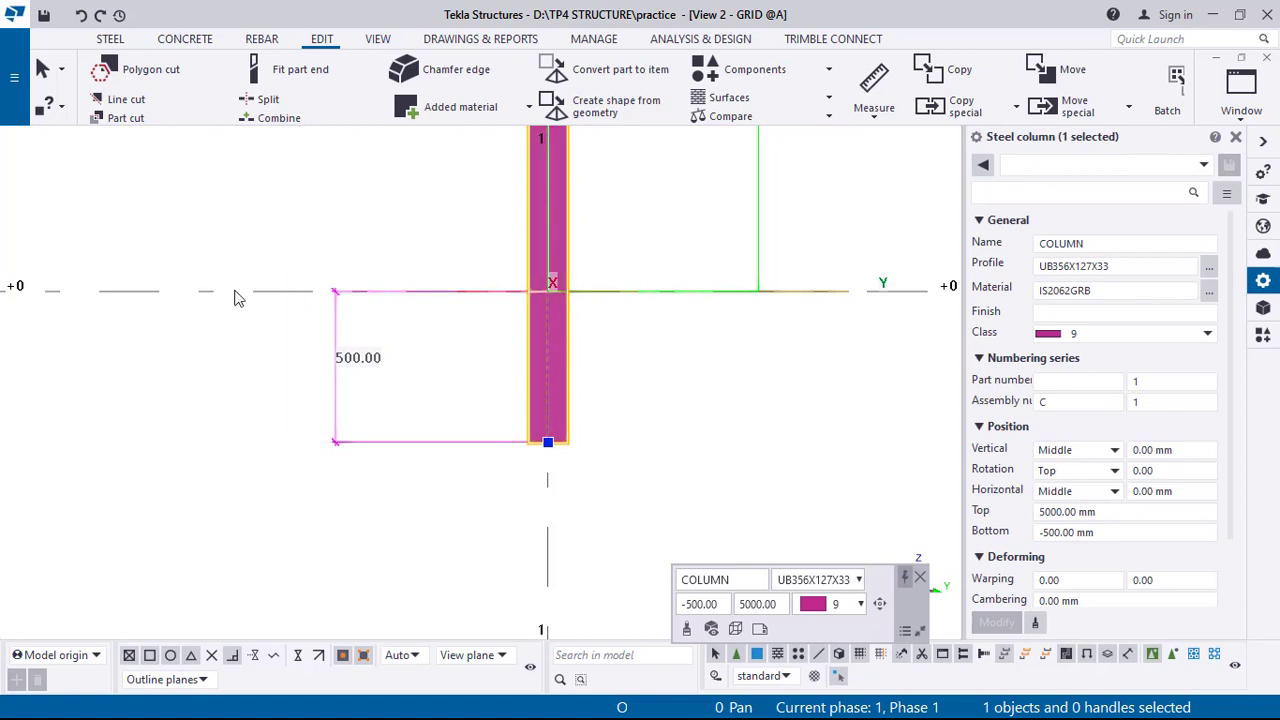
{"action": "left_click_drag", "start_coordinate": [1116, 534], "coordinate": [931, 534]}
{"action": "type", "text": "0"}
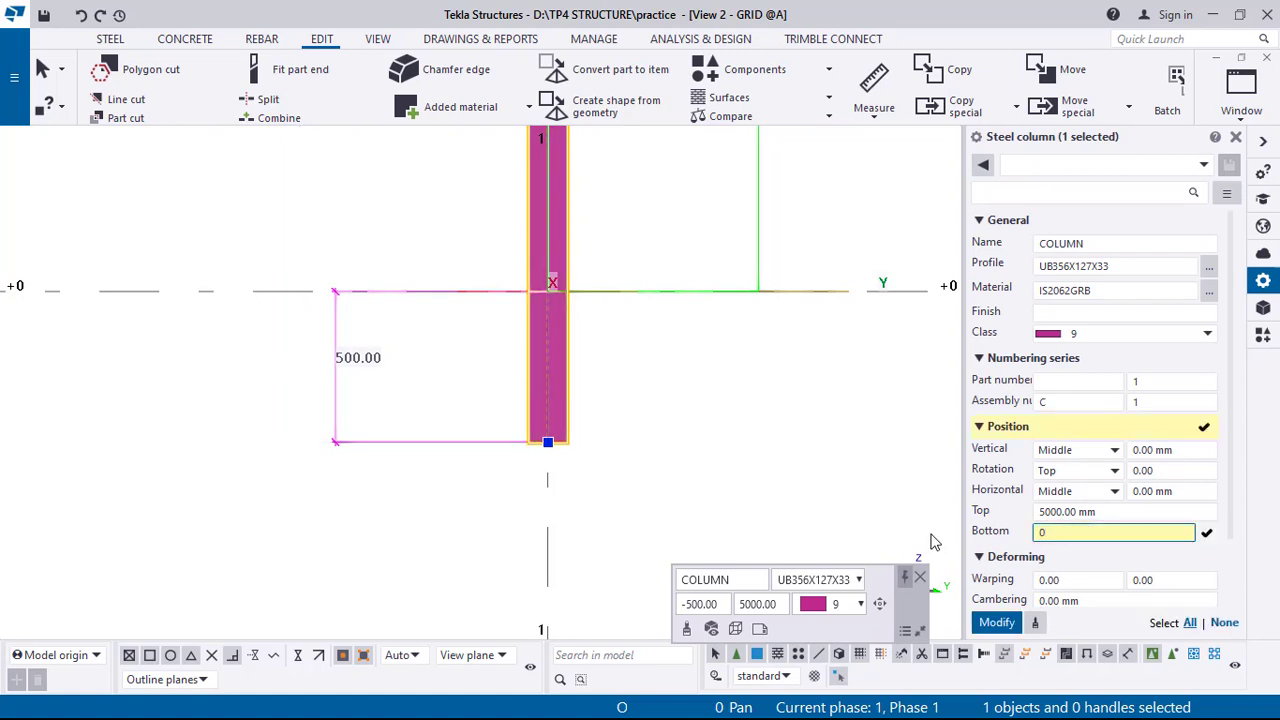
{"action": "left_click", "coordinate": [1000, 623]}
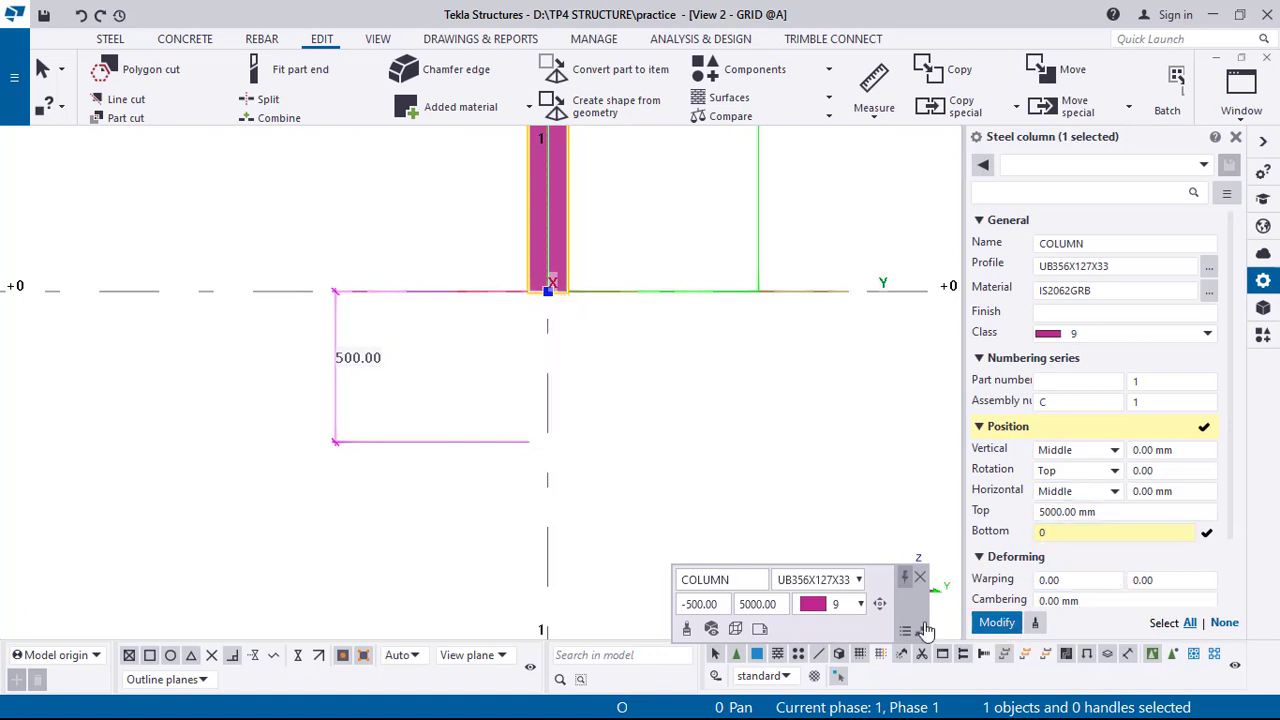
Step: Examine the column's base against the +0 level in the GRID @A view and review its Bottom value
{"action": "left_click", "coordinate": [714, 450]}
{"action": "scroll", "coordinate": [674, 449], "scroll_direction": "down", "scroll_amount": 2}
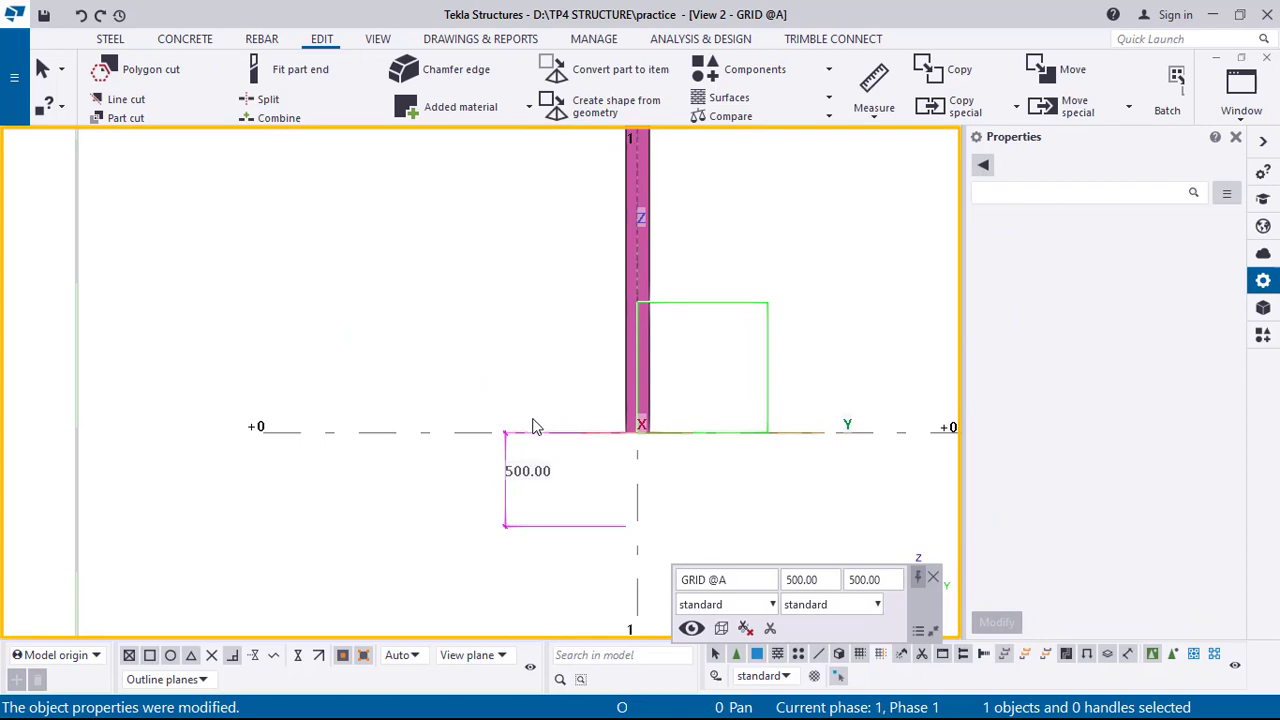
{"action": "scroll", "coordinate": [533, 420], "scroll_direction": "down", "scroll_amount": 1}
{"action": "middle_click_drag", "start_coordinate": [880, 503], "coordinate": [719, 453]}
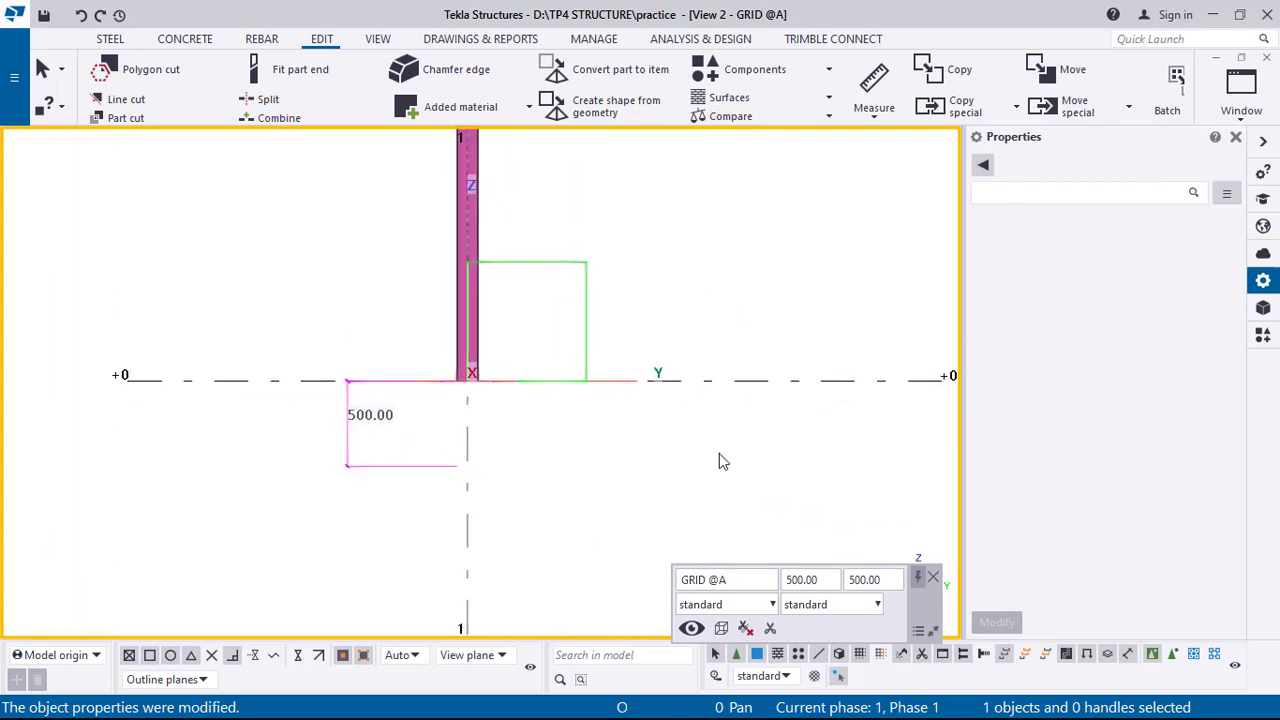
{"action": "left_click", "coordinate": [477, 323]}
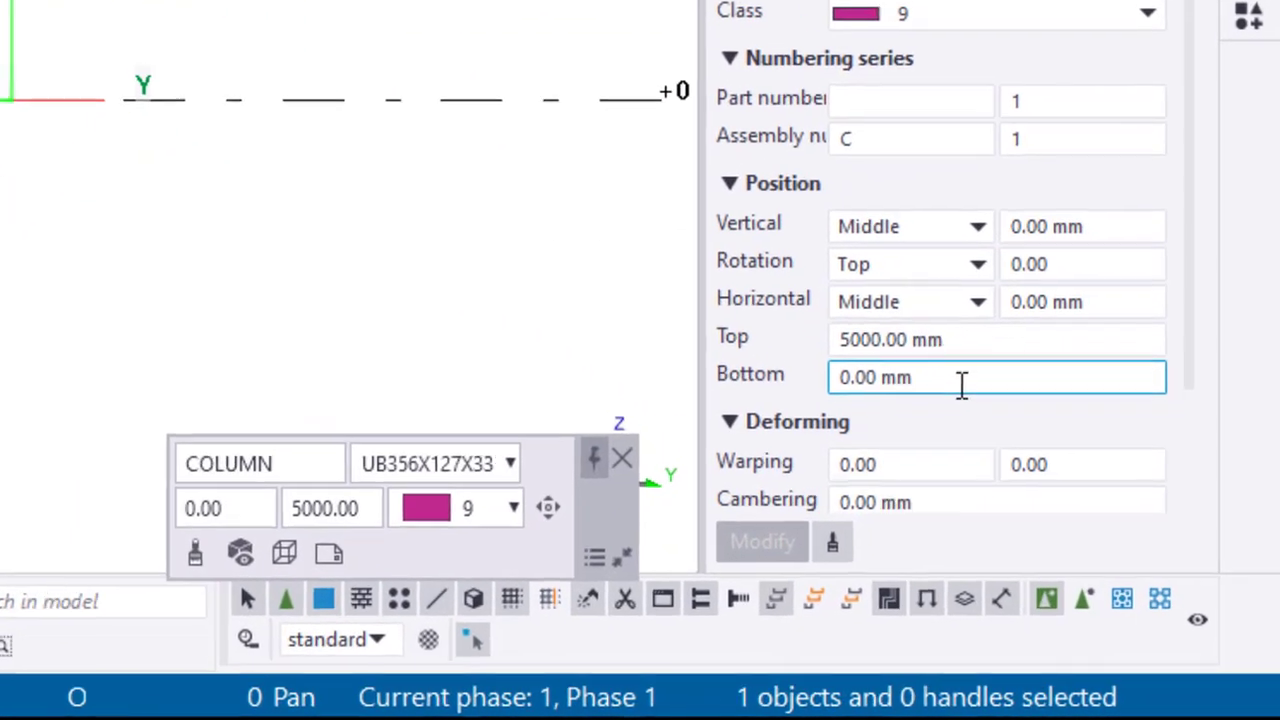
{"action": "left_click_drag", "start_coordinate": [943, 380], "coordinate": [651, 394]}
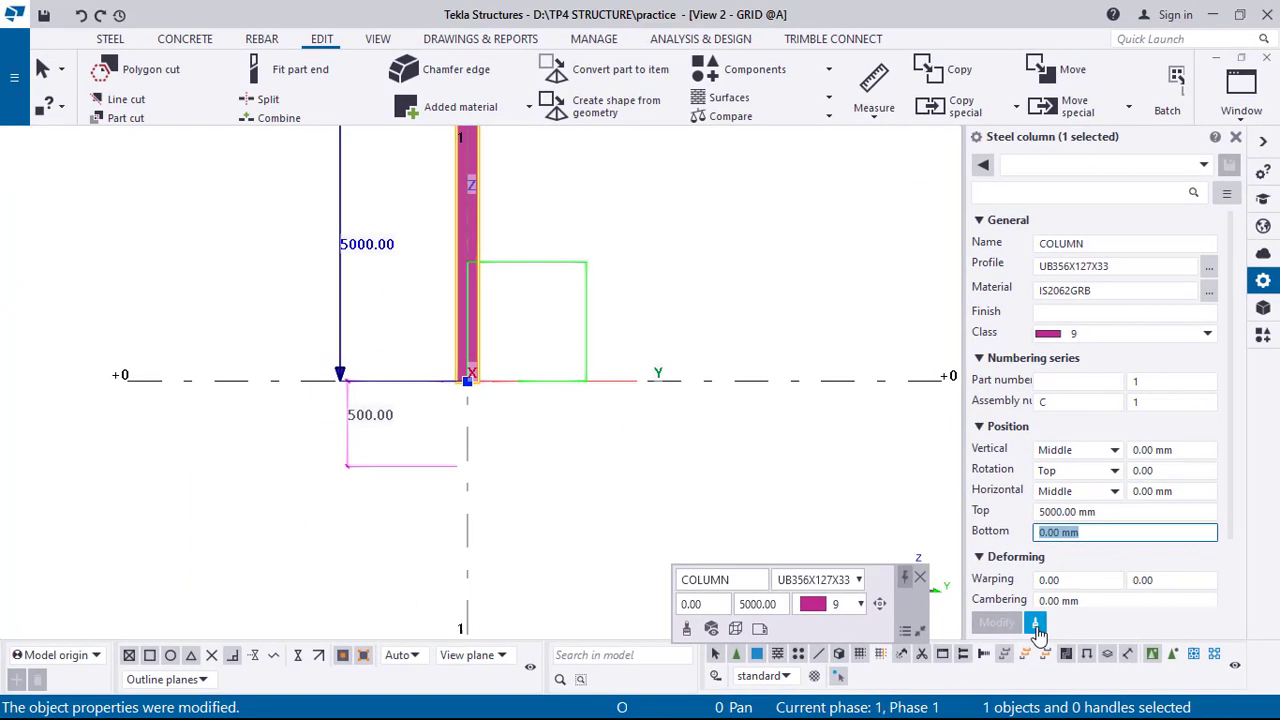
{"action": "left_click", "coordinate": [598, 406]}
{"action": "middle_click_drag", "start_coordinate": [598, 406], "coordinate": [639, 536]}
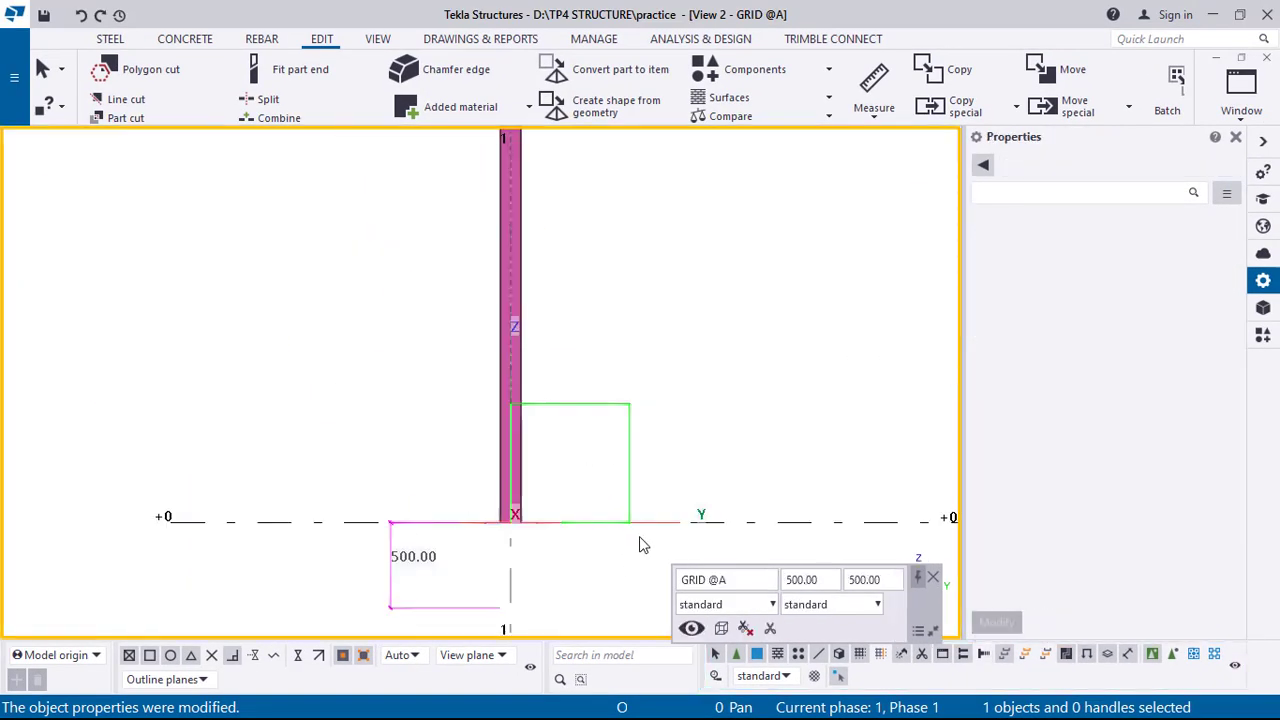
Step: Show the 3D view and check the column's full length there
{"action": "key", "text": "ctrl+Tab"}
{"action": "scroll", "coordinate": [538, 401], "scroll_direction": "down", "scroll_amount": 2}
{"action": "key", "text": "ctrl+Tab"}
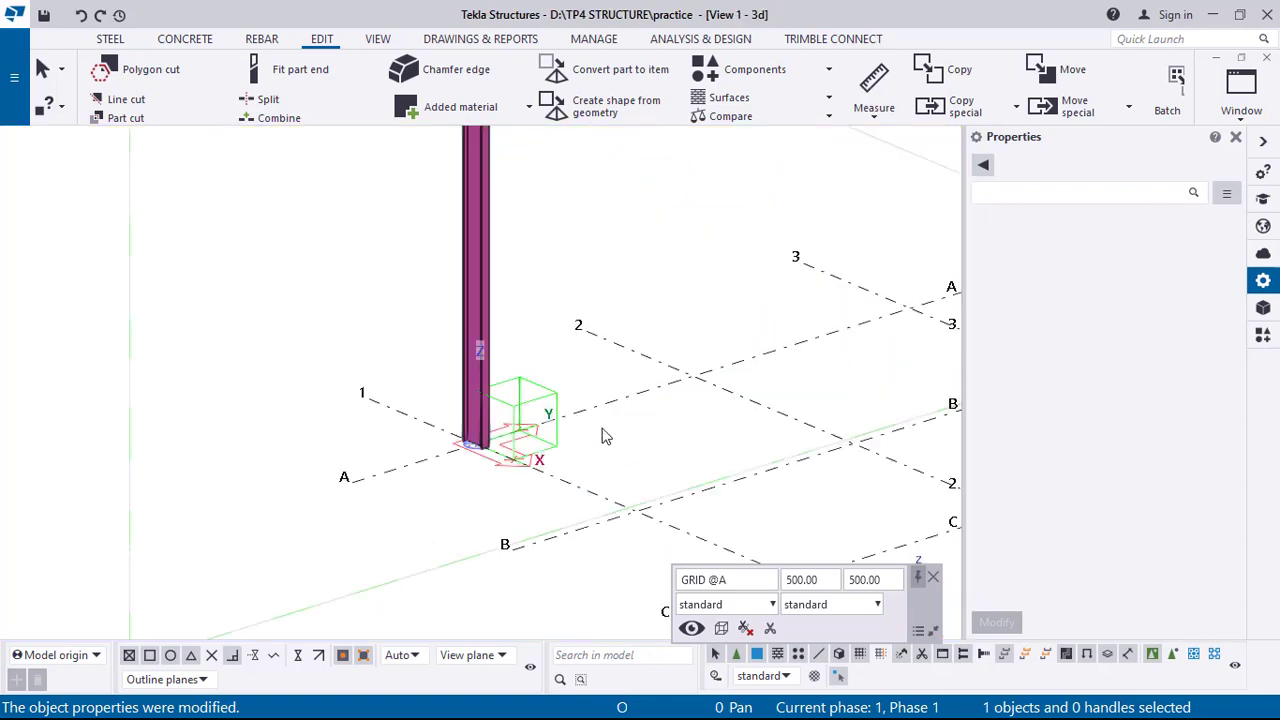
{"action": "scroll", "coordinate": [601, 428], "scroll_direction": "down", "scroll_amount": 2}
{"action": "mouse_move", "coordinate": [601, 443]}
{"action": "middle_mouse_down"}
{"action": "mouse_move", "coordinate": [536, 458]}
{"action": "mouse_move", "coordinate": [626, 449]}
{"action": "mouse_move", "coordinate": [585, 430]}
{"action": "mouse_move", "coordinate": [617, 447]}
{"action": "middle_mouse_up"}
{"action": "scroll", "coordinate": [517, 386], "scroll_direction": "up", "scroll_amount": 4}
{"action": "left_click", "coordinate": [512, 358]}
{"action": "scroll", "coordinate": [513, 372], "scroll_direction": "down", "scroll_amount": 3}
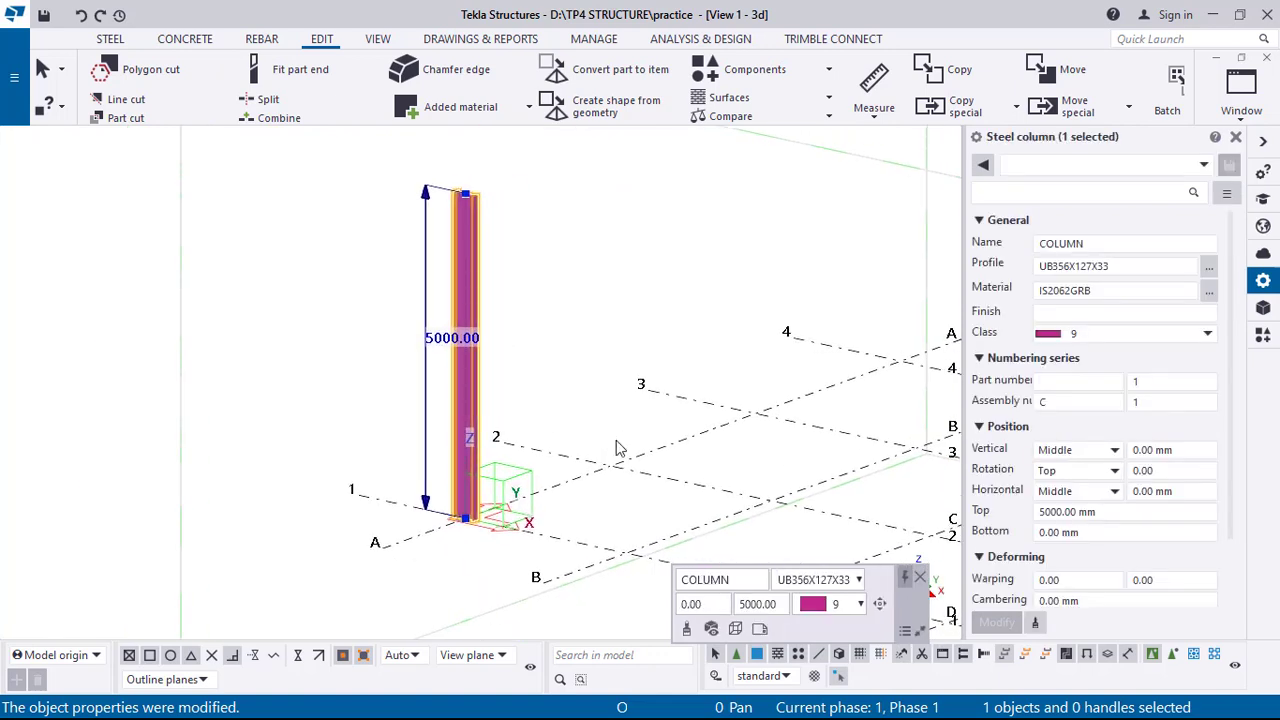
{"action": "left_click", "coordinate": [557, 383]}
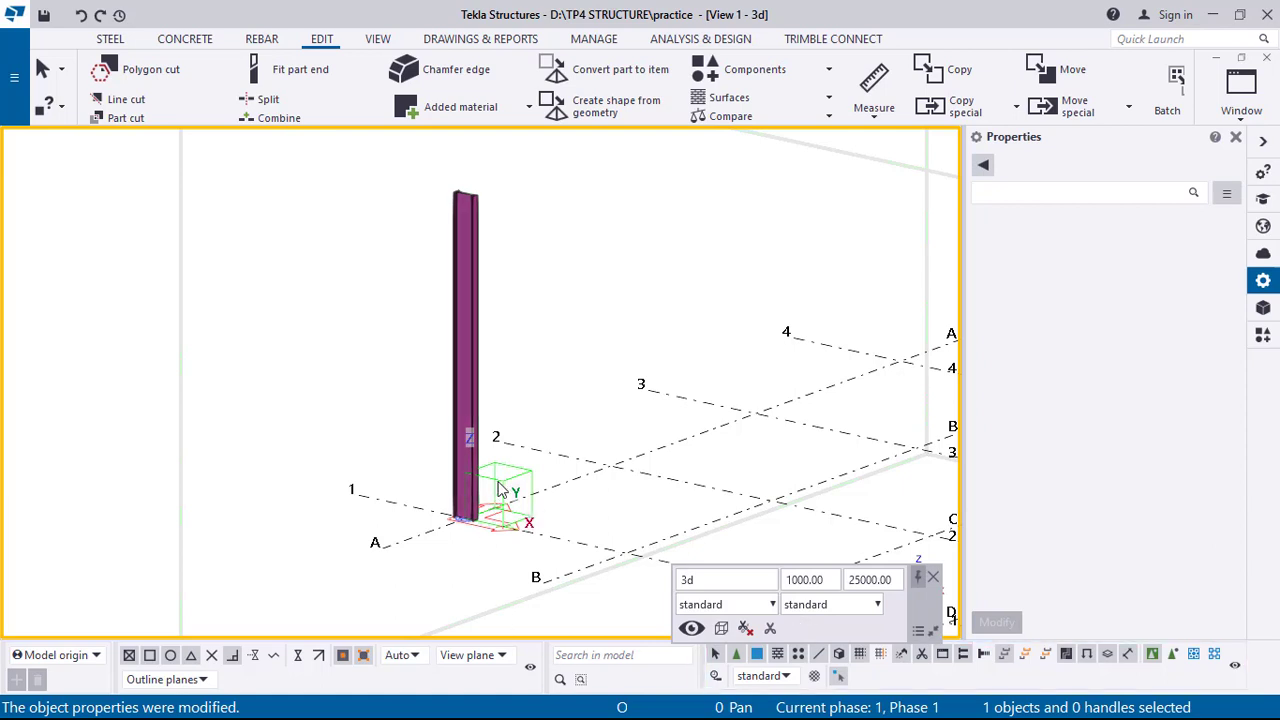
Step: Switch to AutoCAD and examine the column arrangement along grid A in STRUCTURAL GA SHEET 1 OF 4
{"action": "middle_click_drag", "start_coordinate": [614, 503], "coordinate": [630, 463]}
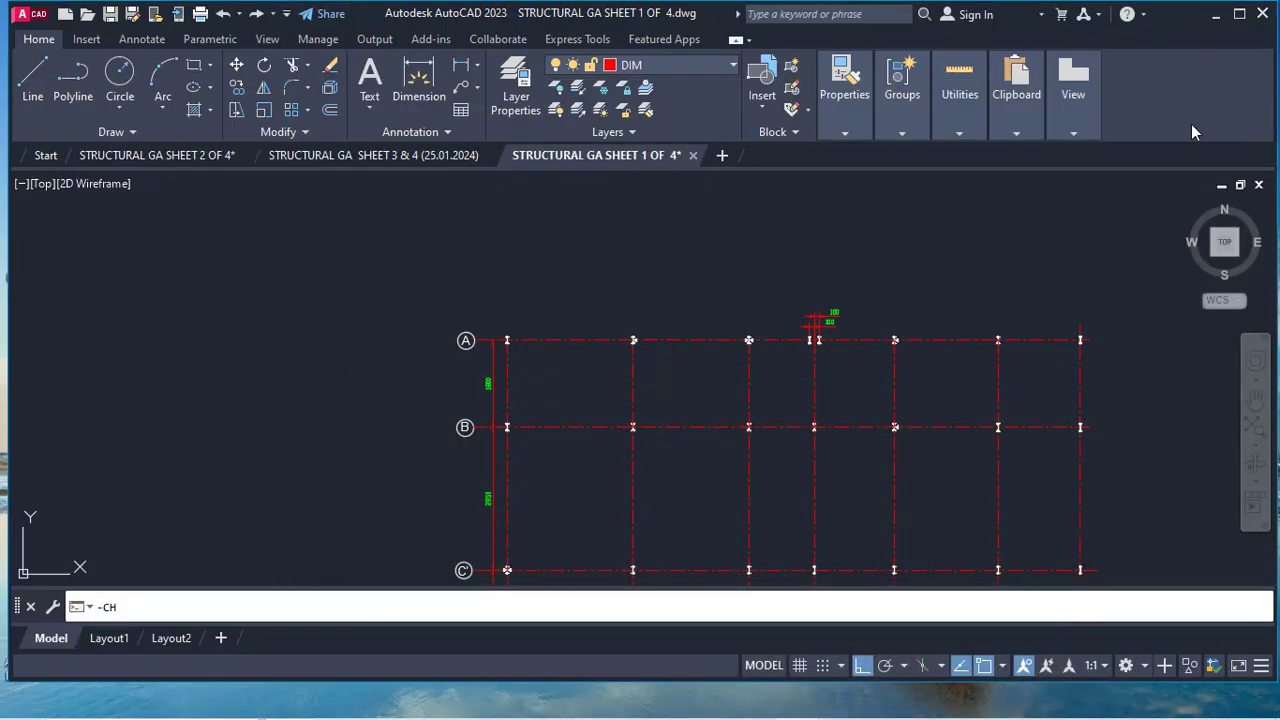
{"action": "mouse_move", "coordinate": [685, 410]}
{"action": "middle_mouse_down"}
{"action": "mouse_move", "coordinate": [617, 423]}
{"action": "mouse_move", "coordinate": [565, 411]}
{"action": "middle_mouse_up"}
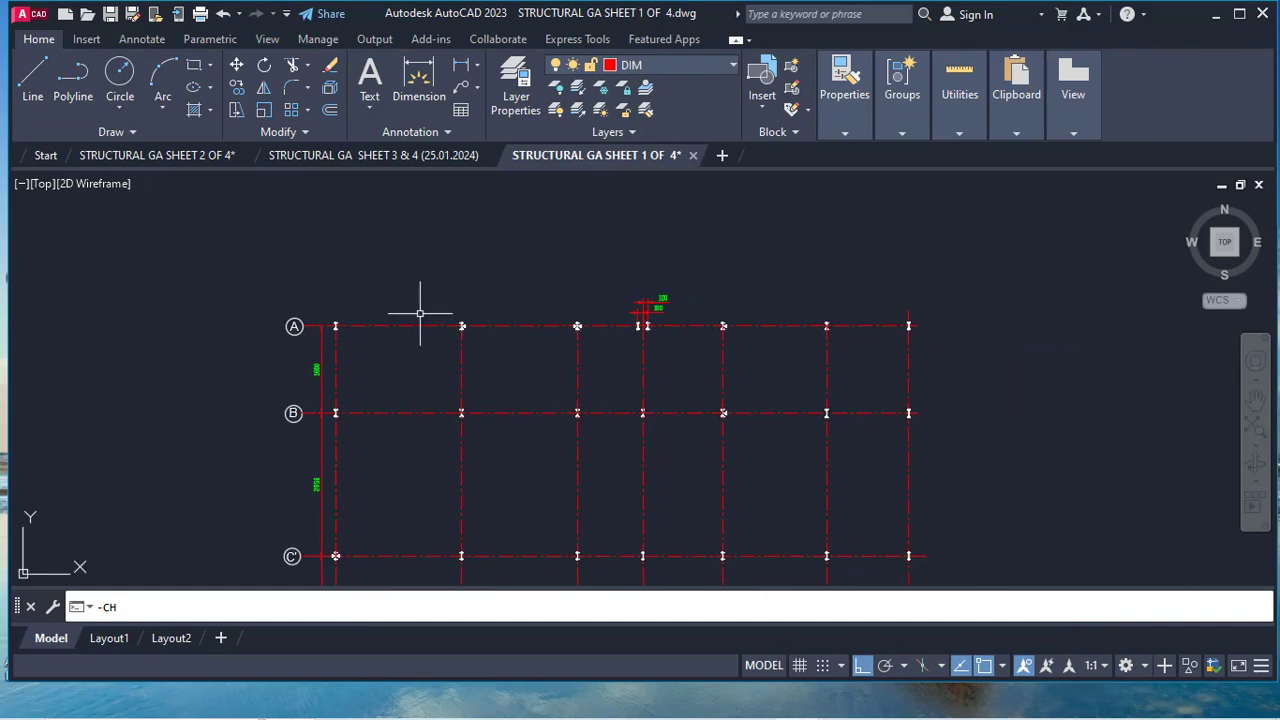
{"action": "scroll", "coordinate": [460, 331], "scroll_direction": "up", "scroll_amount": 4}
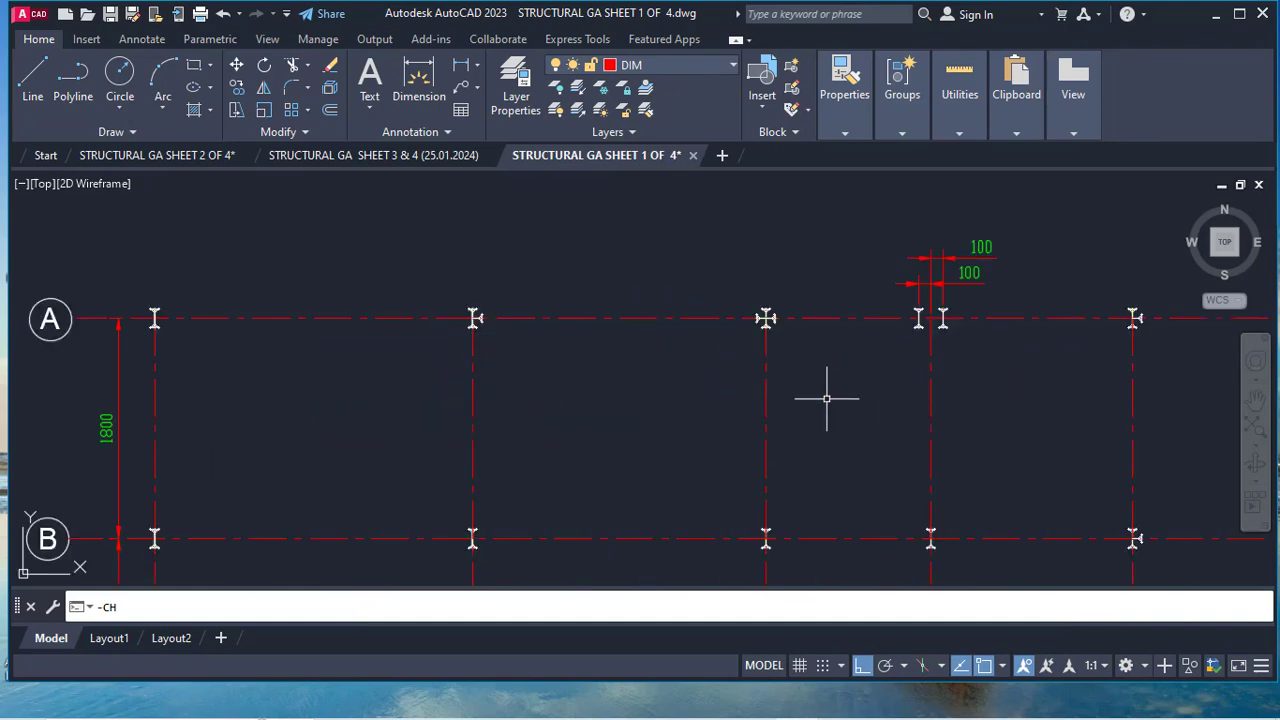
{"action": "middle_click_drag", "start_coordinate": [695, 414], "coordinate": [710, 413]}
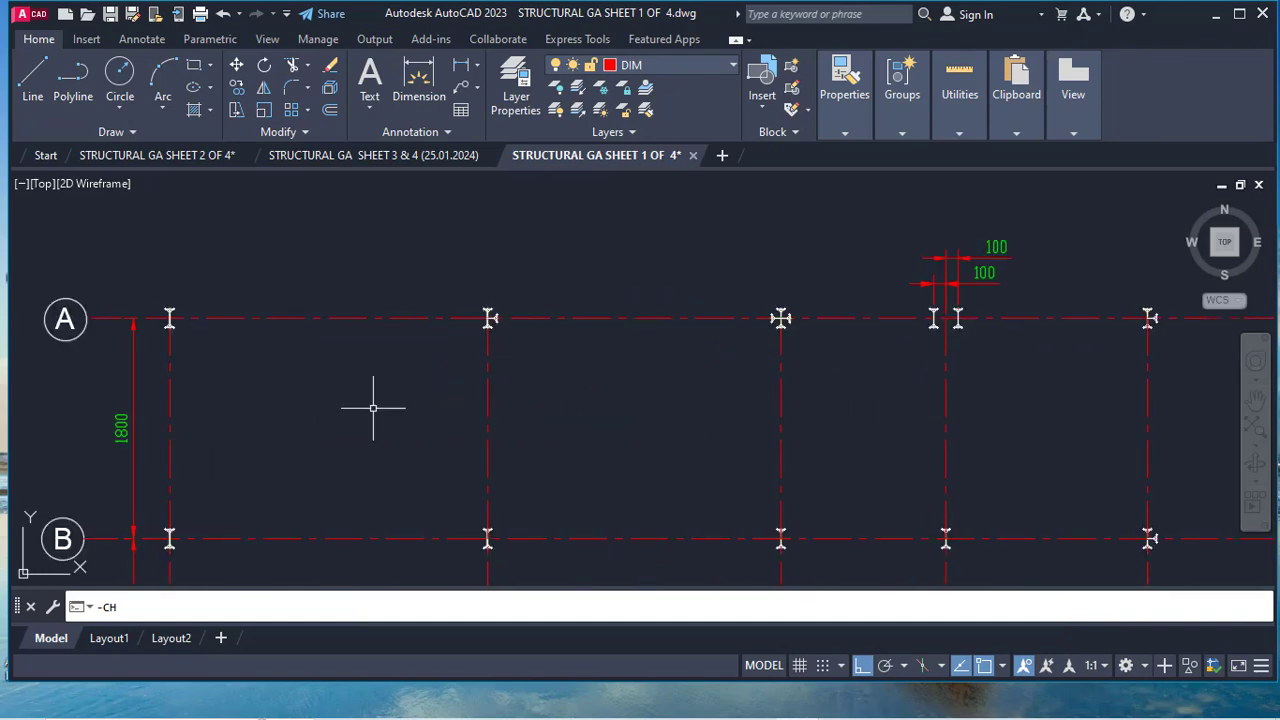
{"action": "scroll", "coordinate": [500, 322], "scroll_direction": "up", "scroll_amount": 4}
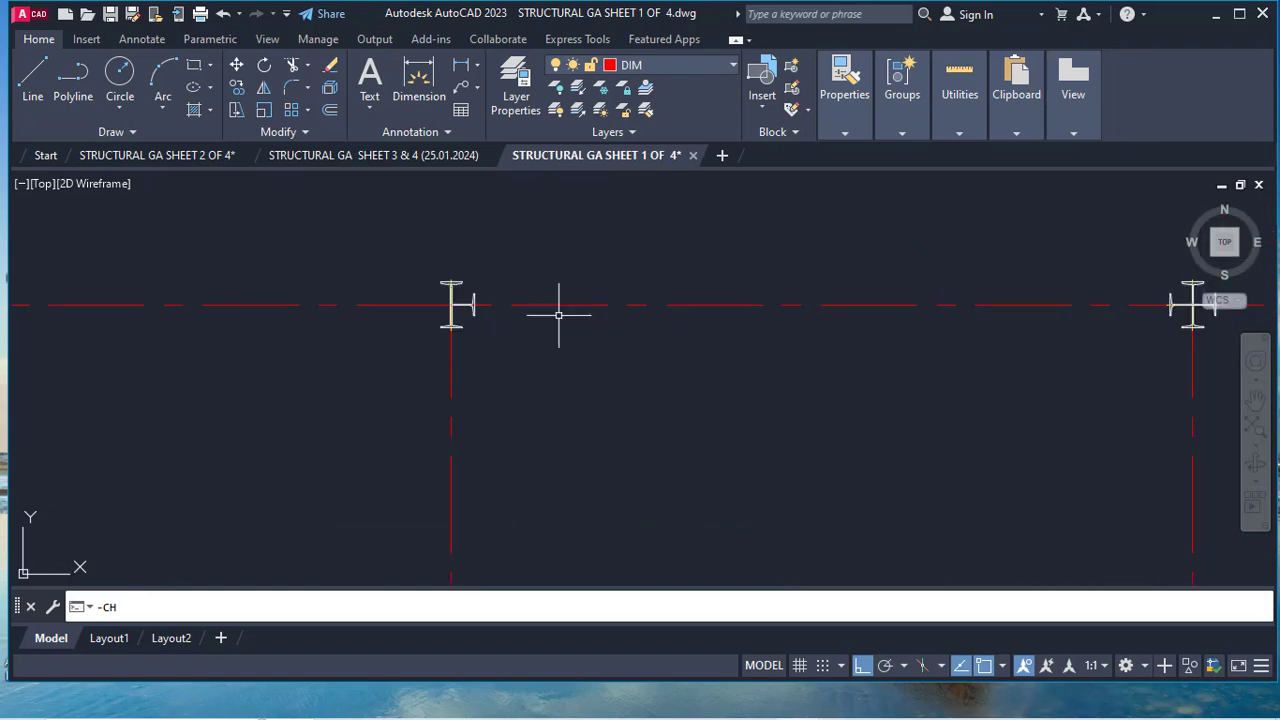
Step: Examine the column sections along grid A one by one, including the T-stub, the cross-shaped column and the pair offset by 100
{"action": "scroll", "coordinate": [465, 272], "scroll_direction": "up", "scroll_amount": 4}
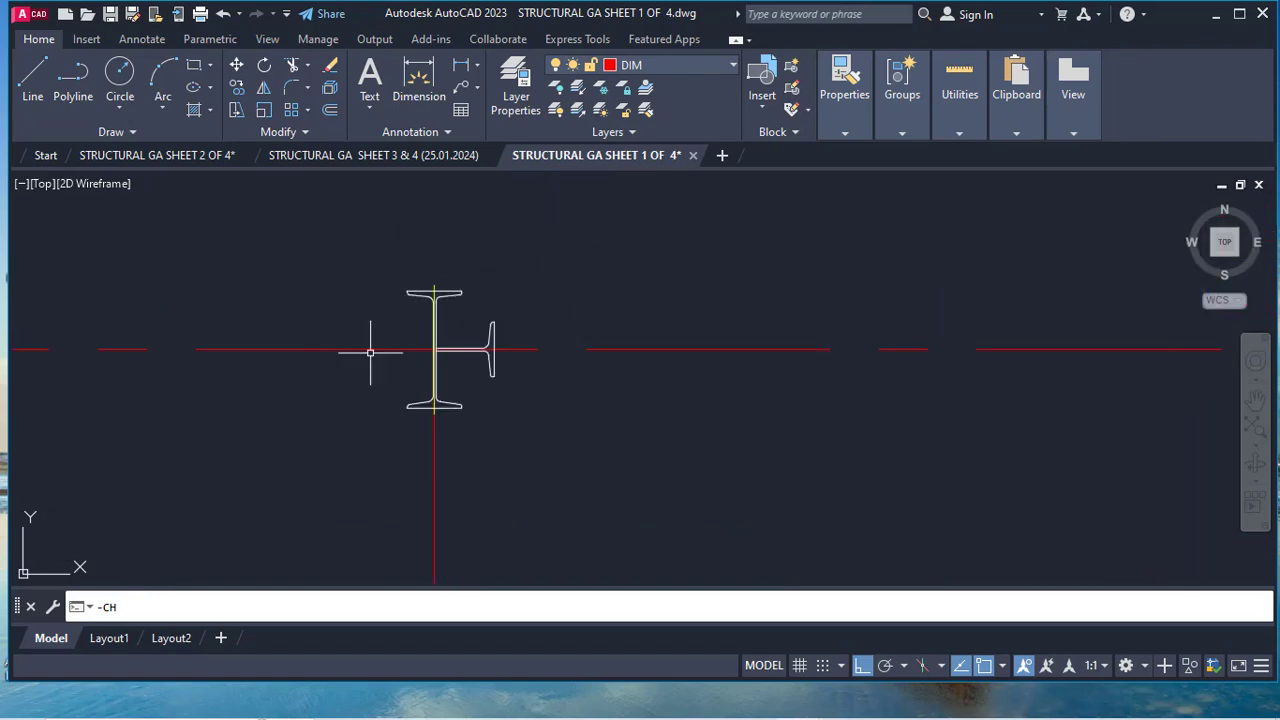
{"action": "scroll", "coordinate": [354, 364], "scroll_direction": "down", "scroll_amount": 4}
{"action": "middle_click_drag", "start_coordinate": [1114, 381], "coordinate": [587, 379]}
{"action": "scroll", "coordinate": [635, 361], "scroll_direction": "up", "scroll_amount": 4}
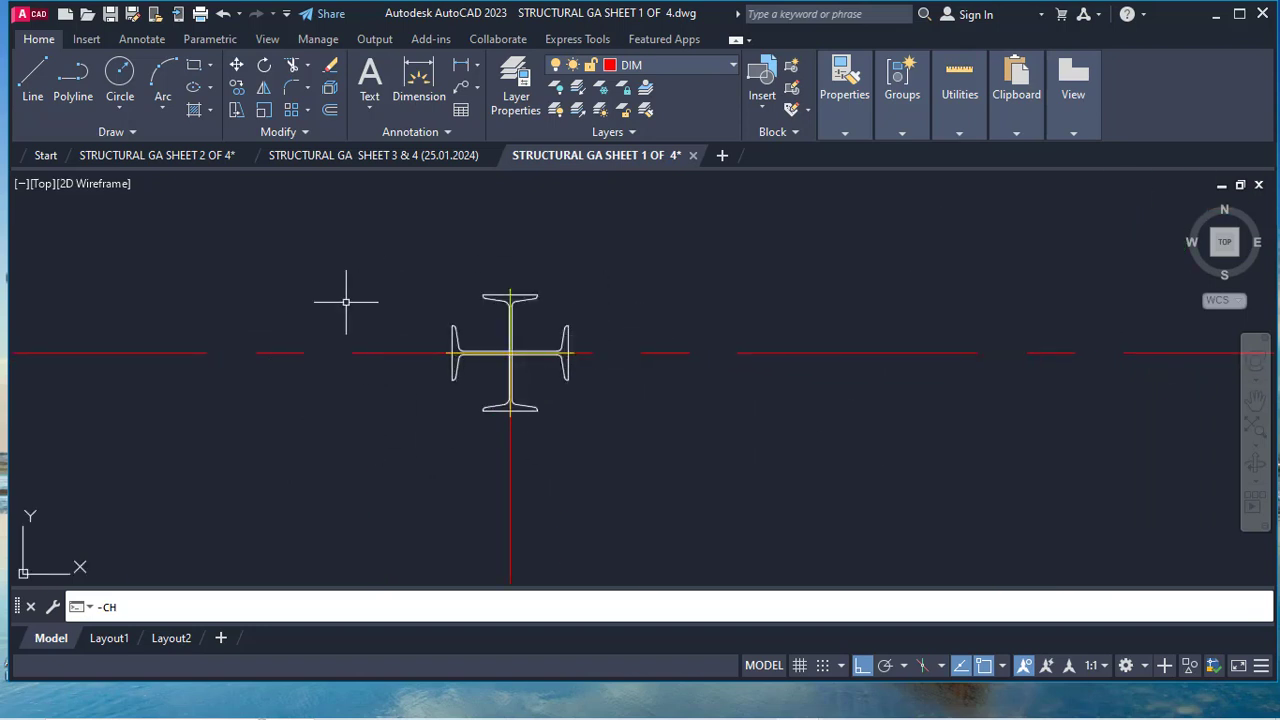
{"action": "scroll", "coordinate": [346, 302], "scroll_direction": "down", "scroll_amount": 2}
{"action": "mouse_move", "coordinate": [703, 396]}
{"action": "middle_mouse_down"}
{"action": "mouse_move", "coordinate": [557, 431]}
{"action": "mouse_move", "coordinate": [246, 459]}
{"action": "middle_mouse_up"}
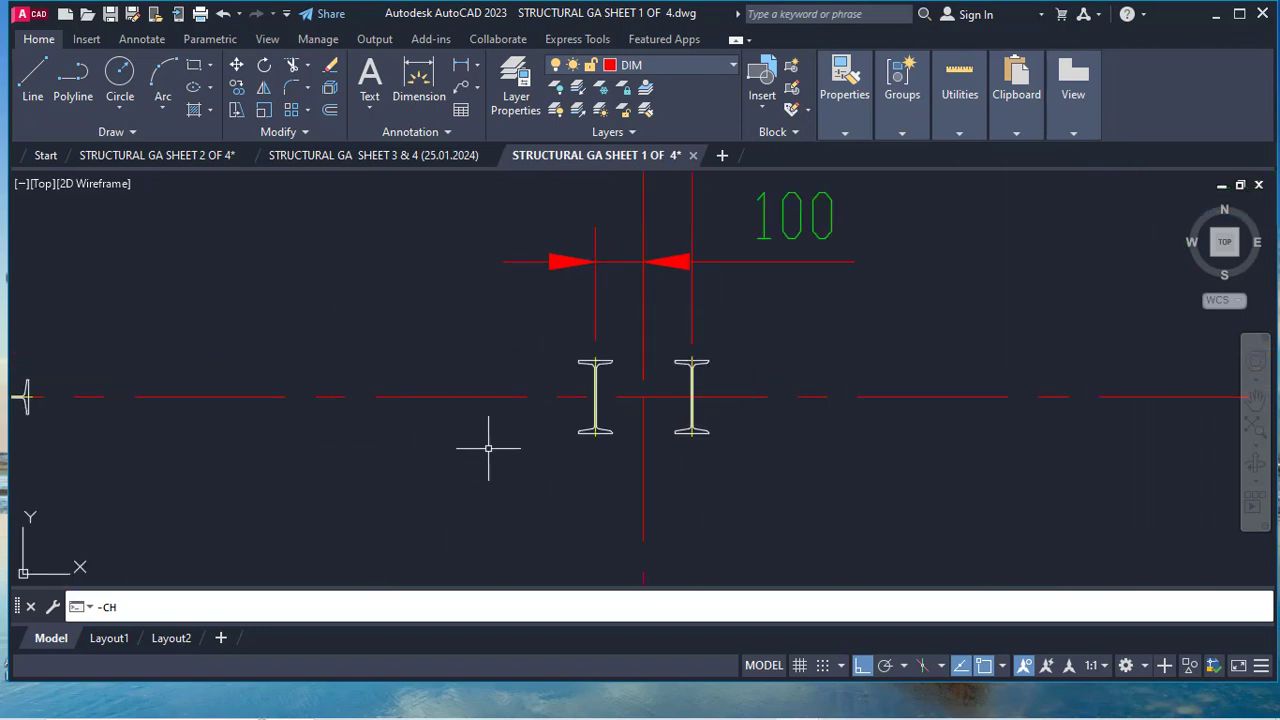
{"action": "scroll", "coordinate": [843, 391], "scroll_direction": "down", "scroll_amount": 3}
{"action": "middle_click_drag", "start_coordinate": [641, 513], "coordinate": [817, 431]}
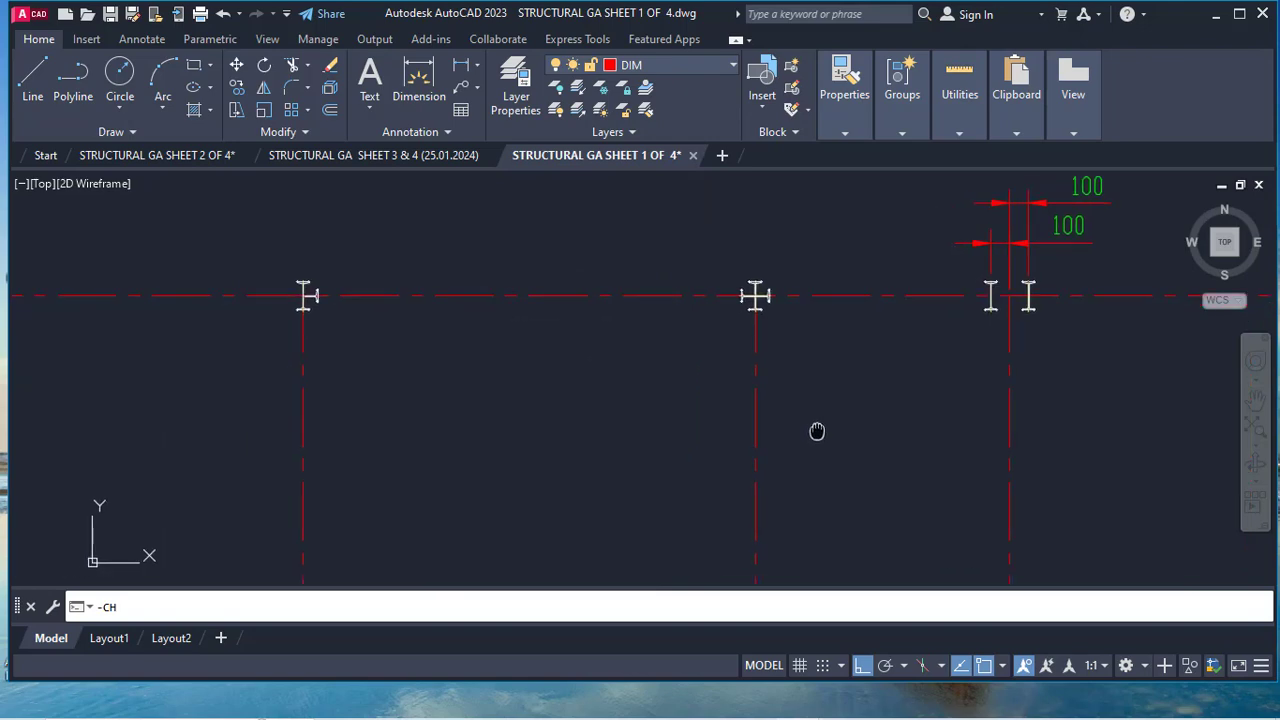
{"action": "scroll", "coordinate": [831, 402], "scroll_direction": "down", "scroll_amount": 2}
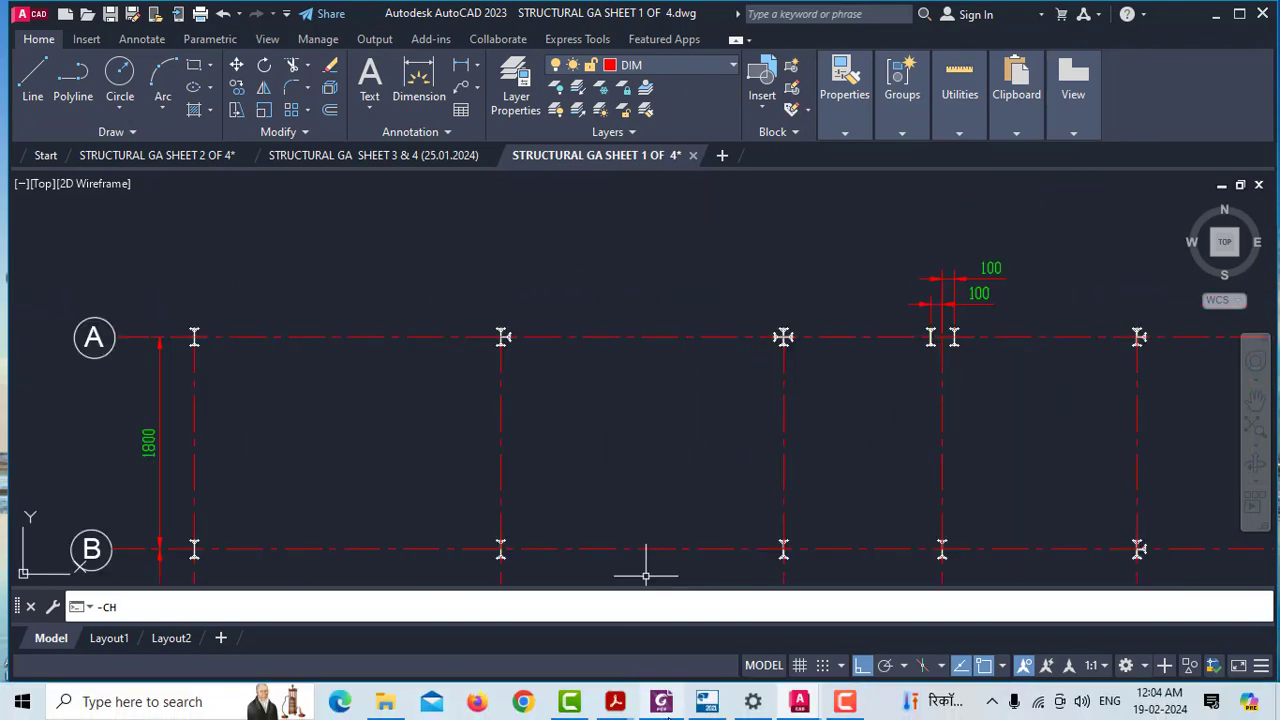
Step: Switch to Tekla Structures and create a steel column at the grid A-2 intersection in the 3D view
{"action": "left_click", "coordinate": [714, 701]}
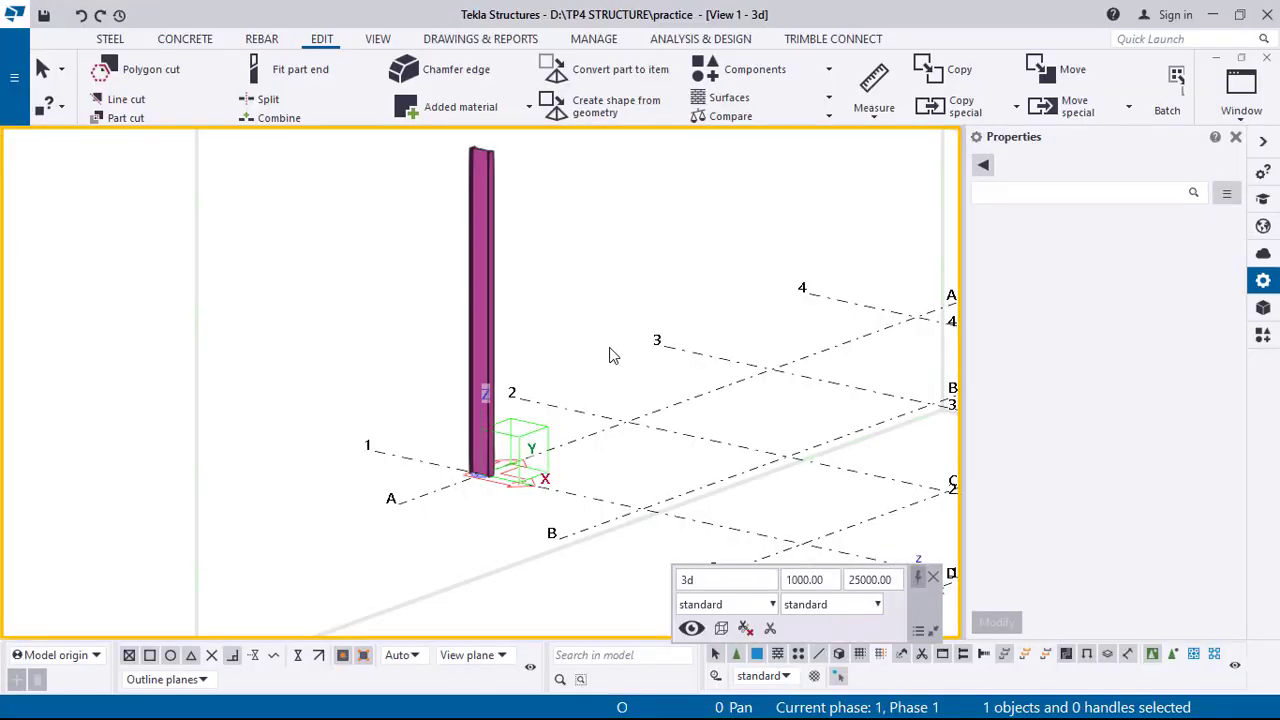
{"action": "middle_click_drag", "start_coordinate": [622, 460], "coordinate": [528, 462]}
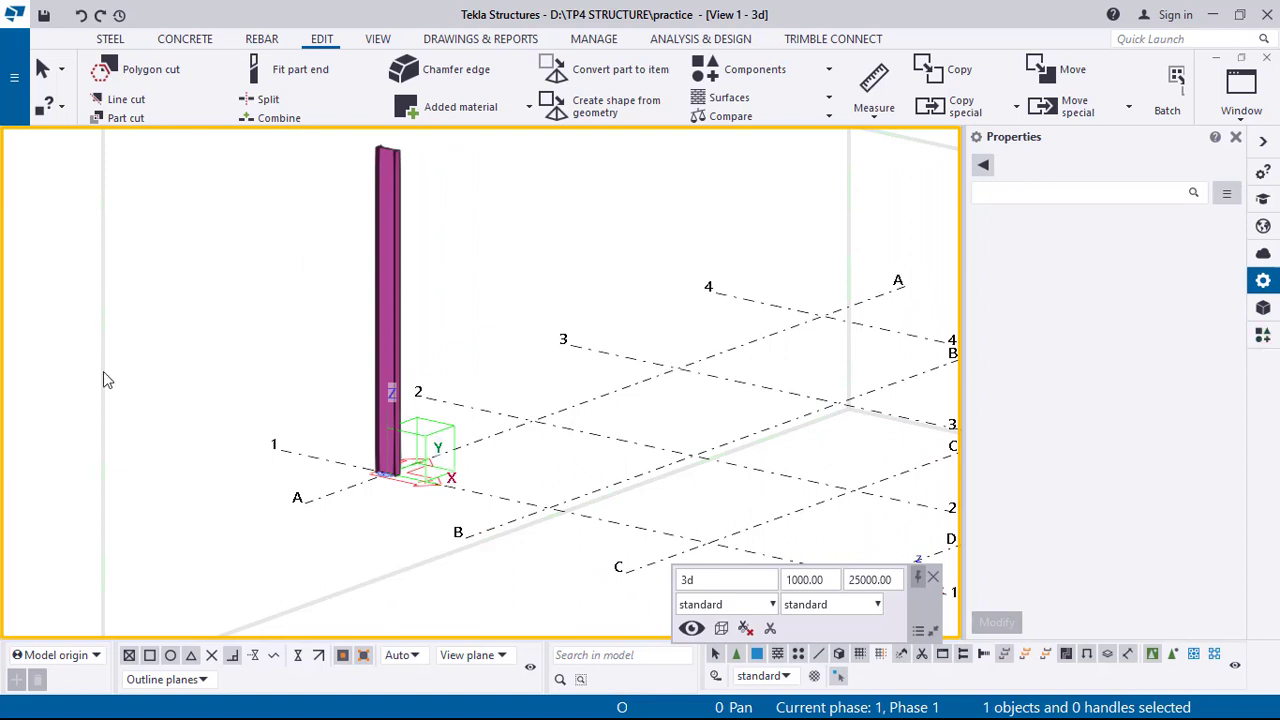
{"action": "left_click", "coordinate": [112, 39]}
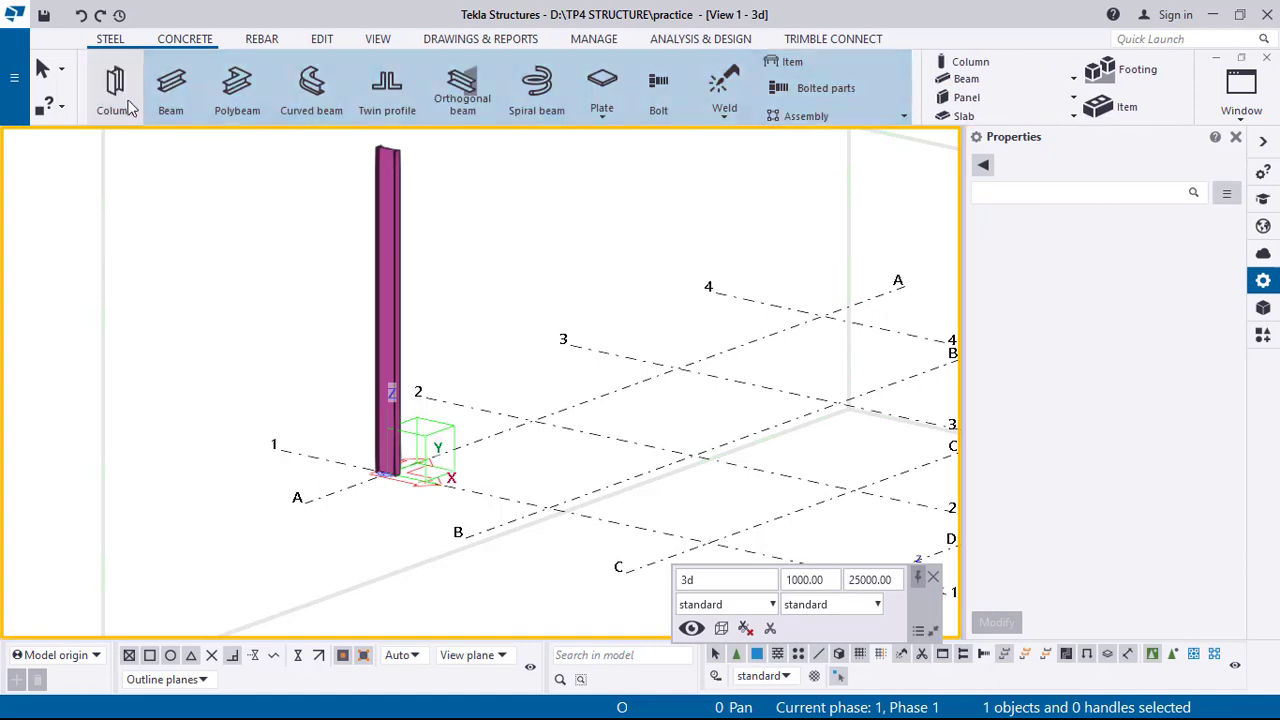
{"action": "left_click", "coordinate": [118, 100]}
{"action": "scroll", "coordinate": [560, 430], "scroll_direction": "up", "scroll_amount": 3}
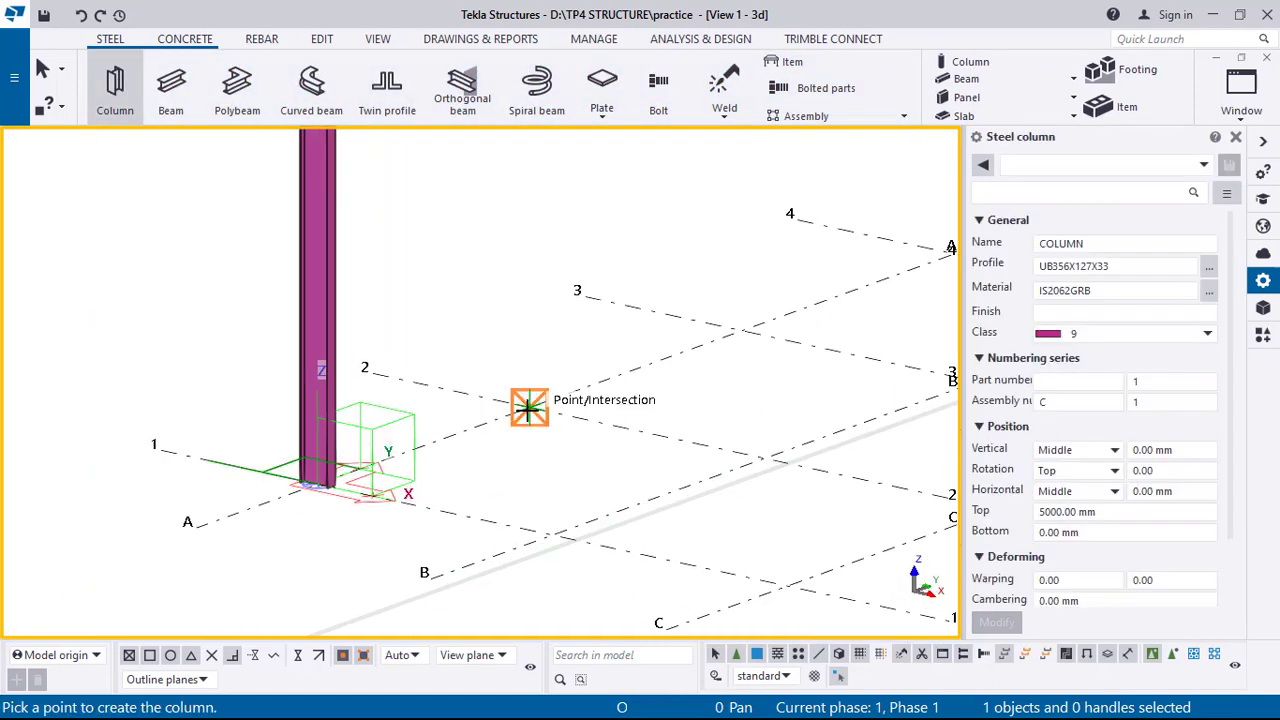
{"action": "left_click", "coordinate": [529, 408]}
{"action": "middle_click_drag", "start_coordinate": [651, 403], "coordinate": [684, 491]}
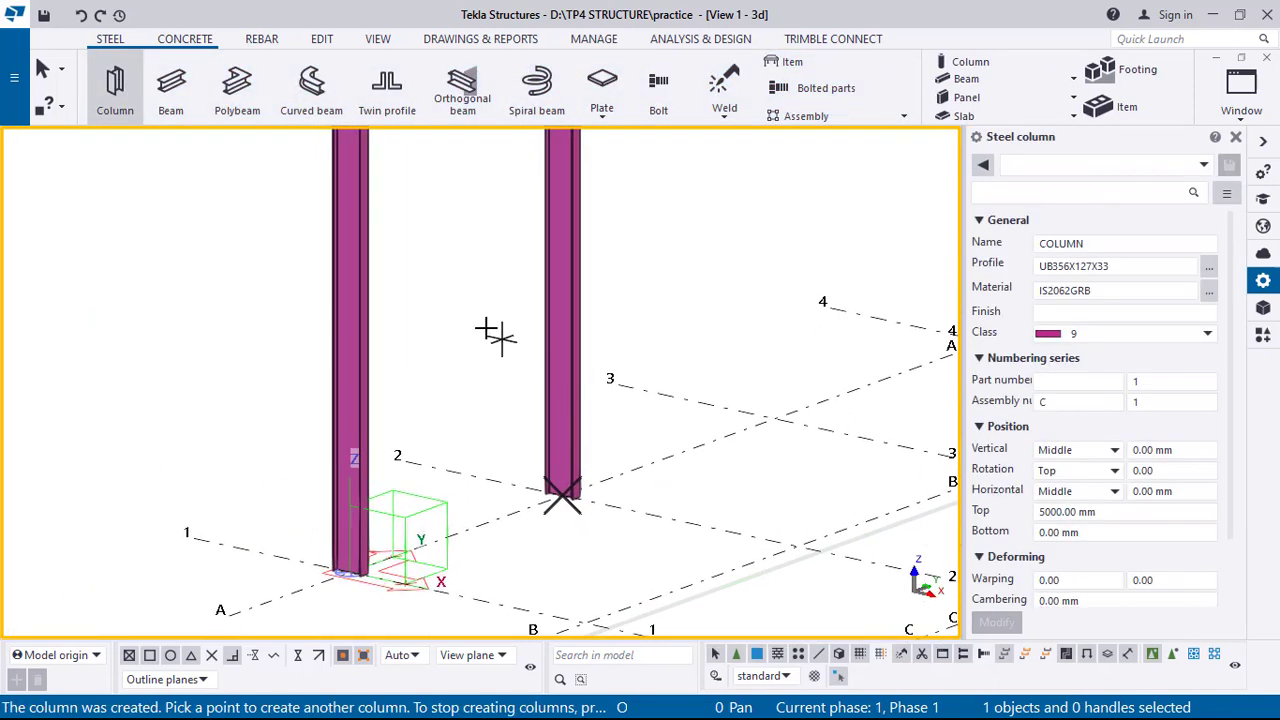
{"action": "right_click", "coordinate": [455, 306]}
{"action": "left_click", "coordinate": [473, 318]}
Step: Create another steel column at the same grid A-2 point, keeping the duplicate
{"action": "left_click", "coordinate": [571, 300]}
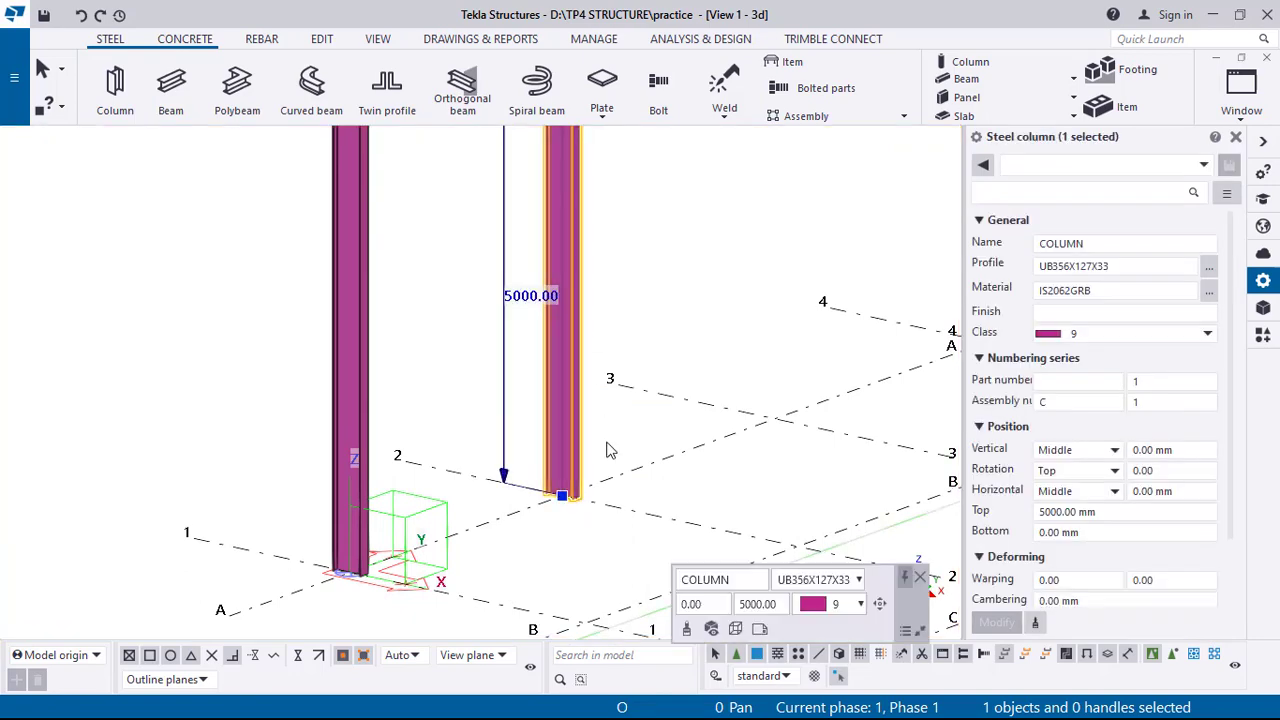
{"action": "middle_click_drag", "start_coordinate": [598, 444], "coordinate": [706, 350], "text": "ctrl"}
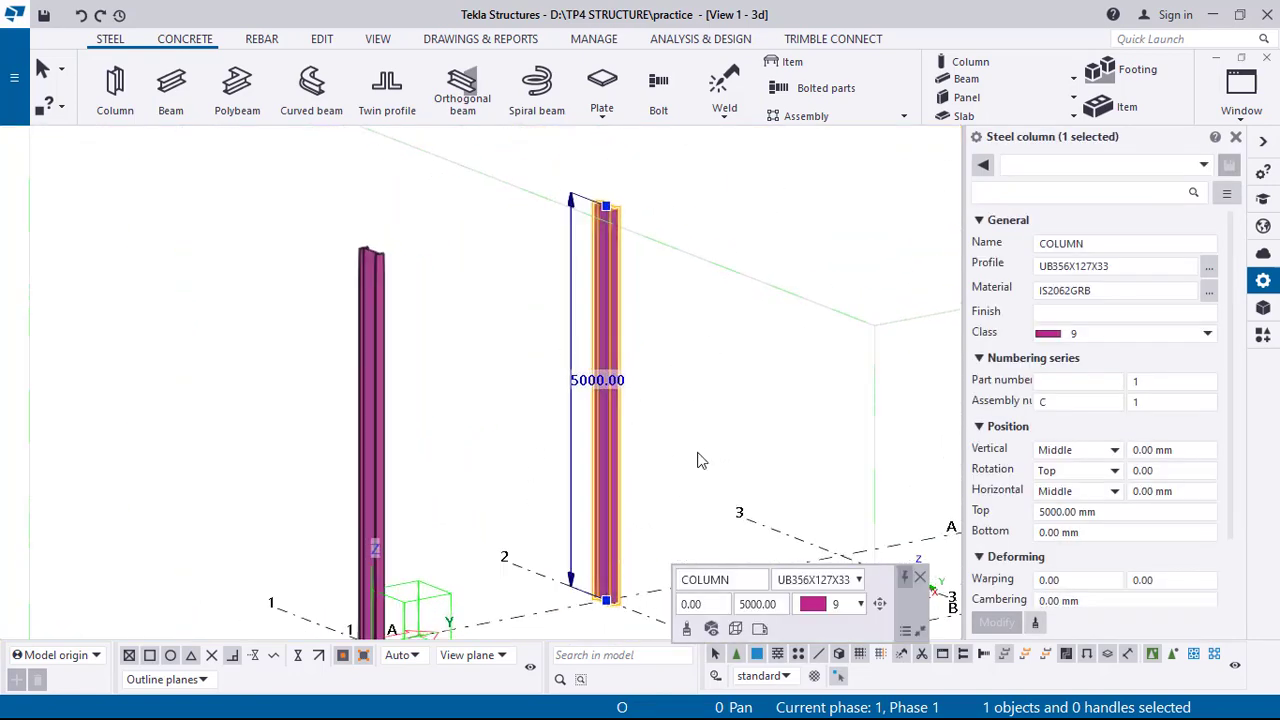
{"action": "middle_click_drag", "start_coordinate": [700, 460], "coordinate": [609, 366], "text": "ctrl"}
{"action": "left_click", "coordinate": [609, 366]}
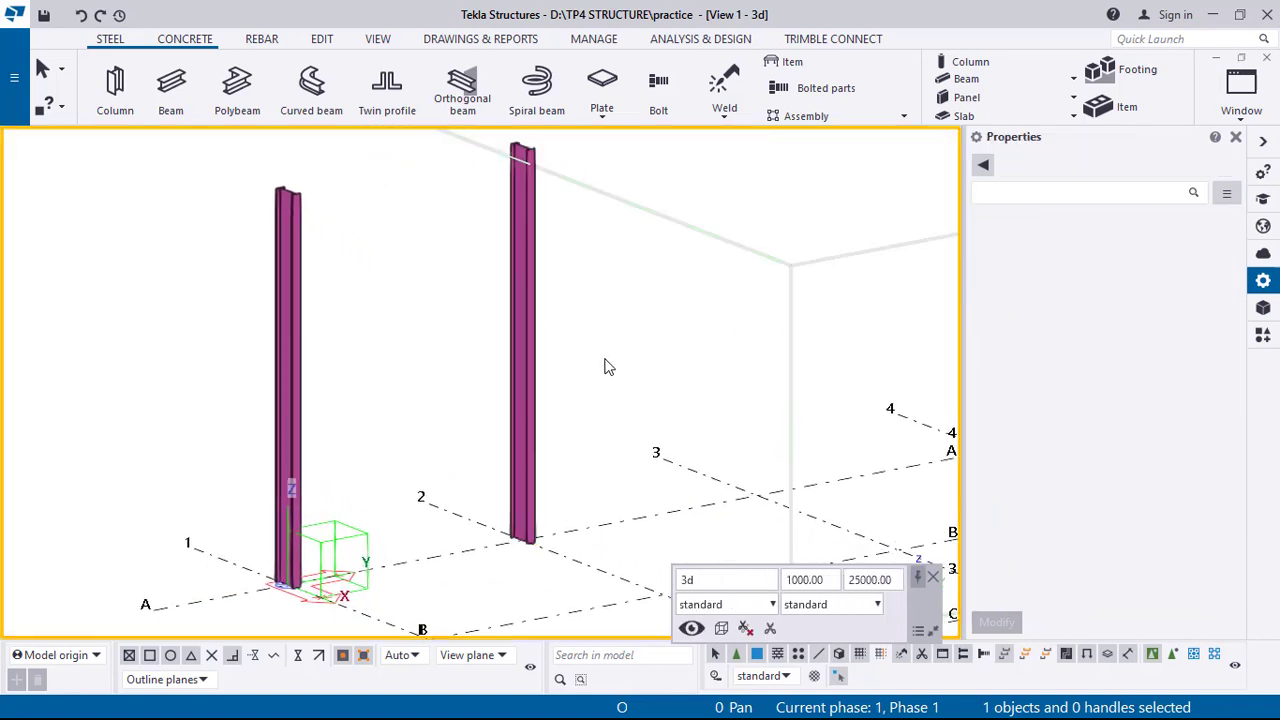
{"action": "scroll", "coordinate": [538, 488], "scroll_direction": "up", "scroll_amount": 2}
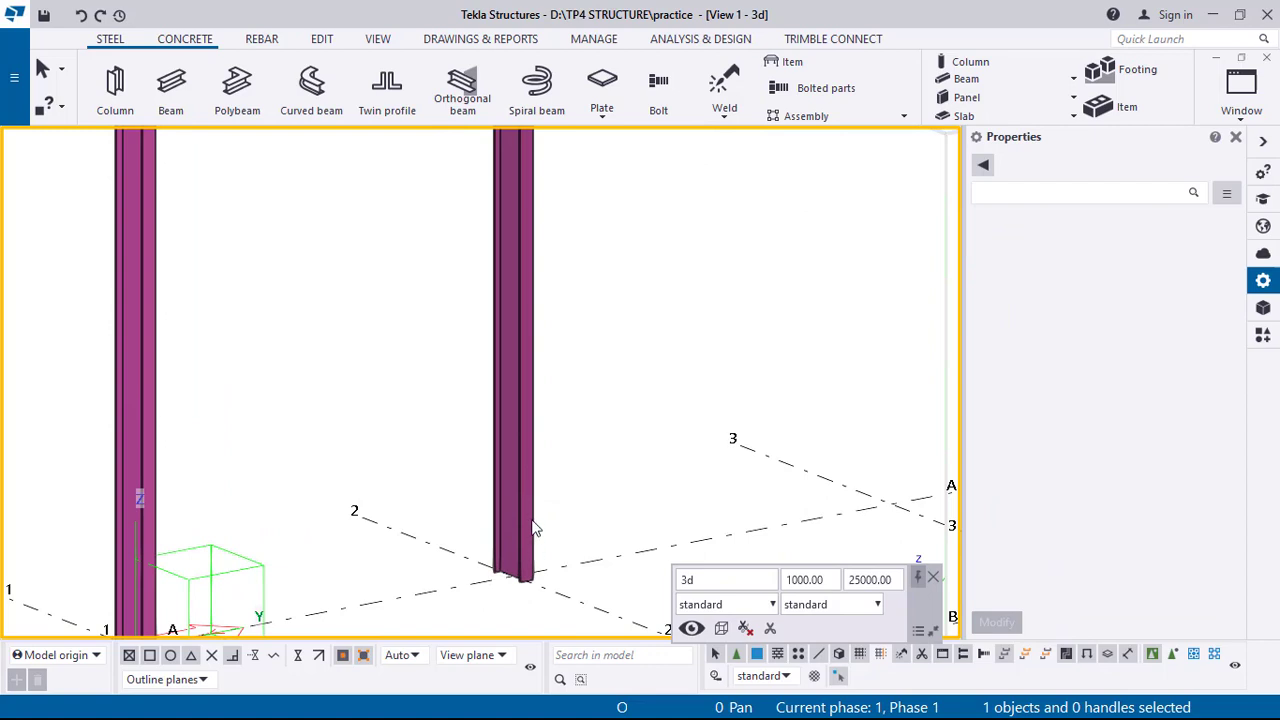
{"action": "left_click", "coordinate": [115, 98]}
{"action": "scroll", "coordinate": [515, 572], "scroll_direction": "up", "scroll_amount": 3}
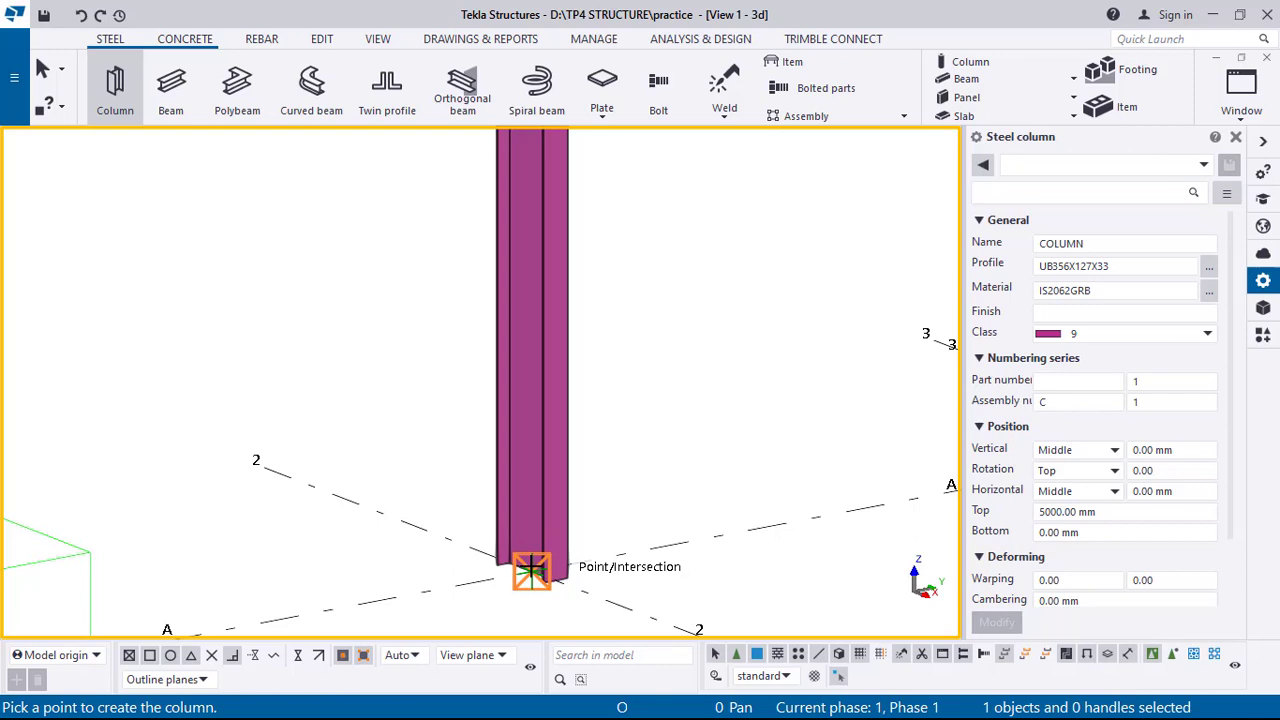
{"action": "left_click", "coordinate": [532, 572]}
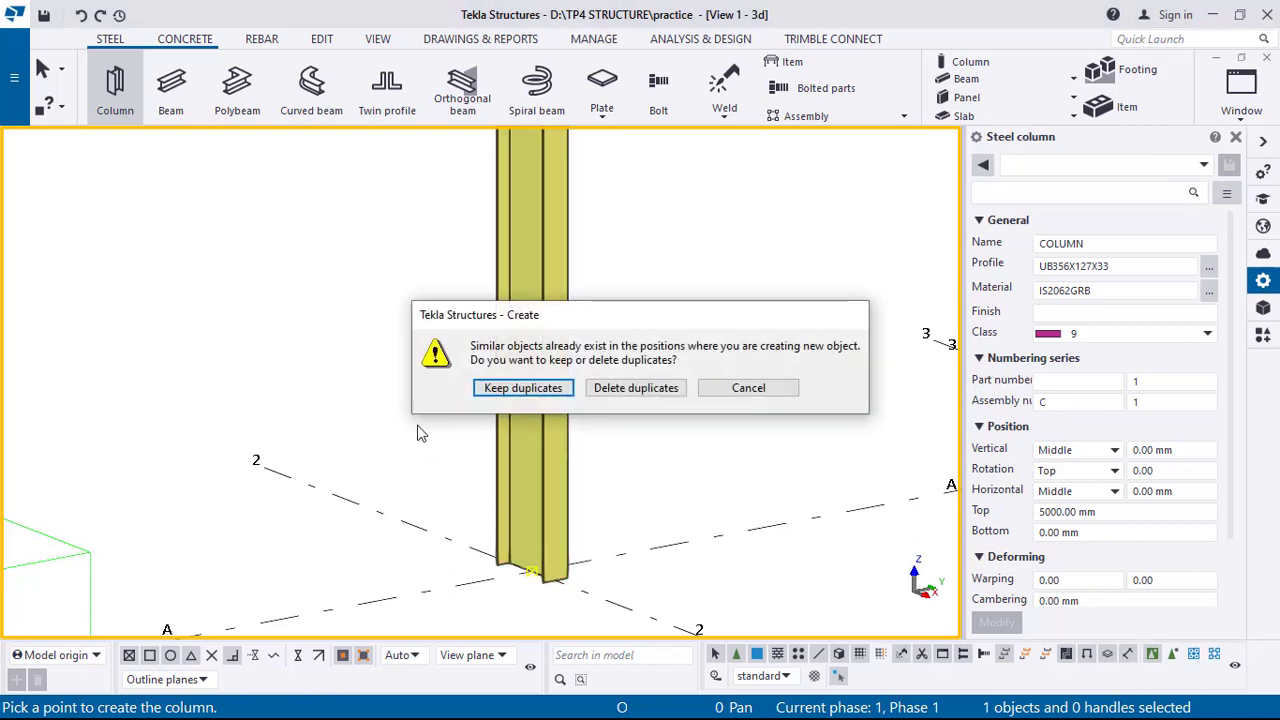
{"action": "left_click", "coordinate": [520, 390]}
{"action": "right_click", "coordinate": [380, 300]}
{"action": "left_click", "coordinate": [409, 317]}
Step: Change the profile of one A-2 column to HFUC305X305X97 from the Half UC T profiles and apply it to the model
{"action": "left_click", "coordinate": [546, 355]}
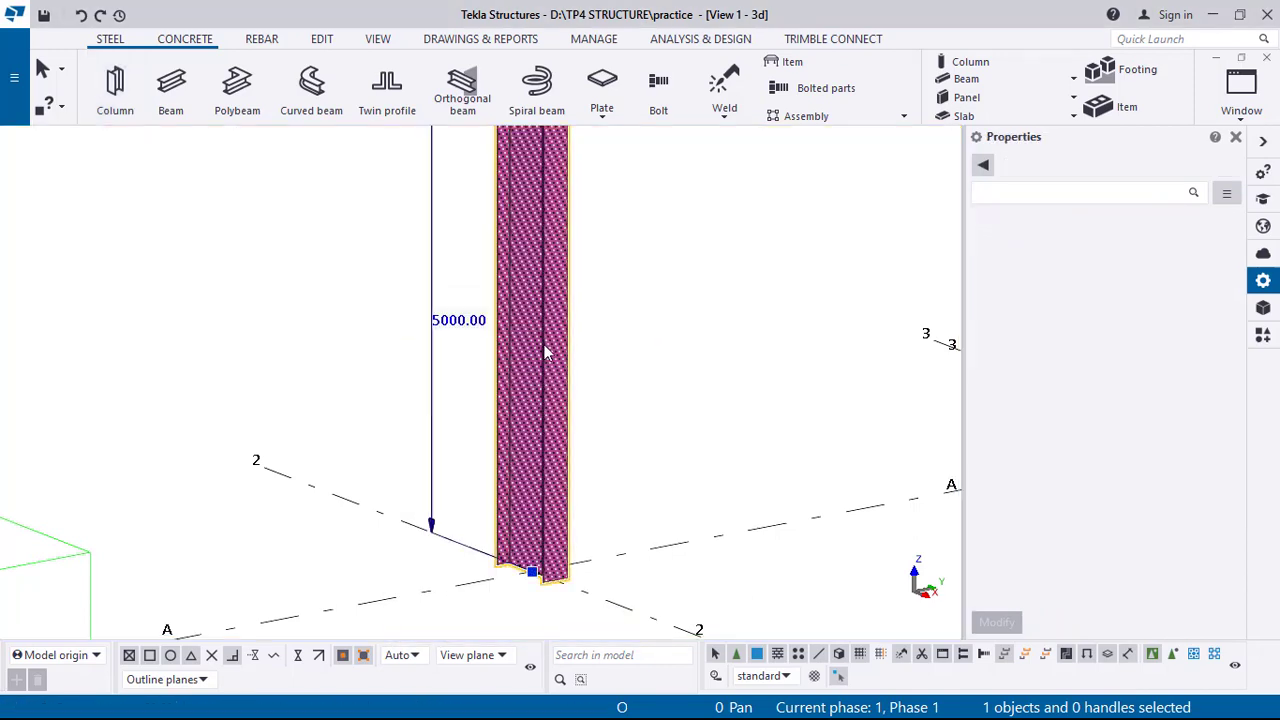
{"action": "left_click", "coordinate": [1102, 290]}
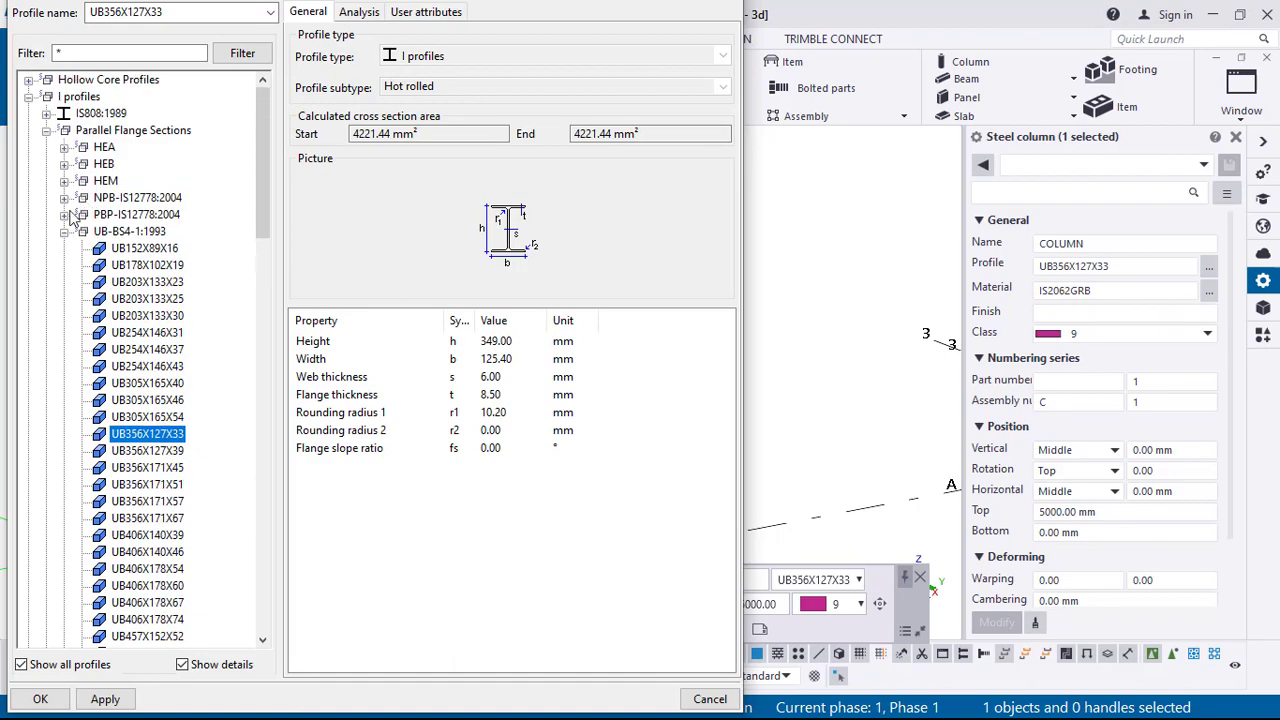
{"action": "left_click", "coordinate": [64, 232]}
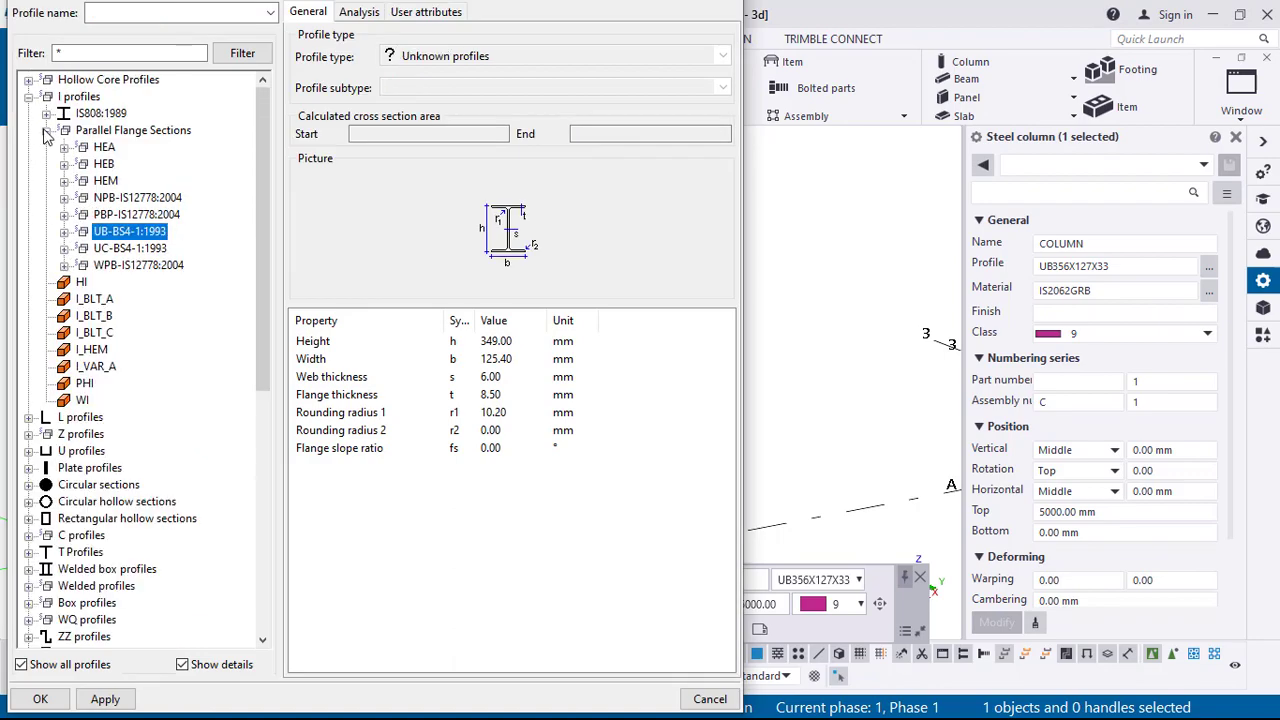
{"action": "left_click", "coordinate": [30, 97]}
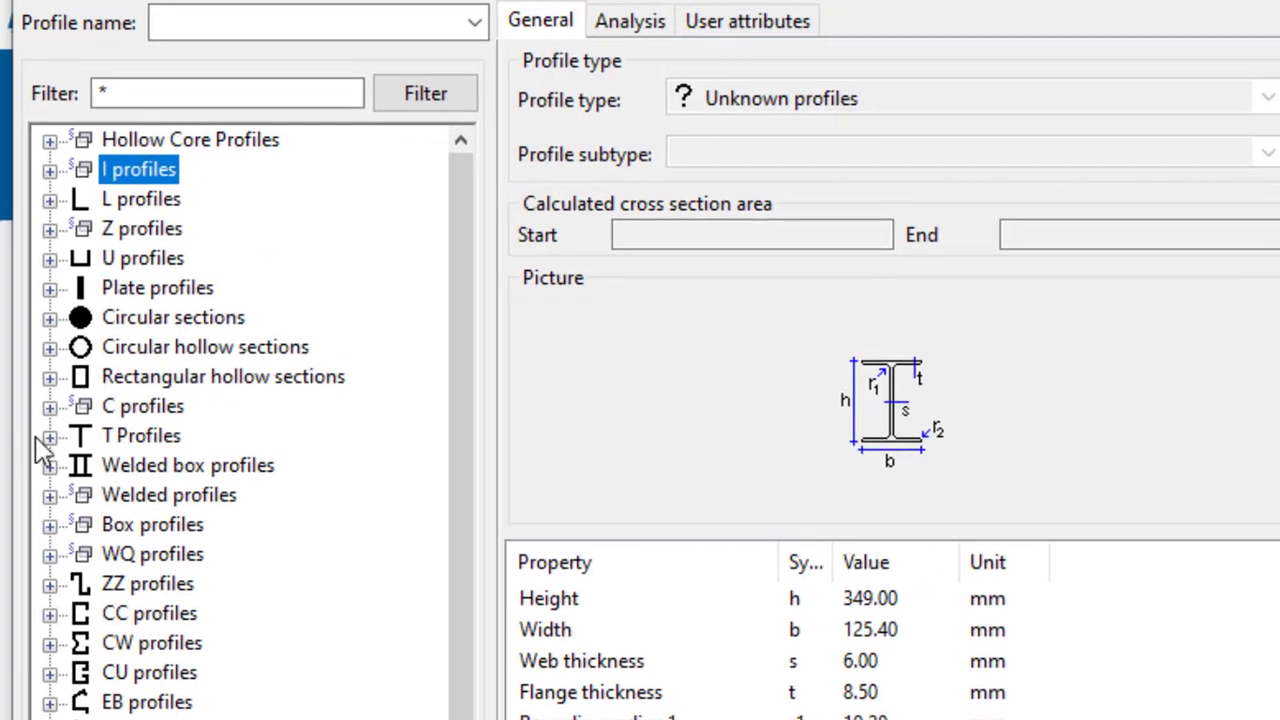
{"action": "left_click", "coordinate": [49, 437]}
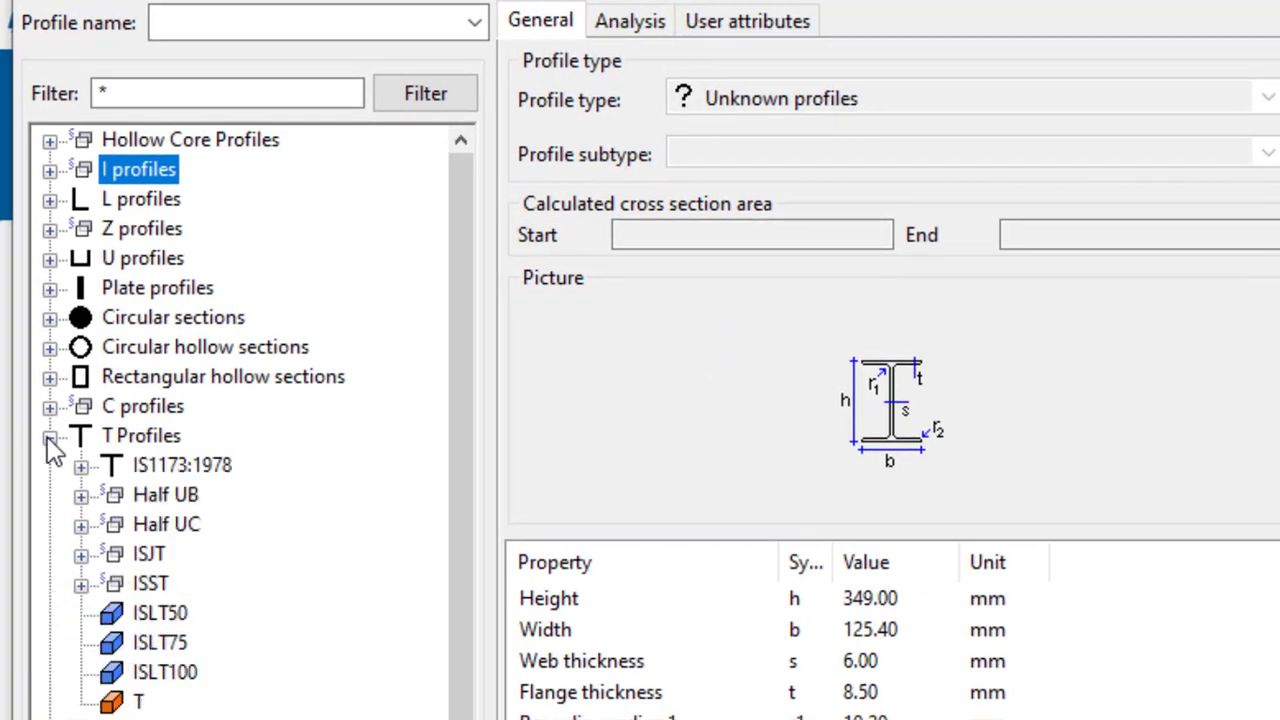
{"action": "left_click", "coordinate": [81, 466]}
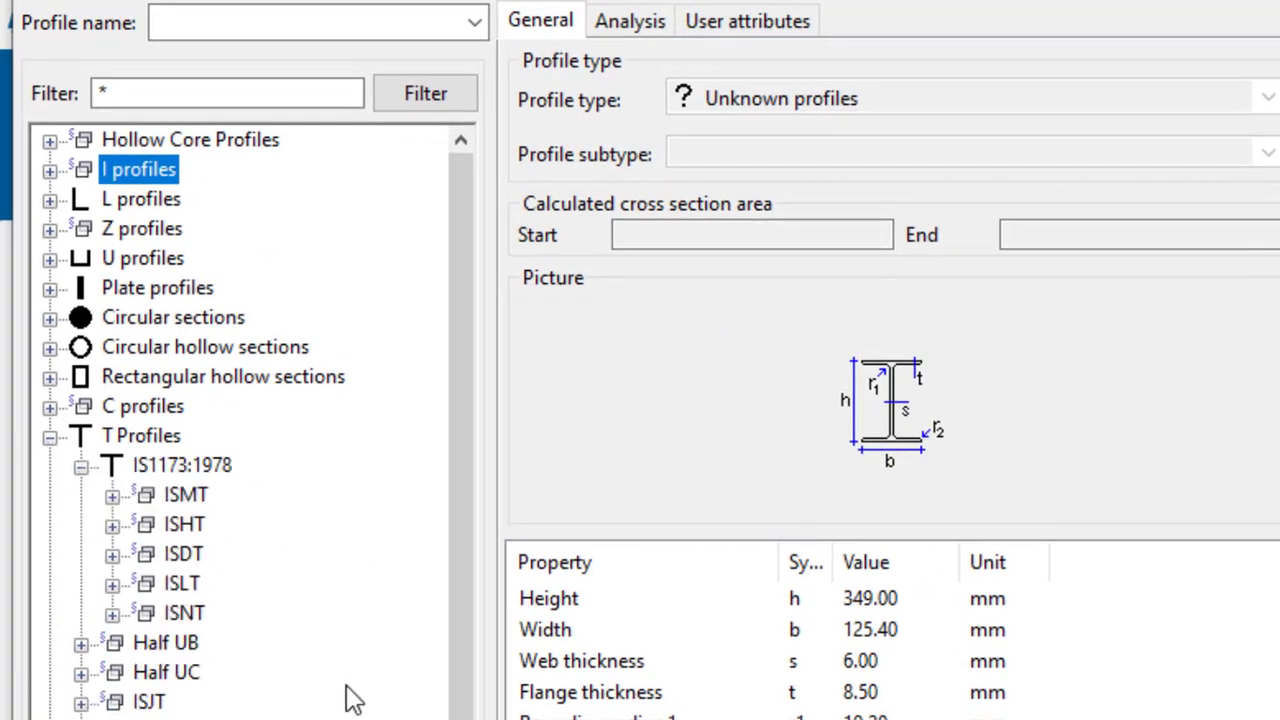
{"action": "left_click", "coordinate": [82, 673]}
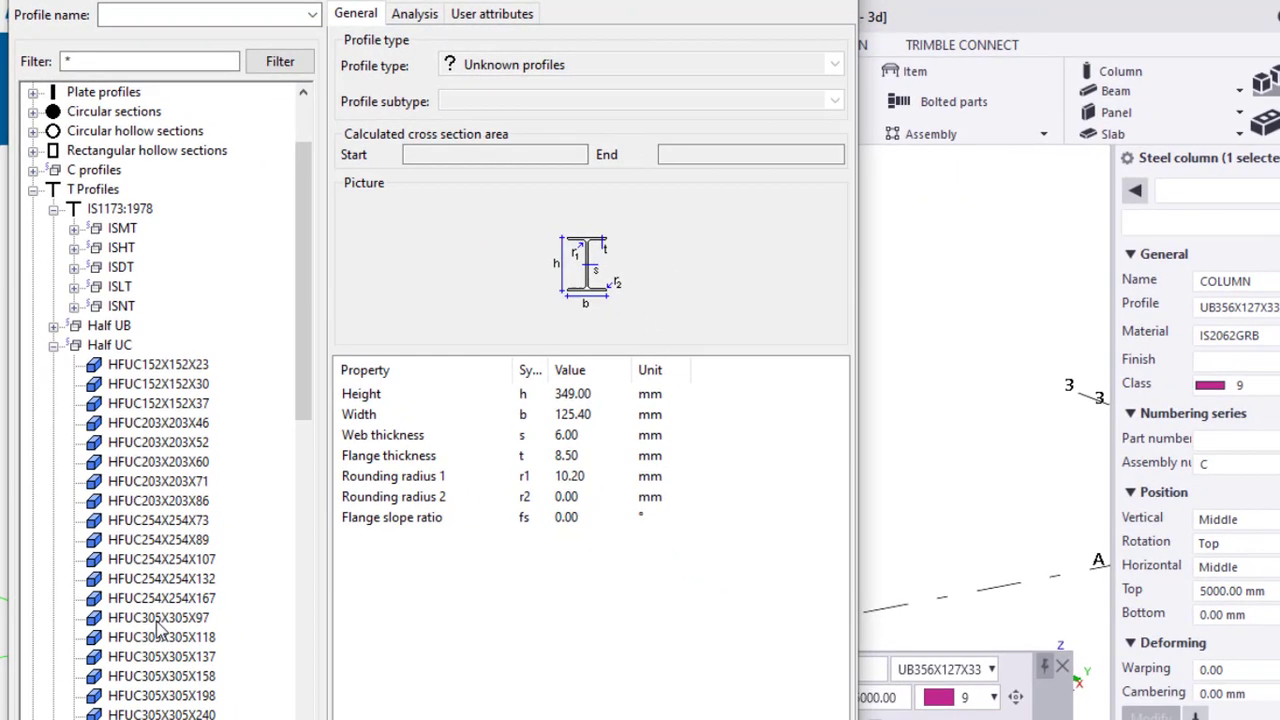
{"action": "left_click", "coordinate": [157, 620]}
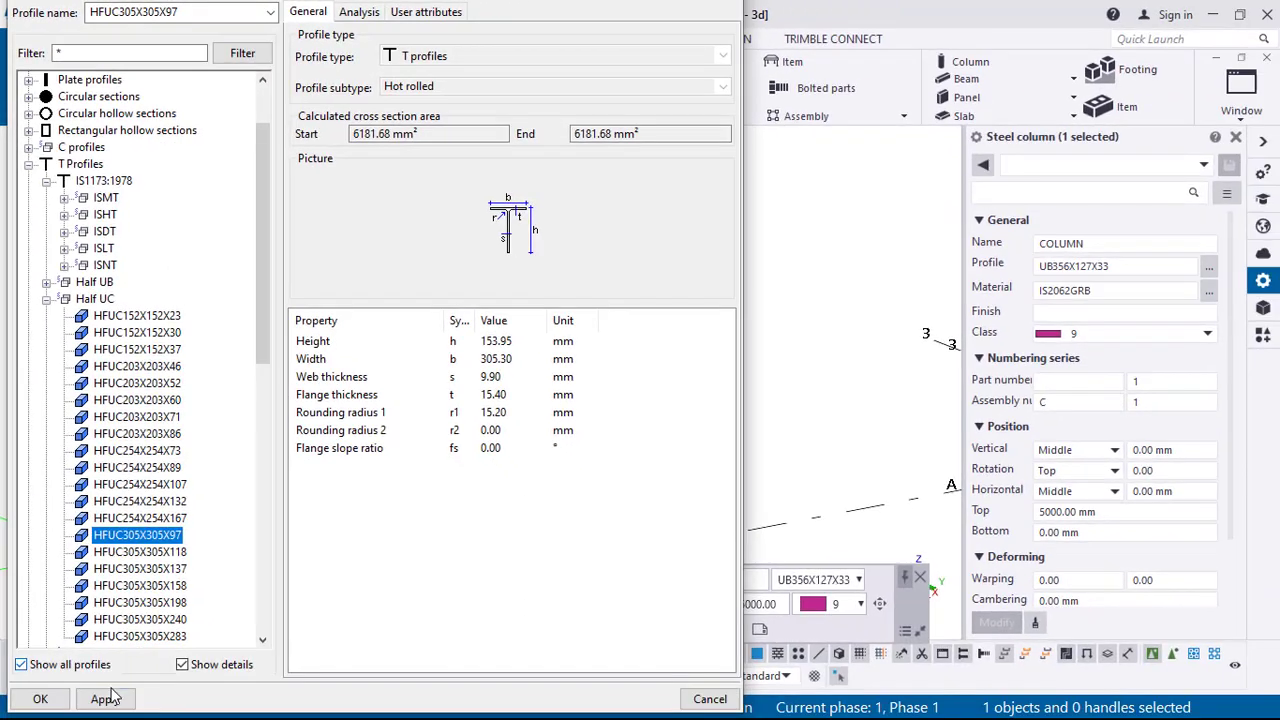
{"action": "left_click", "coordinate": [105, 699]}
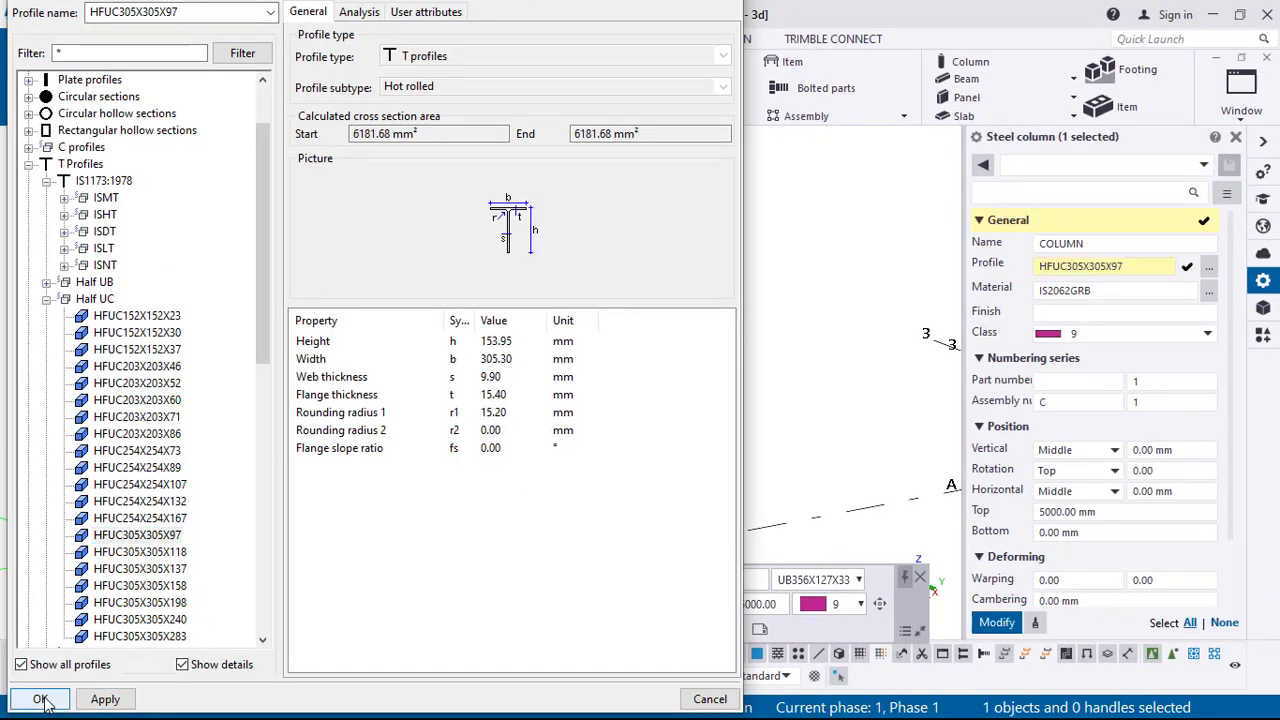
{"action": "left_click", "coordinate": [40, 699]}
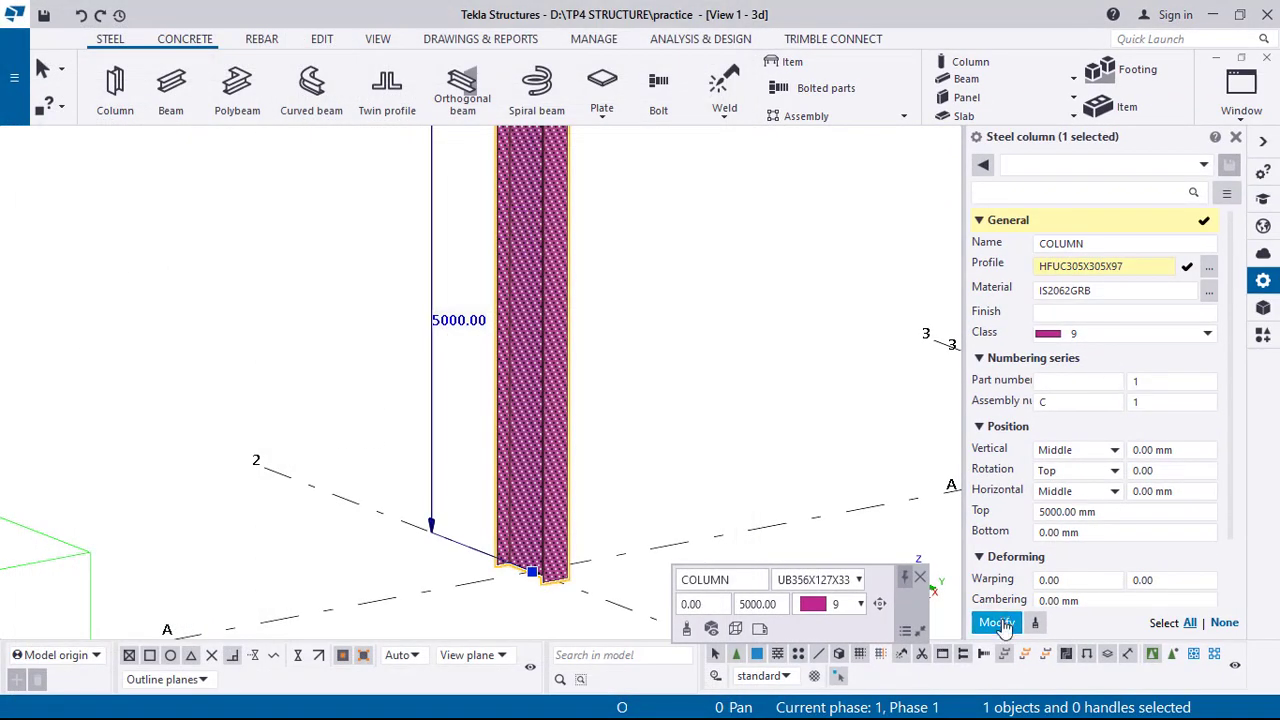
{"action": "left_click", "coordinate": [997, 623]}
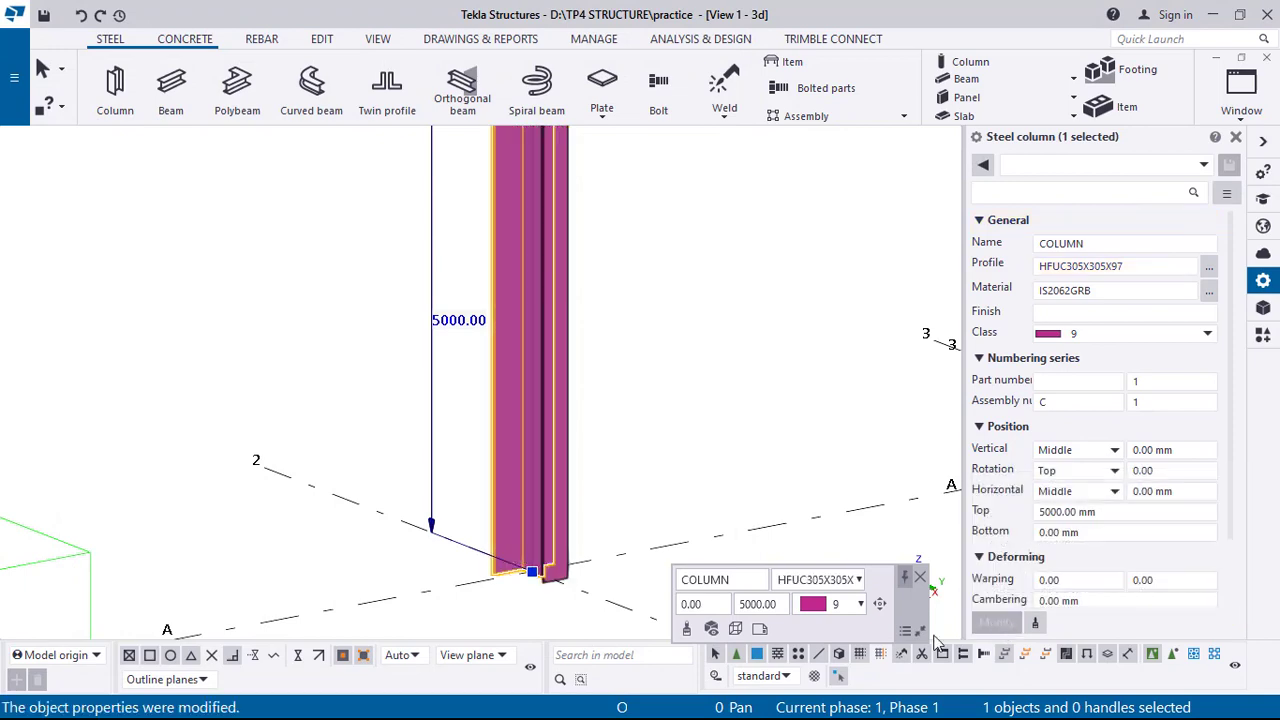
Step: Set the T-section column's rotation to Front, apply the change and check its orientation against the I-section column
{"action": "middle_click_drag", "start_coordinate": [593, 471], "coordinate": [651, 440], "text": "ctrl"}
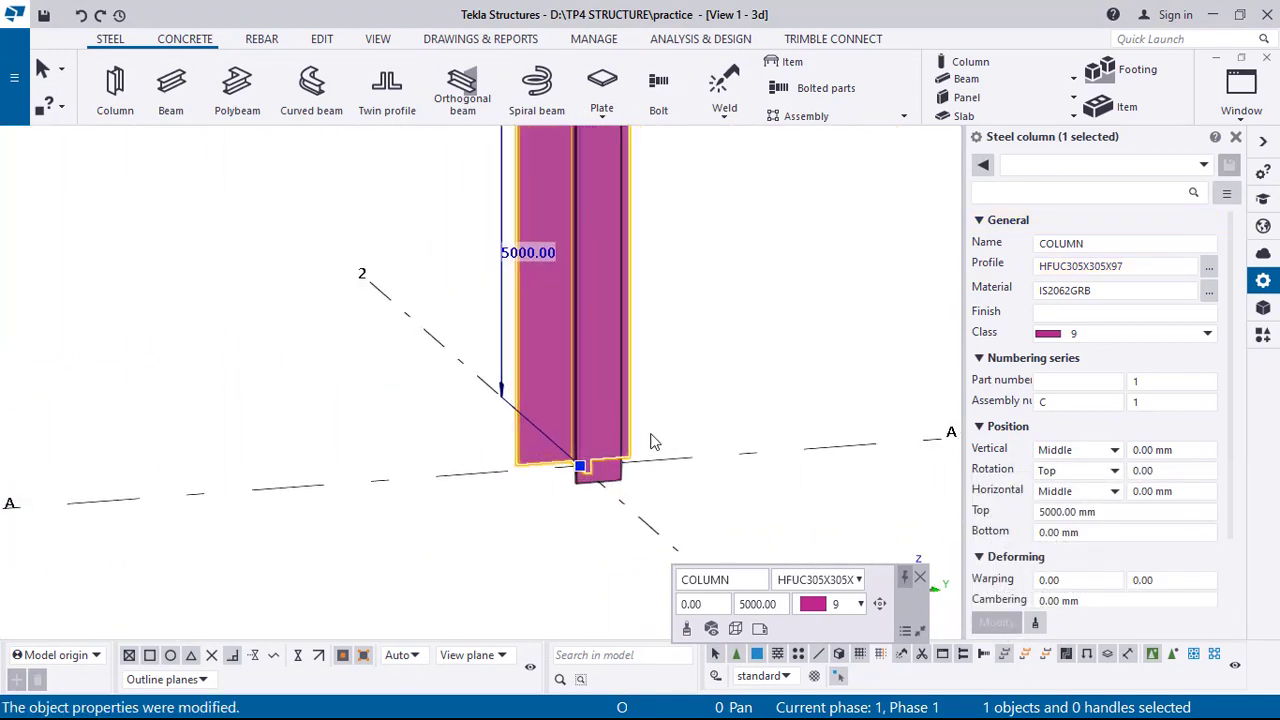
{"action": "left_click", "coordinate": [1112, 474]}
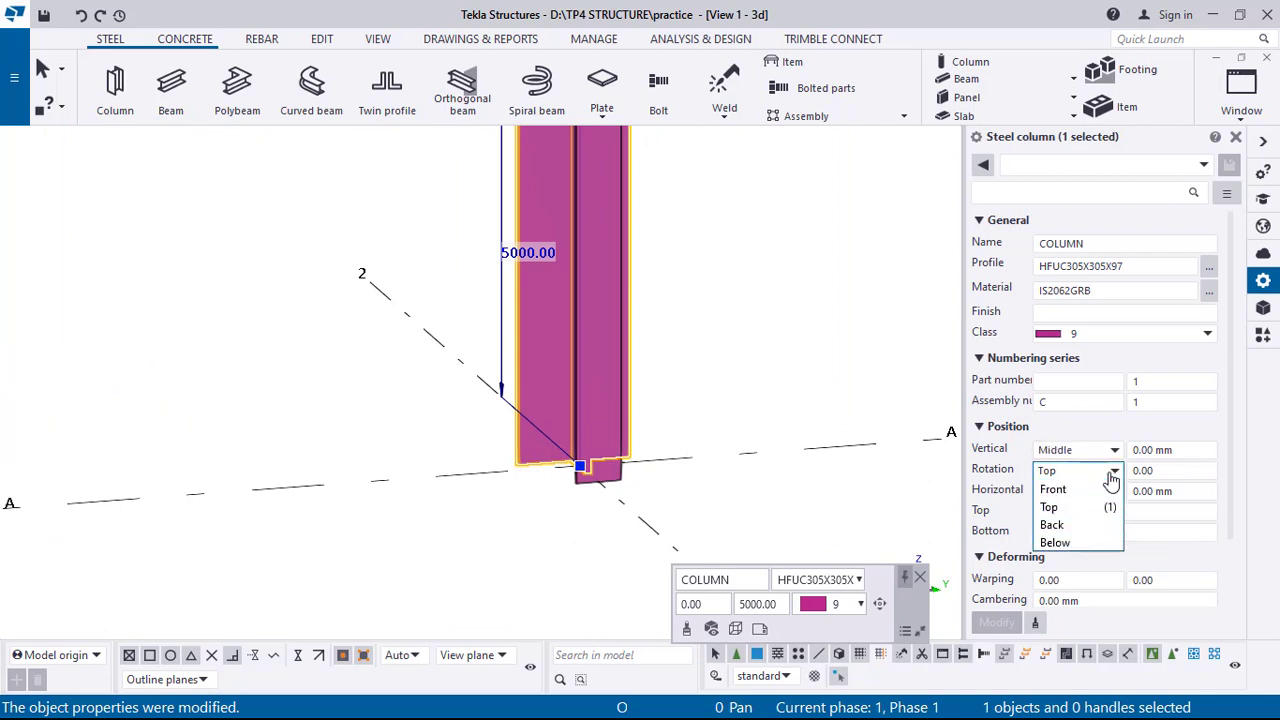
{"action": "left_click", "coordinate": [1085, 492]}
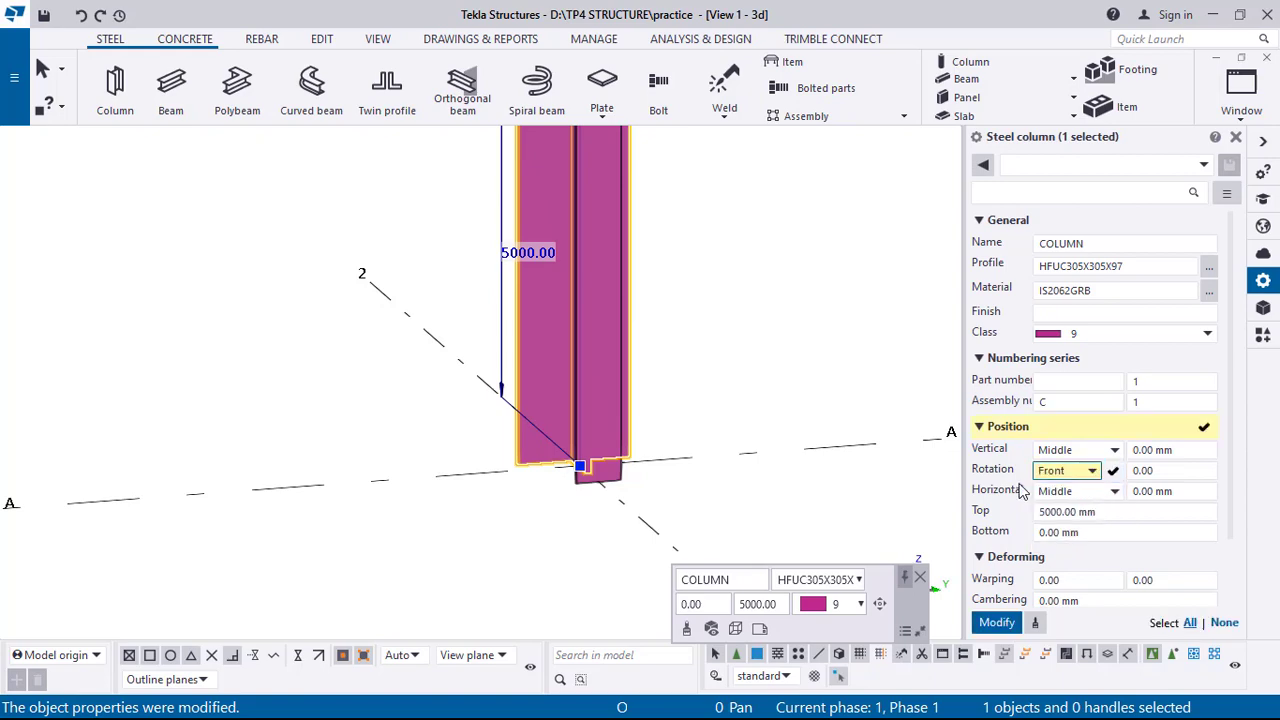
{"action": "left_click", "coordinate": [996, 622]}
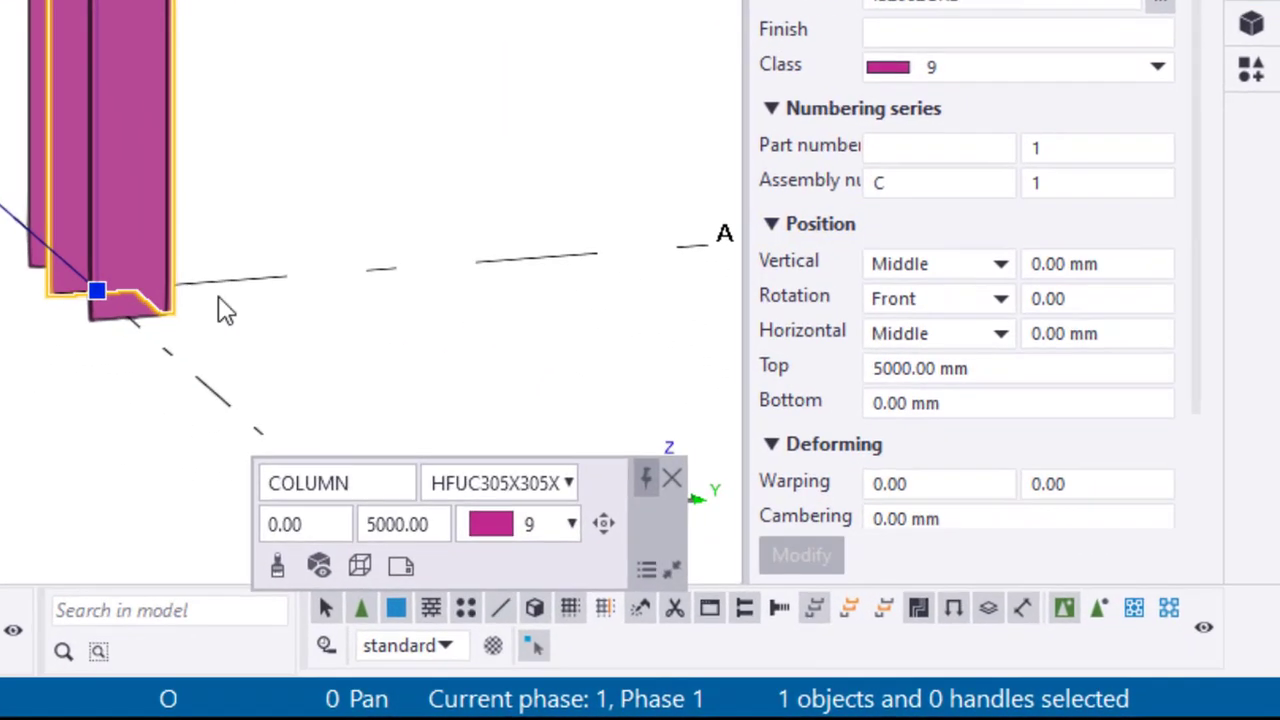
{"action": "scroll", "coordinate": [101, 348], "scroll_direction": "down", "scroll_amount": 1}
{"action": "middle_click_drag", "start_coordinate": [166, 298], "coordinate": [365, 325], "text": "ctrl"}
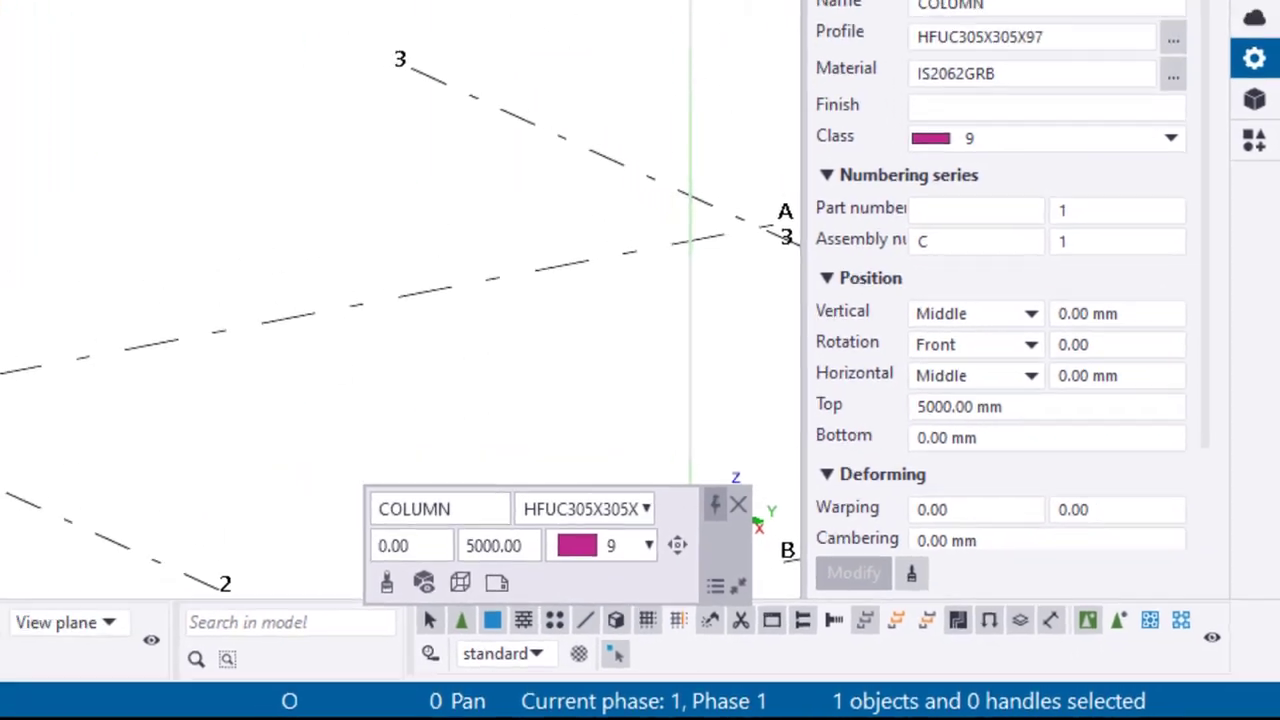
{"action": "scroll", "coordinate": [200, 508], "scroll_direction": "up", "scroll_amount": 3}
{"action": "scroll", "coordinate": [200, 508], "scroll_direction": "up", "scroll_amount": 1}
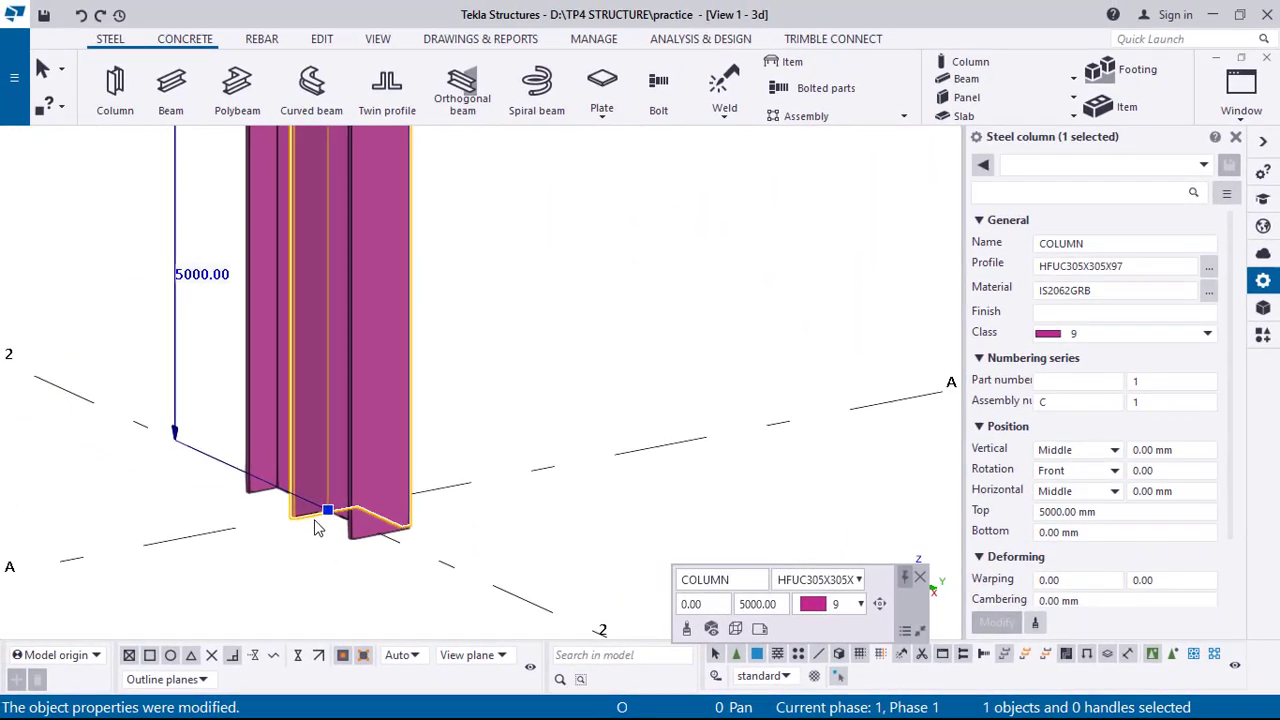
Step: Locate the combined column at grid A-2 in the PLAN @+0 view and examine the T-section's alignment with the I-section
{"action": "key", "text": "ctrl+Tab"}
{"action": "middle_click_drag", "start_coordinate": [577, 546], "coordinate": [574, 452]}
{"action": "key", "text": "ctrl+Tab"}
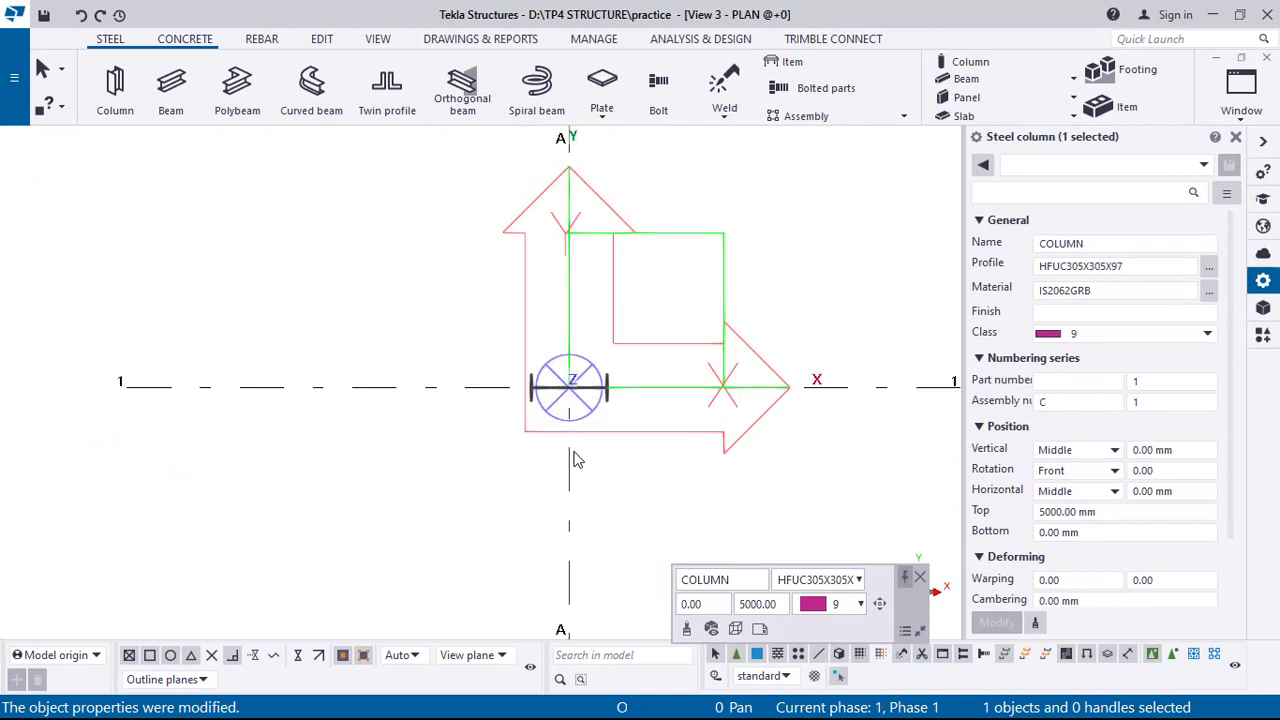
{"action": "middle_click_drag", "start_coordinate": [756, 413], "coordinate": [614, 451]}
{"action": "middle_click_drag", "start_coordinate": [850, 458], "coordinate": [631, 463]}
{"action": "middle_click_drag", "start_coordinate": [725, 457], "coordinate": [771, 441]}
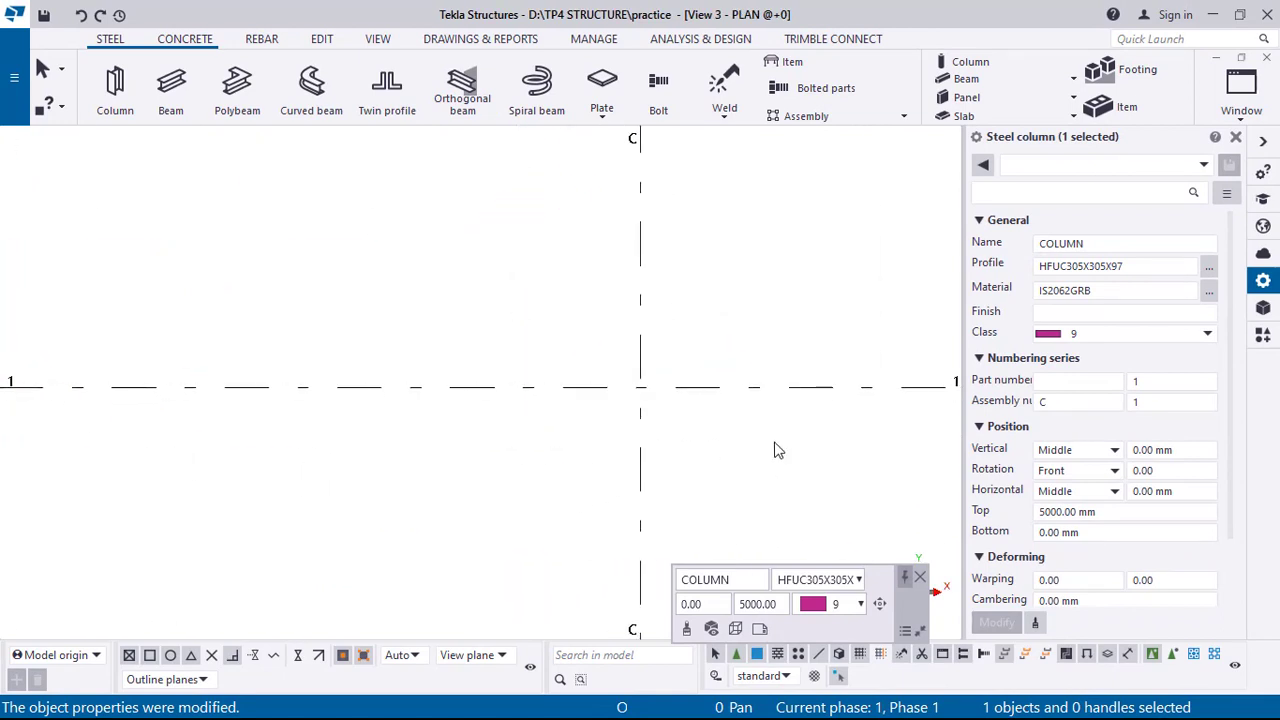
{"action": "scroll", "coordinate": [725, 468], "scroll_direction": "down", "scroll_amount": 4}
{"action": "scroll", "coordinate": [714, 467], "scroll_direction": "down", "scroll_amount": 2}
{"action": "scroll", "coordinate": [452, 290], "scroll_direction": "up", "scroll_amount": 10}
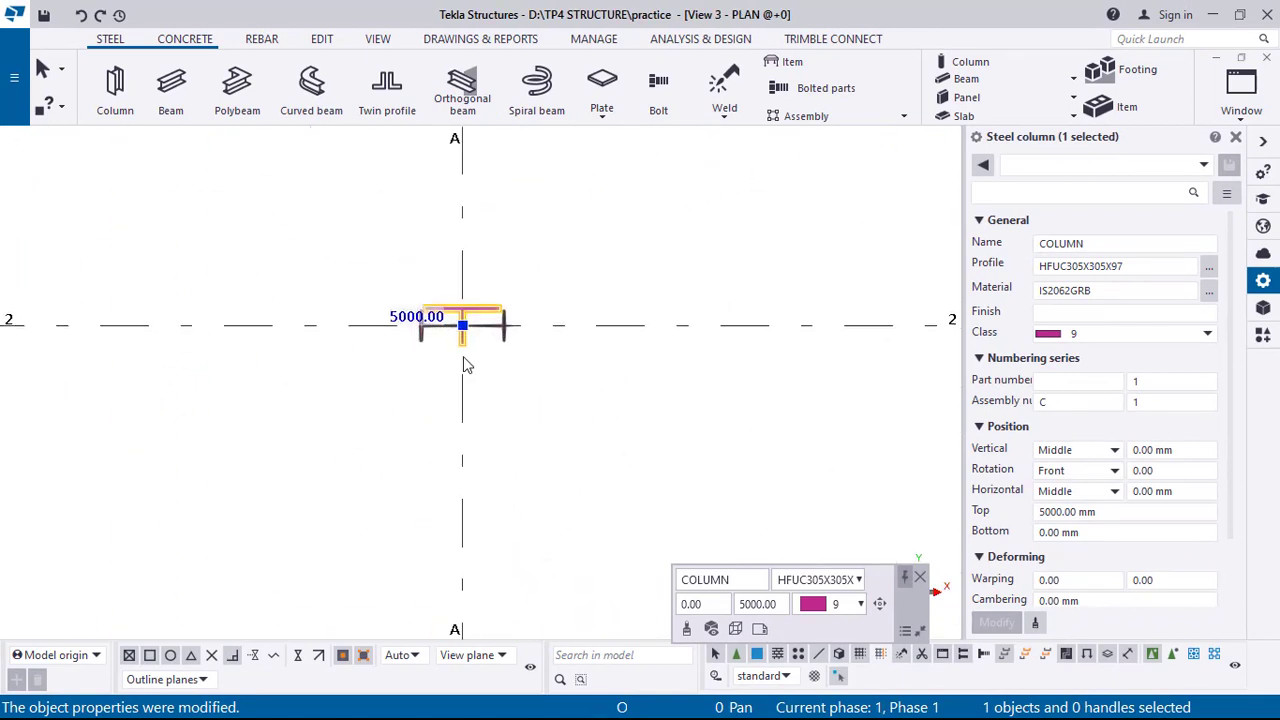
{"action": "scroll", "coordinate": [452, 352], "scroll_direction": "up", "scroll_amount": 2}
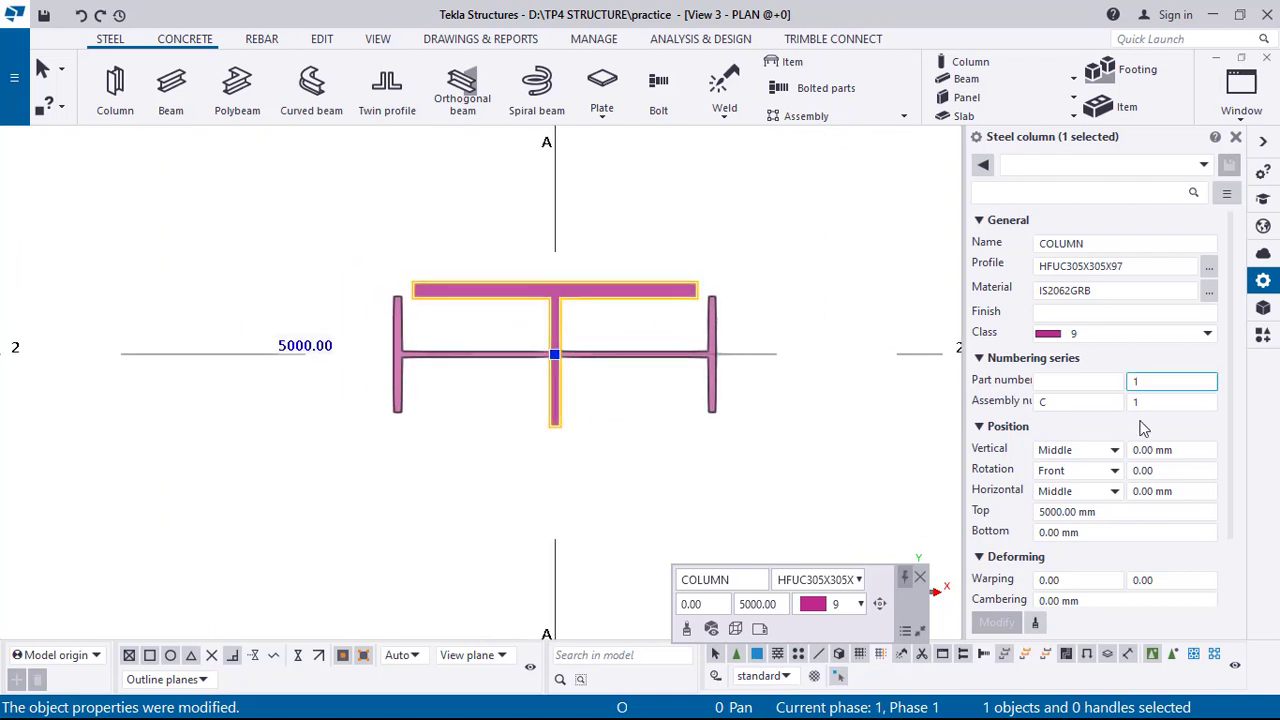
Step: Try the Down vertical position on the T-section column at A-2
{"action": "left_click", "coordinate": [1100, 452]}
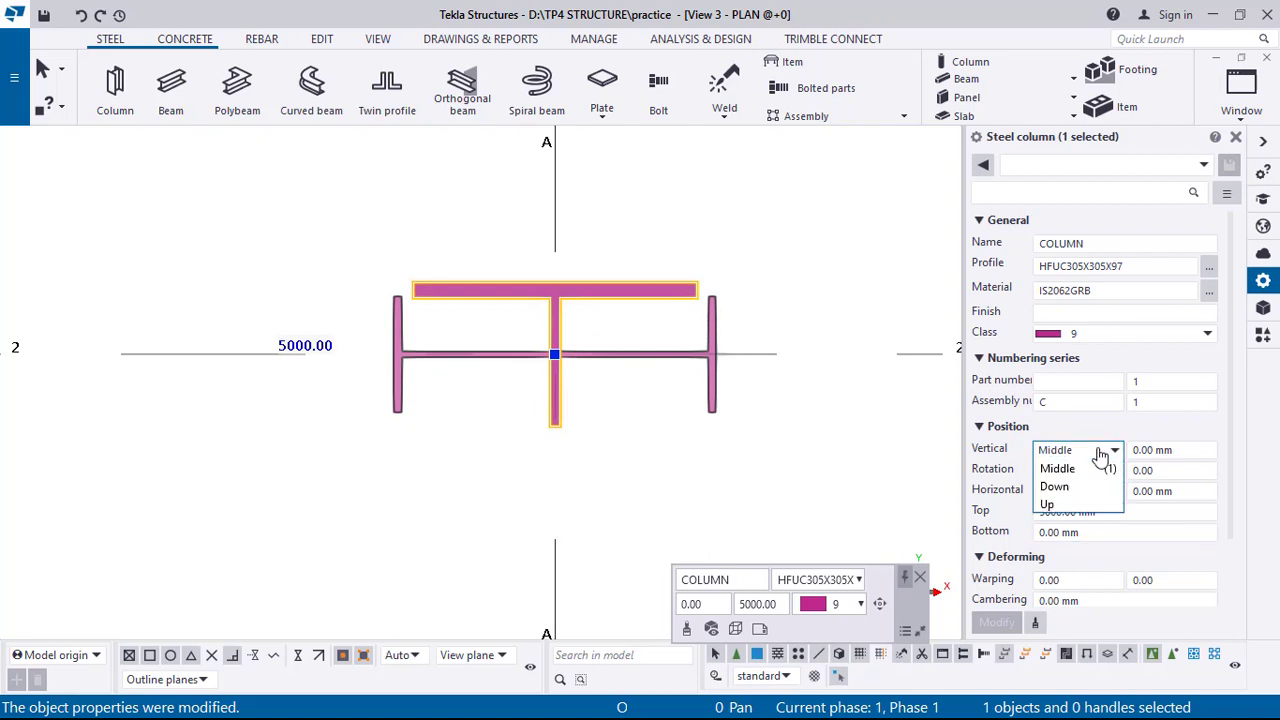
{"action": "left_click", "coordinate": [1081, 500]}
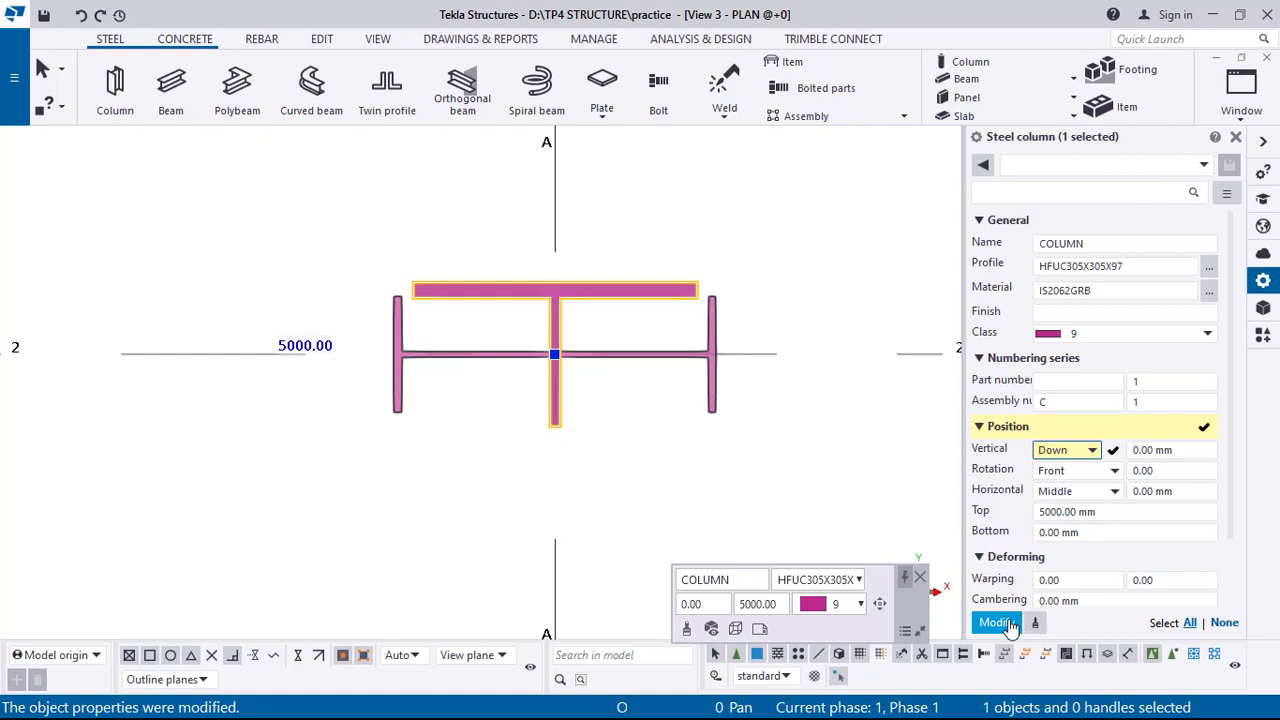
{"action": "left_click", "coordinate": [1010, 624]}
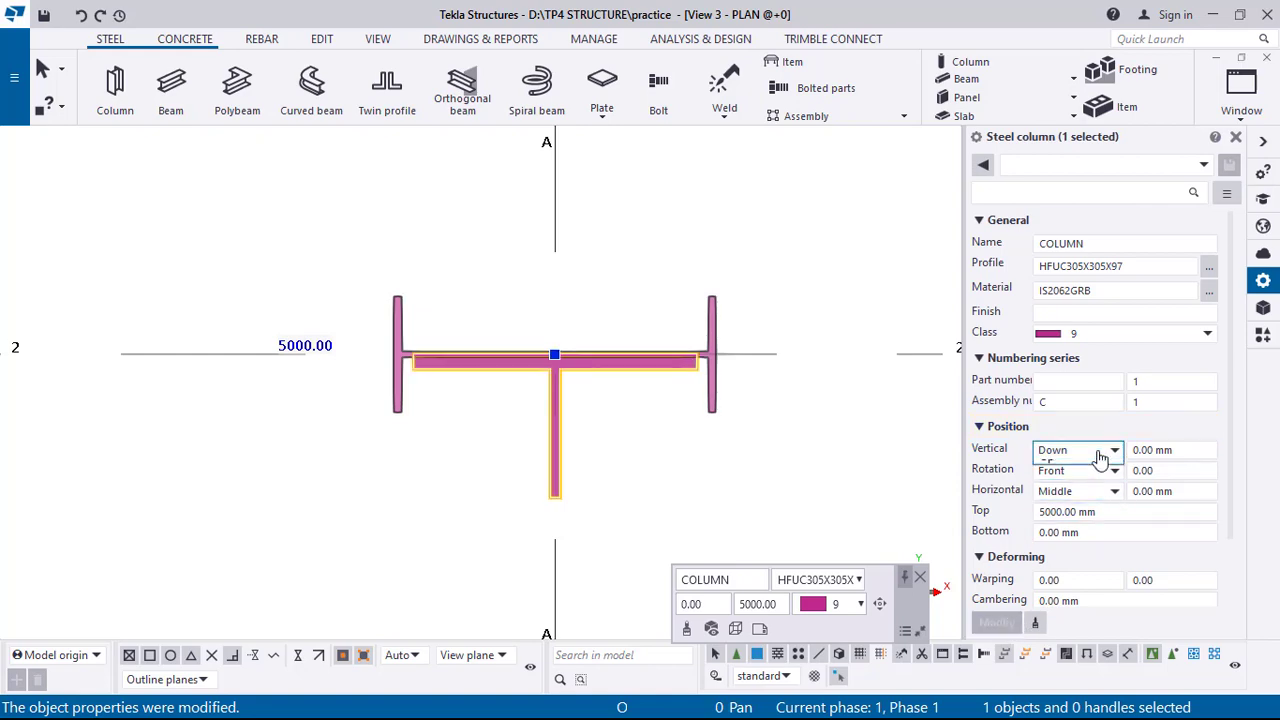
Step: Set the T-section column's vertical position to Up and apply it to the model
{"action": "left_click", "coordinate": [1100, 457]}
{"action": "left_click", "coordinate": [1055, 506]}
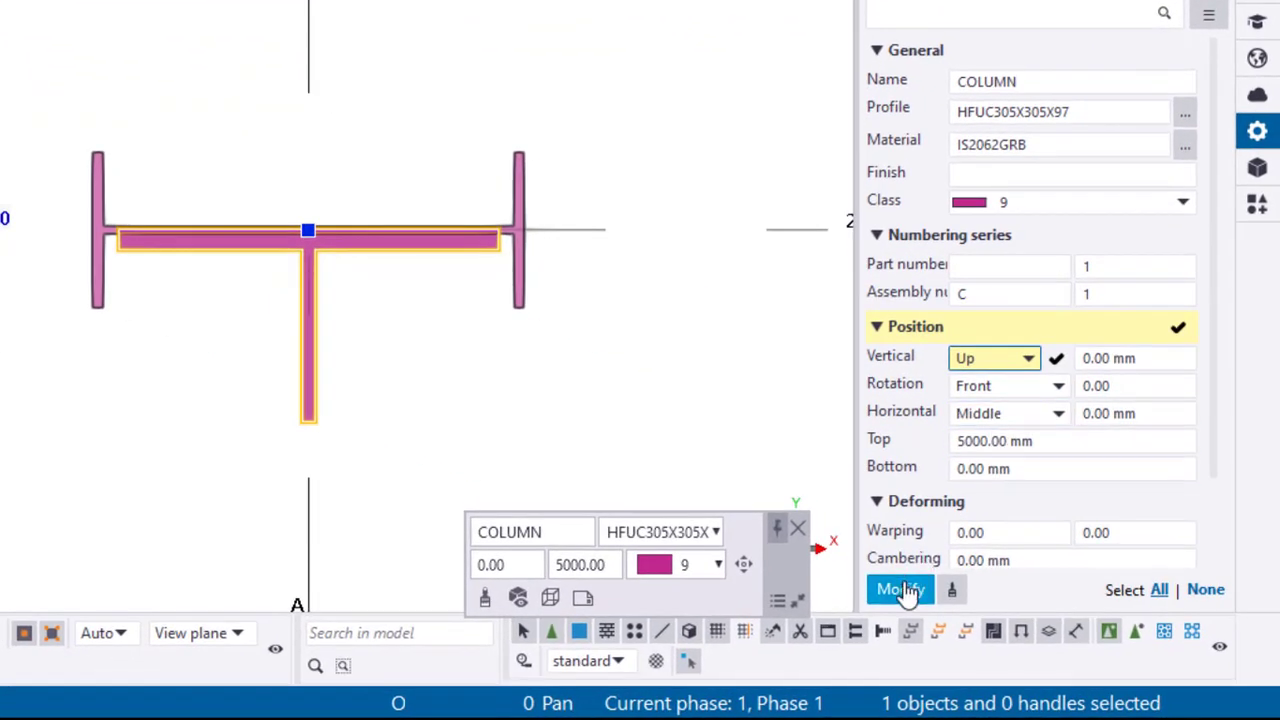
{"action": "left_click", "coordinate": [903, 590]}
{"action": "left_click", "coordinate": [450, 343]}
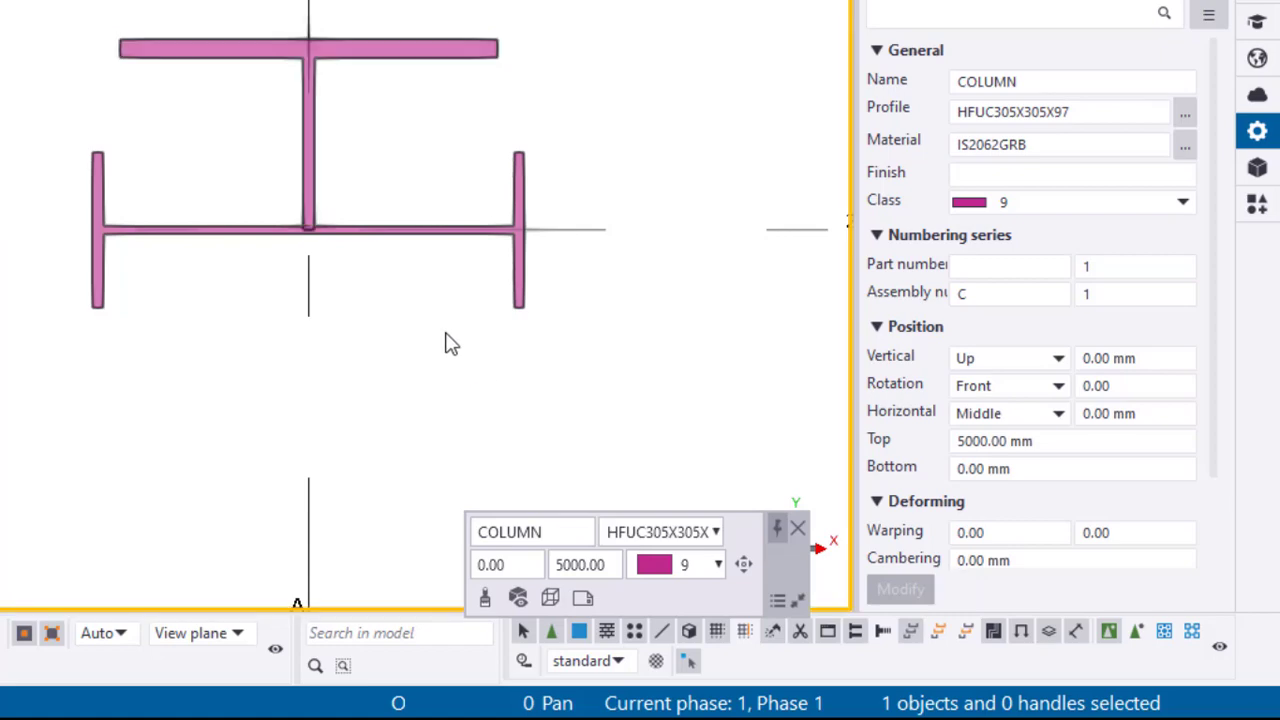
{"action": "middle_click_drag", "start_coordinate": [443, 343], "coordinate": [426, 381]}
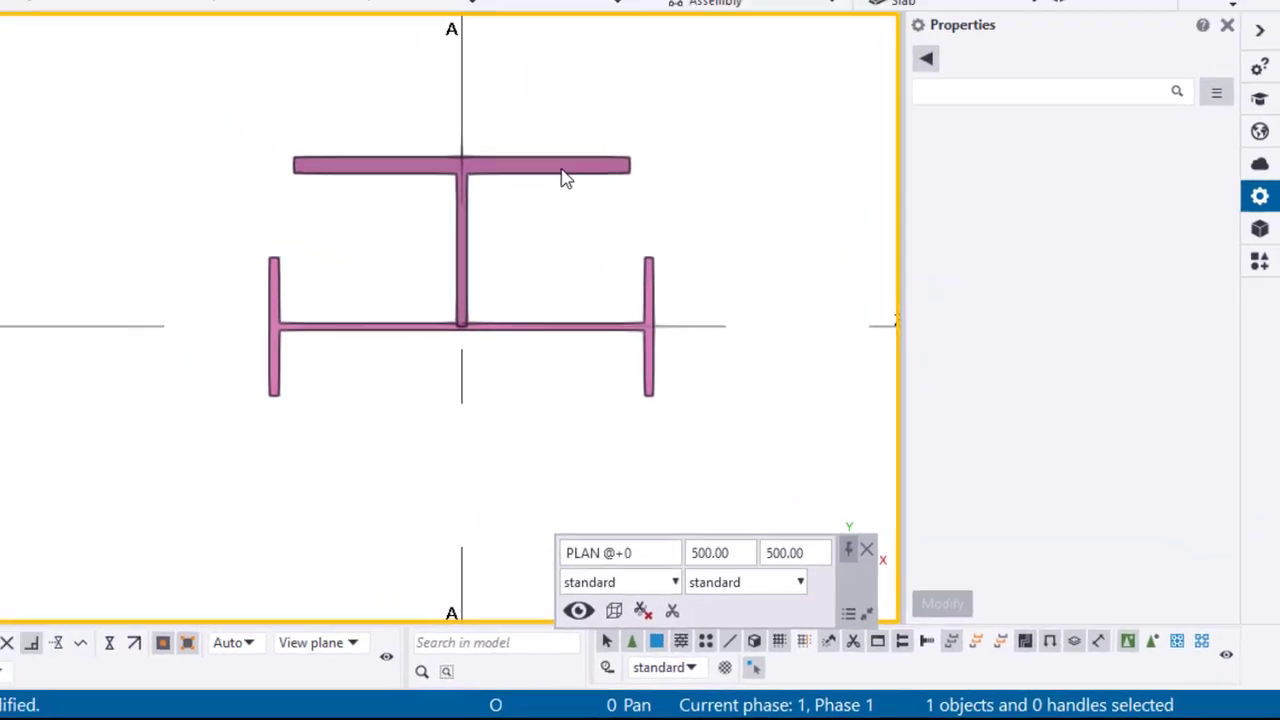
Step: Change the A-2 T-section column's profile to HFUC203X203X60 from the Half UC profiles and apply it
{"action": "left_click", "coordinate": [477, 96]}
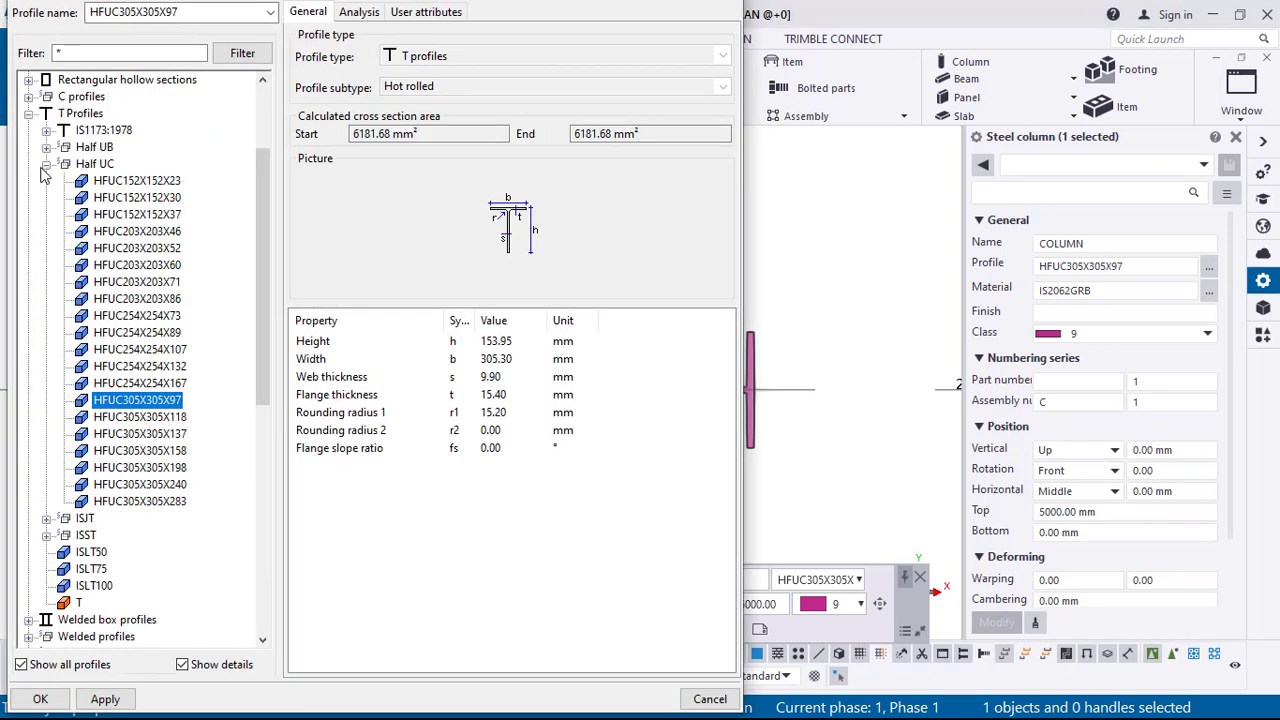
{"action": "double_click", "coordinate": [145, 266]}
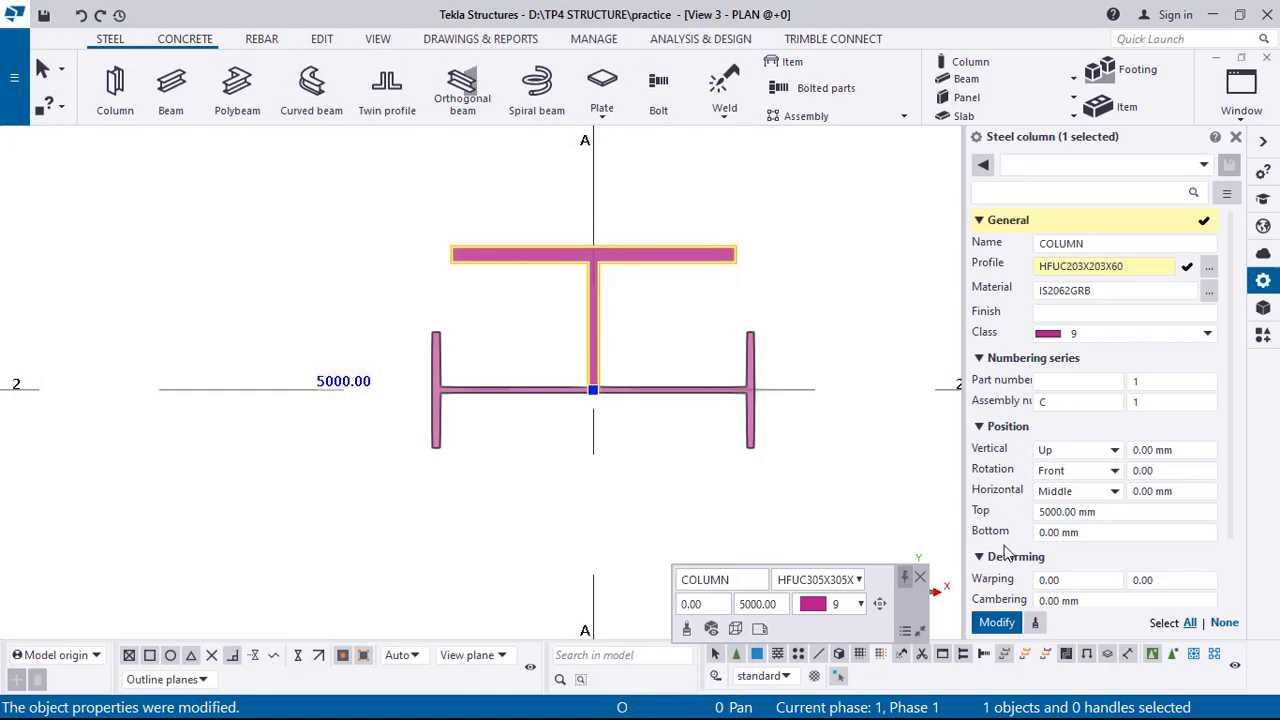
{"action": "left_click", "coordinate": [997, 622]}
{"action": "middle_click_drag", "start_coordinate": [680, 458], "coordinate": [700, 389]}
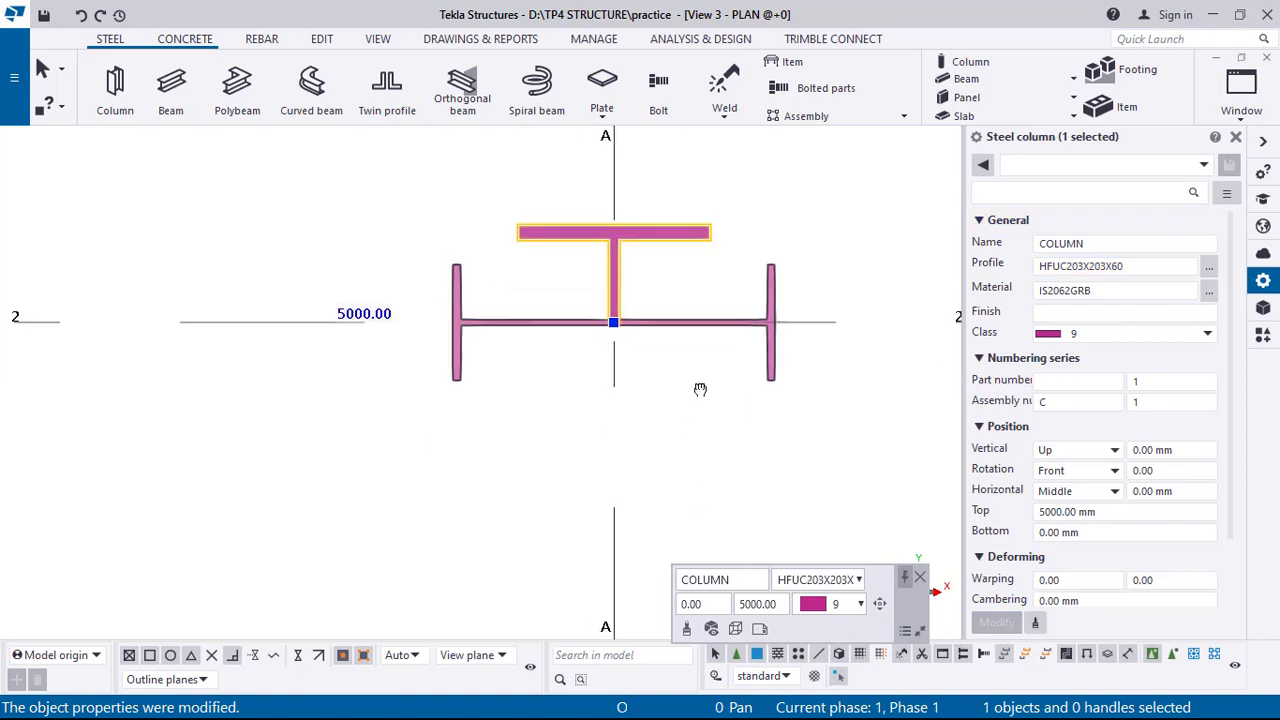
{"action": "left_click", "coordinate": [608, 463]}
{"action": "middle_click_drag", "start_coordinate": [484, 449], "coordinate": [502, 499]}
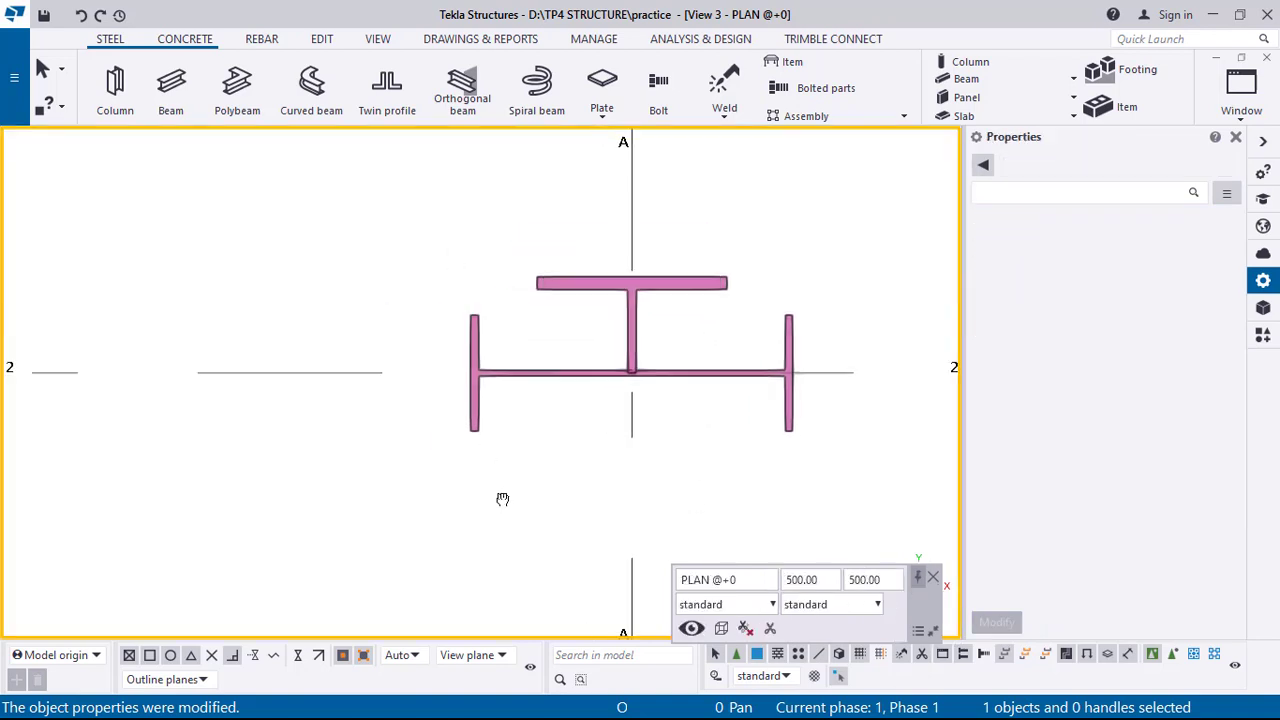
Step: Return to the 3D view and examine how the T-section joins the I-section at the top of the A-2 column
{"action": "key", "text": "ctrl+Tab"}
{"action": "scroll", "coordinate": [586, 500], "scroll_direction": "down", "scroll_amount": 8}
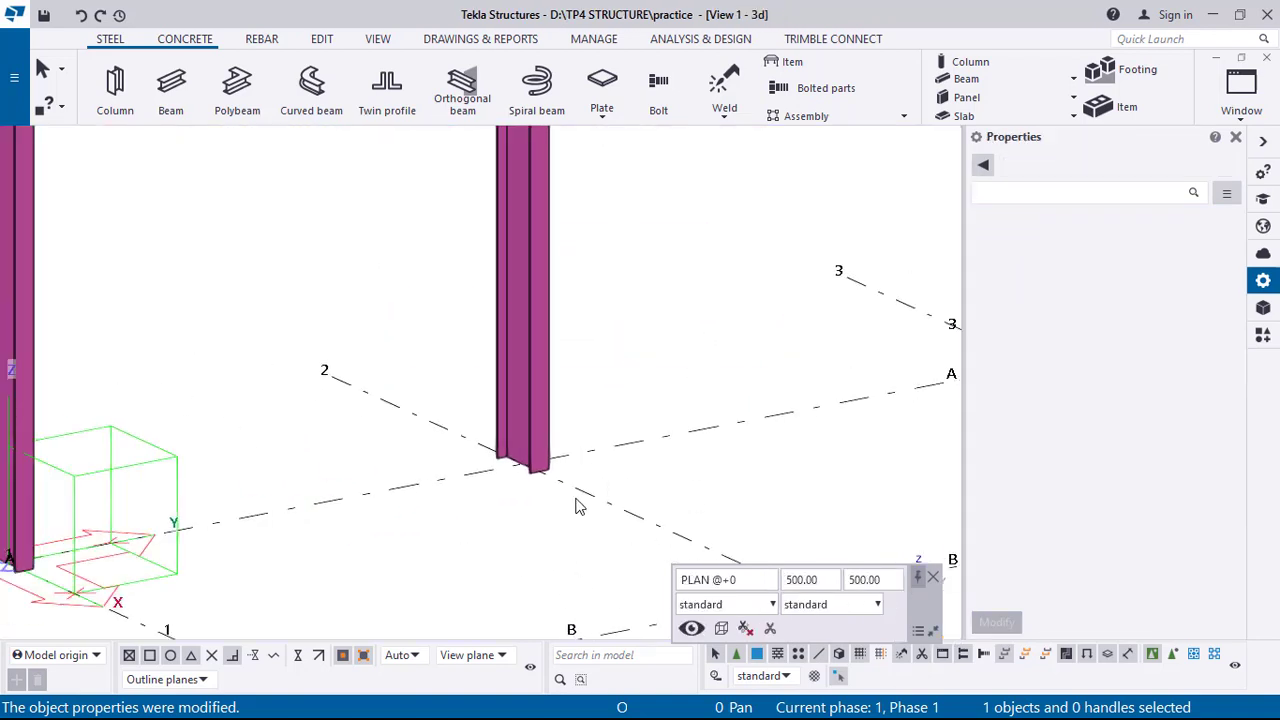
{"action": "middle_click_drag", "start_coordinate": [668, 484], "coordinate": [519, 545], "text": "ctrl"}
{"action": "scroll", "coordinate": [515, 391], "scroll_direction": "up", "scroll_amount": 10}
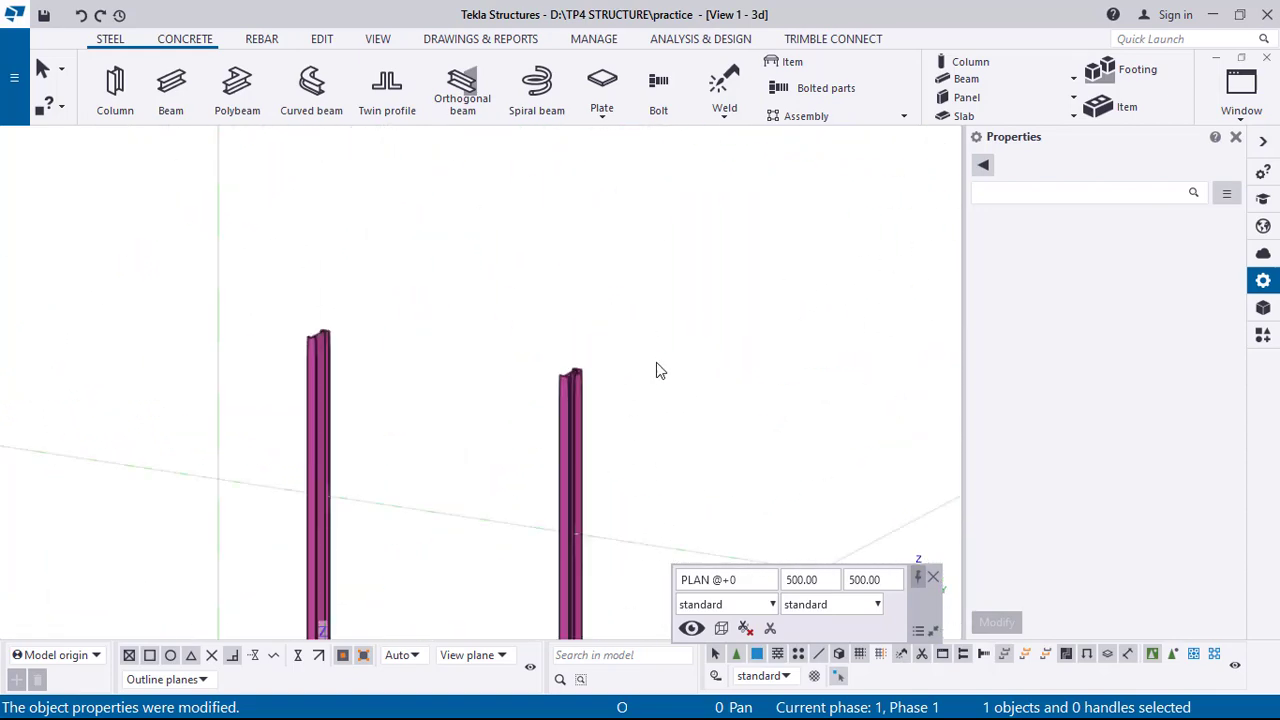
{"action": "scroll", "coordinate": [525, 320], "scroll_direction": "up", "scroll_amount": 2}
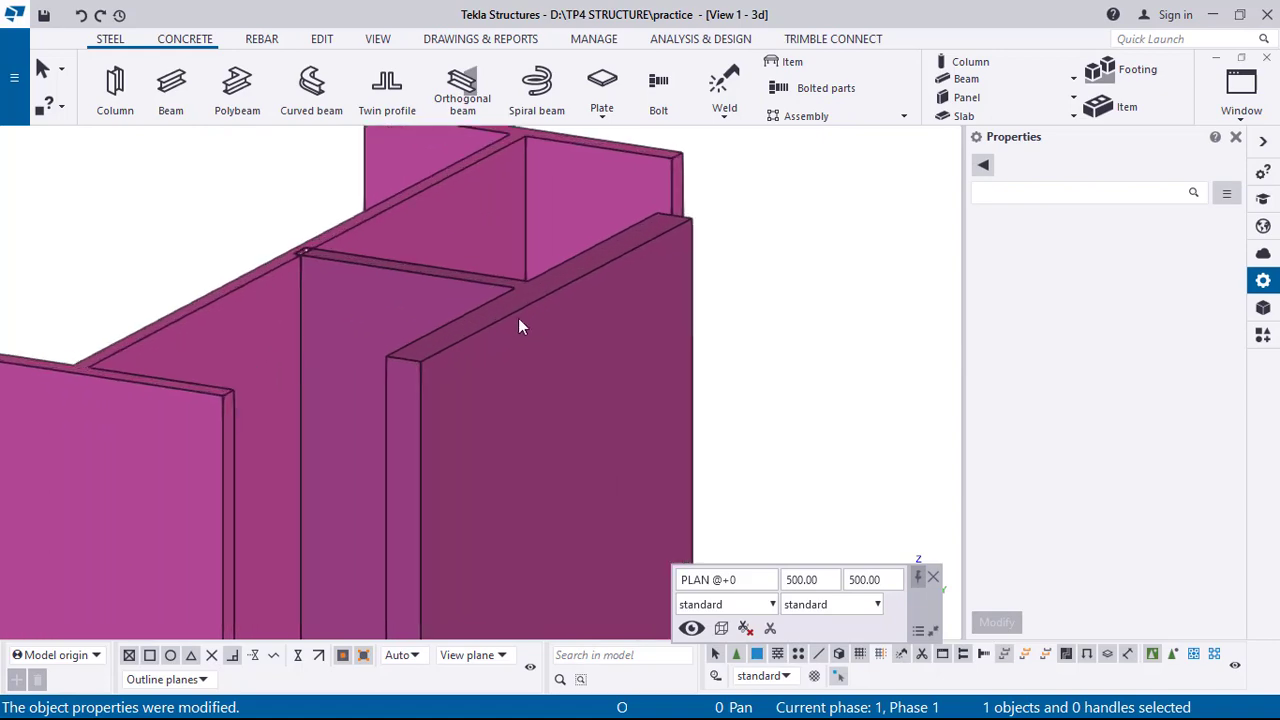
{"action": "left_click", "coordinate": [515, 316]}
{"action": "scroll", "coordinate": [510, 330], "scroll_direction": "down", "scroll_amount": 6}
{"action": "middle_click_drag", "start_coordinate": [528, 420], "coordinate": [649, 318]}
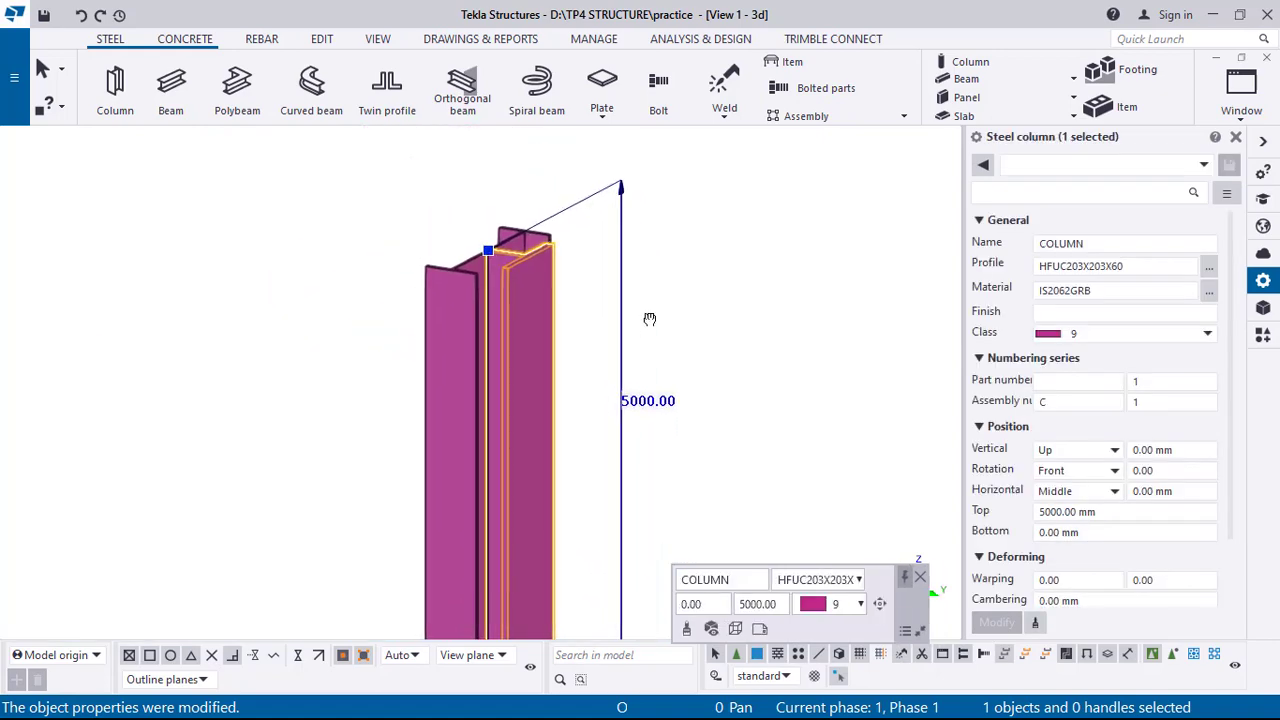
{"action": "scroll", "coordinate": [494, 415], "scroll_direction": "down", "scroll_amount": 8}
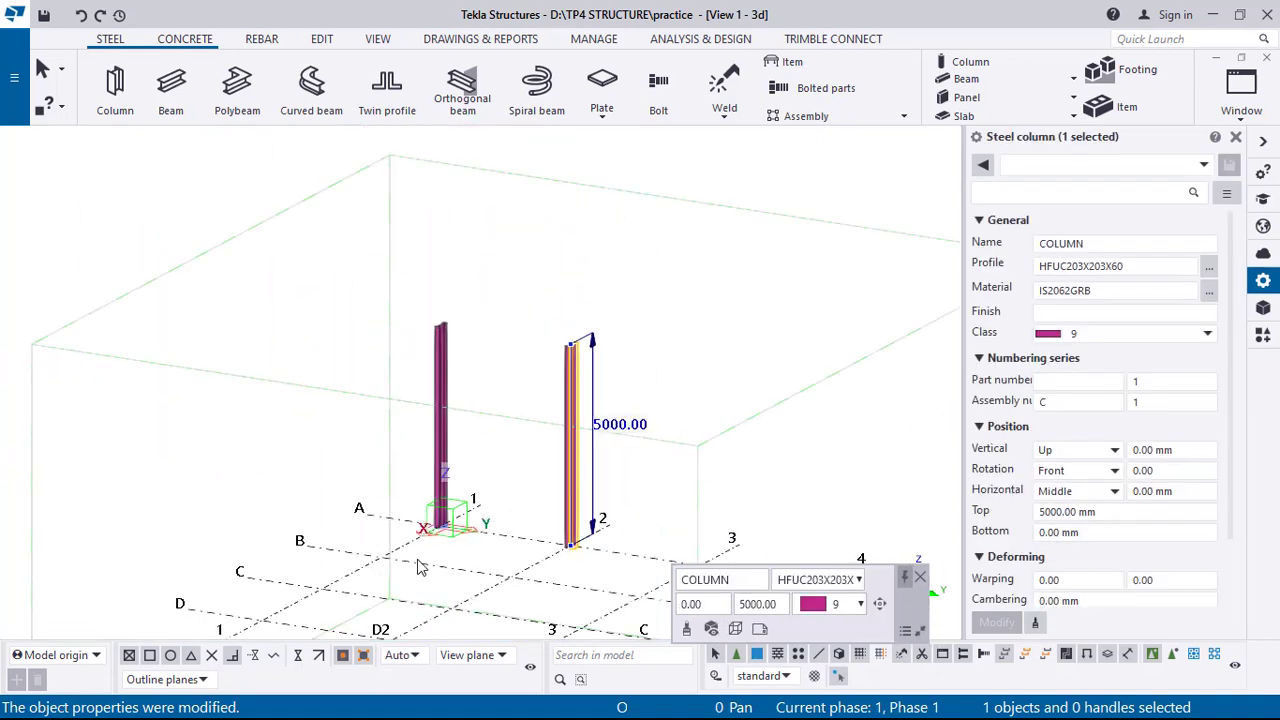
{"action": "middle_click_drag", "start_coordinate": [791, 531], "coordinate": [560, 543]}
{"action": "middle_click_drag", "start_coordinate": [475, 543], "coordinate": [553, 474]}
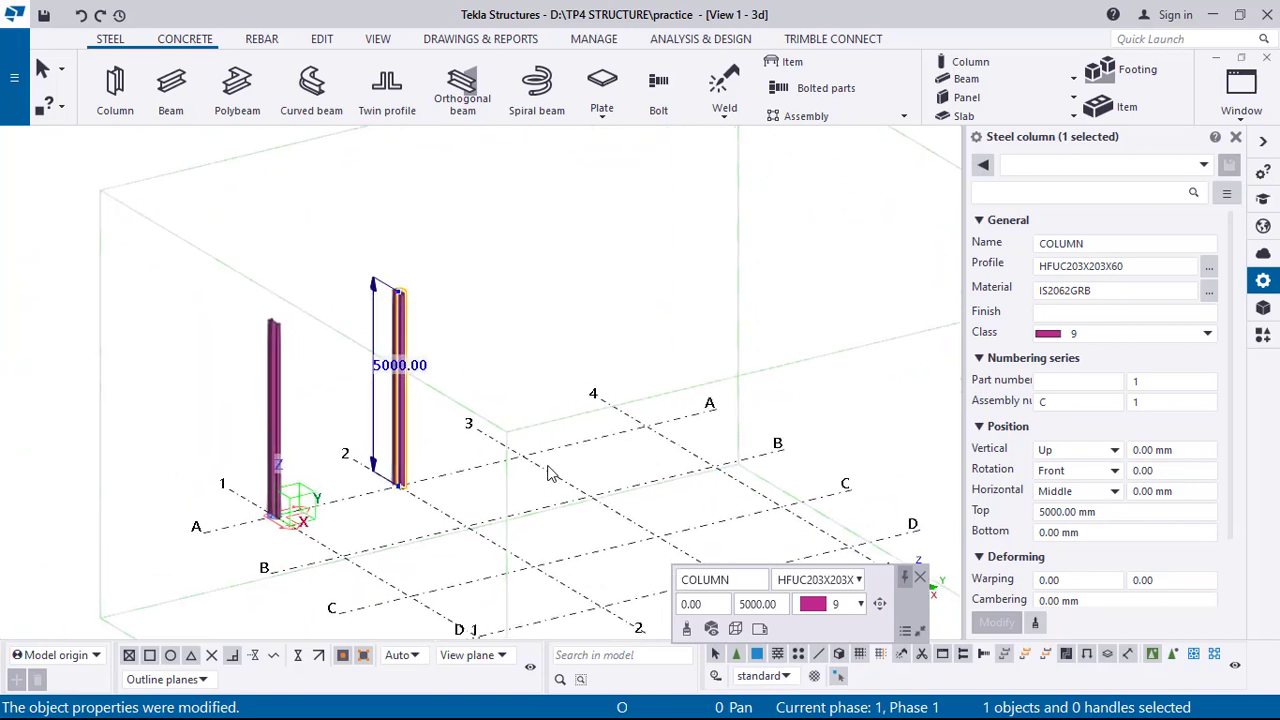
{"action": "scroll", "coordinate": [546, 462], "scroll_direction": "up", "scroll_amount": 4}
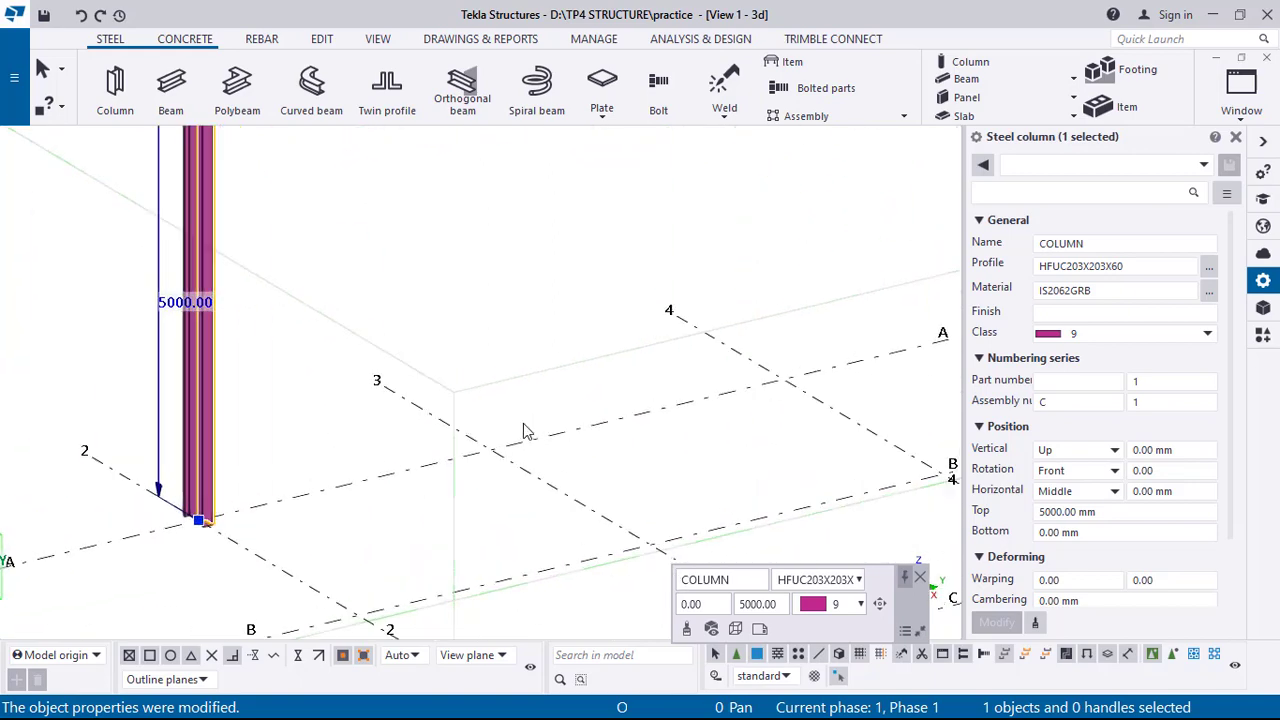
{"action": "left_click", "coordinate": [171, 88]}
{"action": "scroll", "coordinate": [500, 486], "scroll_direction": "up", "scroll_amount": 5}
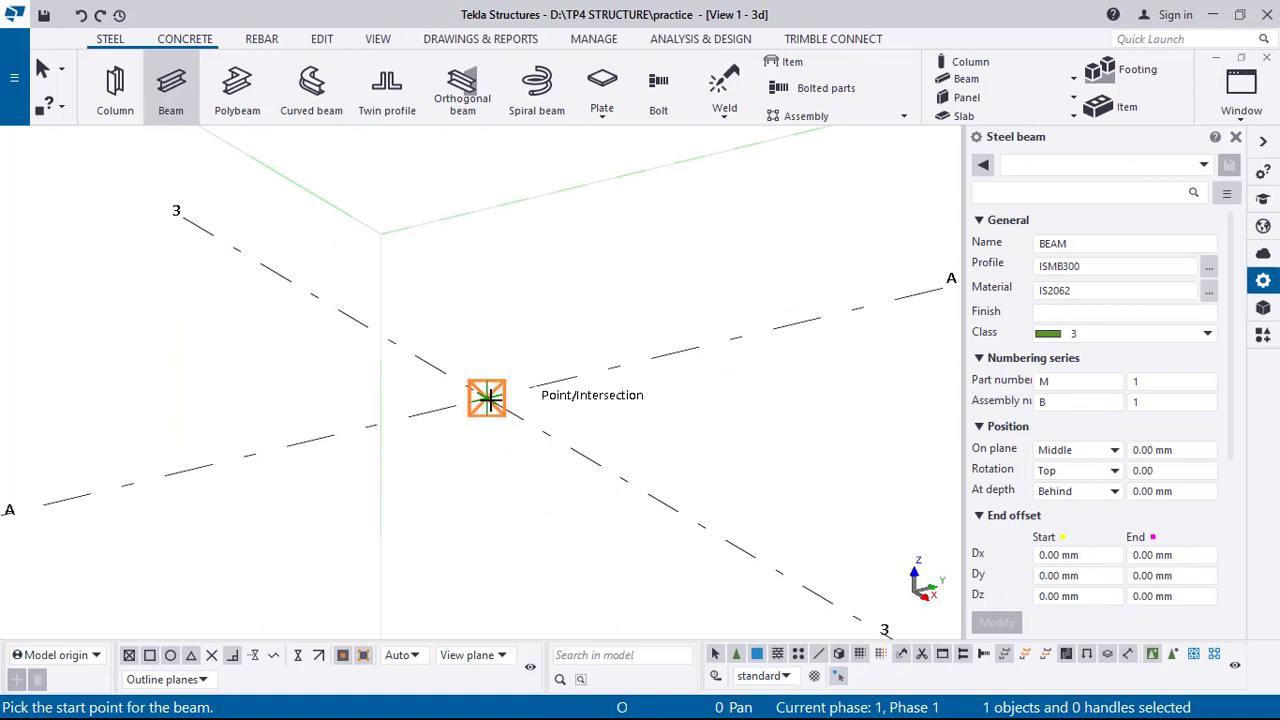
{"action": "left_click", "coordinate": [487, 397]}
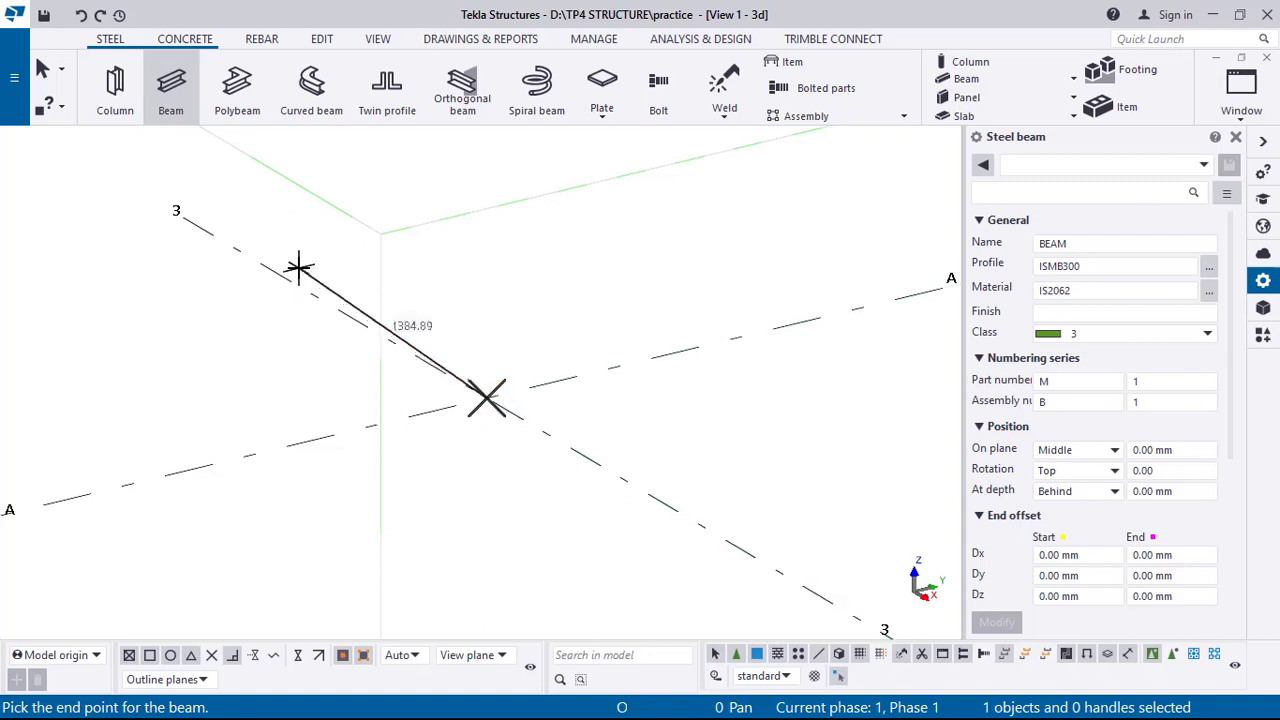
{"action": "right_click", "coordinate": [298, 267]}
{"action": "left_click", "coordinate": [352, 281]}
Step: Create a steel column at the grid A-3 intersection and end the command
{"action": "left_click", "coordinate": [114, 90]}
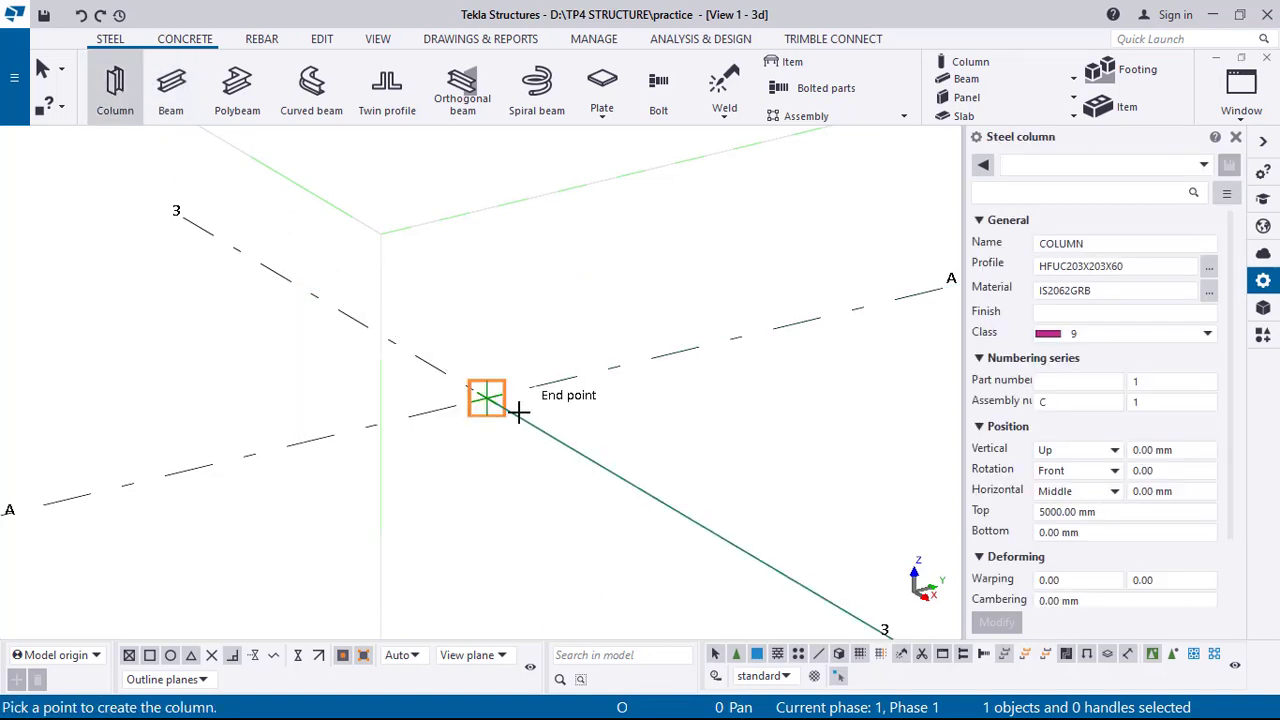
{"action": "left_click", "coordinate": [480, 398]}
{"action": "scroll", "coordinate": [530, 482], "scroll_direction": "down", "scroll_amount": 3}
{"action": "right_click", "coordinate": [428, 333]}
{"action": "left_click", "coordinate": [453, 350]}
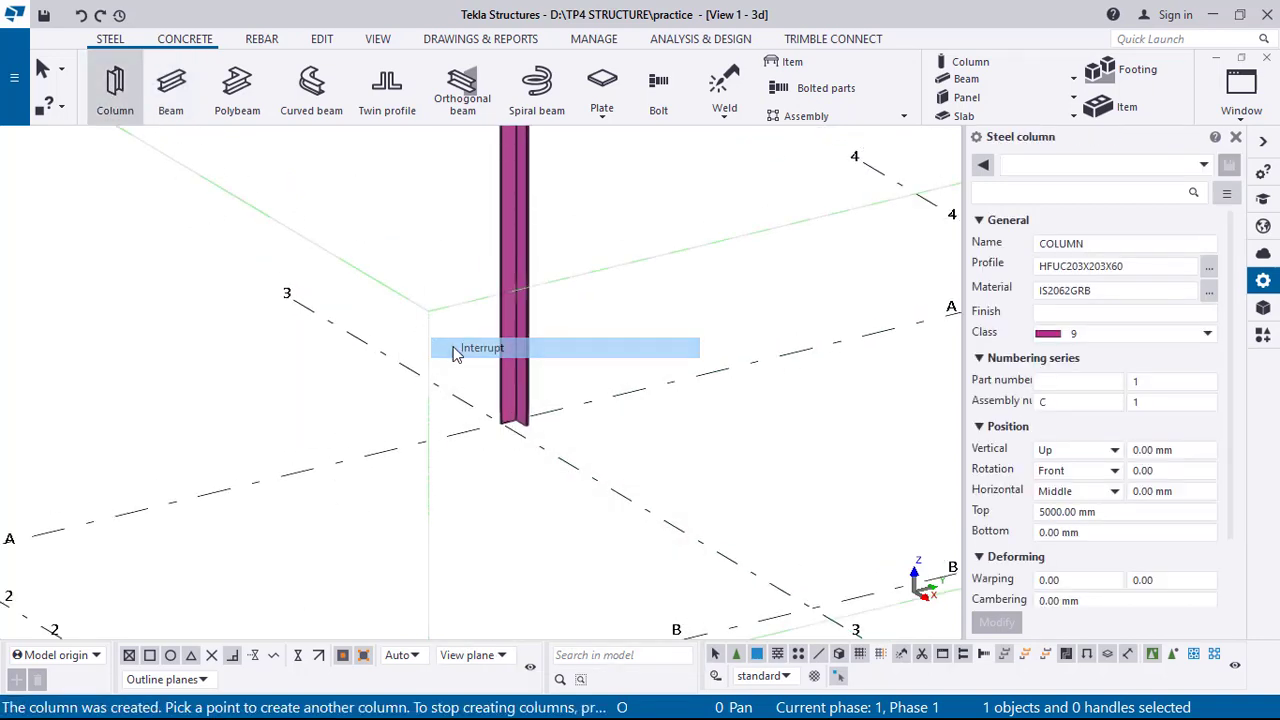
Step: Change the A-3 column's profile to UC305X305X118 from the UC-BS4-1:1993 parallel flange I sections and apply it
{"action": "left_click", "coordinate": [509, 324]}
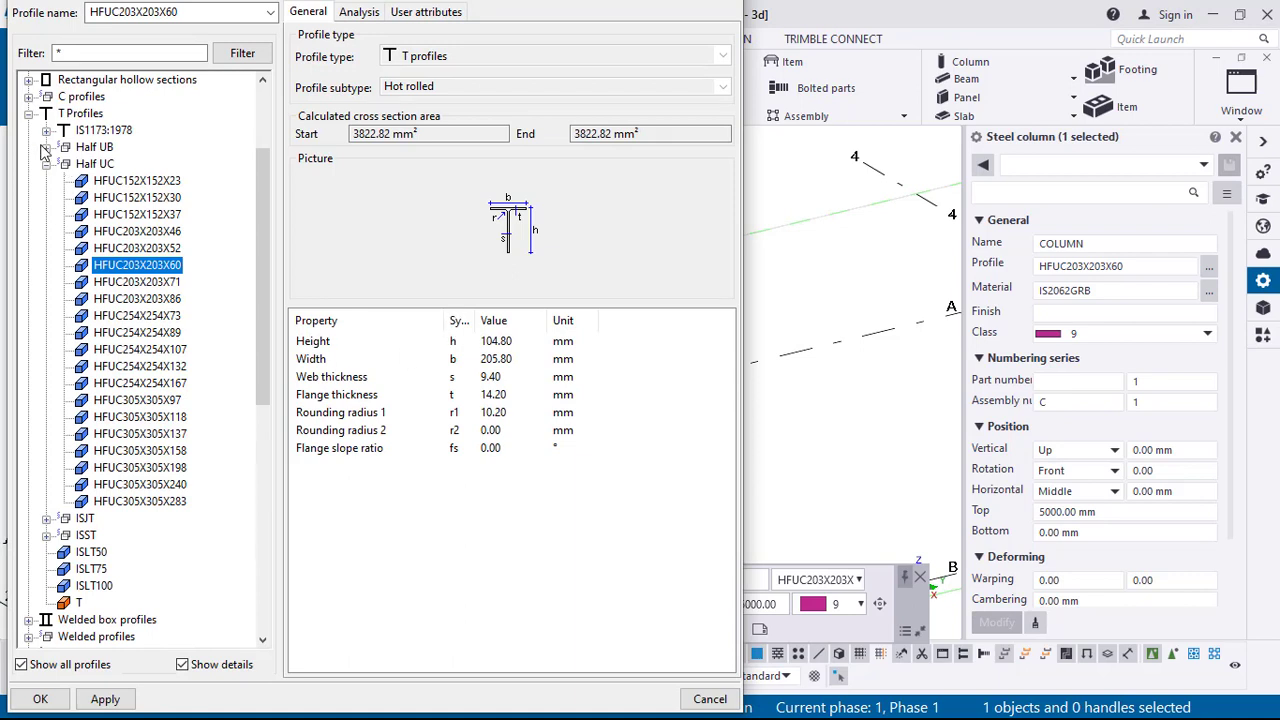
{"action": "scroll", "coordinate": [44, 150], "scroll_direction": "up", "scroll_amount": 3}
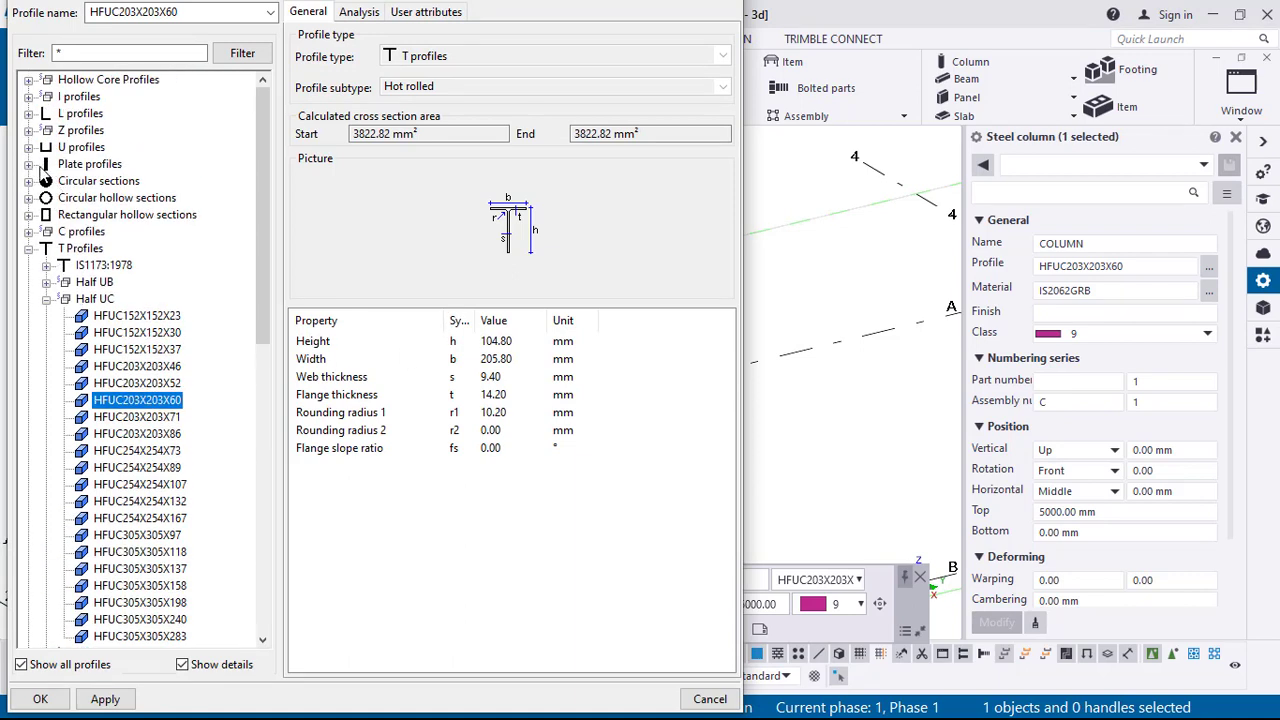
{"action": "left_click", "coordinate": [28, 97]}
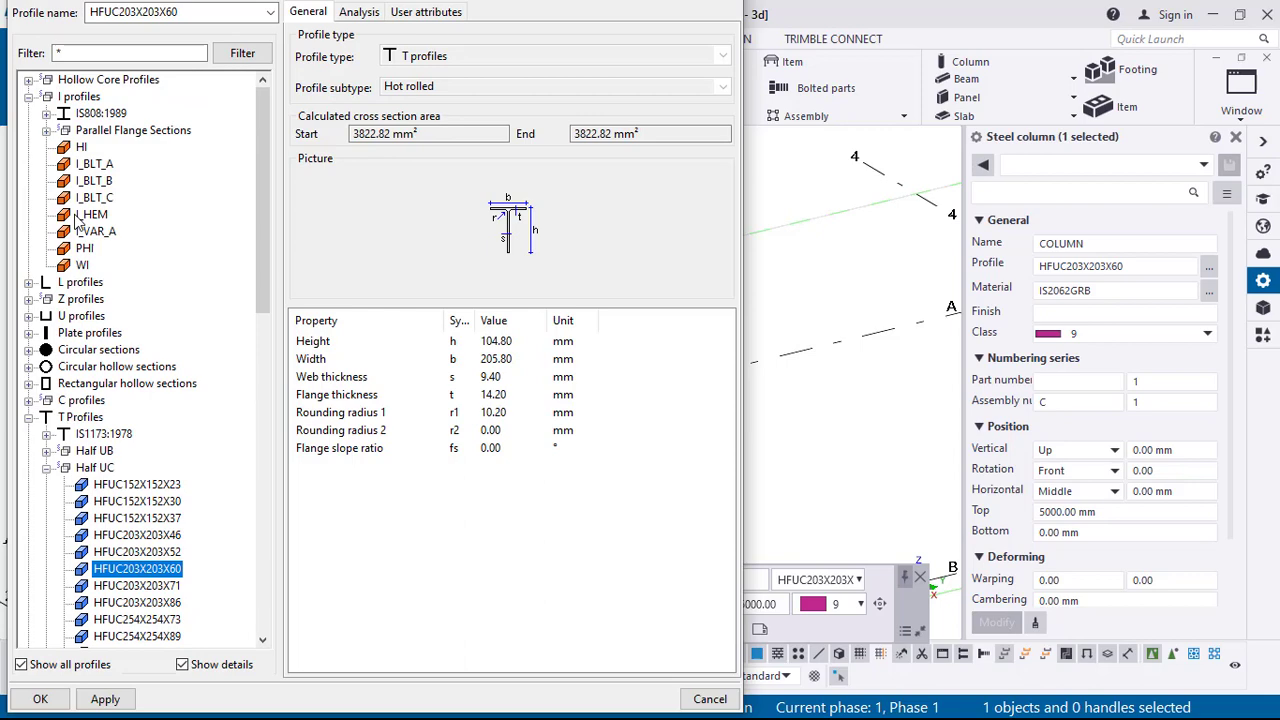
{"action": "left_click", "coordinate": [46, 113]}
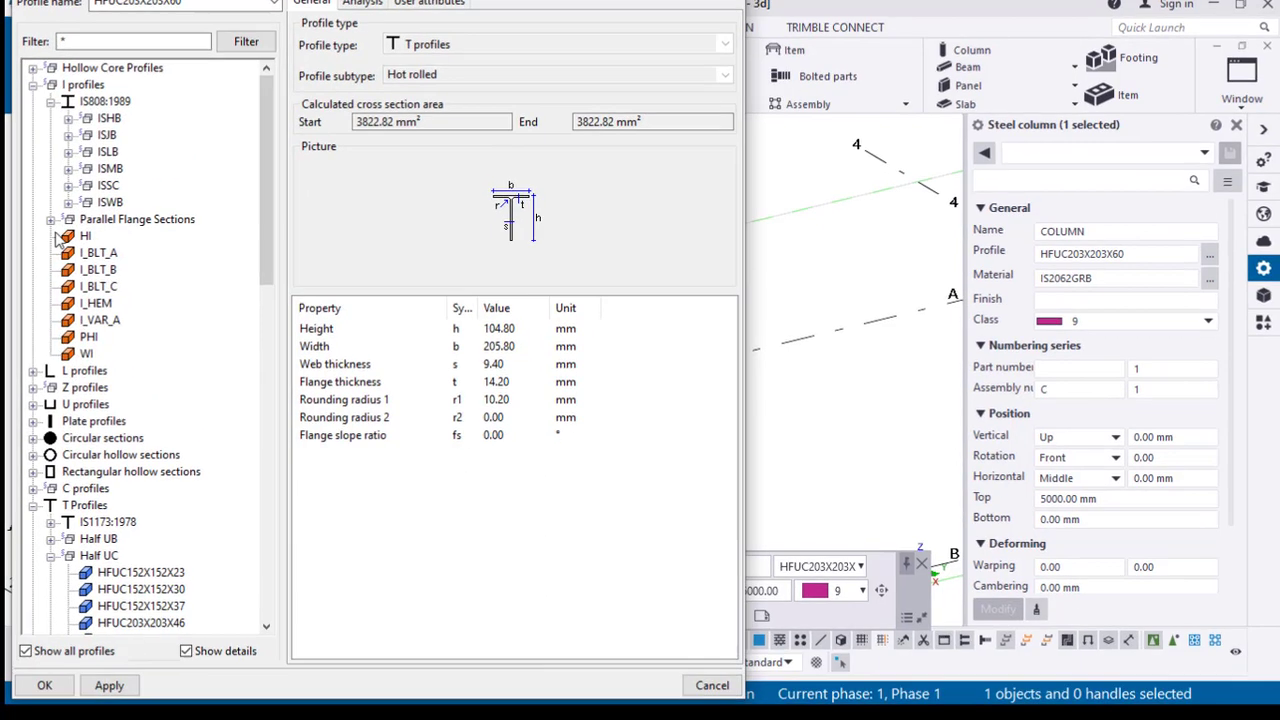
{"action": "left_click", "coordinate": [46, 231]}
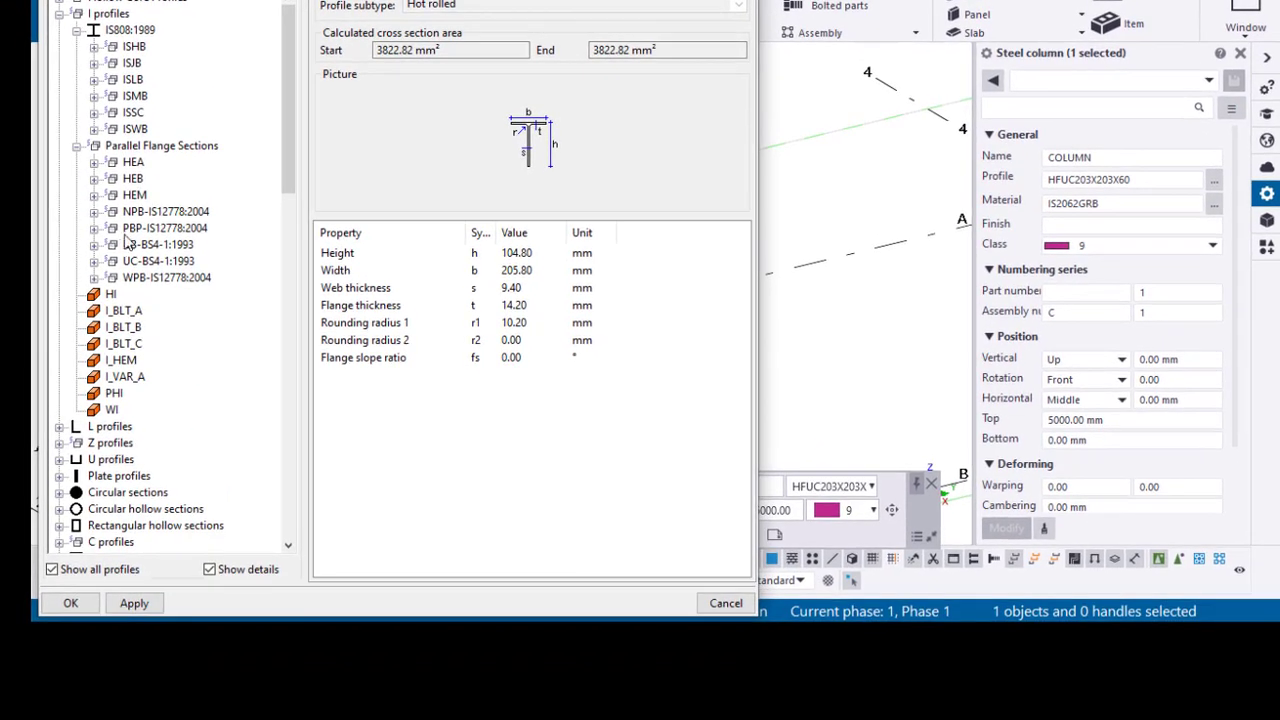
{"action": "left_click", "coordinate": [95, 261]}
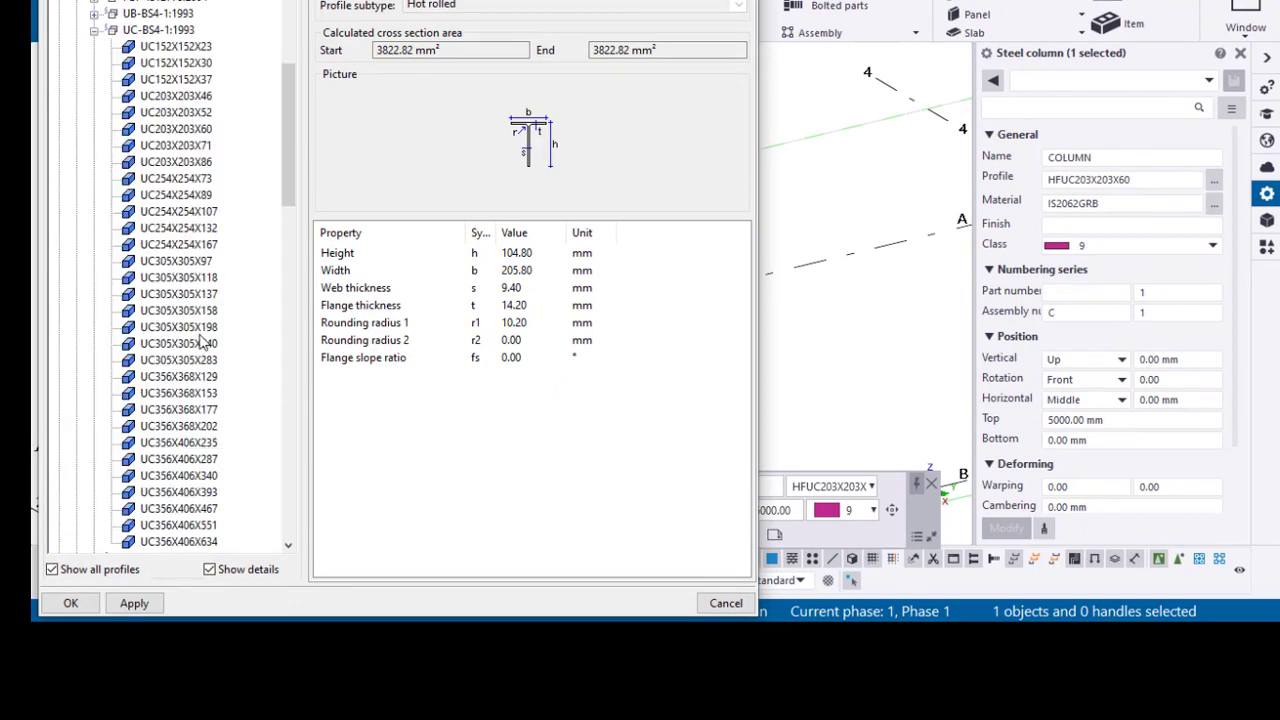
{"action": "double_click", "coordinate": [186, 280]}
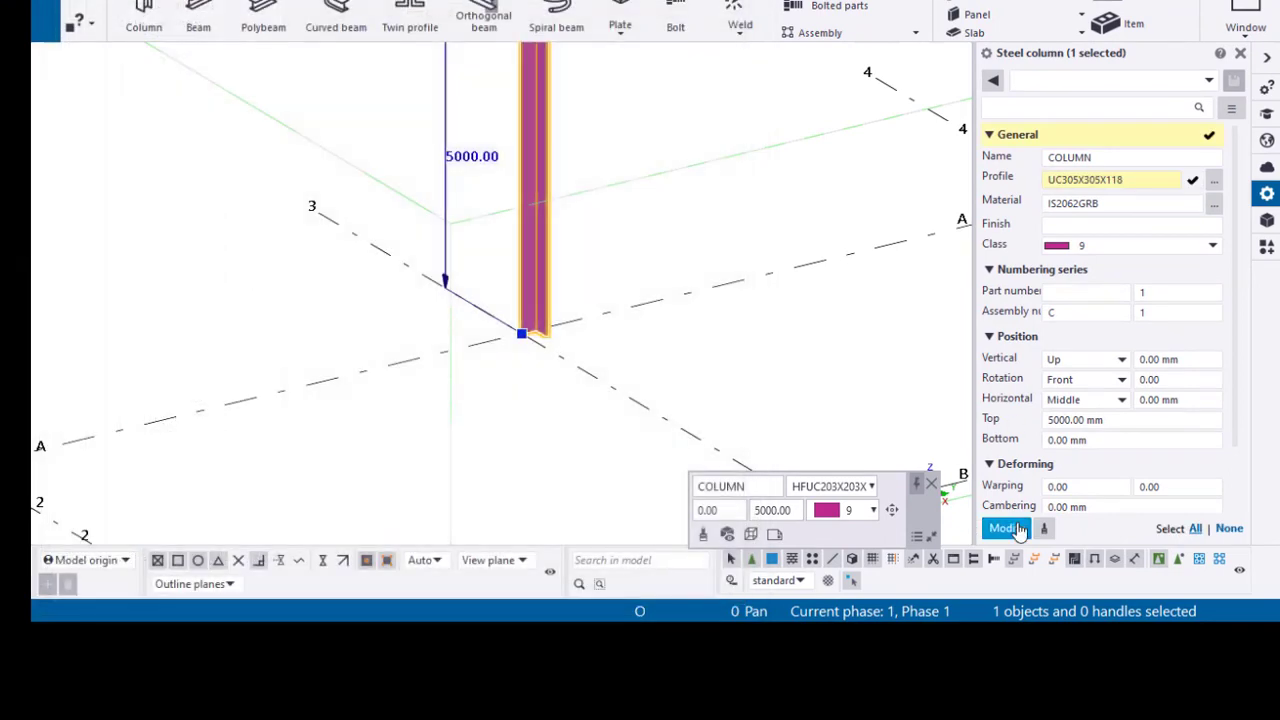
{"action": "left_click", "coordinate": [1018, 530]}
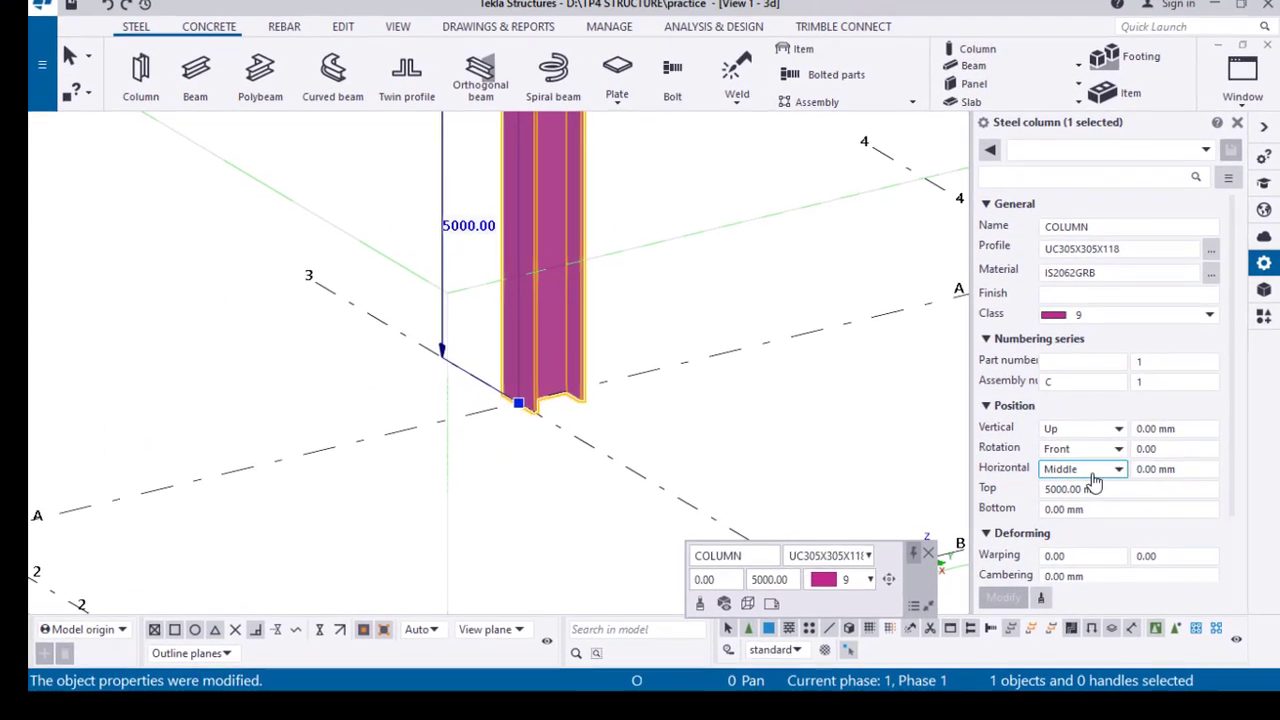
Step: Set the A-3 column's vertical position to Middle, apply the change and deselect the column
{"action": "left_click", "coordinate": [1090, 442]}
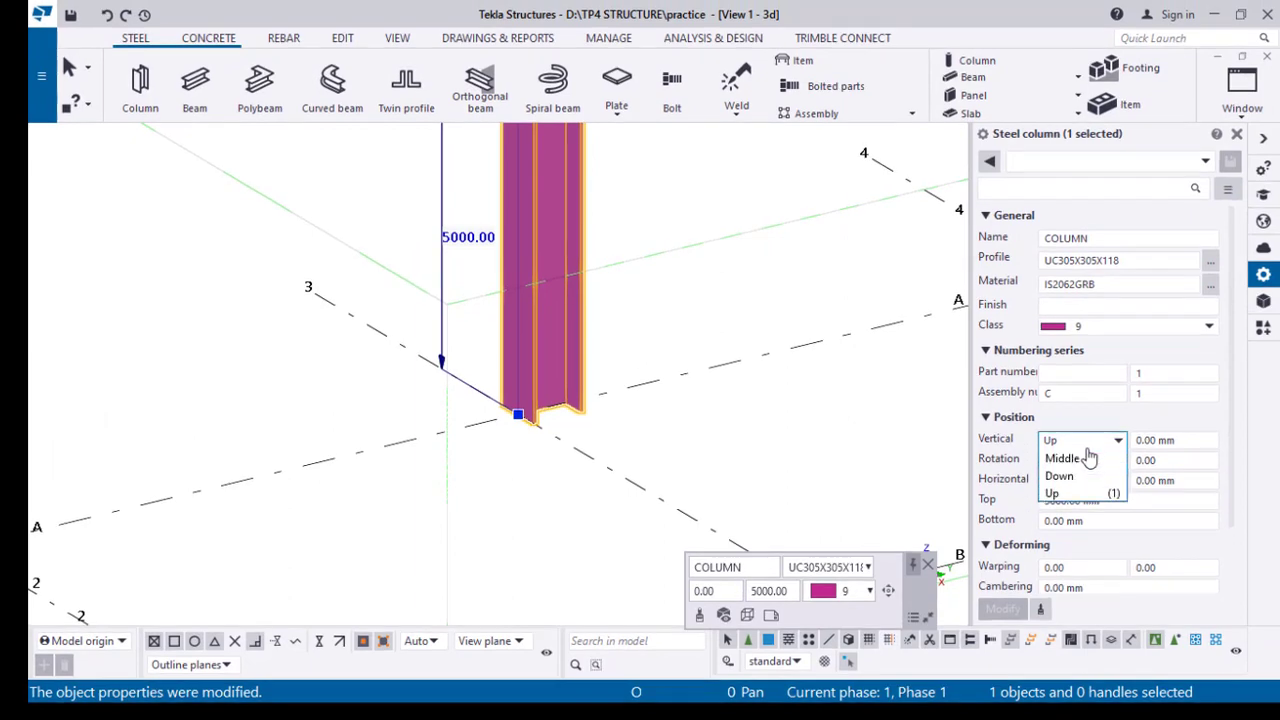
{"action": "left_click", "coordinate": [1062, 458]}
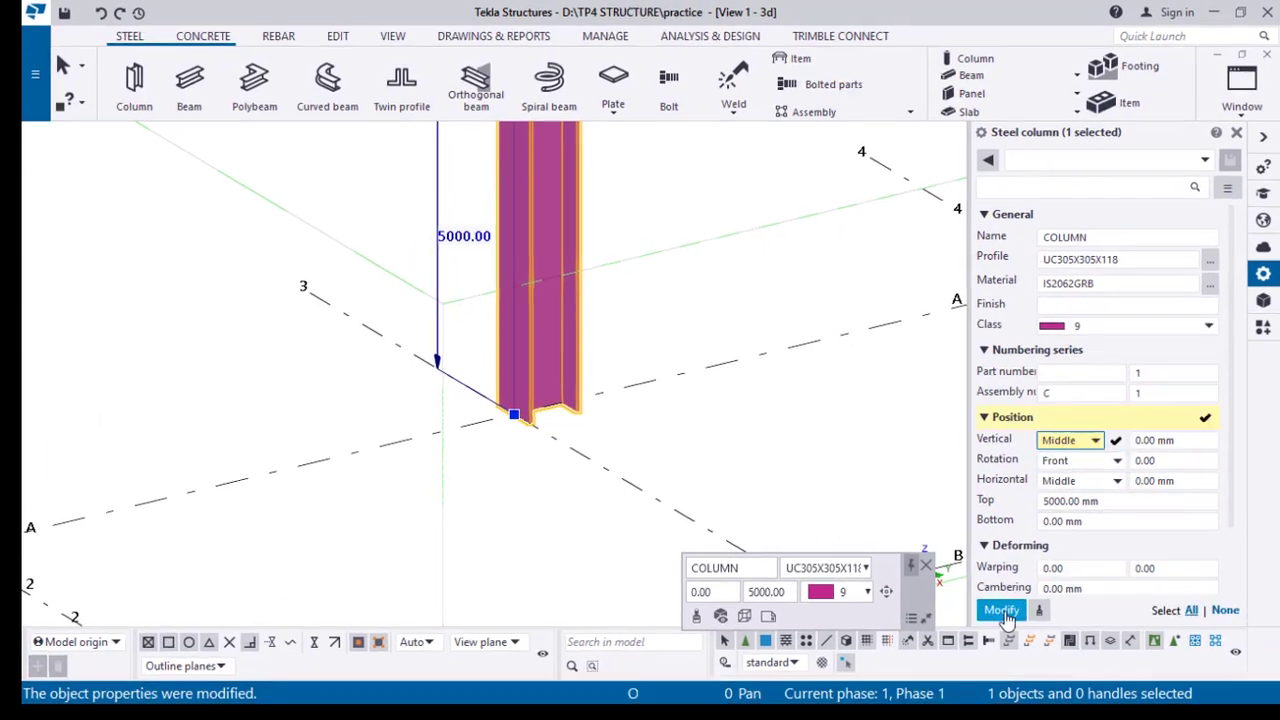
{"action": "left_click", "coordinate": [1002, 611]}
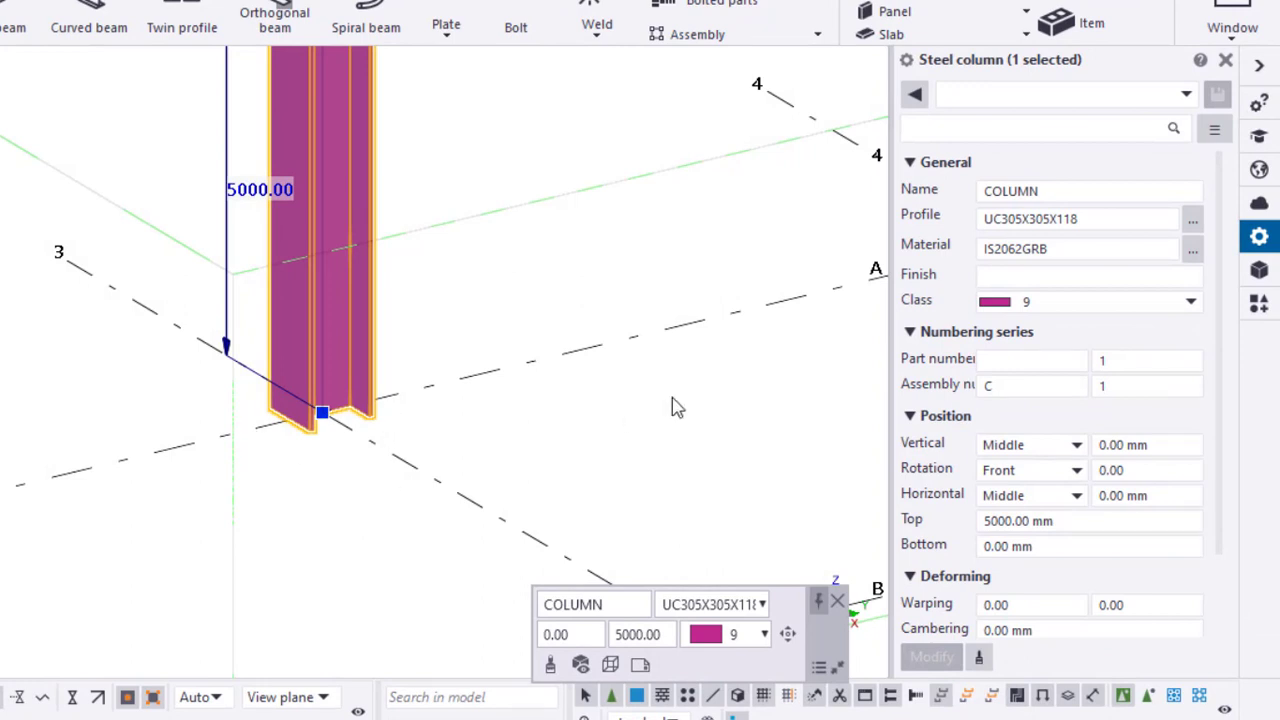
{"action": "left_click", "coordinate": [1100, 218]}
{"action": "left_click_drag", "start_coordinate": [1090, 218], "coordinate": [937, 242]}
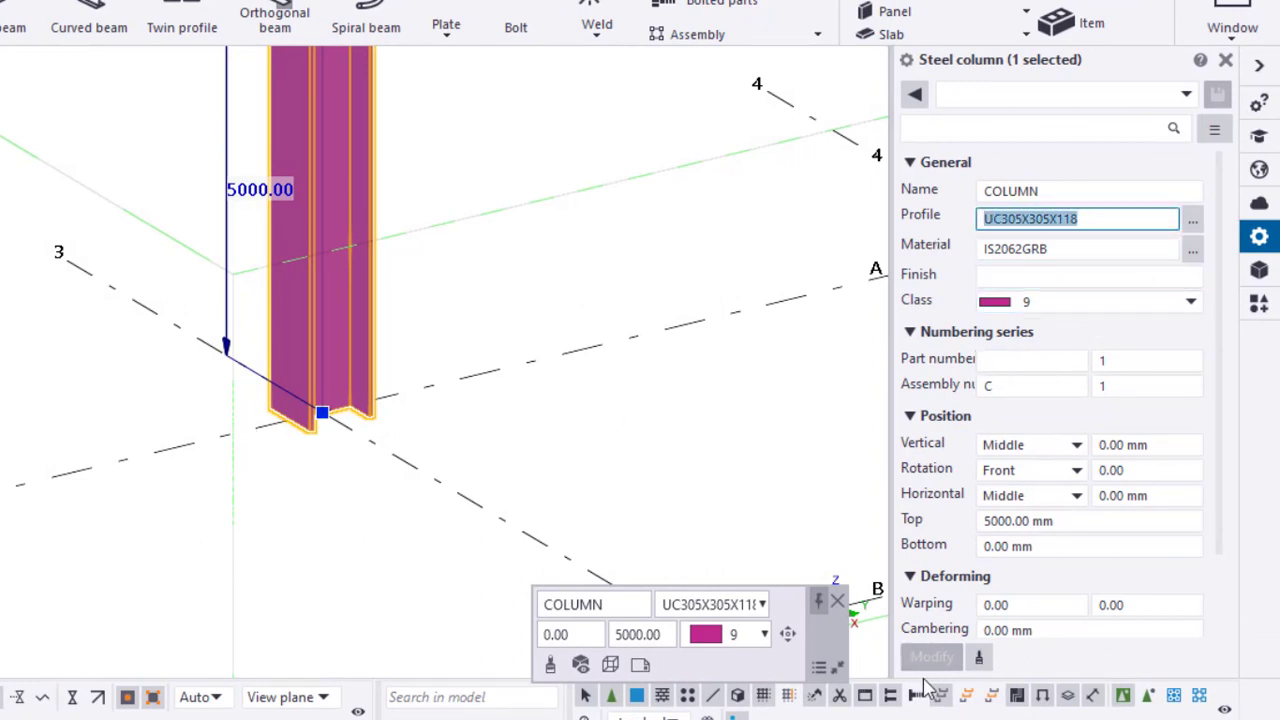
{"action": "left_click", "coordinate": [598, 403]}
Step: Create a second UC305X305X118 steel column at the grid A-3 intersection, over the existing one, and end the command
{"action": "scroll", "coordinate": [420, 487], "scroll_direction": "down", "scroll_amount": 4}
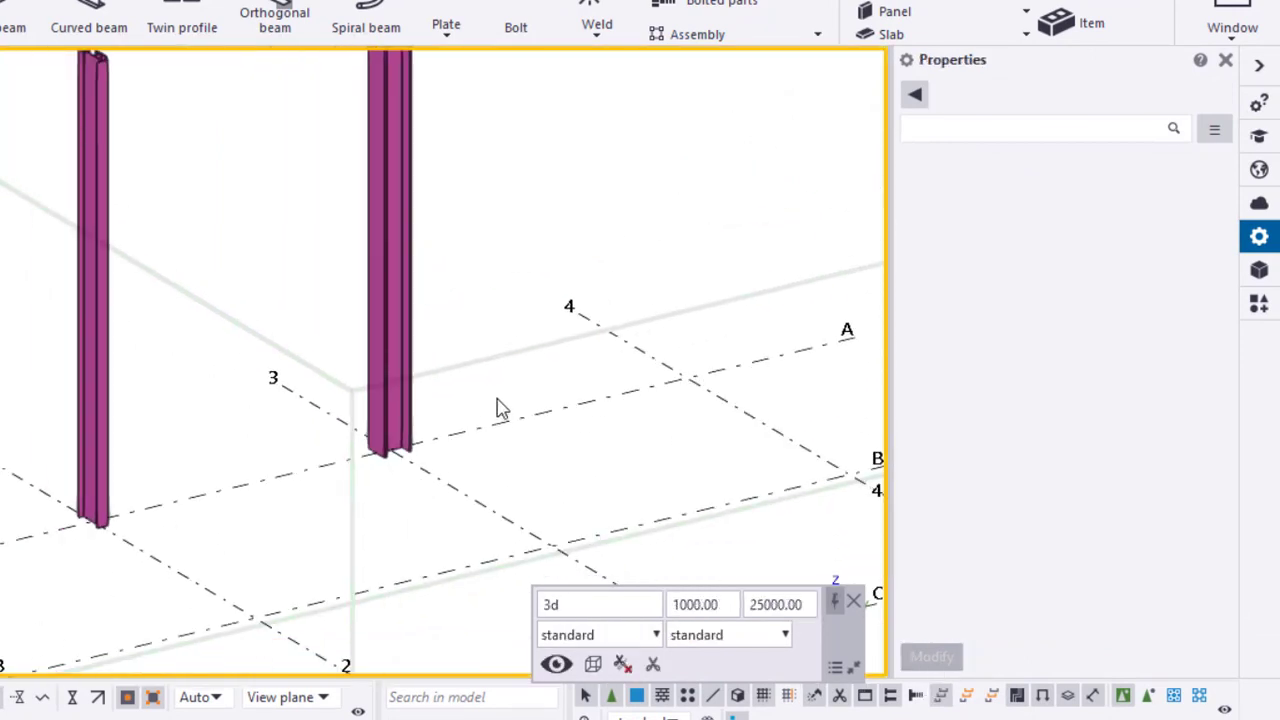
{"action": "middle_click_drag", "start_coordinate": [498, 401], "coordinate": [523, 532]}
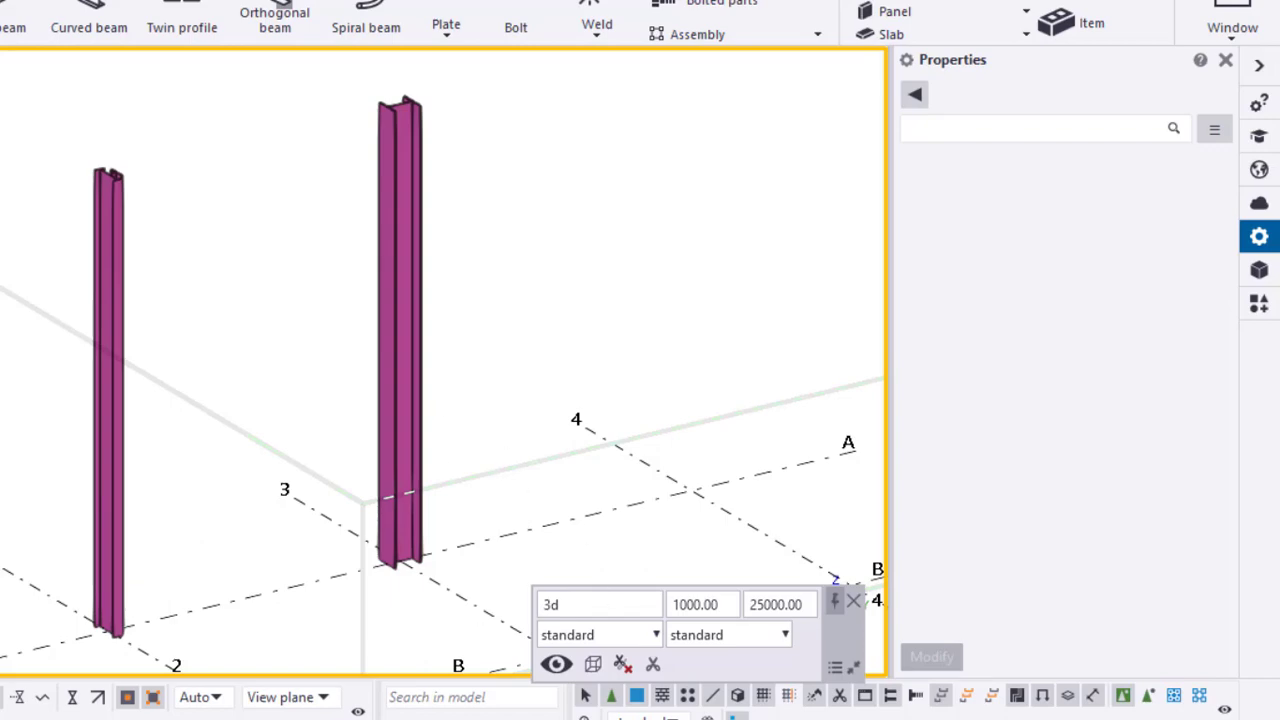
{"action": "left_click", "coordinate": [389, 564]}
{"action": "scroll", "coordinate": [409, 600], "scroll_direction": "up", "scroll_amount": 6}
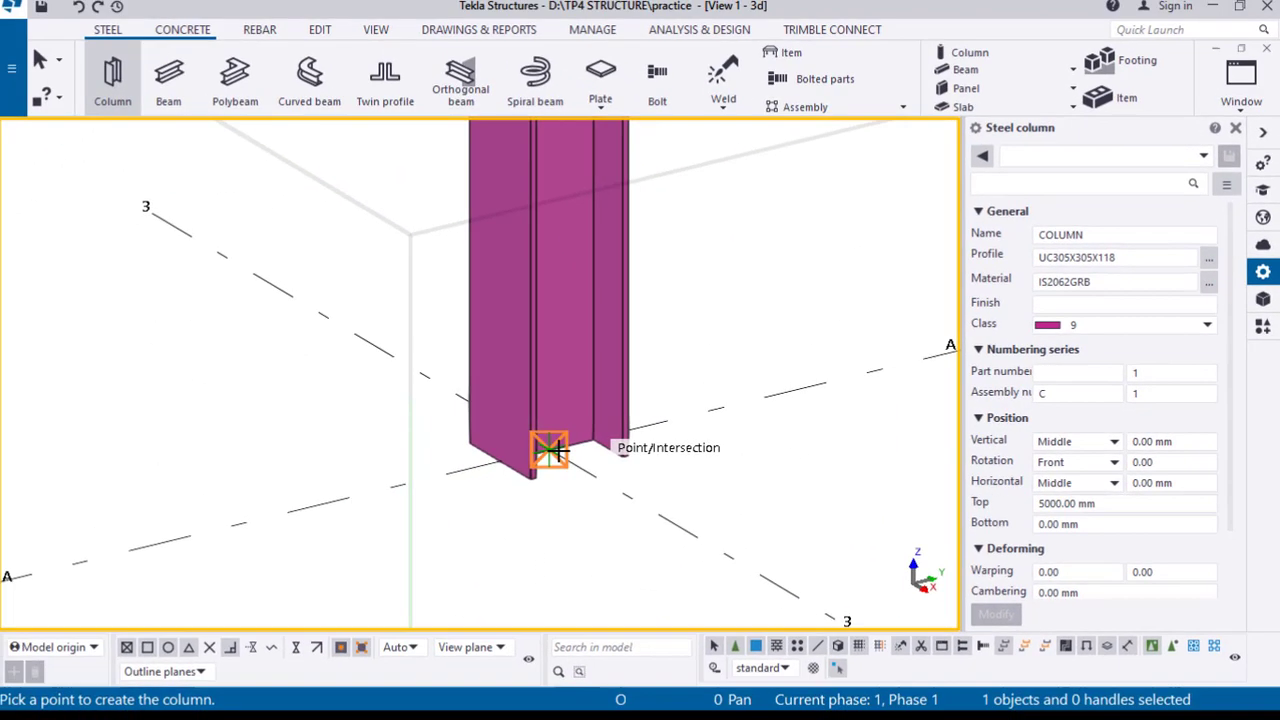
{"action": "left_click", "coordinate": [380, 458]}
{"action": "left_click", "coordinate": [529, 377]}
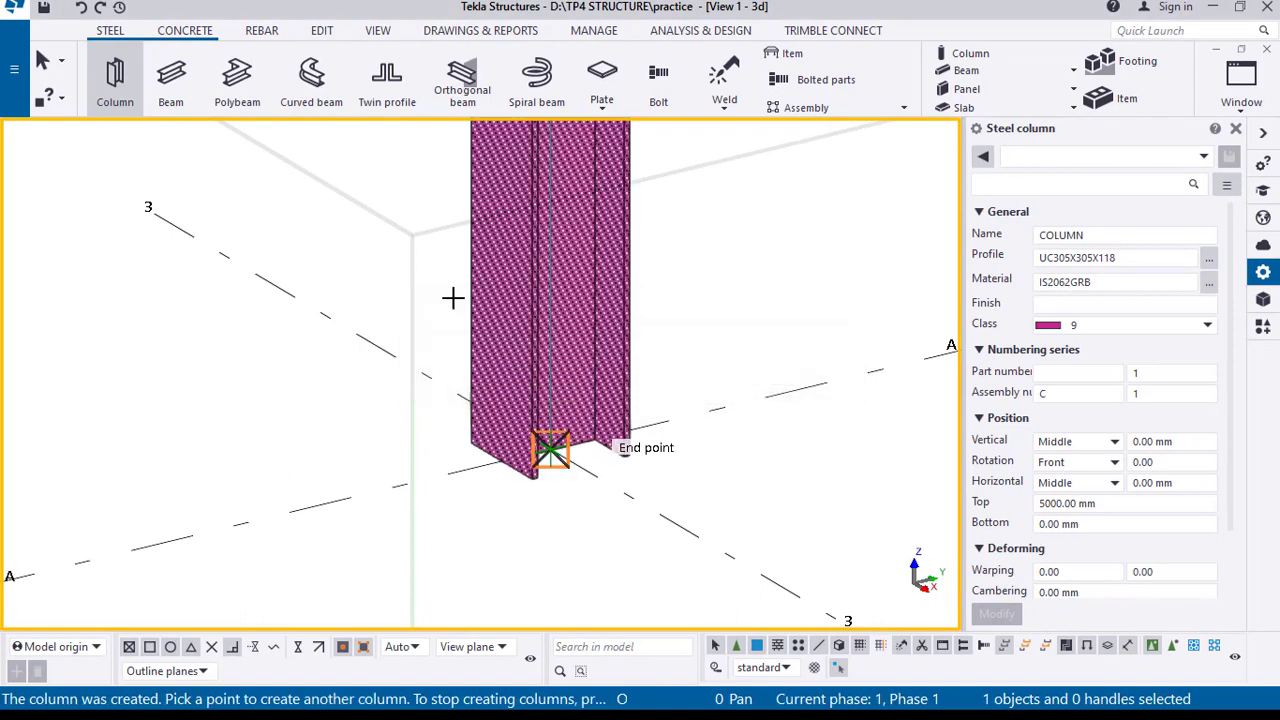
{"action": "right_click", "coordinate": [454, 291]}
{"action": "left_click", "coordinate": [473, 291]}
Step: Set the rotation of the newly placed A-3 column to Top and apply it
{"action": "left_click", "coordinate": [530, 297]}
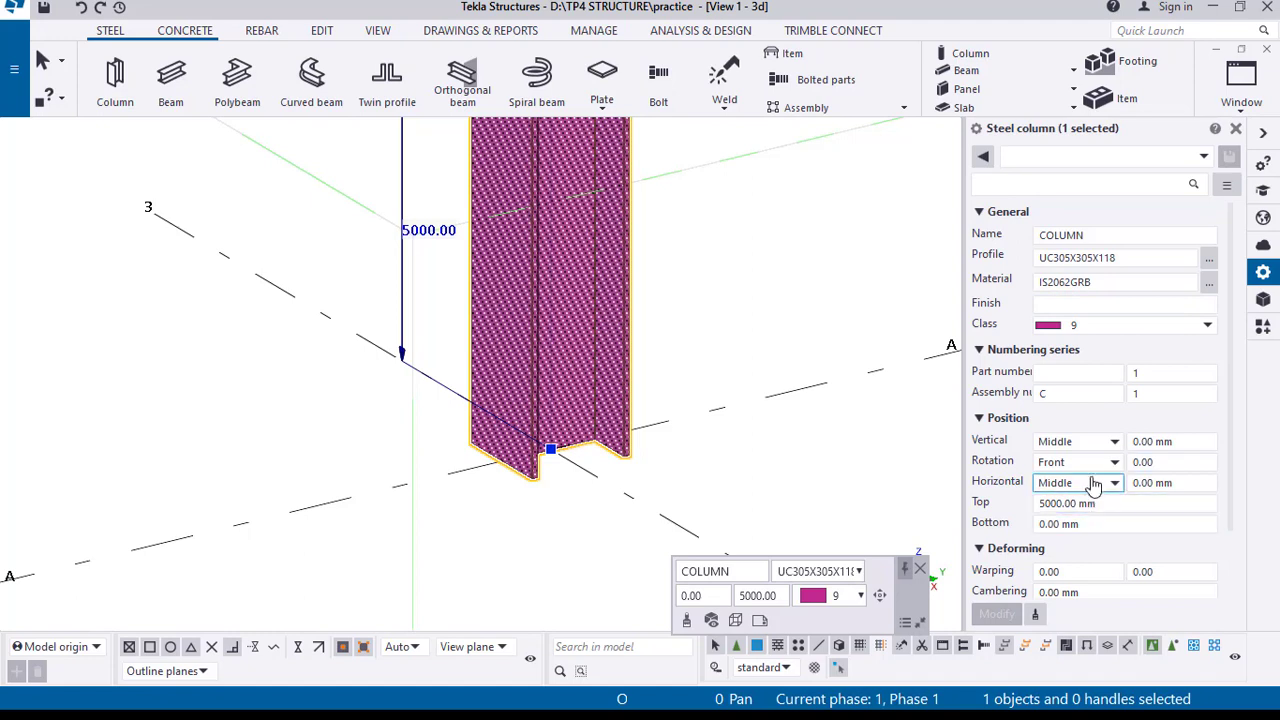
{"action": "left_click", "coordinate": [1095, 464]}
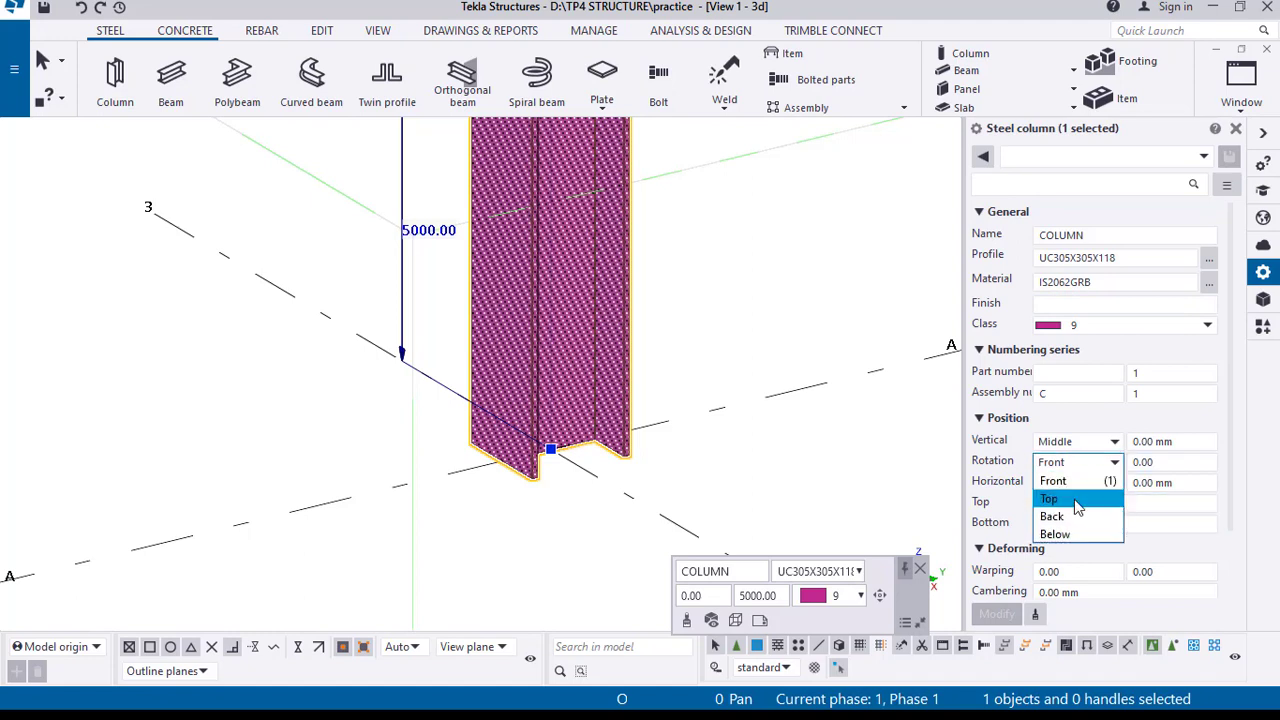
{"action": "left_click", "coordinate": [1085, 497]}
{"action": "left_click", "coordinate": [1002, 622]}
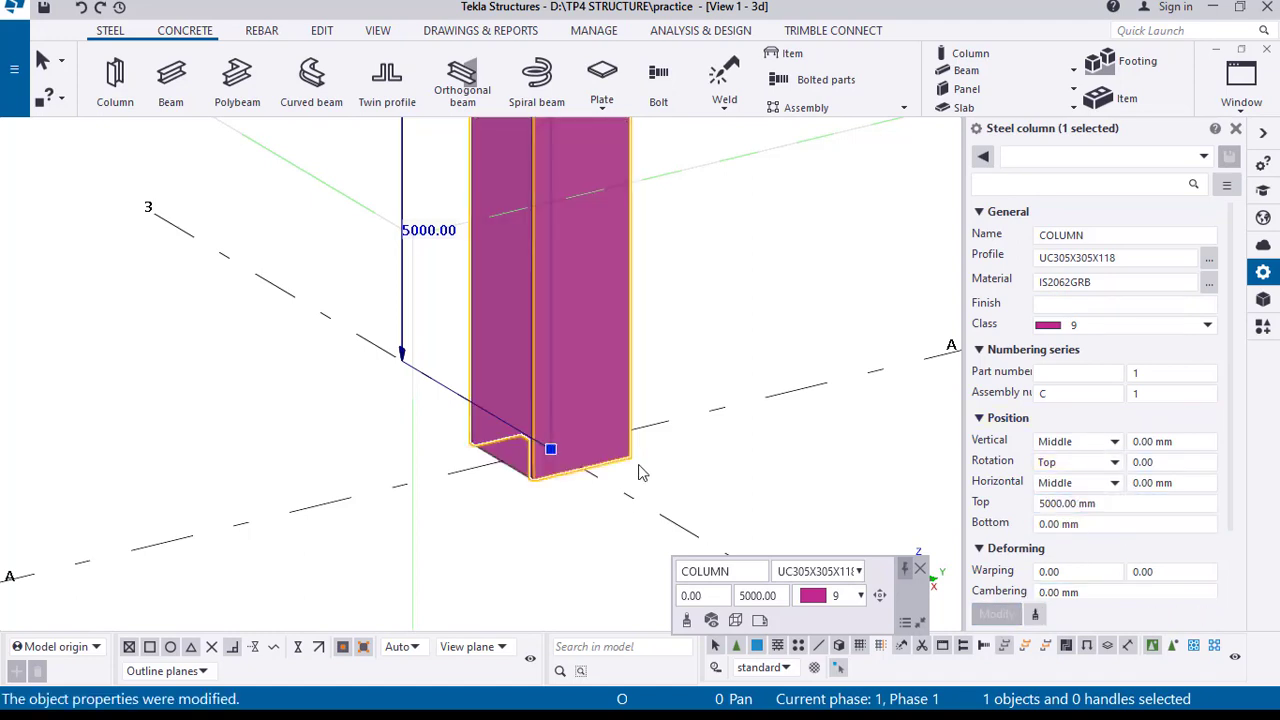
Step: Change the rotated A-3 column's profile to the T-section HFUC152X152X23 from the Half UC profiles and apply it
{"action": "scroll", "coordinate": [630, 432], "scroll_direction": "down", "scroll_amount": 4}
{"action": "middle_click_drag", "start_coordinate": [744, 397], "coordinate": [774, 577]}
{"action": "scroll", "coordinate": [634, 258], "scroll_direction": "up", "scroll_amount": 9}
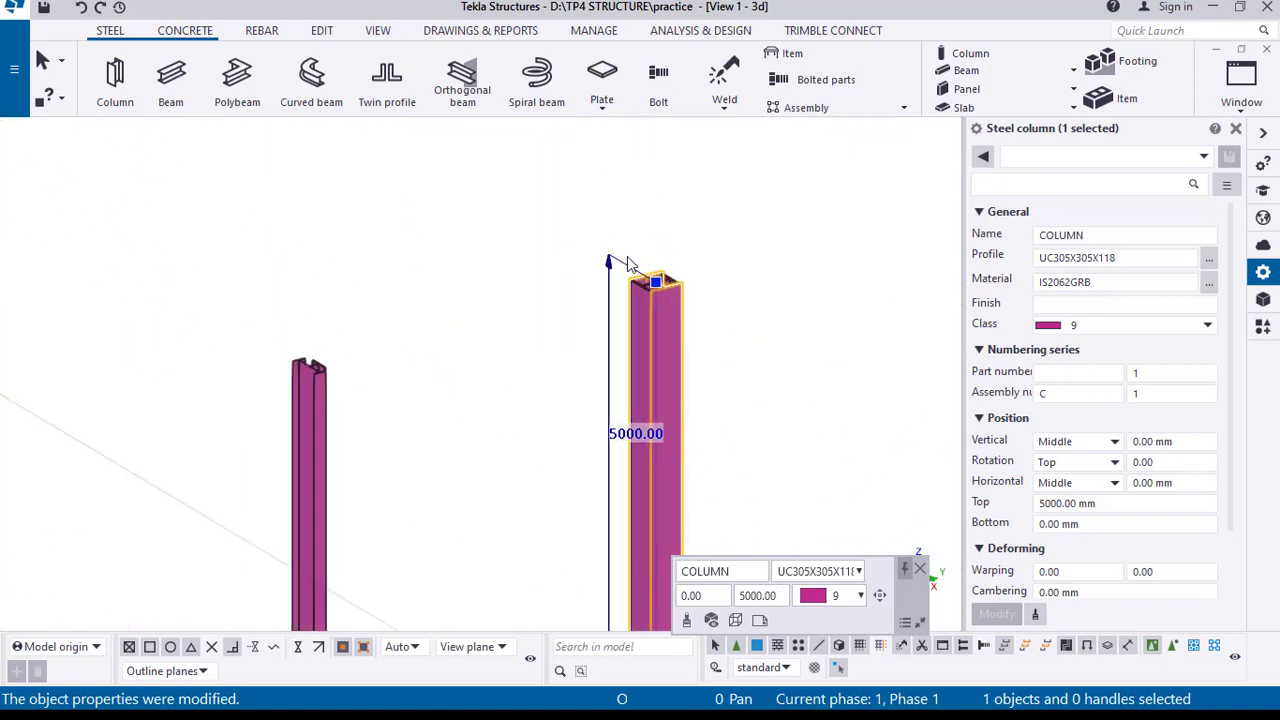
{"action": "scroll", "coordinate": [690, 298], "scroll_direction": "up", "scroll_amount": 2}
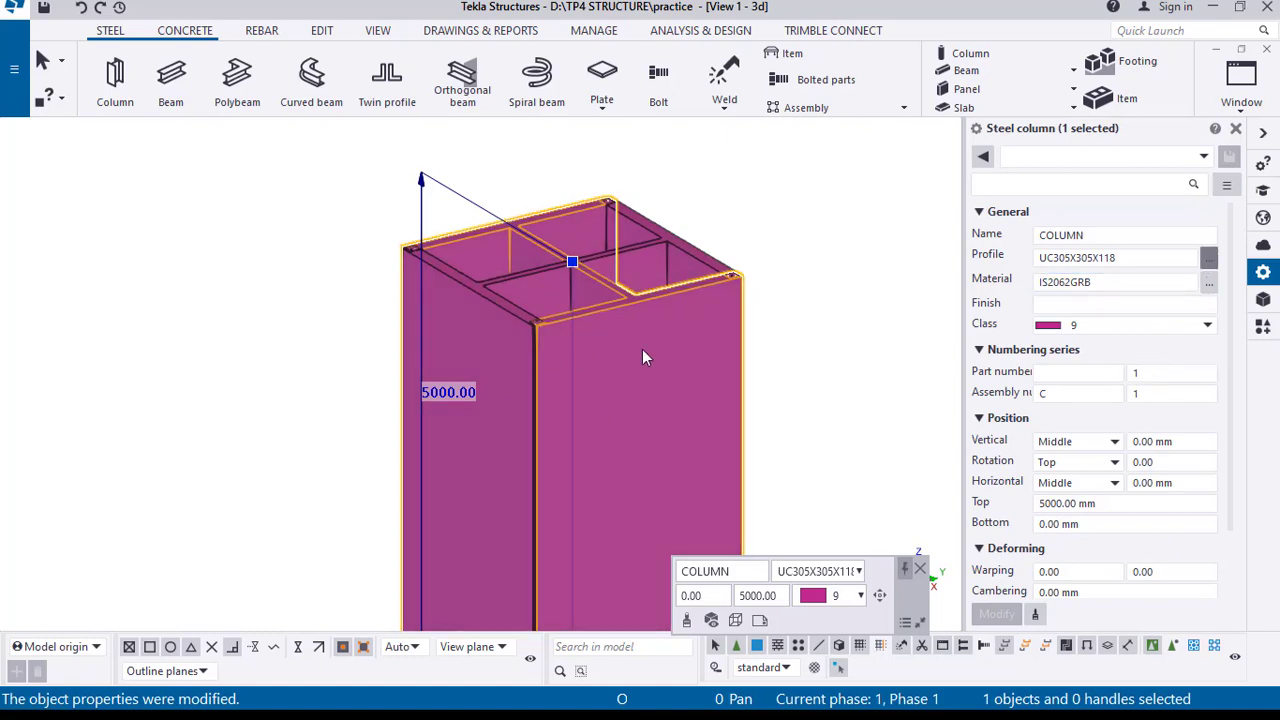
{"action": "scroll", "coordinate": [112, 300], "scroll_direction": "up", "scroll_amount": 3}
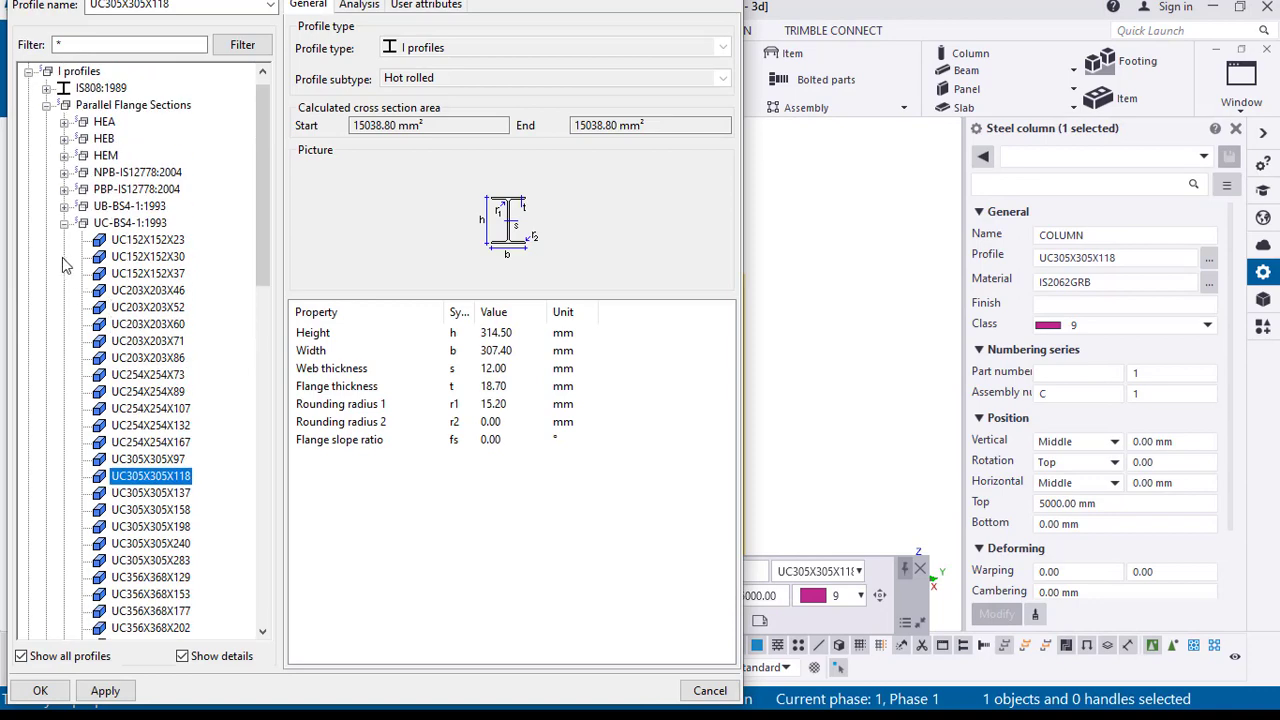
{"action": "left_click", "coordinate": [63, 228]}
{"action": "left_click", "coordinate": [45, 107]}
{"action": "left_click", "coordinate": [45, 108]}
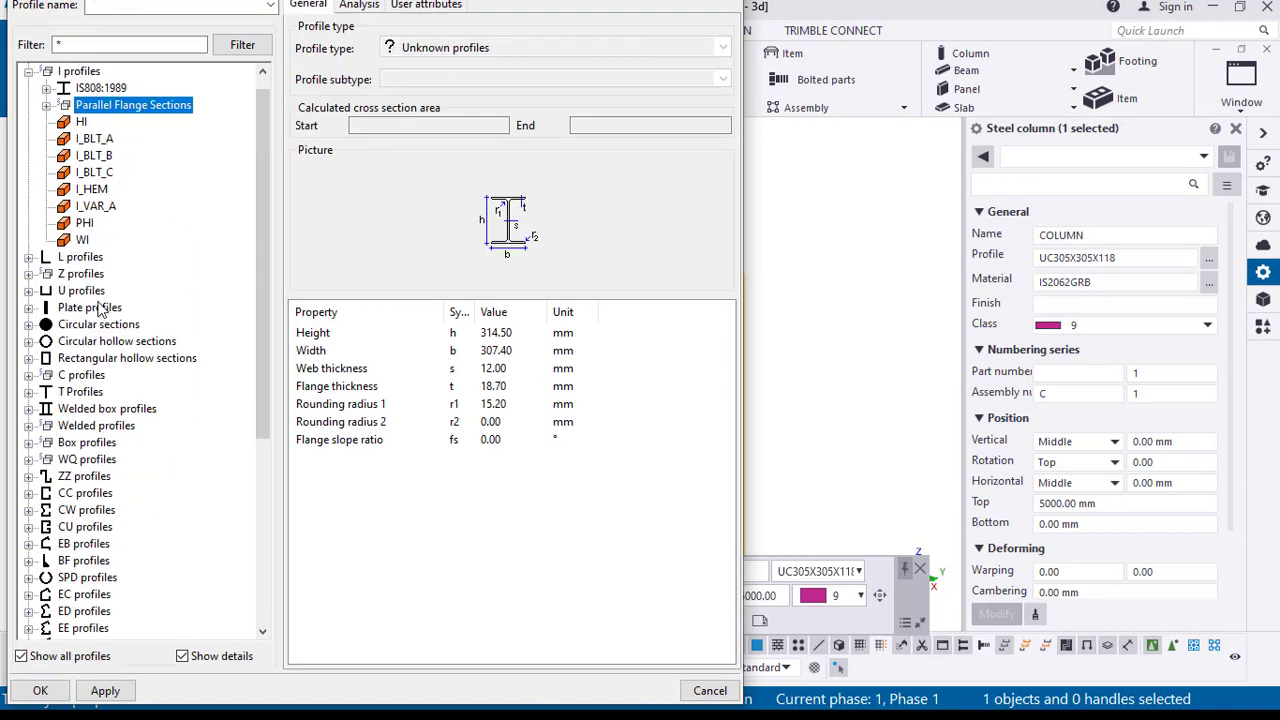
{"action": "left_click", "coordinate": [29, 392]}
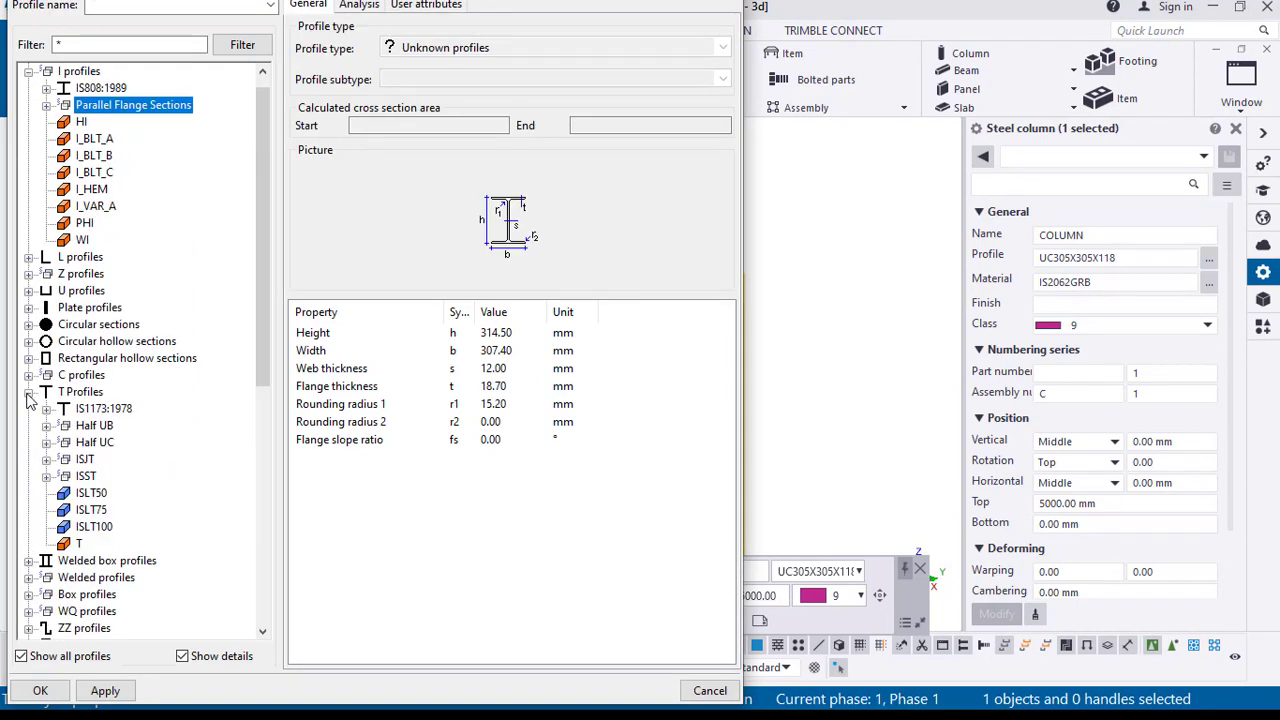
{"action": "left_click", "coordinate": [47, 443]}
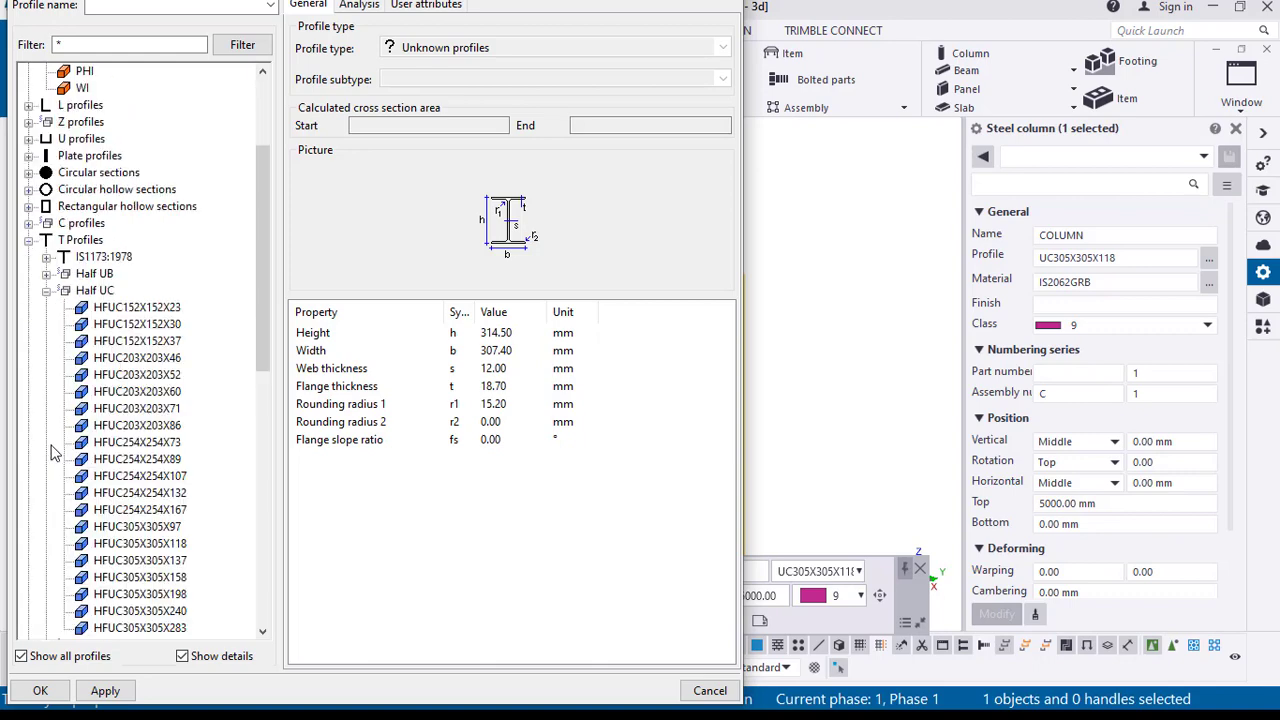
{"action": "double_click", "coordinate": [150, 307]}
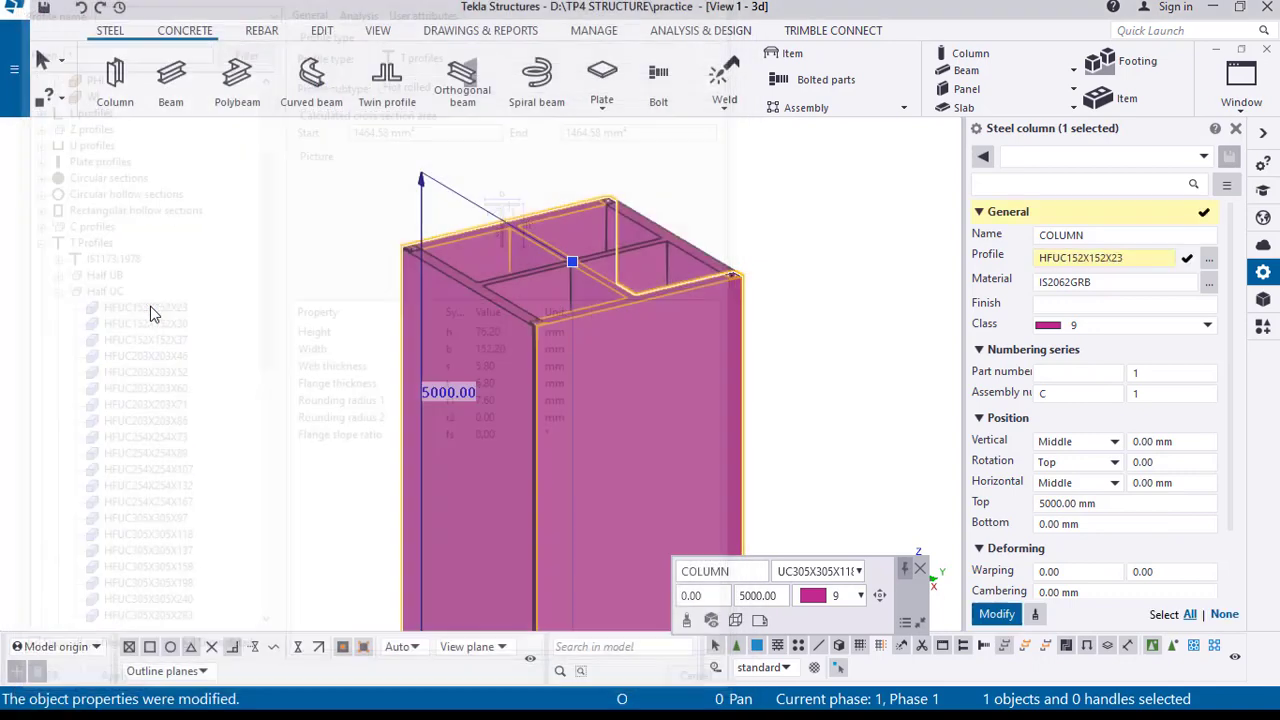
{"action": "left_click", "coordinate": [998, 615]}
Step: Switch to the PLAN @+0 view and examine how the T-section sits against the I-section's web at A-3
{"action": "middle_click_drag", "start_coordinate": [639, 345], "coordinate": [640, 330]}
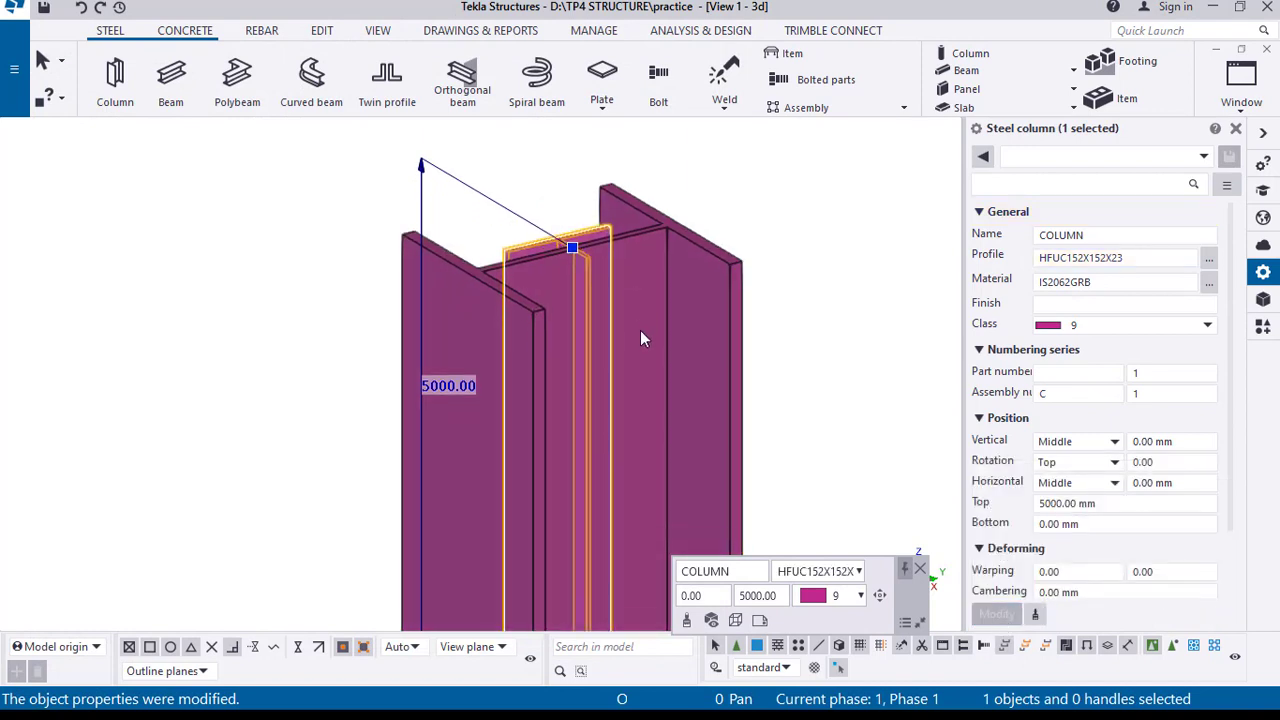
{"action": "key", "text": "ctrl+Tab"}
{"action": "key", "text": "ctrl+Tab"}
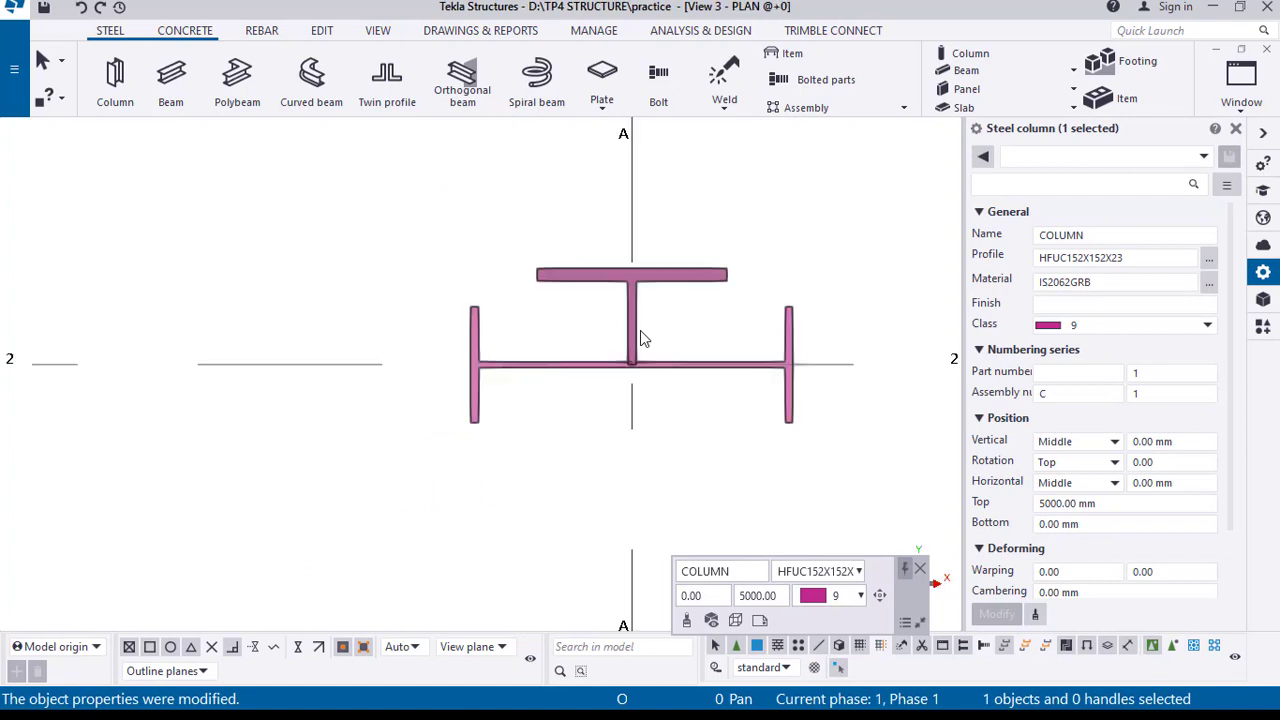
{"action": "scroll", "coordinate": [614, 400], "scroll_direction": "down", "scroll_amount": 5}
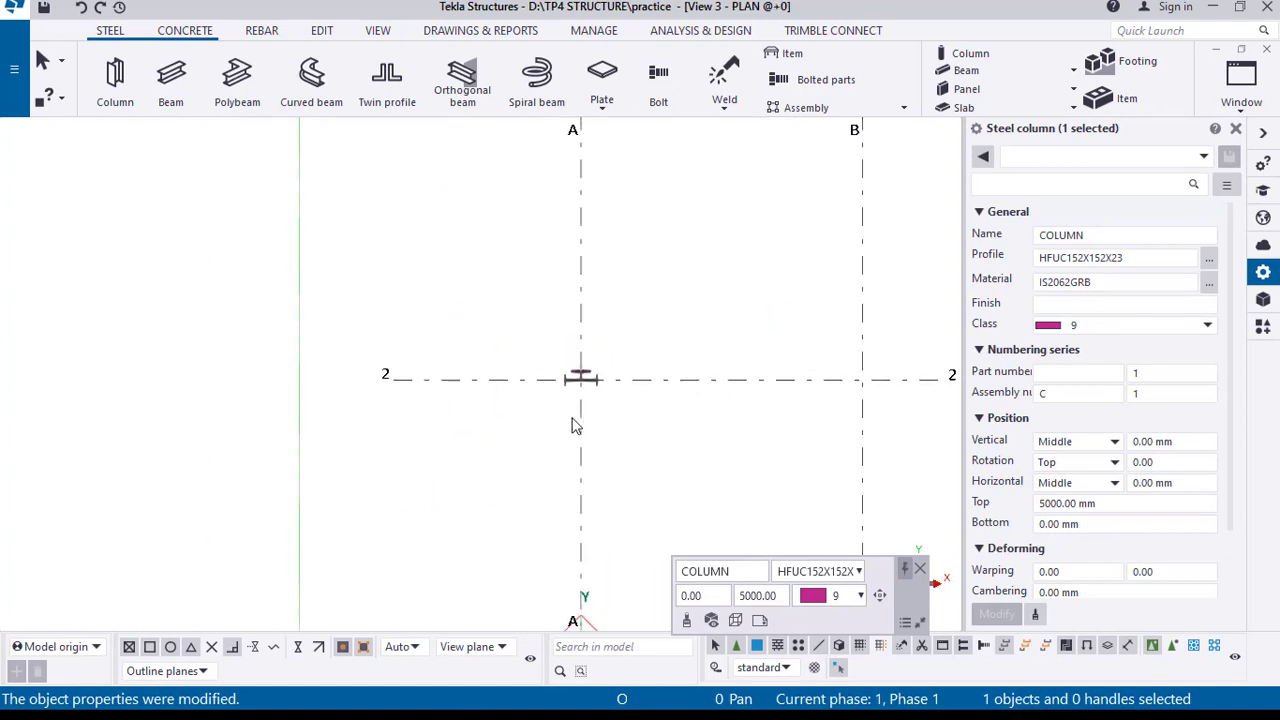
{"action": "middle_click_drag", "start_coordinate": [691, 275], "coordinate": [680, 528]}
{"action": "scroll", "coordinate": [570, 290], "scroll_direction": "up", "scroll_amount": 8}
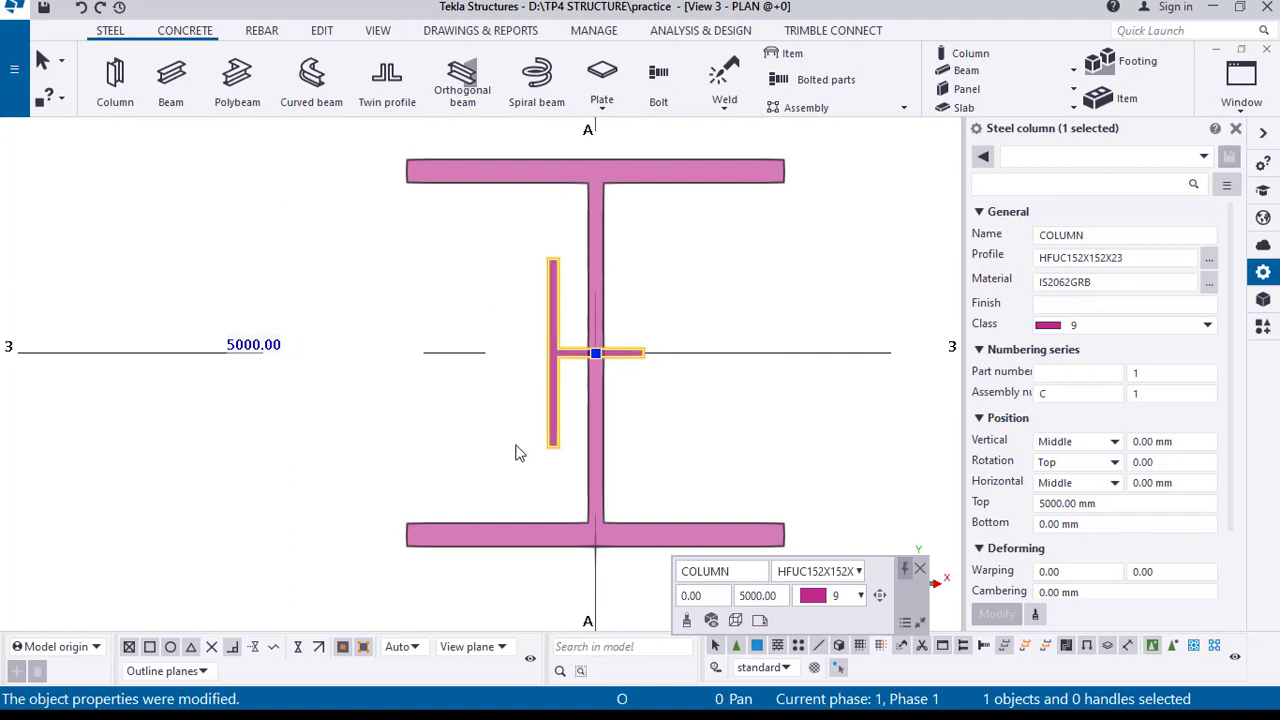
Step: Try the Up vertical position for the A-3 T-section column and apply it
{"action": "left_click", "coordinate": [1082, 441]}
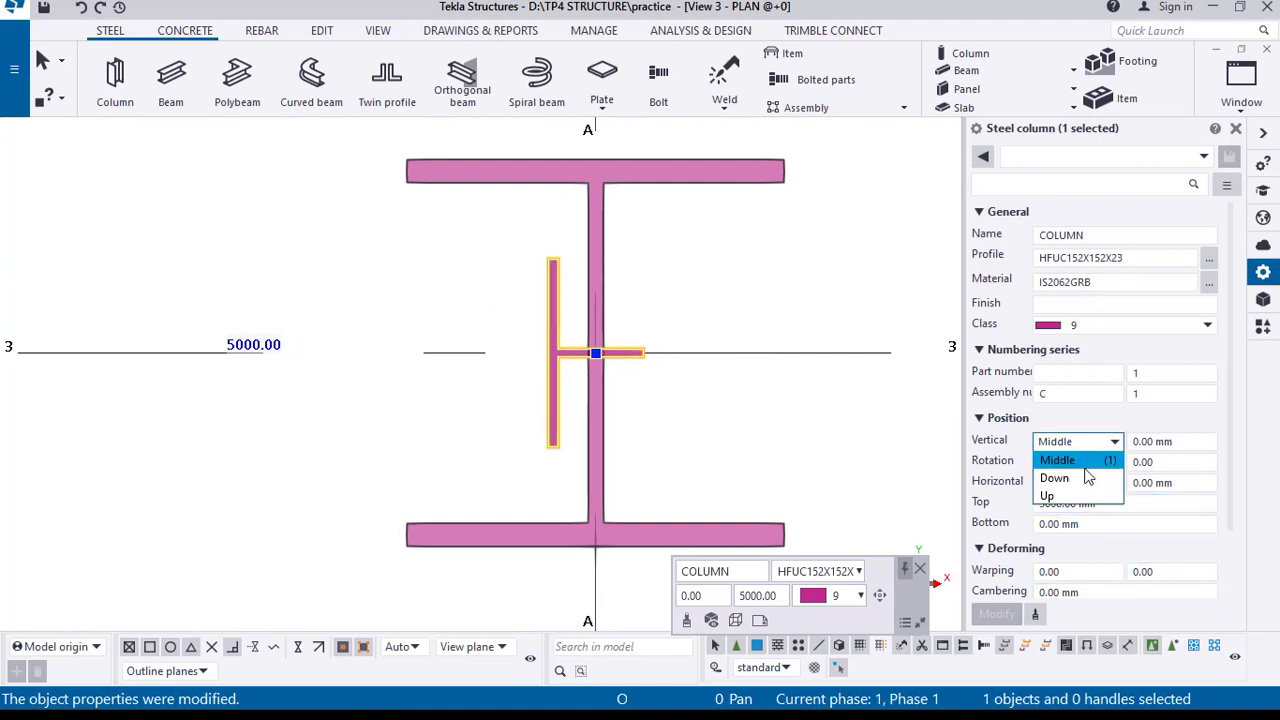
{"action": "left_click", "coordinate": [1056, 478]}
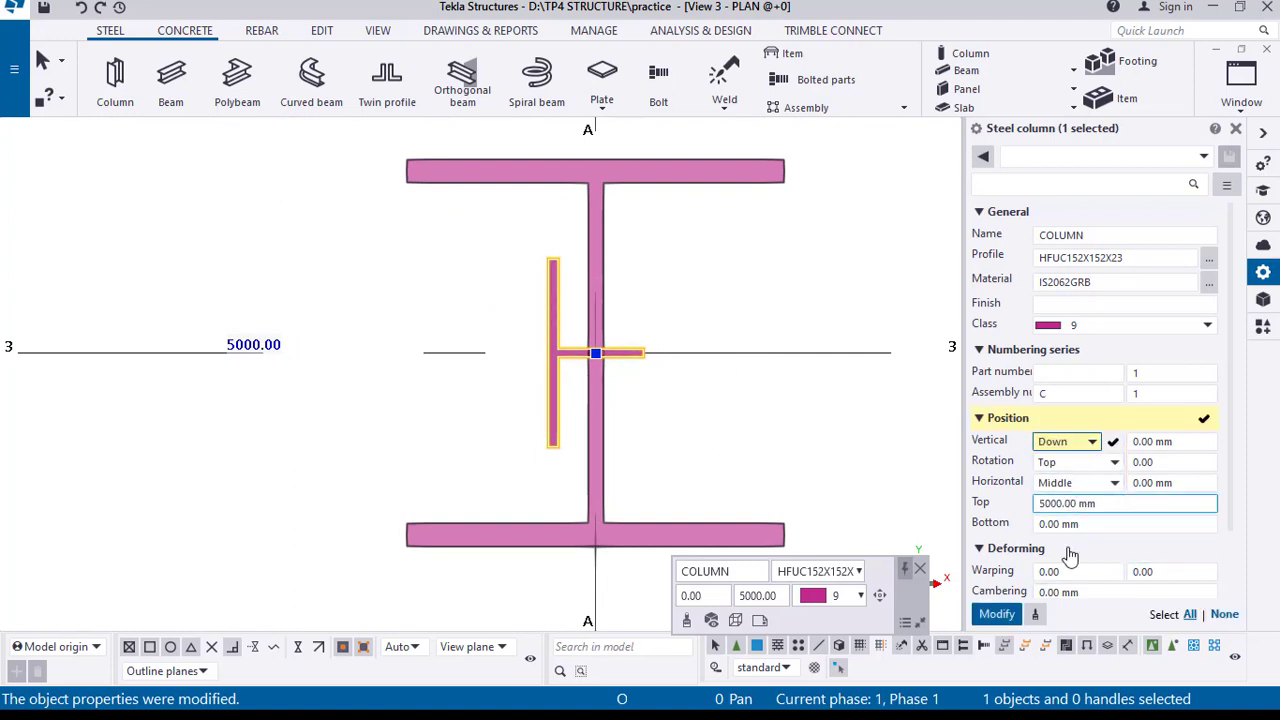
{"action": "left_click", "coordinate": [1056, 499]}
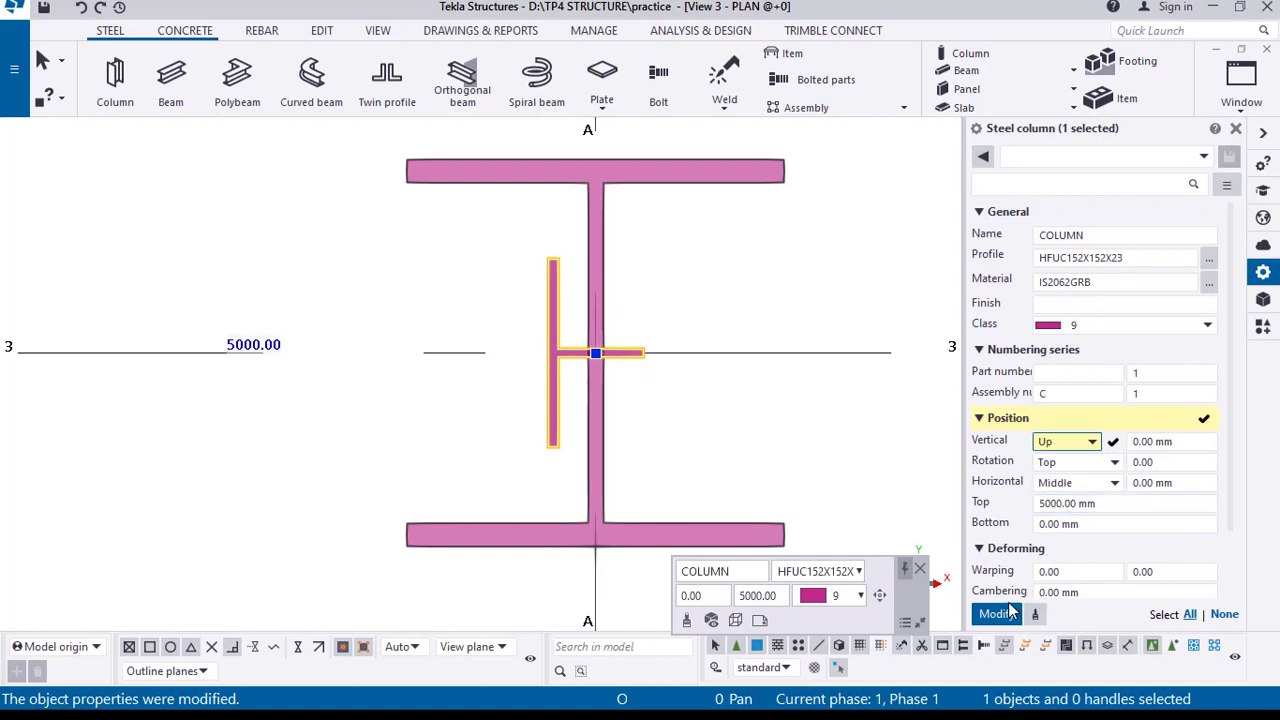
{"action": "left_click", "coordinate": [997, 613]}
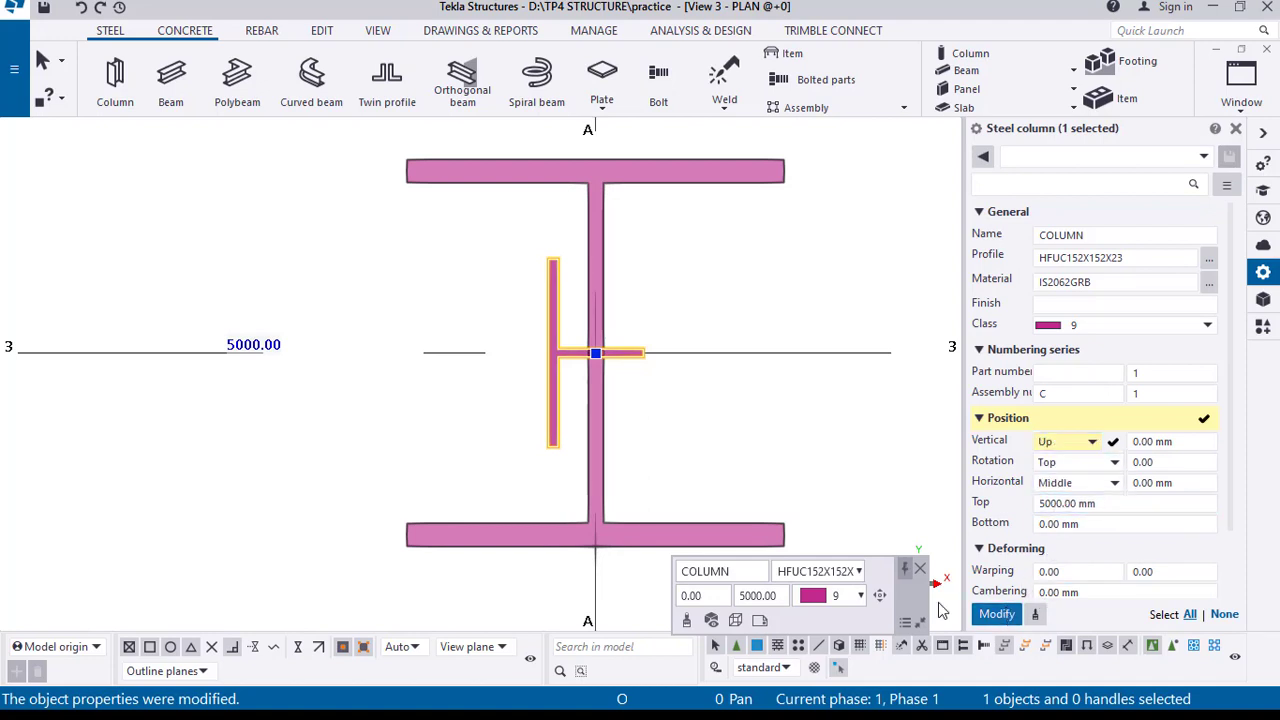
Step: Set the A-3 T-section column's vertical position to Middle and its horizontal position to Left, and apply both
{"action": "left_click", "coordinate": [1082, 441]}
{"action": "left_click", "coordinate": [1070, 458]}
{"action": "left_click", "coordinate": [1078, 483]}
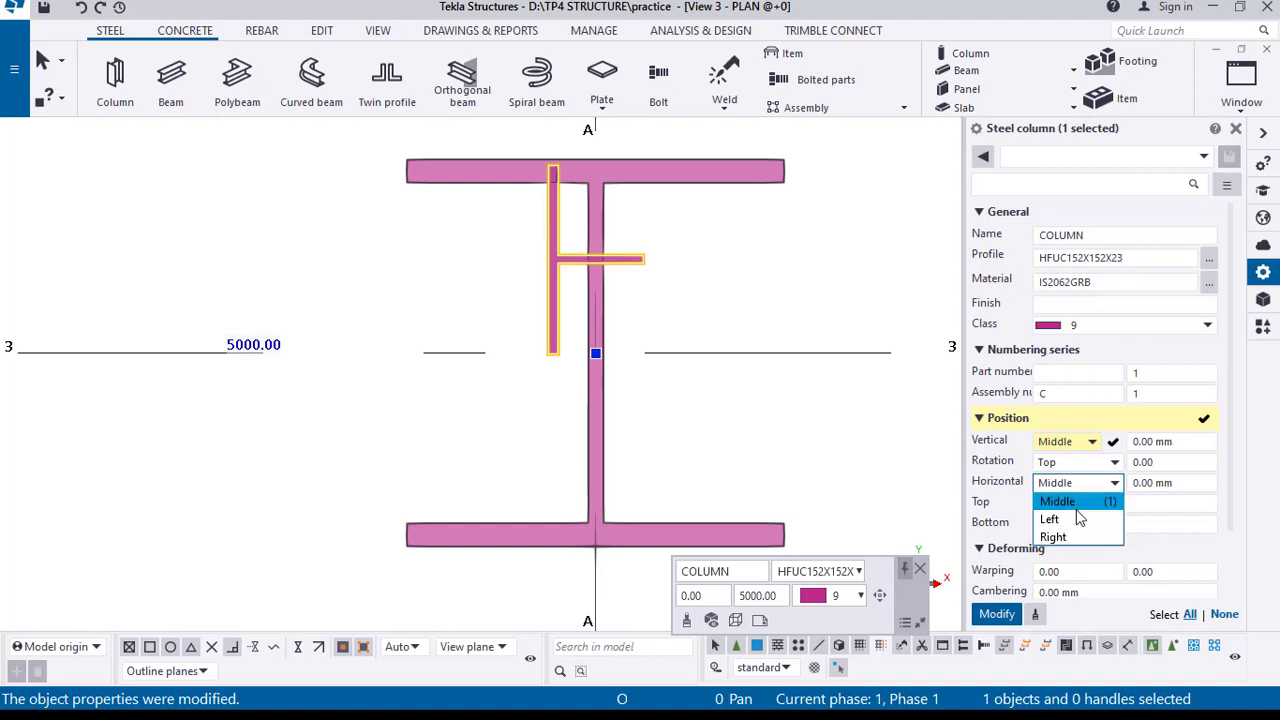
{"action": "left_click", "coordinate": [1058, 518]}
{"action": "left_click", "coordinate": [987, 614]}
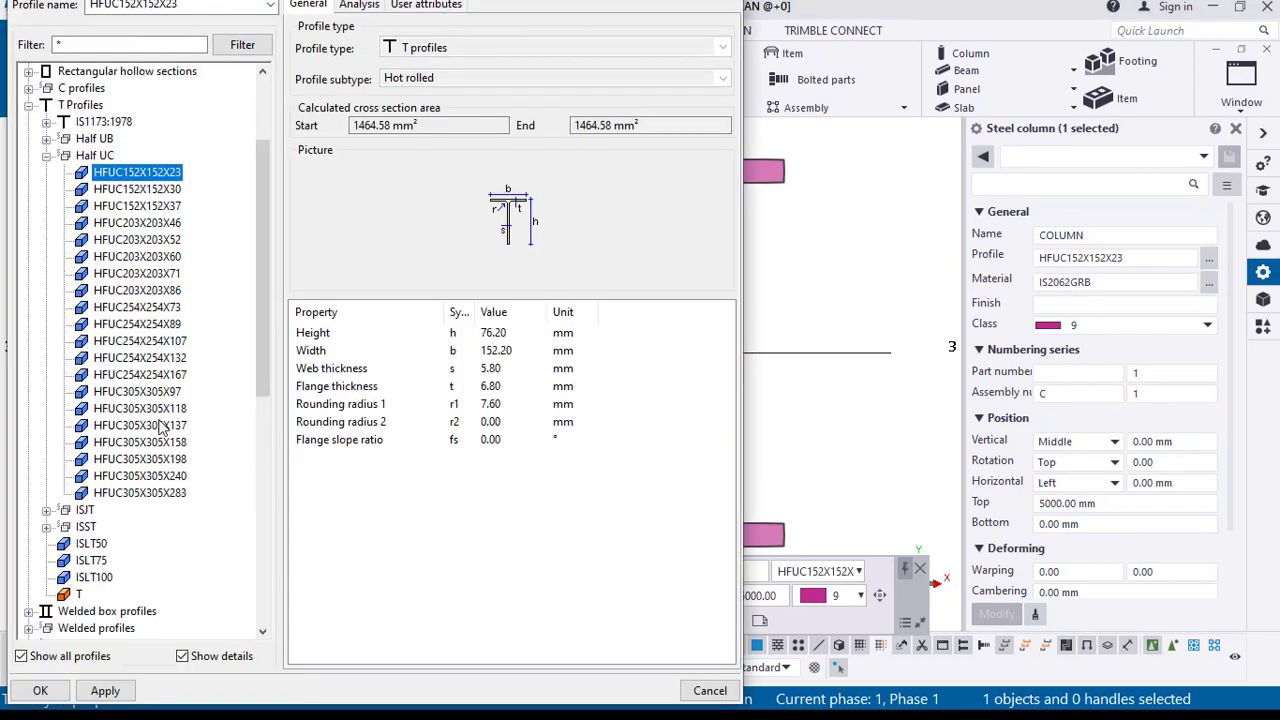
Step: Change the A-3 T-section column's profile to HFUC254X254X107 from the Half UC profiles, apply it and deselect the column
{"action": "double_click", "coordinate": [140, 341]}
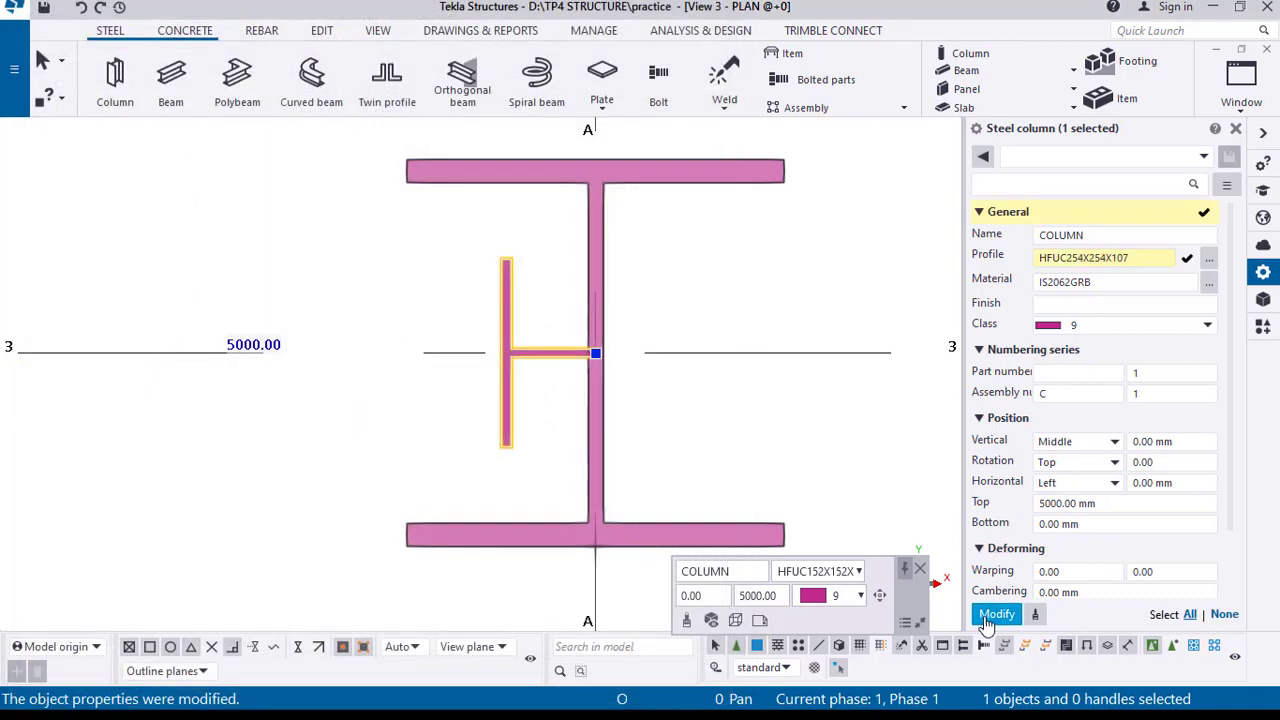
{"action": "left_click", "coordinate": [990, 616]}
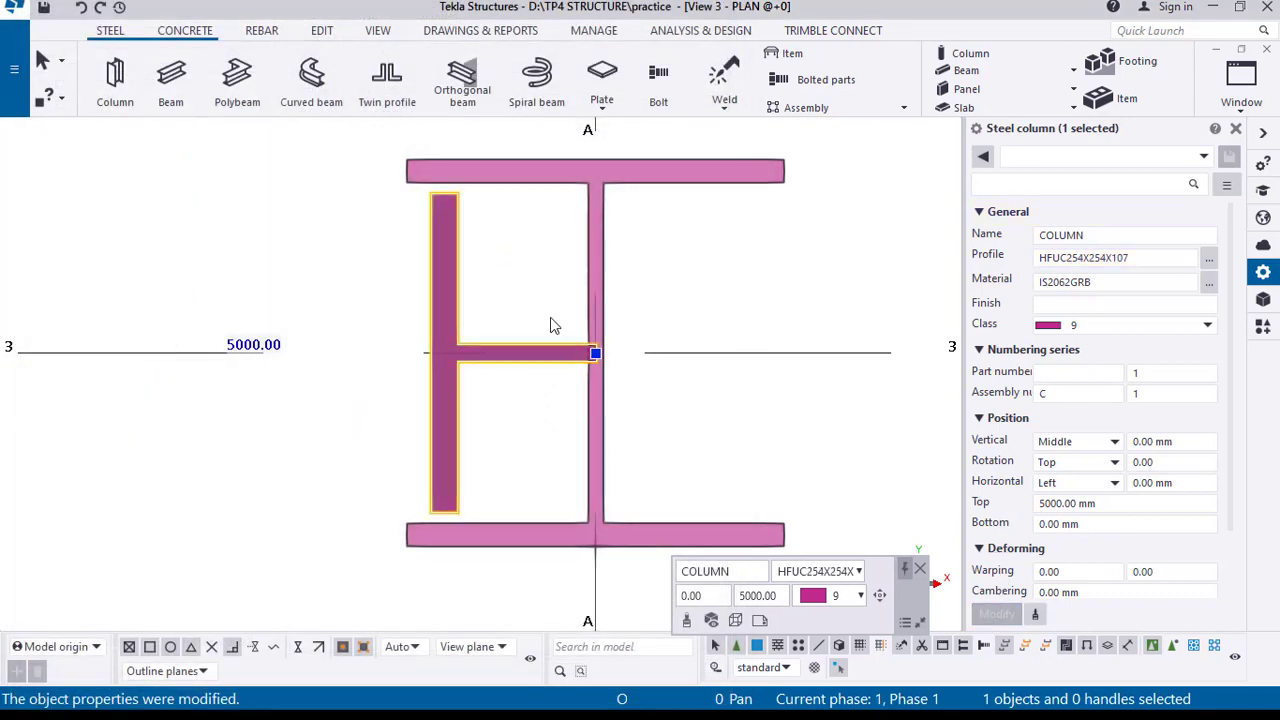
{"action": "scroll", "coordinate": [447, 256], "scroll_direction": "down", "scroll_amount": 2}
{"action": "left_click", "coordinate": [1089, 394]}
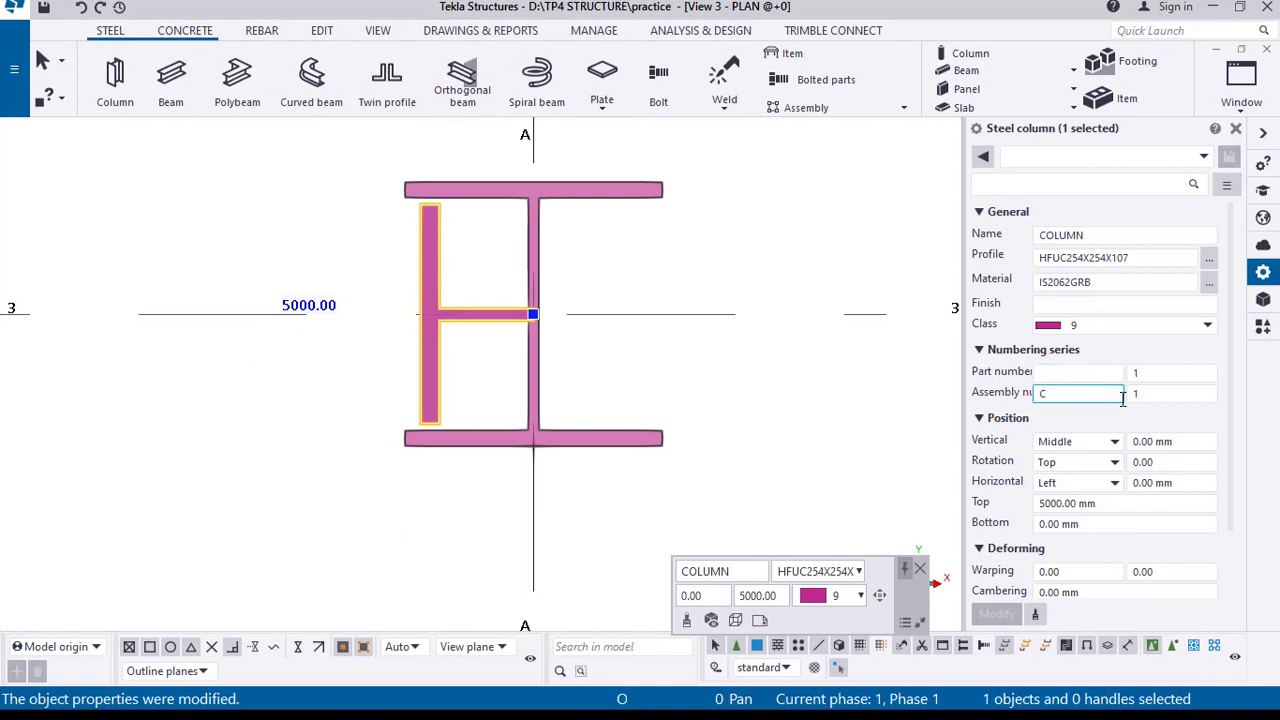
{"action": "left_click", "coordinate": [679, 338]}
Step: Examine how the T-section fits between the I-section's flanges at A-3, and select the T-section column
{"action": "middle_click_drag", "start_coordinate": [601, 376], "coordinate": [654, 373]}
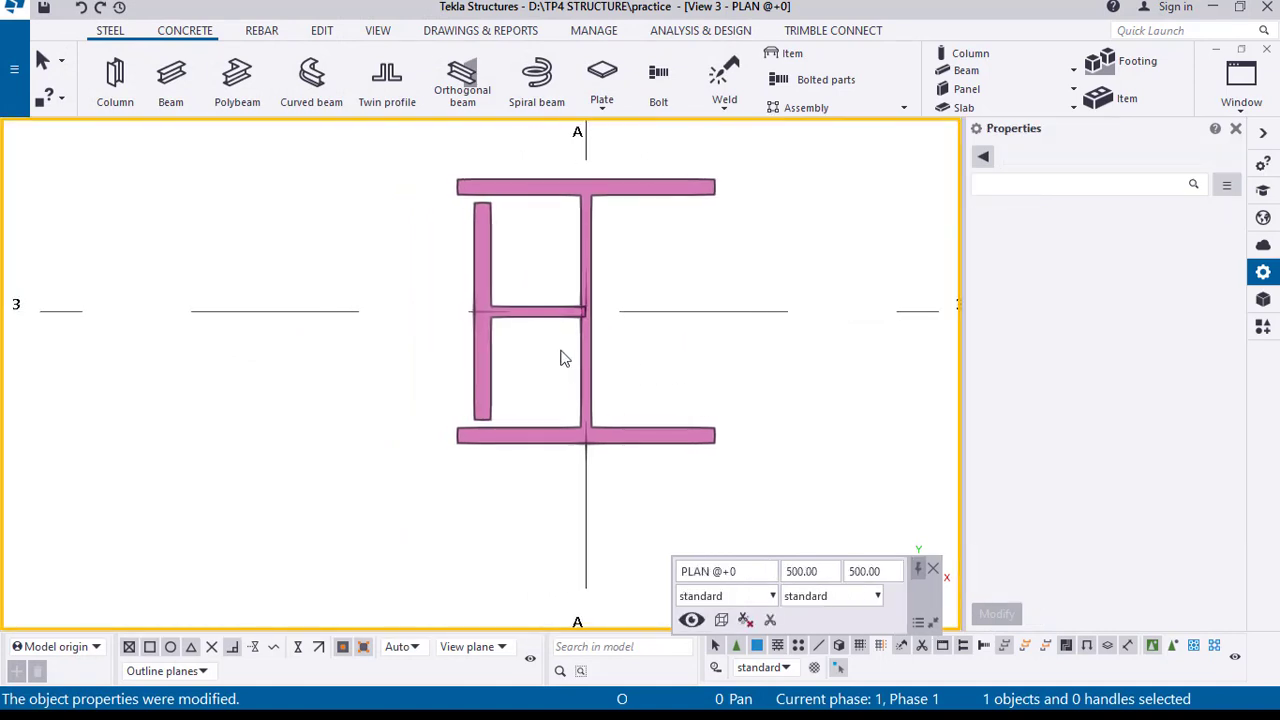
{"action": "left_click", "coordinate": [551, 329]}
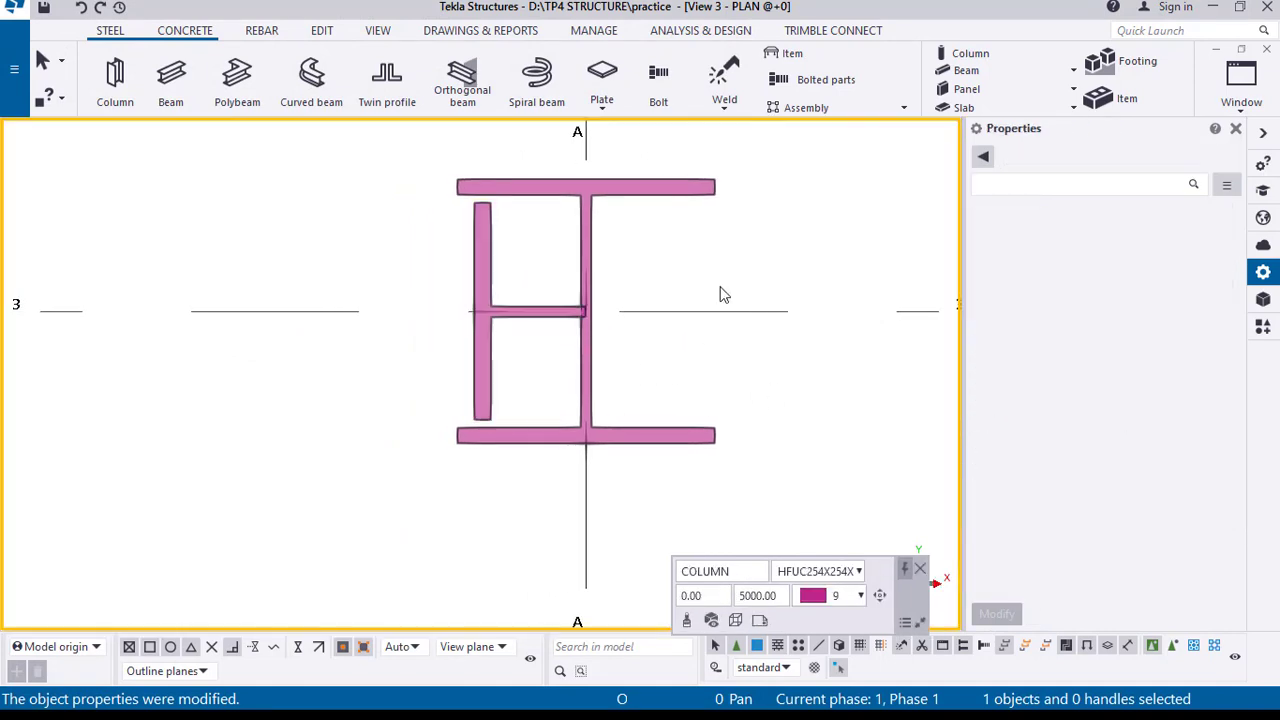
{"action": "middle_click_drag", "start_coordinate": [724, 294], "coordinate": [722, 311]}
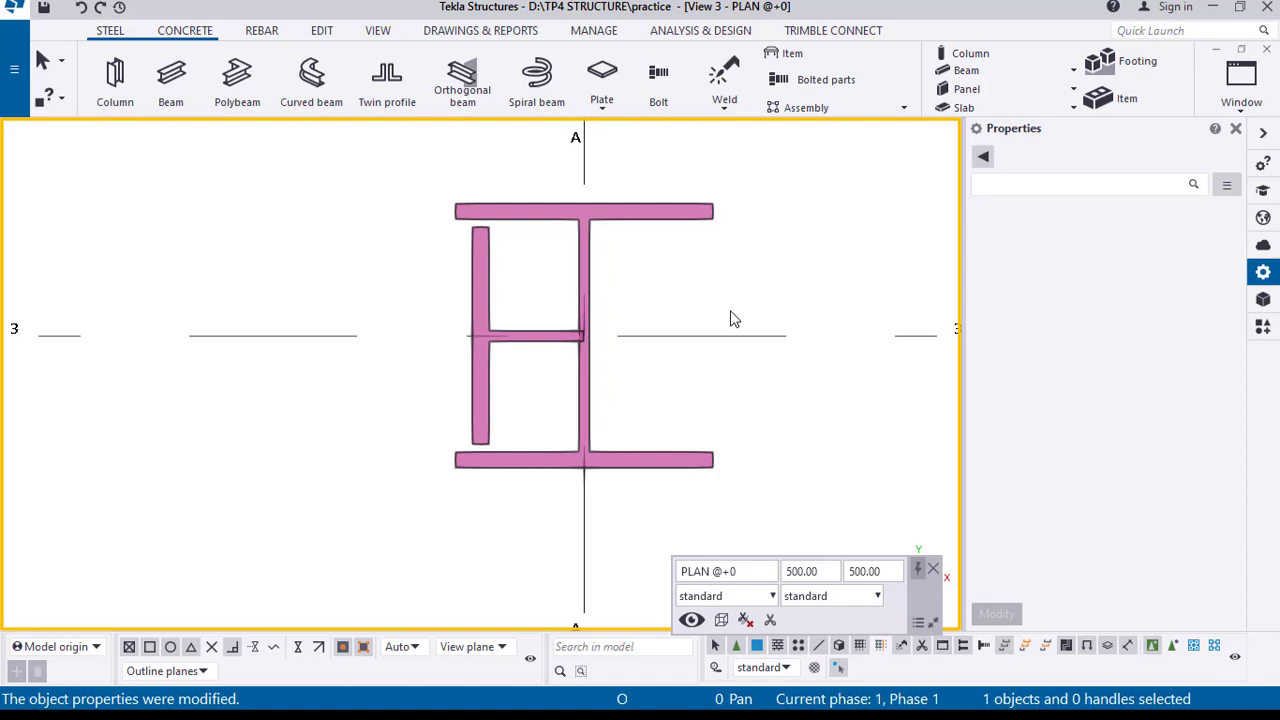
{"action": "left_click", "coordinate": [488, 268]}
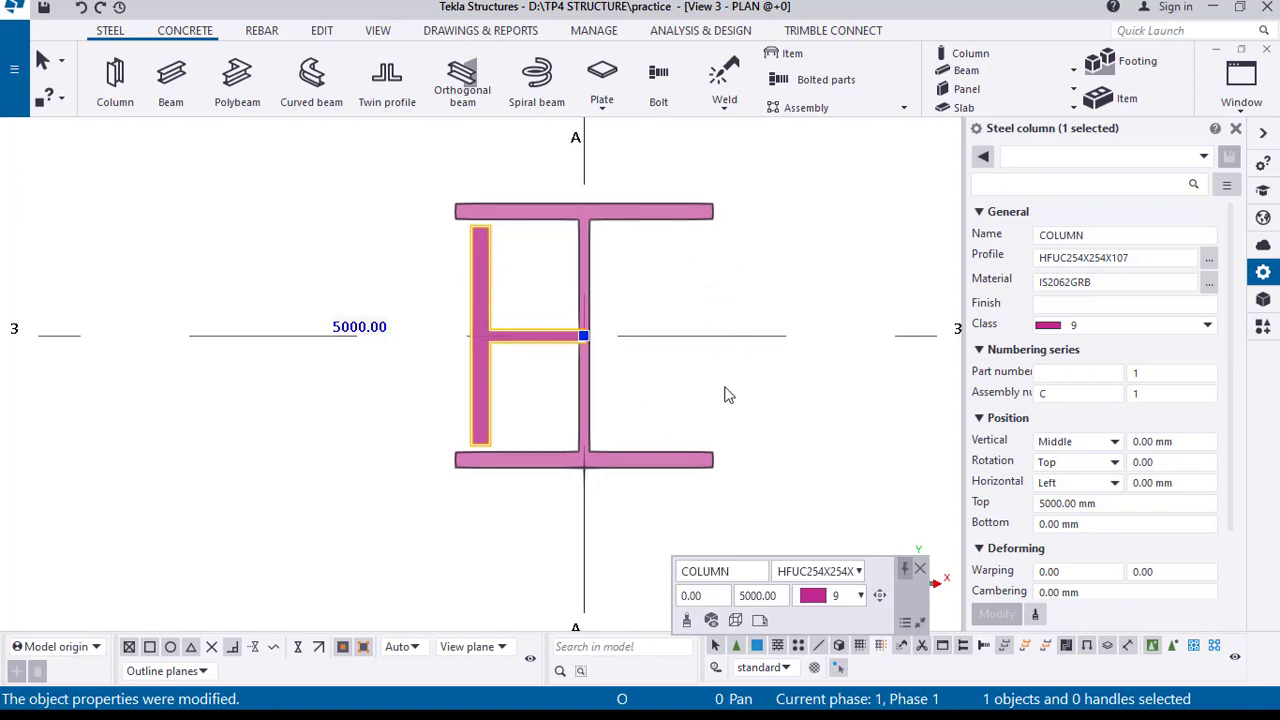
Step: Mirror-copy the A-3 T-section column about the centreline of the I-section's web along grid line A and deselect it
{"action": "right_click", "coordinate": [521, 345]}
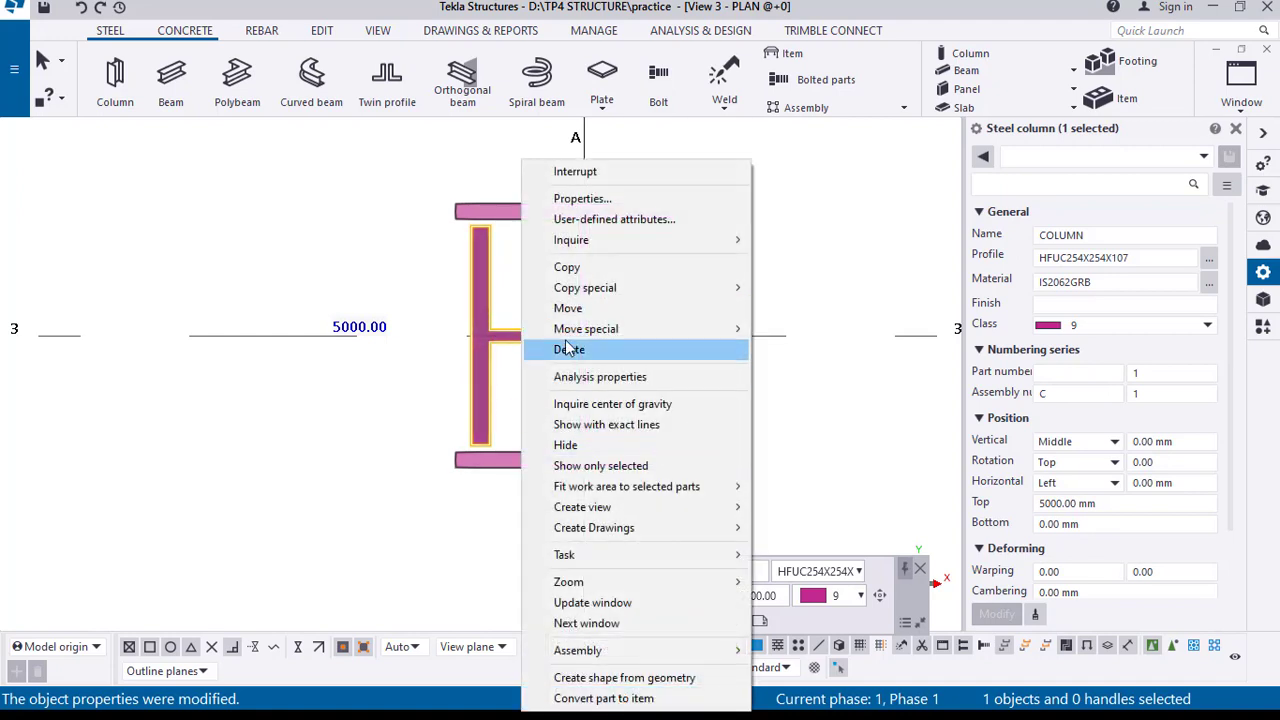
{"action": "mouse_move", "coordinate": [657, 288]}
{"action": "left_click", "coordinate": [800, 329]}
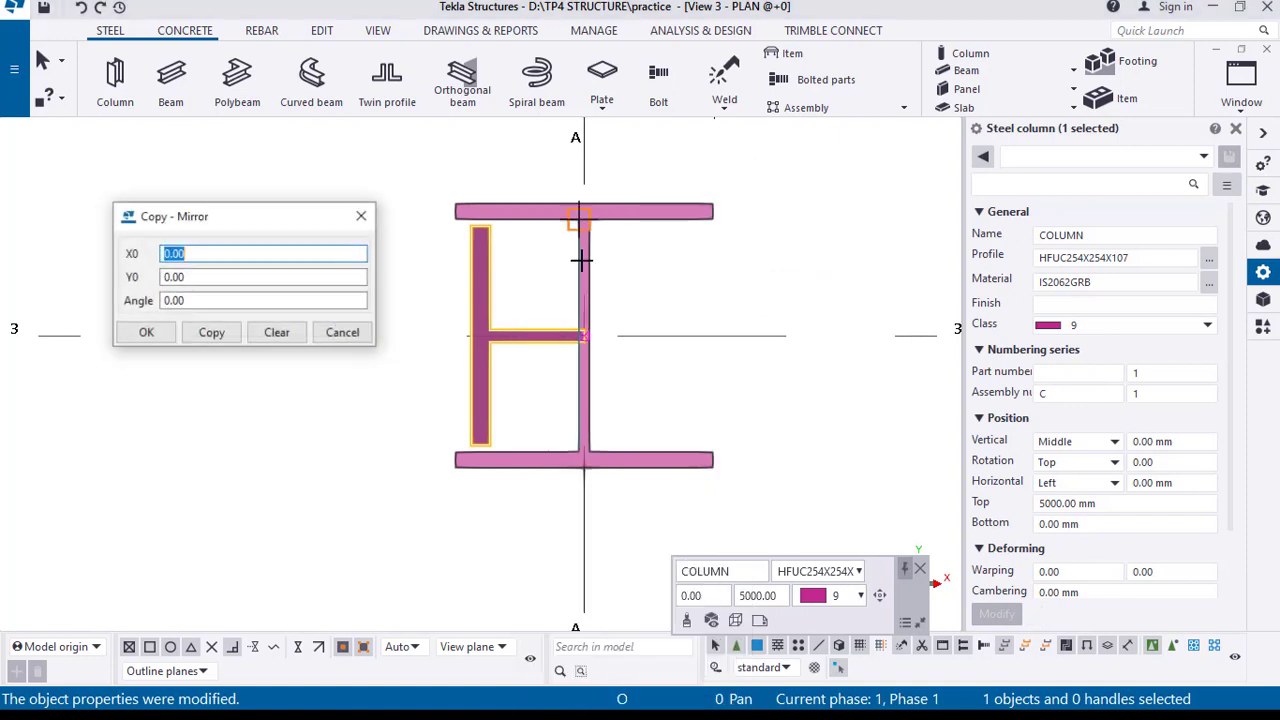
{"action": "left_click", "coordinate": [585, 201]}
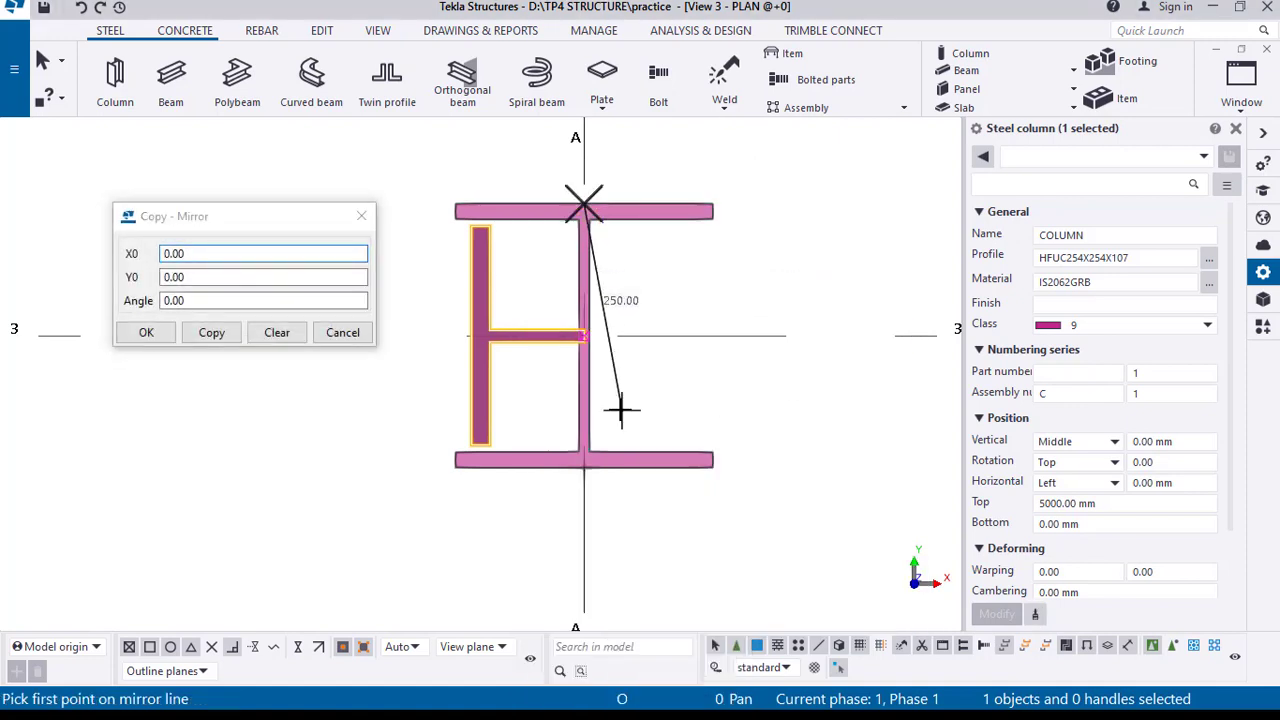
{"action": "left_click", "coordinate": [584, 465]}
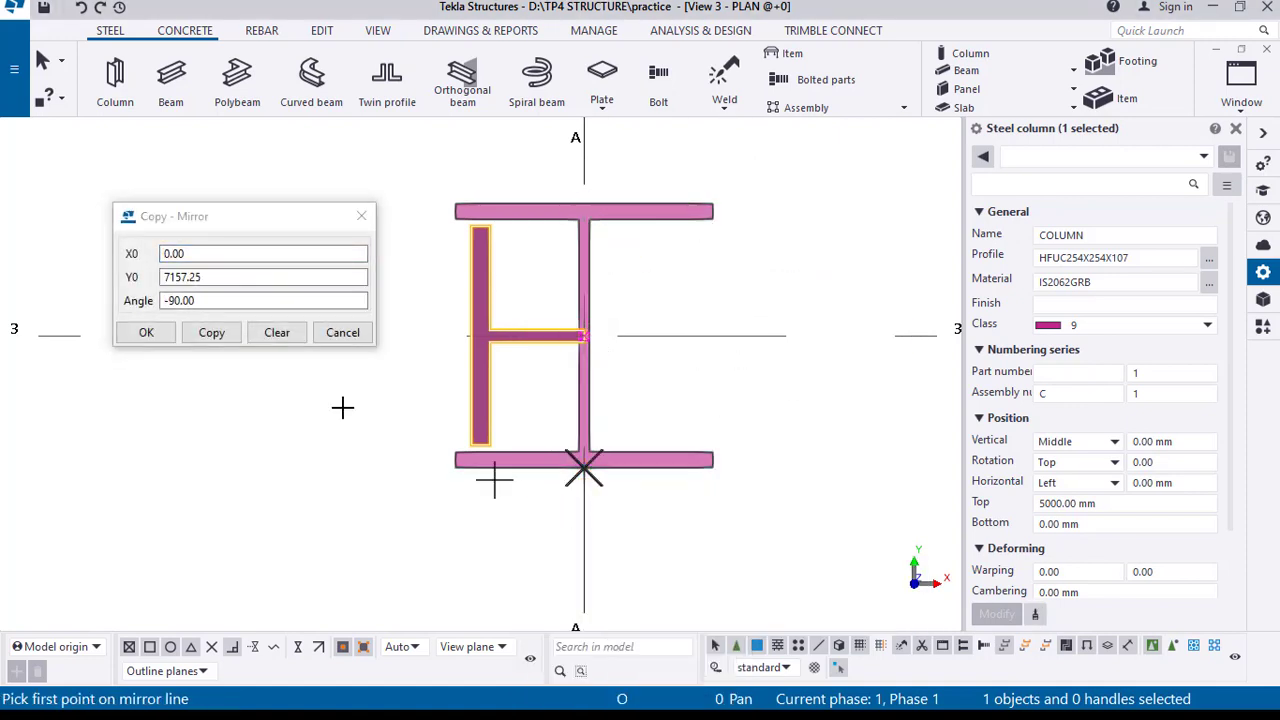
{"action": "left_click", "coordinate": [218, 336]}
{"action": "left_click", "coordinate": [145, 333]}
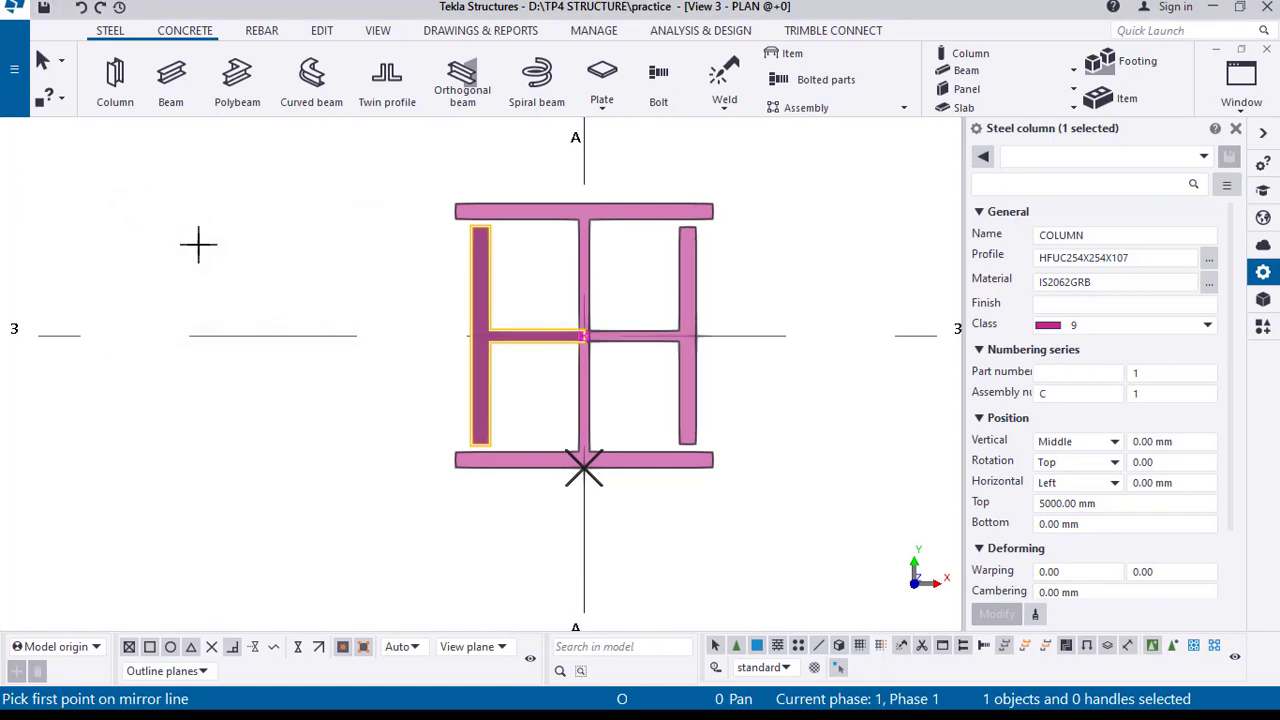
{"action": "right_click", "coordinate": [200, 245]}
{"action": "left_click", "coordinate": [209, 256]}
{"action": "left_click", "coordinate": [352, 303]}
Step: Examine the combined I- and T-section column at A-3 in plan and 3D, alongside the columns at A-1 and A-2
{"action": "scroll", "coordinate": [354, 304], "scroll_direction": "down", "scroll_amount": 2}
{"action": "middle_click_drag", "start_coordinate": [622, 415], "coordinate": [637, 379]}
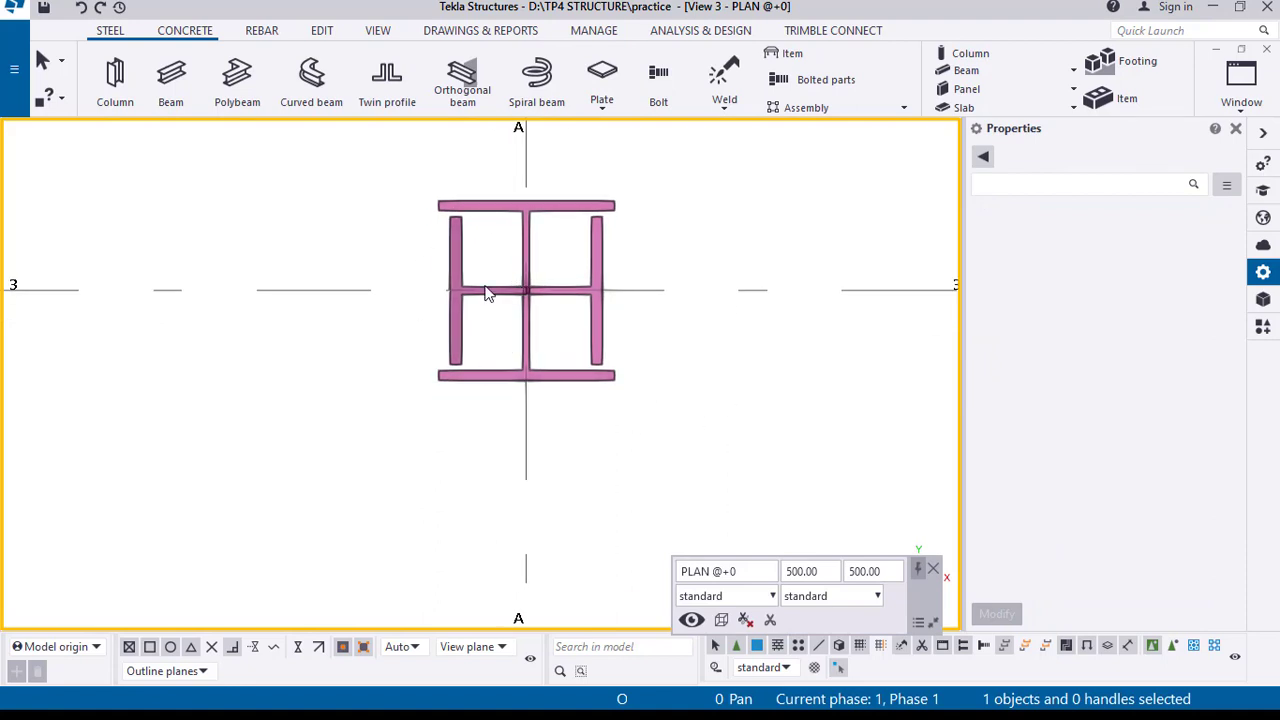
{"action": "left_click", "coordinate": [462, 262]}
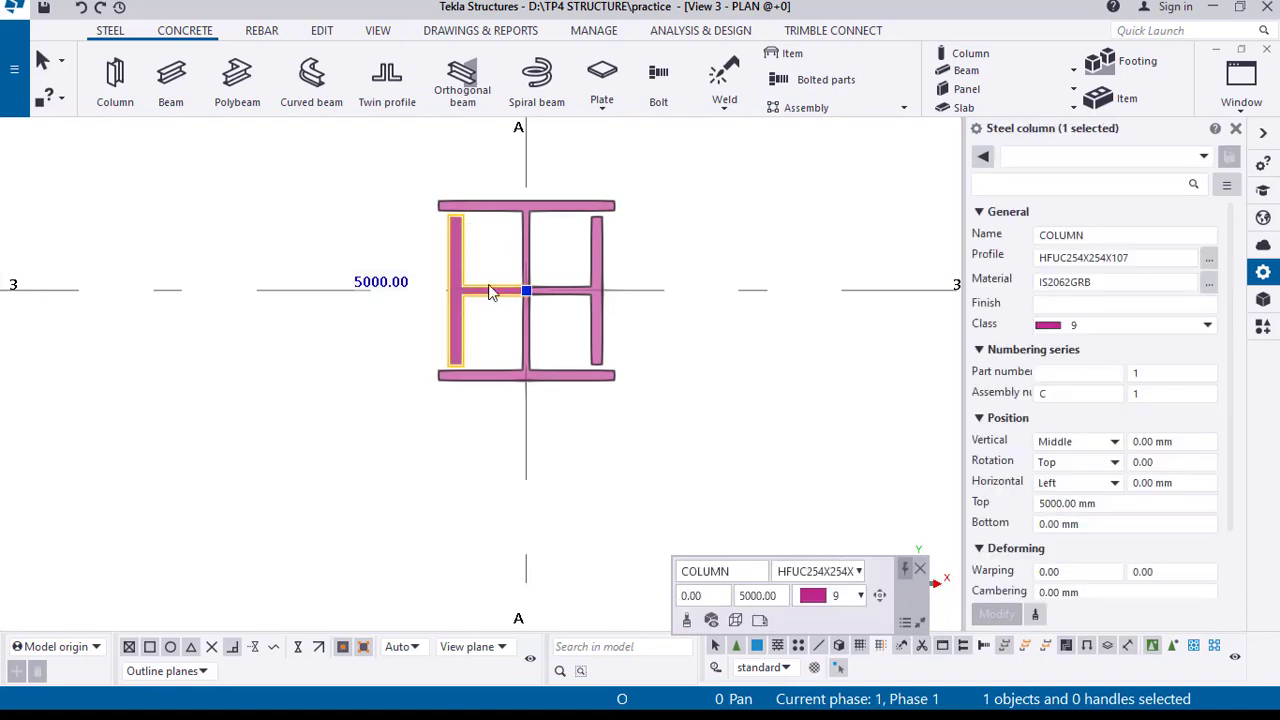
{"action": "left_click", "coordinate": [603, 407]}
{"action": "middle_click_drag", "start_coordinate": [614, 413], "coordinate": [631, 472]}
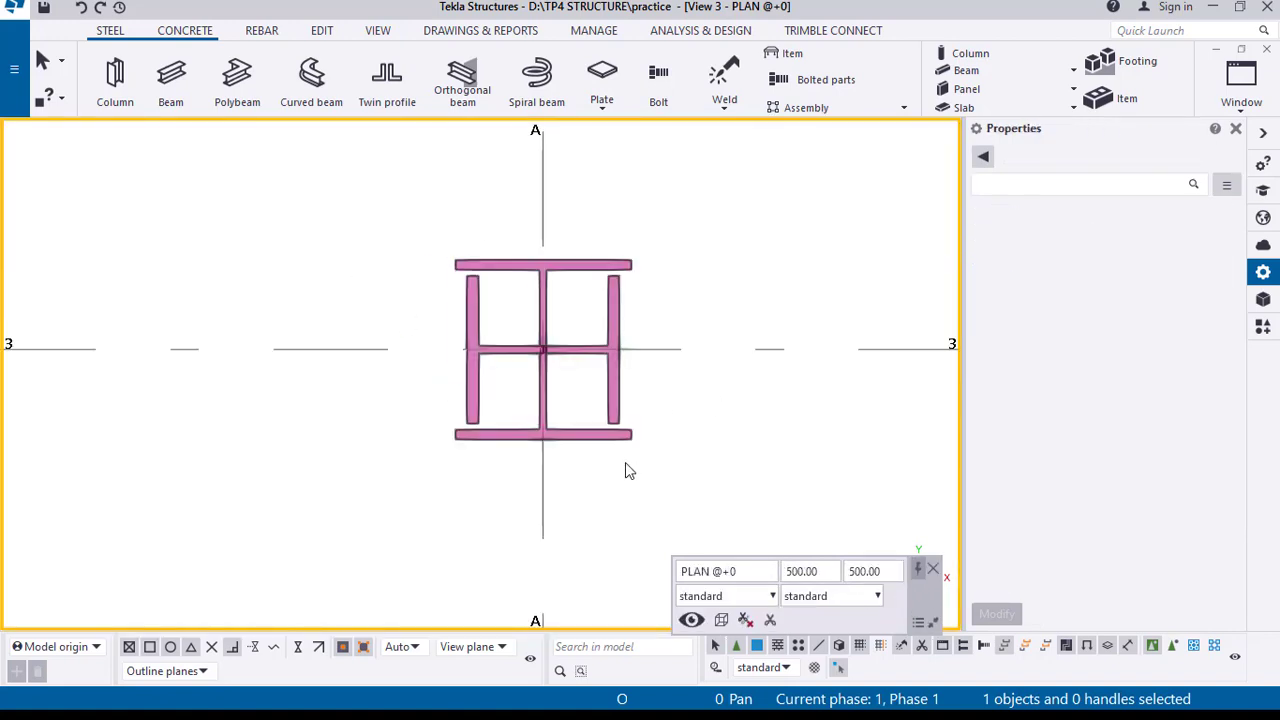
{"action": "key", "text": "ctrl+Tab"}
{"action": "scroll", "coordinate": [606, 322], "scroll_direction": "down", "scroll_amount": 3}
{"action": "middle_click_drag", "start_coordinate": [646, 406], "coordinate": [638, 305]}
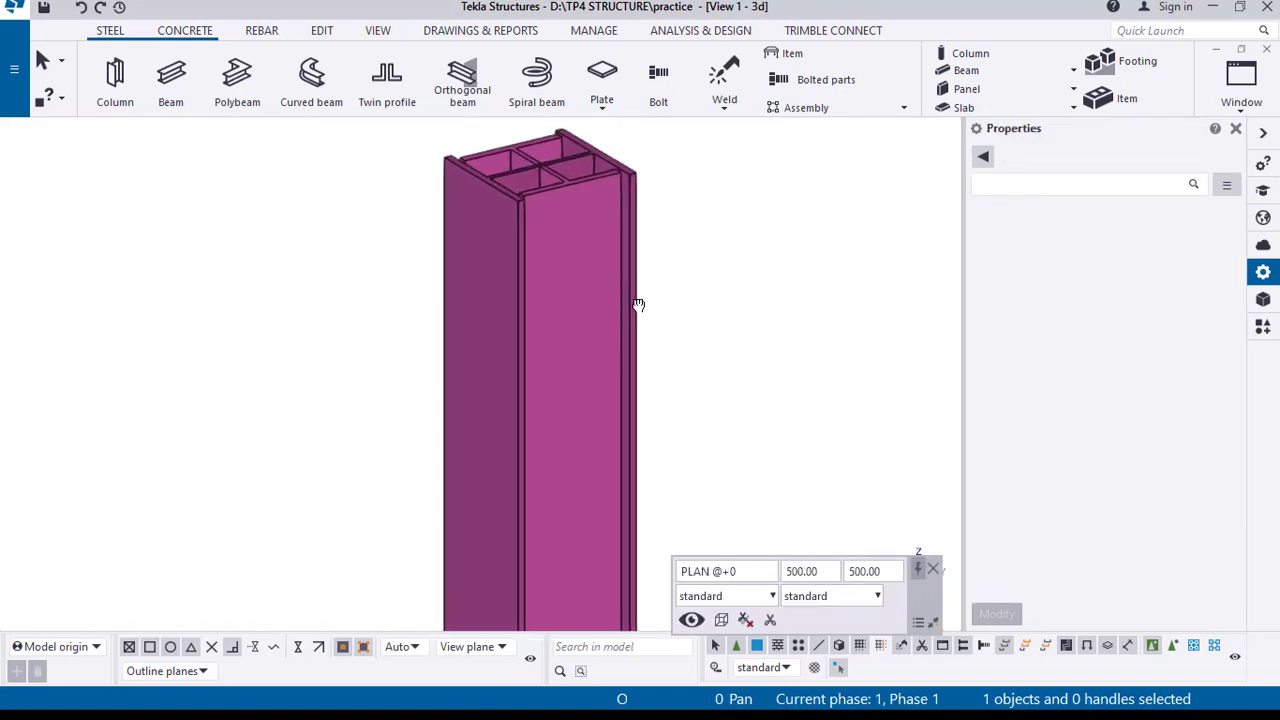
{"action": "left_click", "coordinate": [745, 302]}
{"action": "scroll", "coordinate": [737, 315], "scroll_direction": "down", "scroll_amount": 2}
{"action": "middle_click_drag", "start_coordinate": [737, 423], "coordinate": [748, 285]}
{"action": "scroll", "coordinate": [523, 390], "scroll_direction": "down", "scroll_amount": 4}
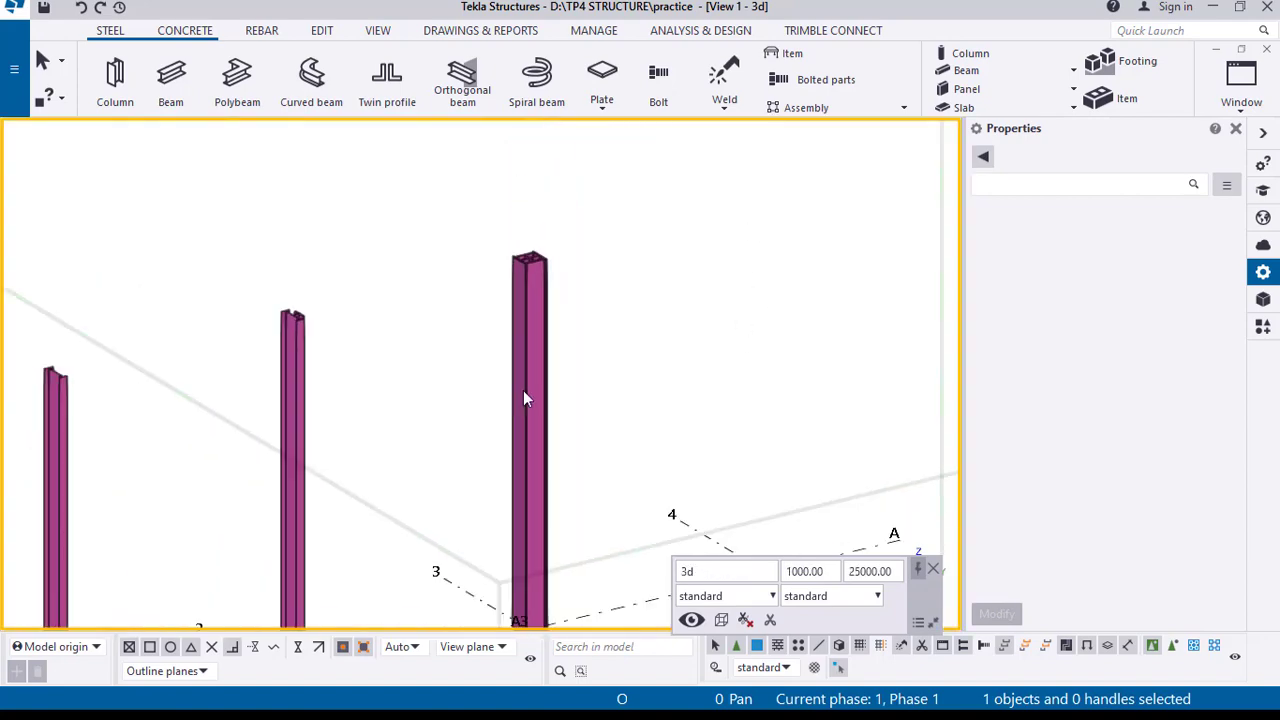
{"action": "middle_click_drag", "start_coordinate": [572, 432], "coordinate": [723, 218]}
{"action": "scroll", "coordinate": [541, 404], "scroll_direction": "down", "scroll_amount": 2}
{"action": "middle_click_drag", "start_coordinate": [643, 390], "coordinate": [597, 408], "text": "ctrl"}
{"action": "middle_click_drag", "start_coordinate": [669, 266], "coordinate": [682, 393]}
{"action": "scroll", "coordinate": [584, 318], "scroll_direction": "up", "scroll_amount": 6}
{"action": "left_click_drag", "start_coordinate": [382, 265], "coordinate": [541, 433]}
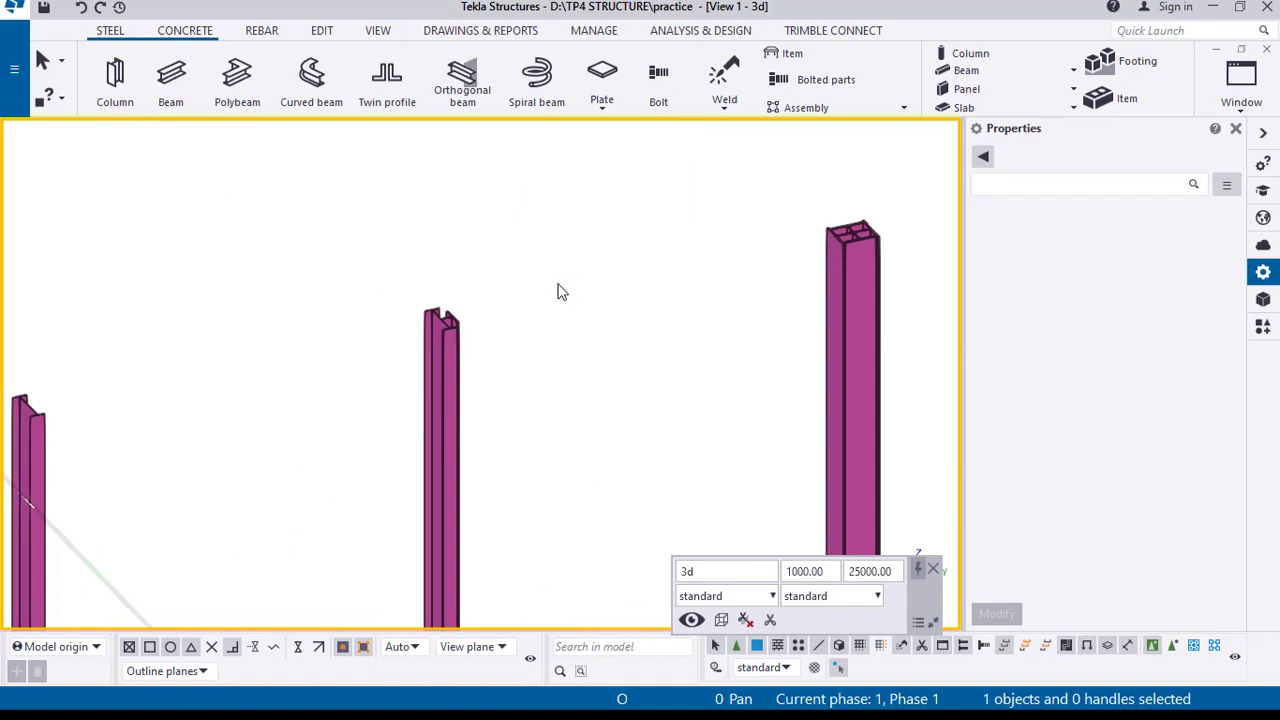
{"action": "middle_click_drag", "start_coordinate": [558, 291], "coordinate": [330, 368], "text": "ctrl"}
{"action": "scroll", "coordinate": [323, 317], "scroll_direction": "down", "scroll_amount": 5}
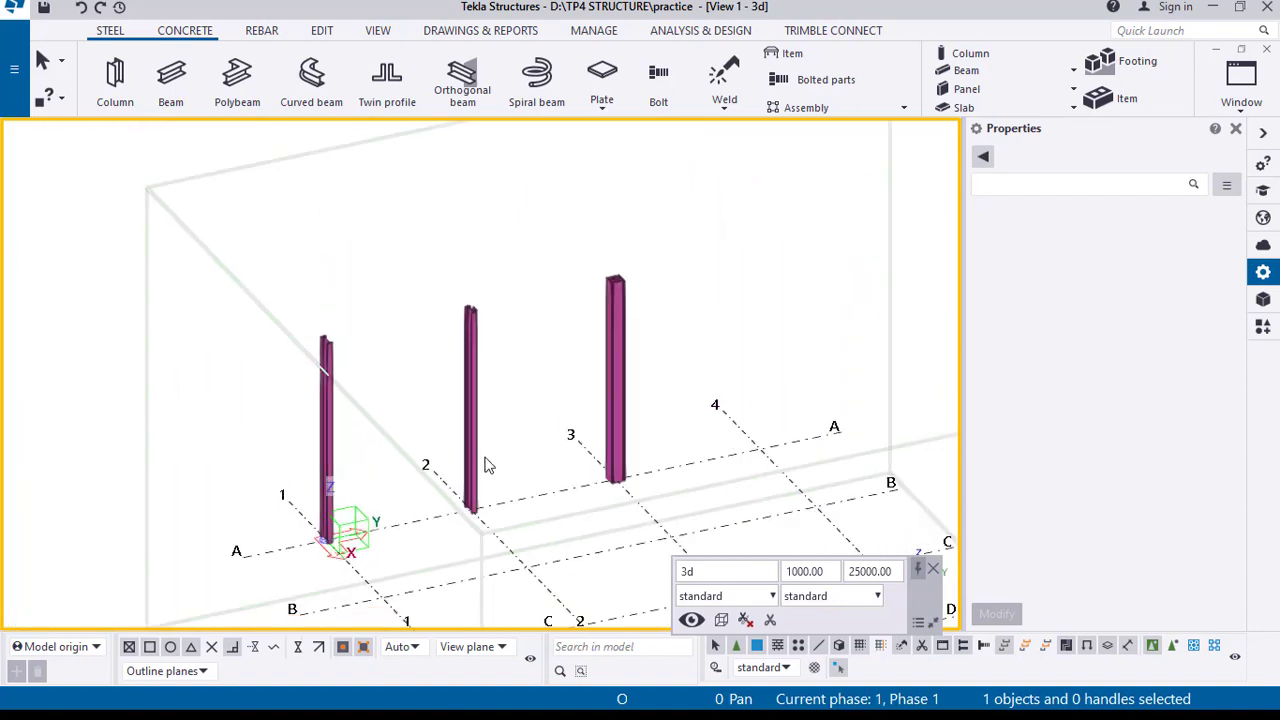
{"action": "middle_click_drag", "start_coordinate": [662, 454], "coordinate": [468, 450]}
{"action": "middle_click_drag", "start_coordinate": [600, 532], "coordinate": [584, 492]}
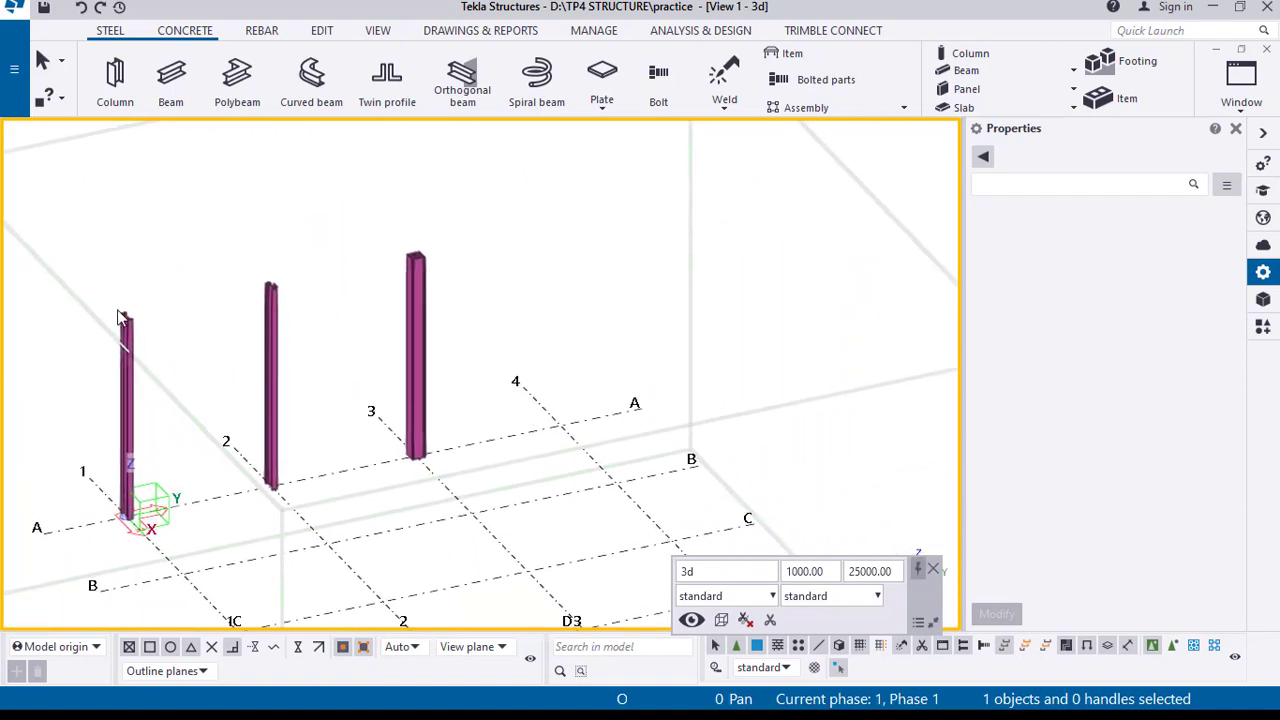
Step: Place a steel column at grid intersection A-4 and end the column command
{"action": "left_click", "coordinate": [115, 76]}
{"action": "scroll", "coordinate": [531, 537], "scroll_direction": "up", "scroll_amount": 3}
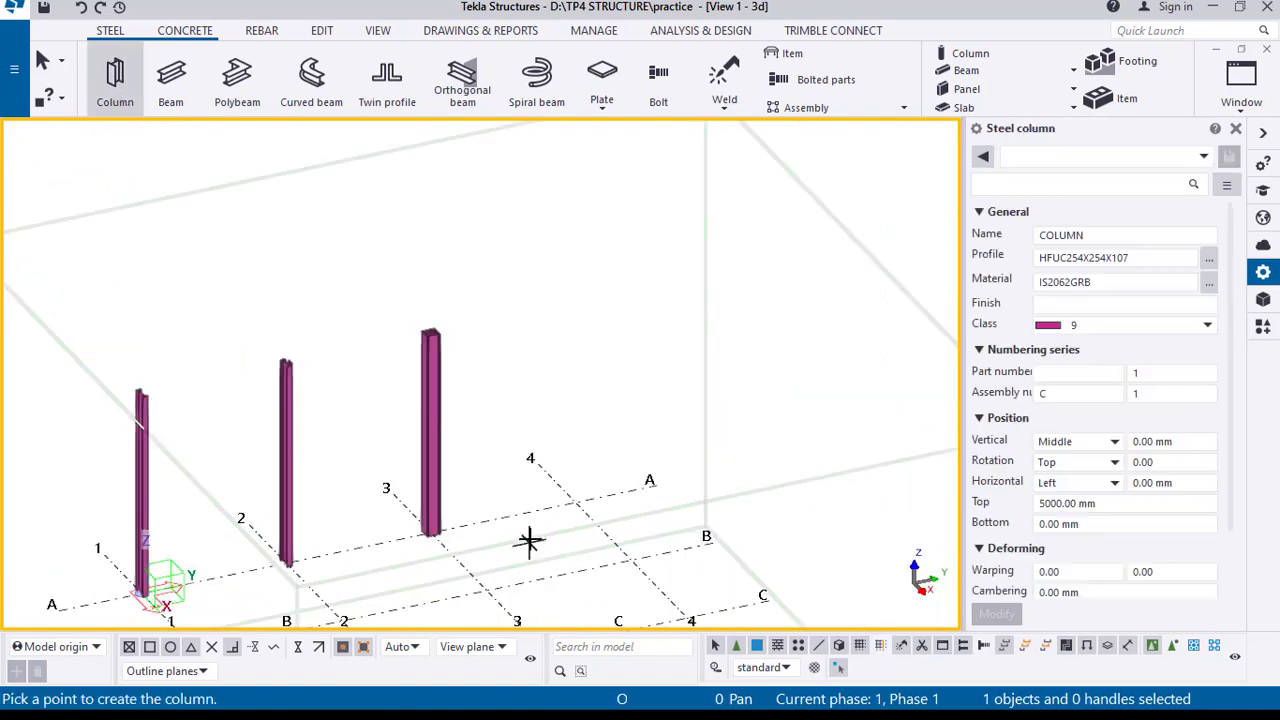
{"action": "scroll", "coordinate": [577, 541], "scroll_direction": "up", "scroll_amount": 3}
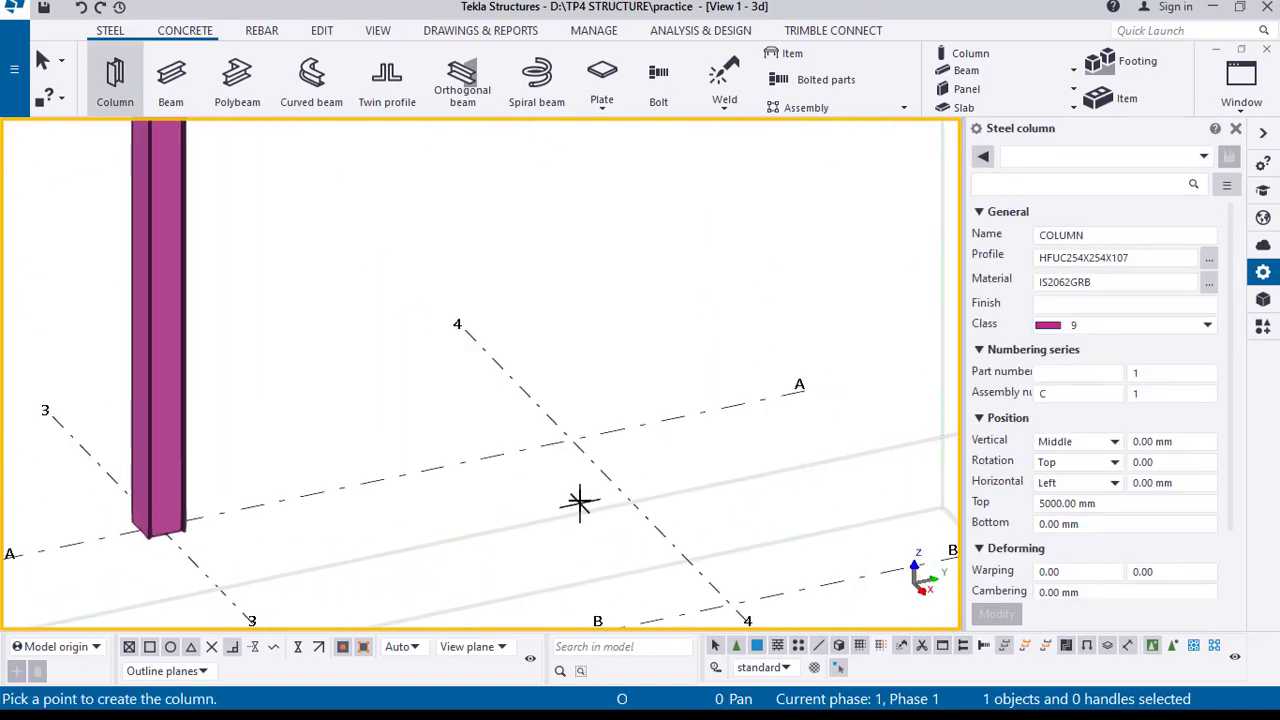
{"action": "left_click", "coordinate": [566, 411]}
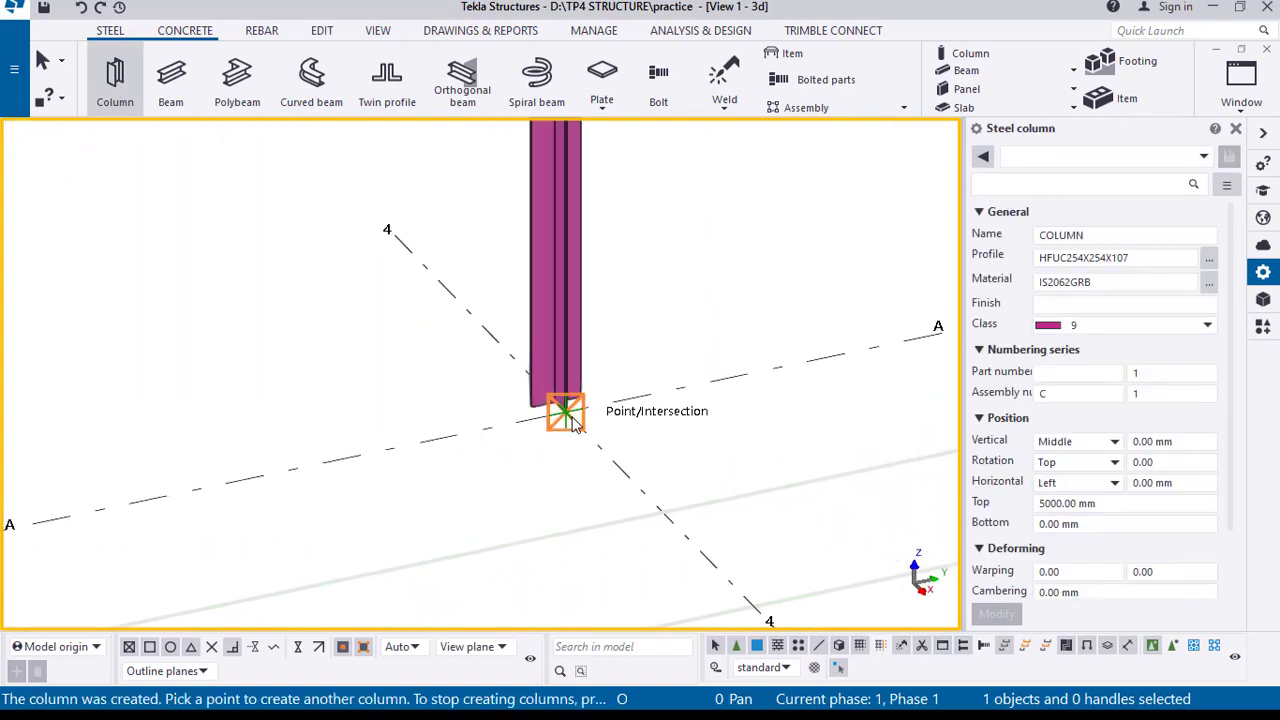
{"action": "right_click", "coordinate": [423, 307]}
{"action": "left_click", "coordinate": [530, 316]}
Step: Change the A-4 column's profile to UC305X305X97 from the UC-BS4-1:1993 parallel flange sections and apply it
{"action": "left_click", "coordinate": [556, 300]}
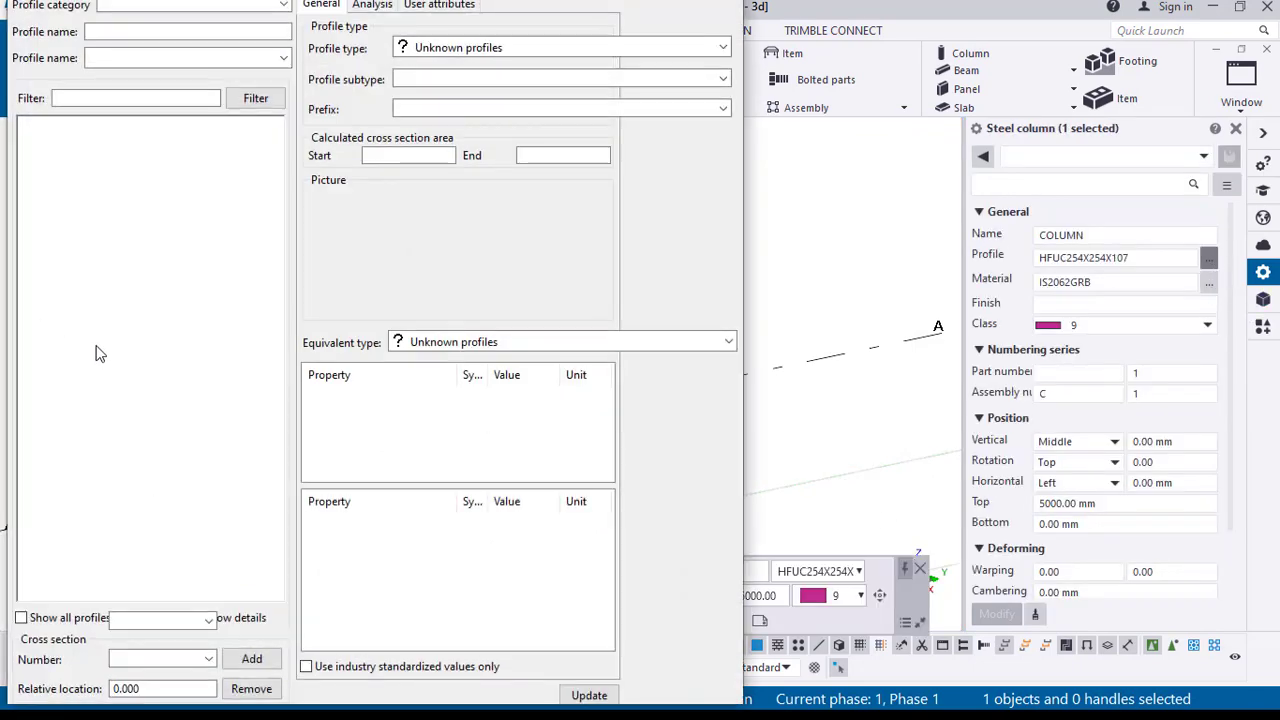
{"action": "left_click", "coordinate": [30, 106]}
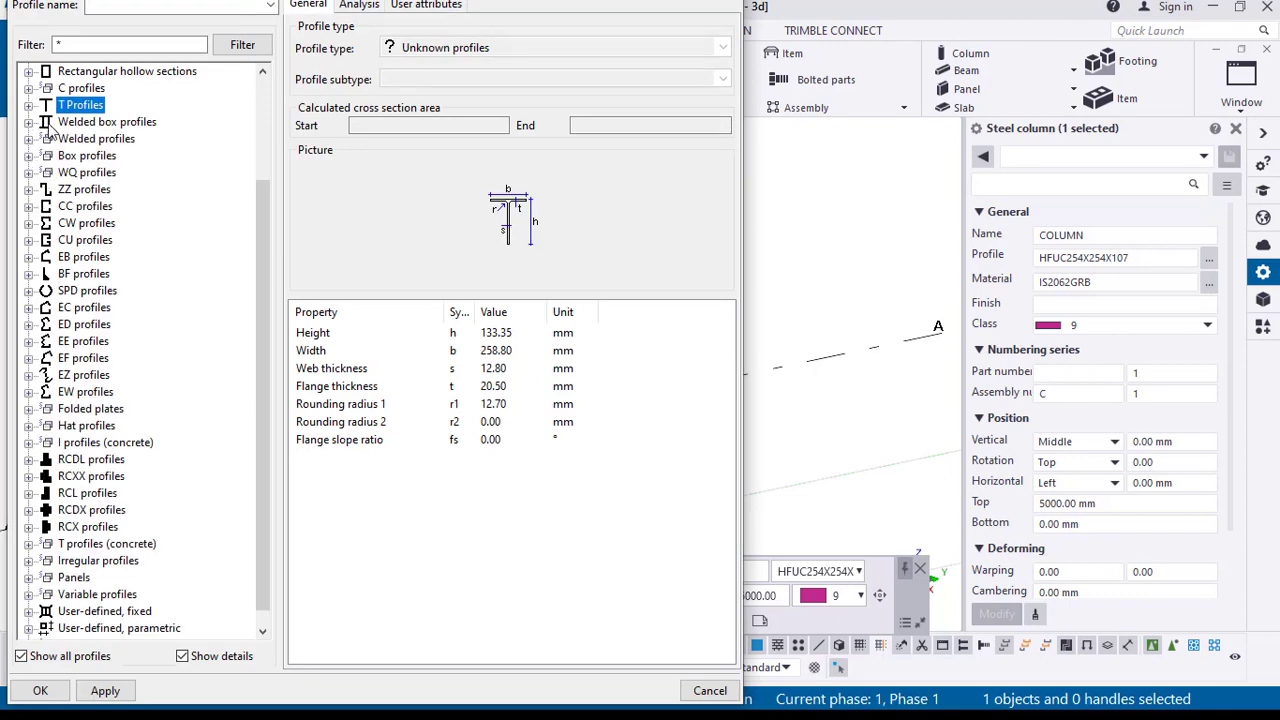
{"action": "scroll", "coordinate": [48, 130], "scroll_direction": "up", "scroll_amount": 3}
{"action": "left_click", "coordinate": [29, 88]}
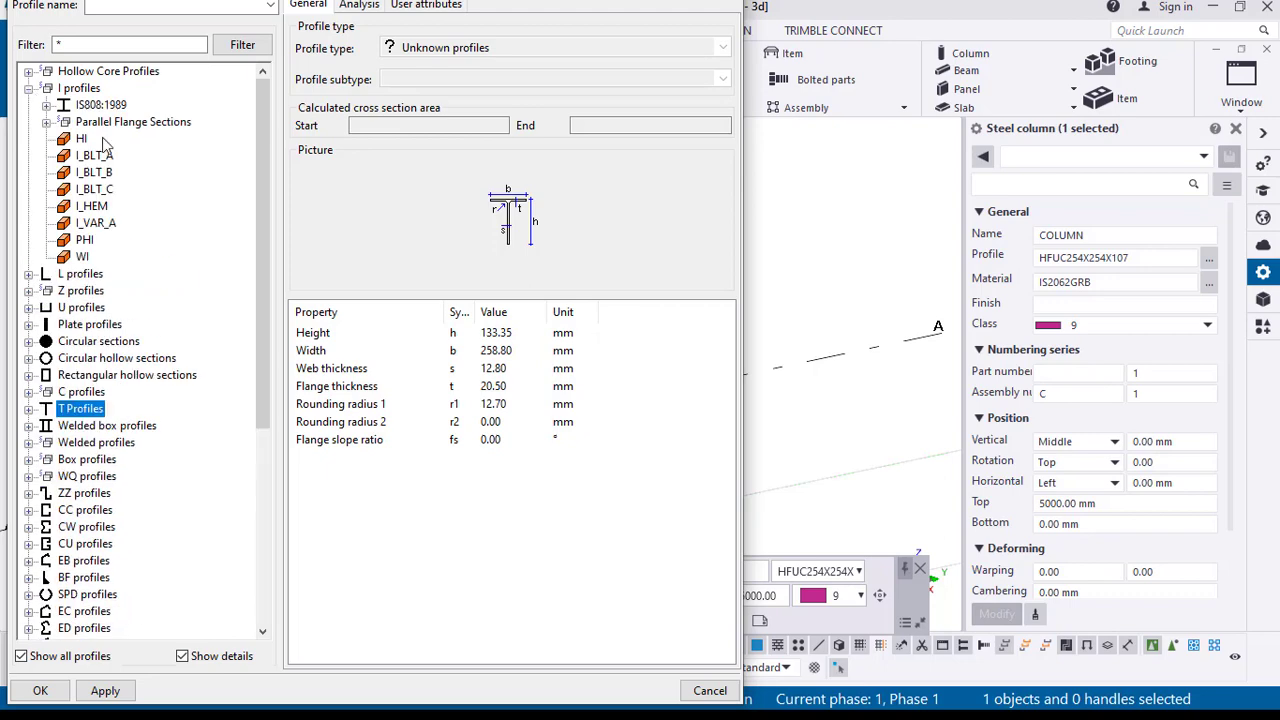
{"action": "left_click", "coordinate": [46, 122]}
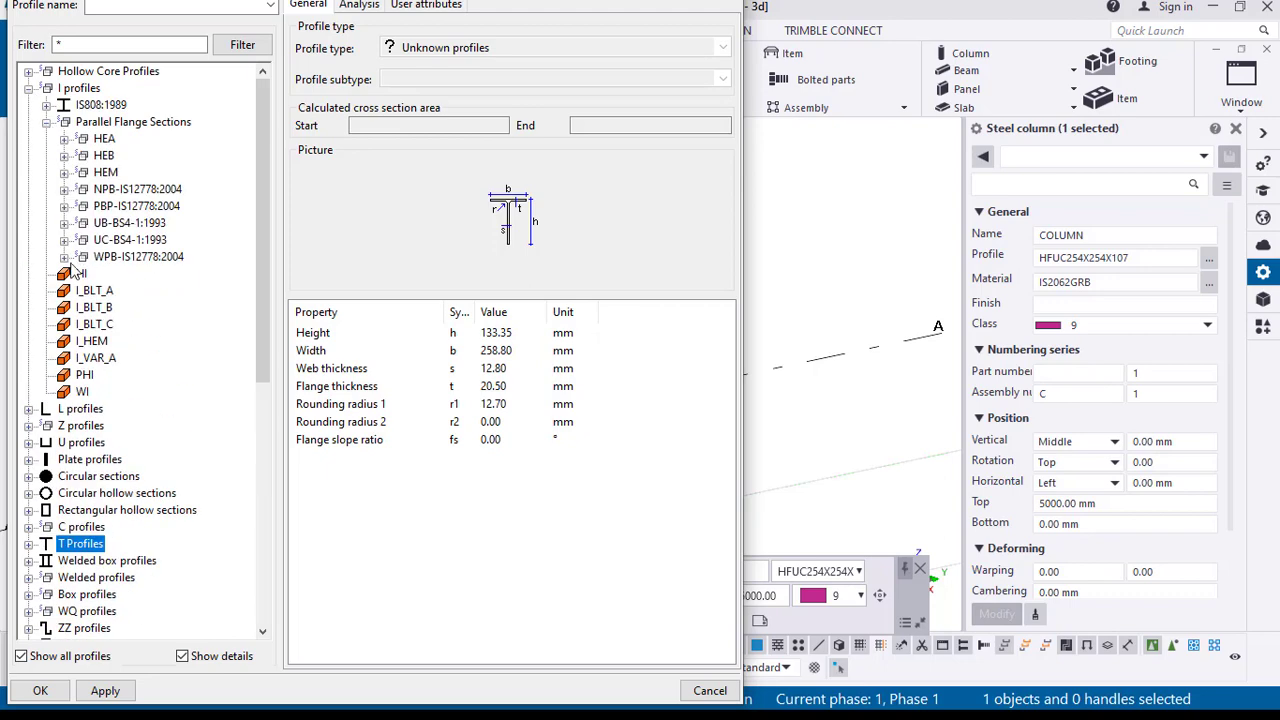
{"action": "left_click", "coordinate": [64, 240]}
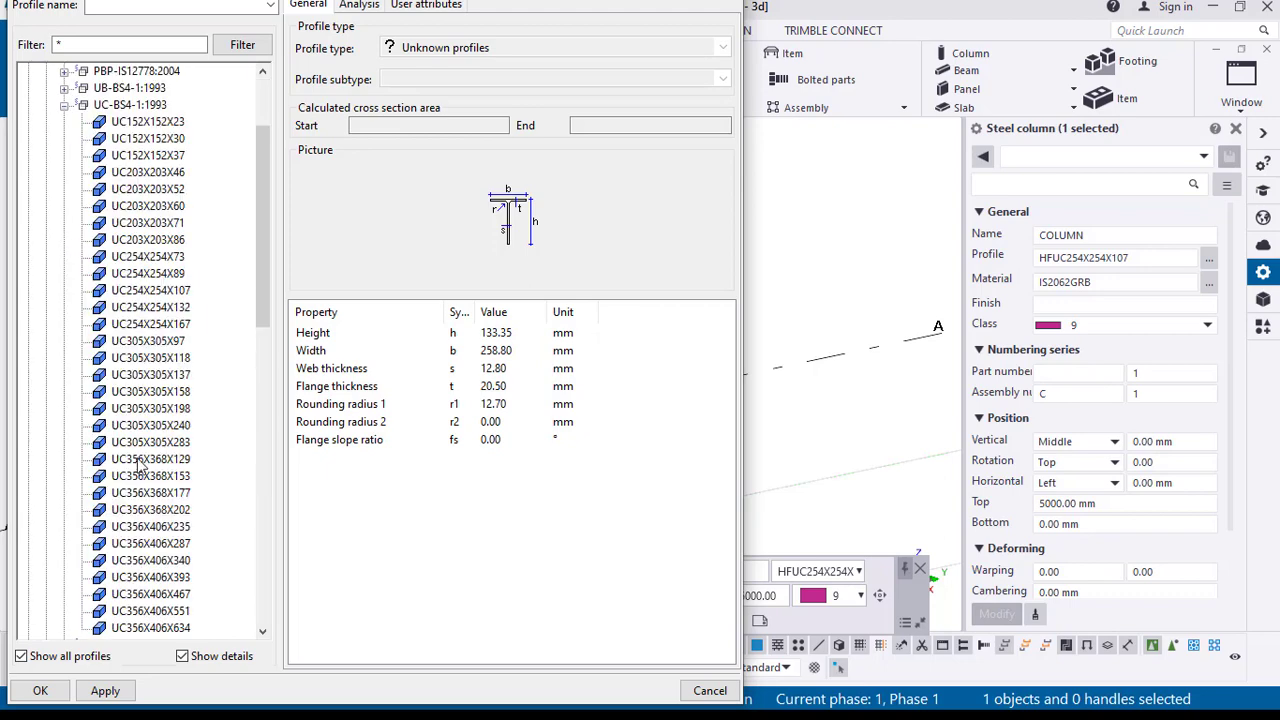
{"action": "double_click", "coordinate": [148, 341]}
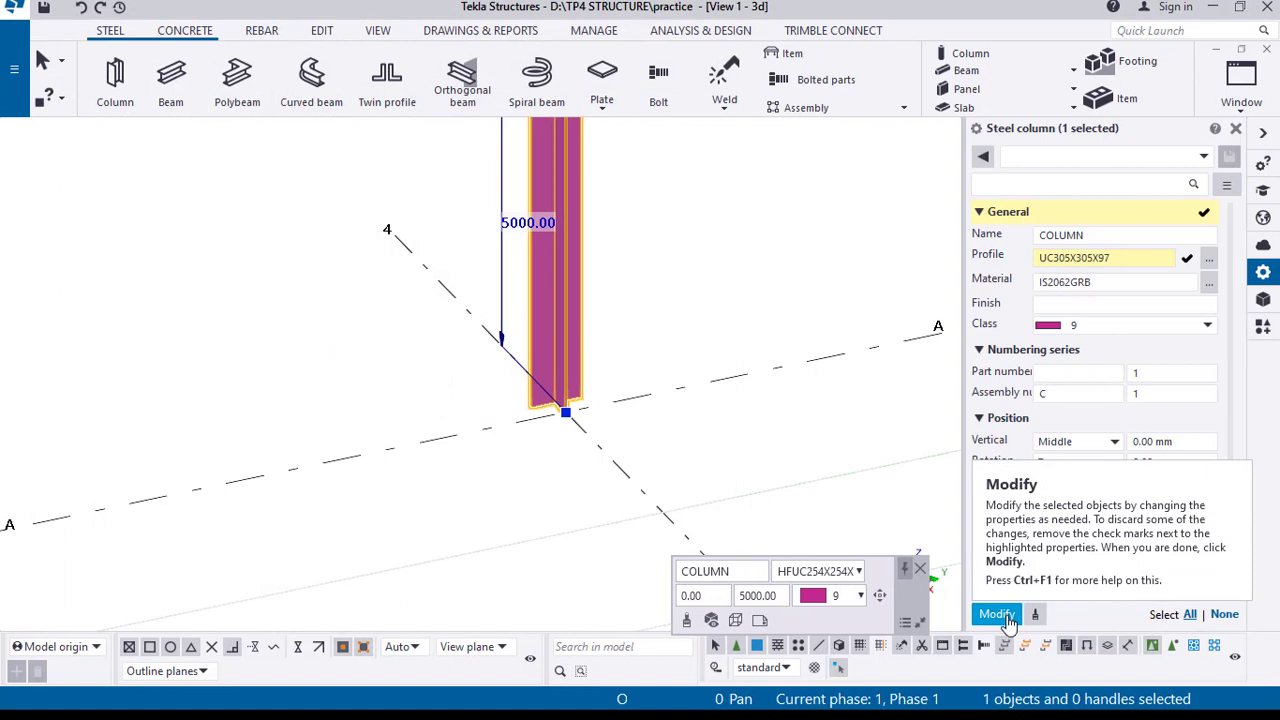
{"action": "left_click", "coordinate": [1006, 618]}
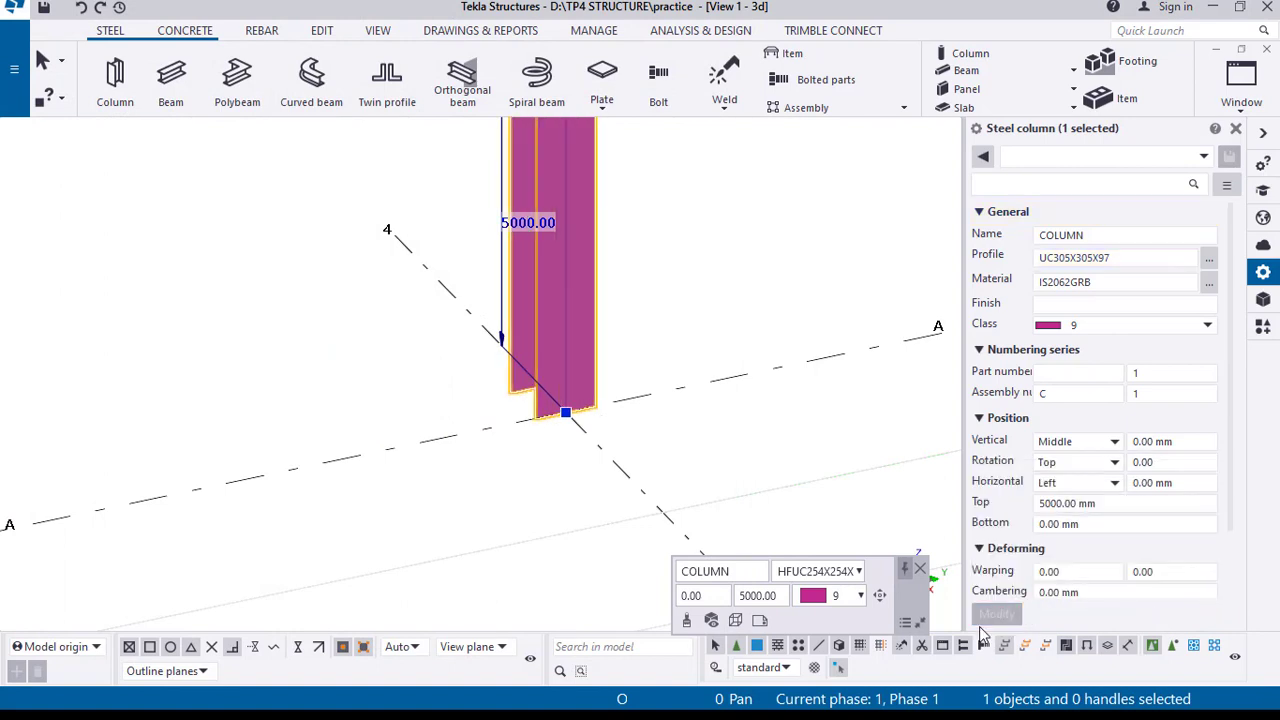
Step: Set the A-4 column's horizontal position to Middle and apply it
{"action": "left_click", "coordinate": [1095, 483]}
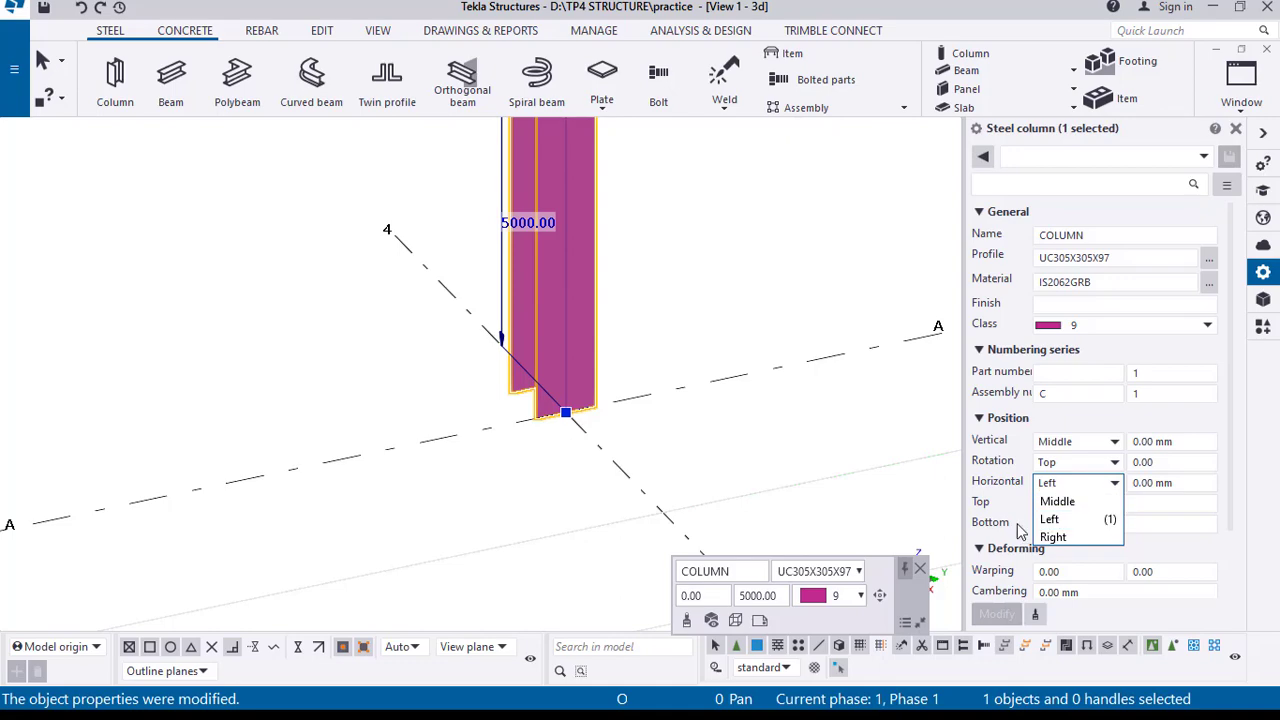
{"action": "left_click", "coordinate": [1088, 502]}
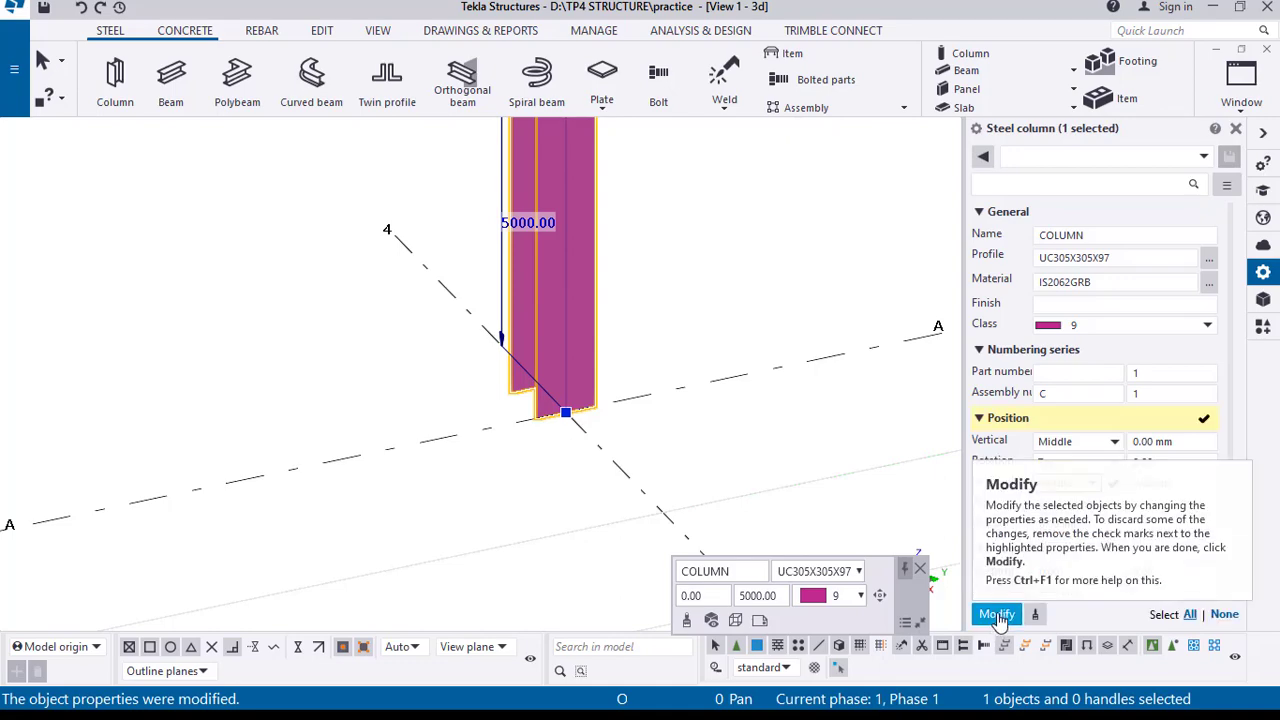
{"action": "left_click", "coordinate": [998, 618]}
Step: Try a horizontal offset of 200 mm for the A-4 column and apply it
{"action": "scroll", "coordinate": [561, 484], "scroll_direction": "down", "scroll_amount": 3}
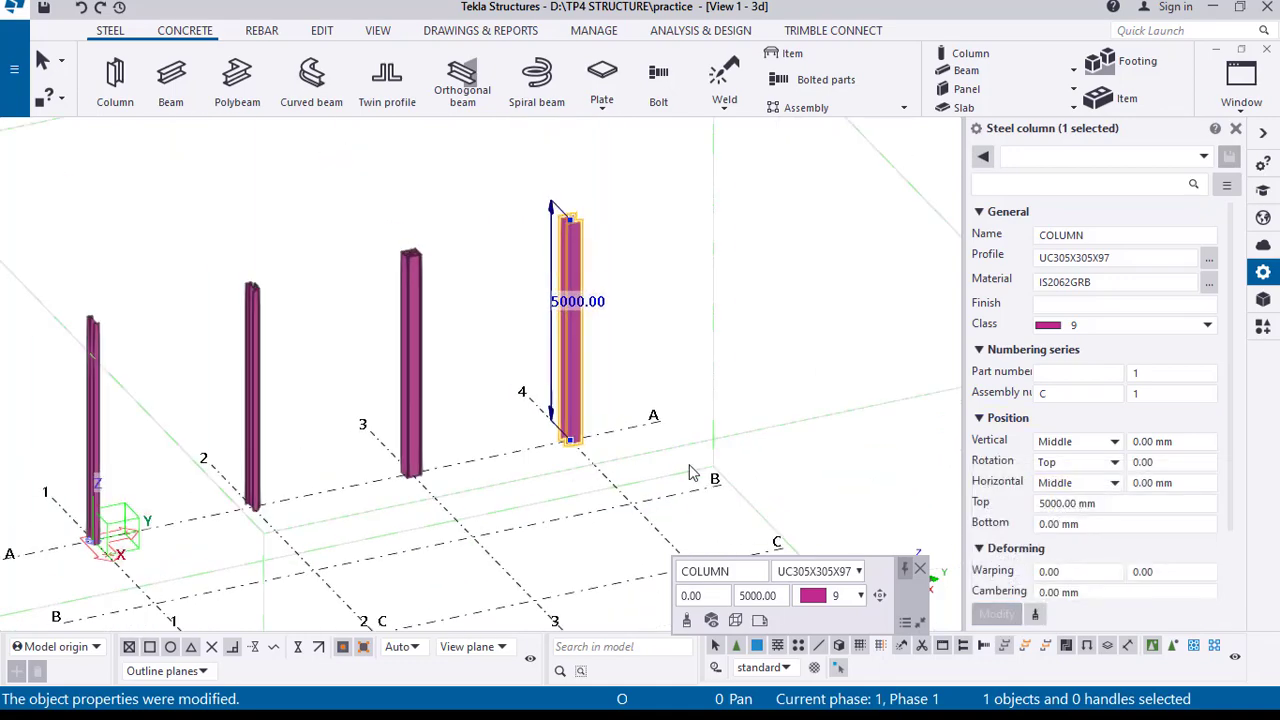
{"action": "scroll", "coordinate": [477, 518], "scroll_direction": "up", "scroll_amount": 4}
{"action": "scroll", "coordinate": [477, 518], "scroll_direction": "up", "scroll_amount": 5}
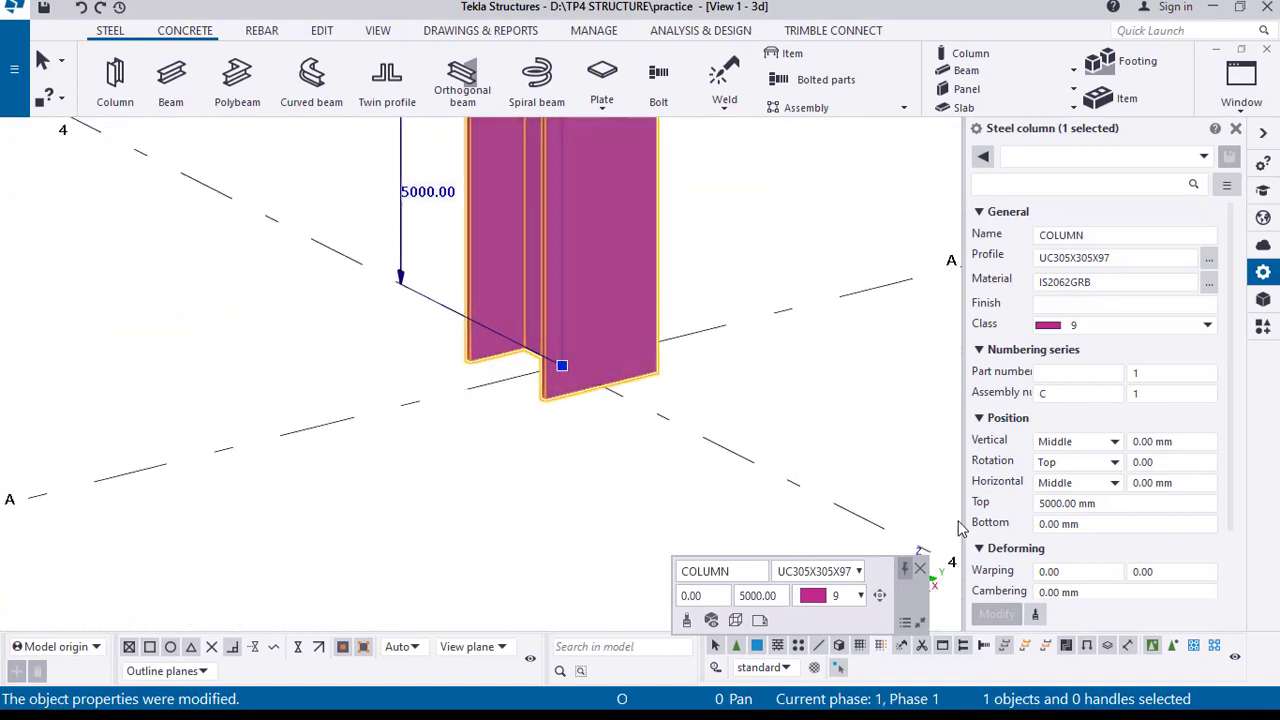
{"action": "left_click", "coordinate": [1193, 484]}
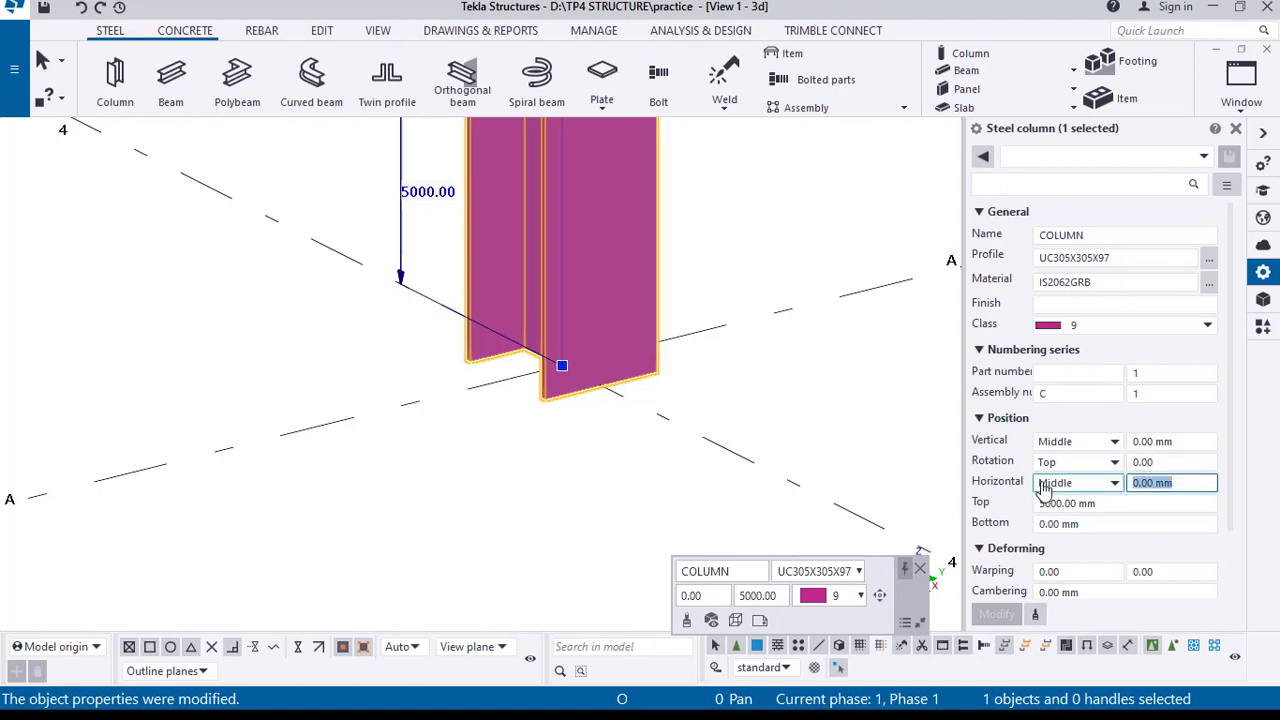
{"action": "type", "text": "200"}
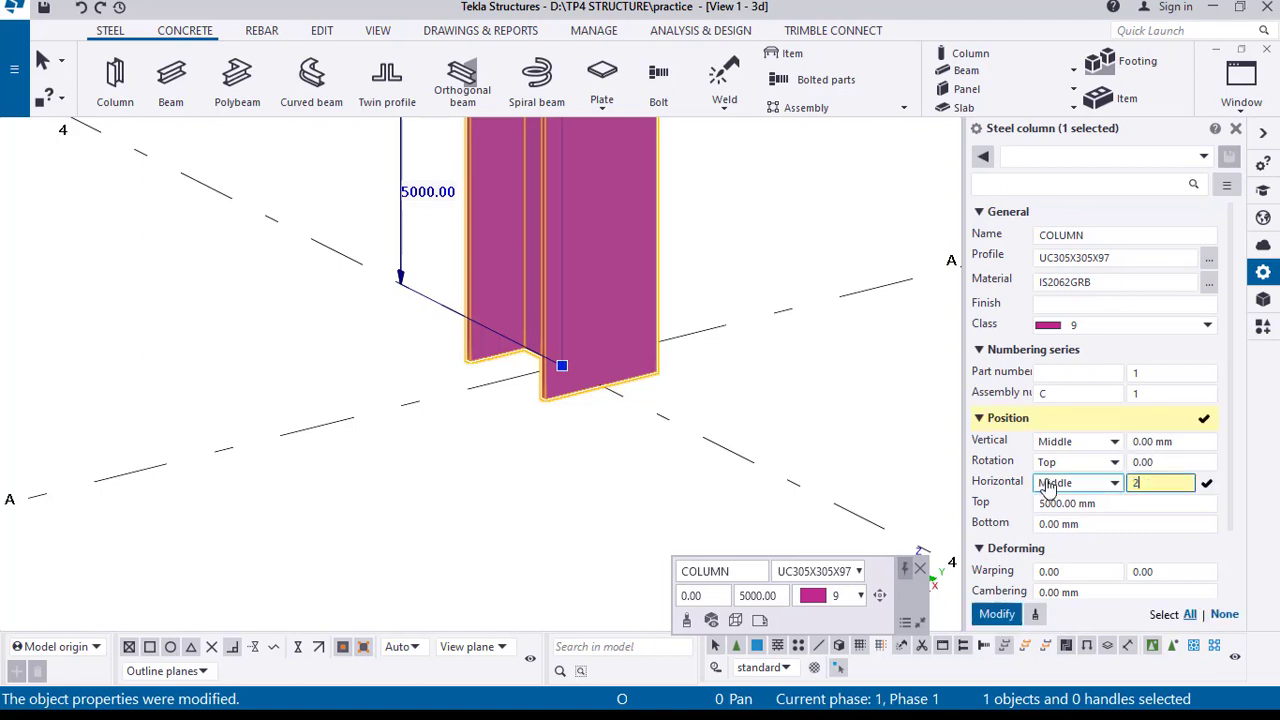
{"action": "left_click", "coordinate": [998, 615]}
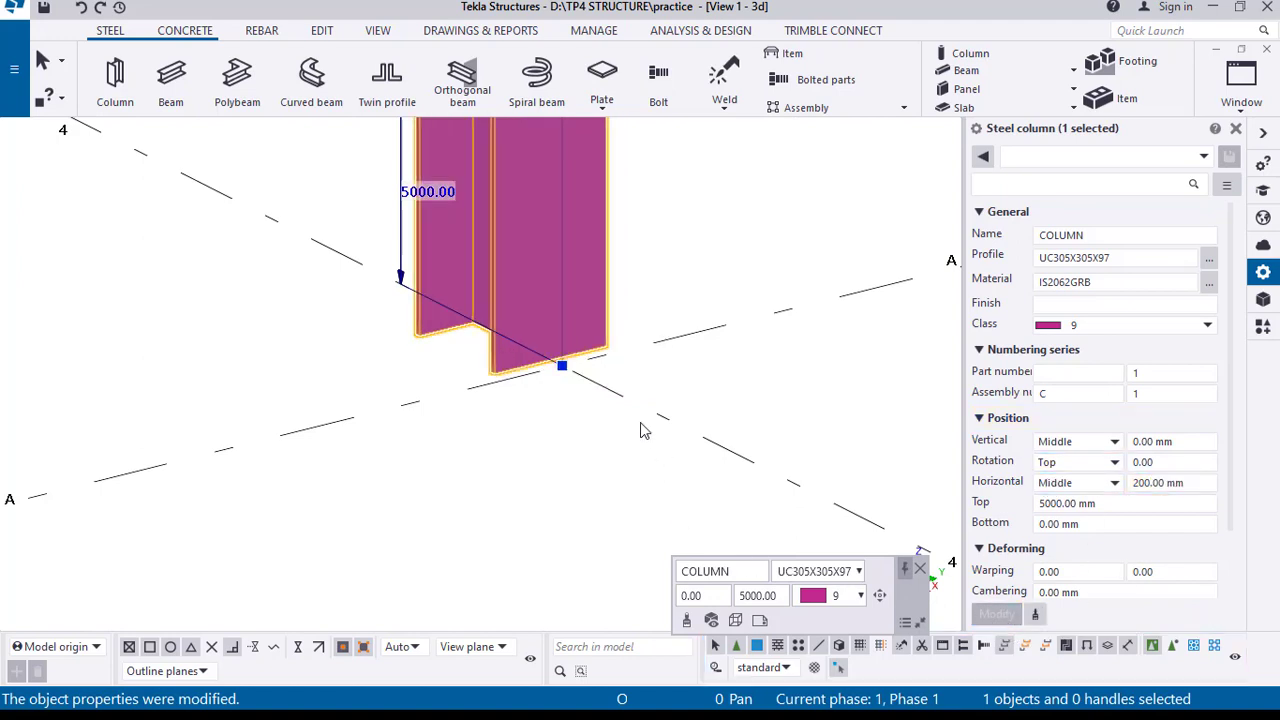
Step: Set the A-4 column's horizontal offset to 0 and its vertical offset to 300 mm, apply both and deselect the column
{"action": "left_click_drag", "start_coordinate": [1208, 484], "coordinate": [1040, 490]}
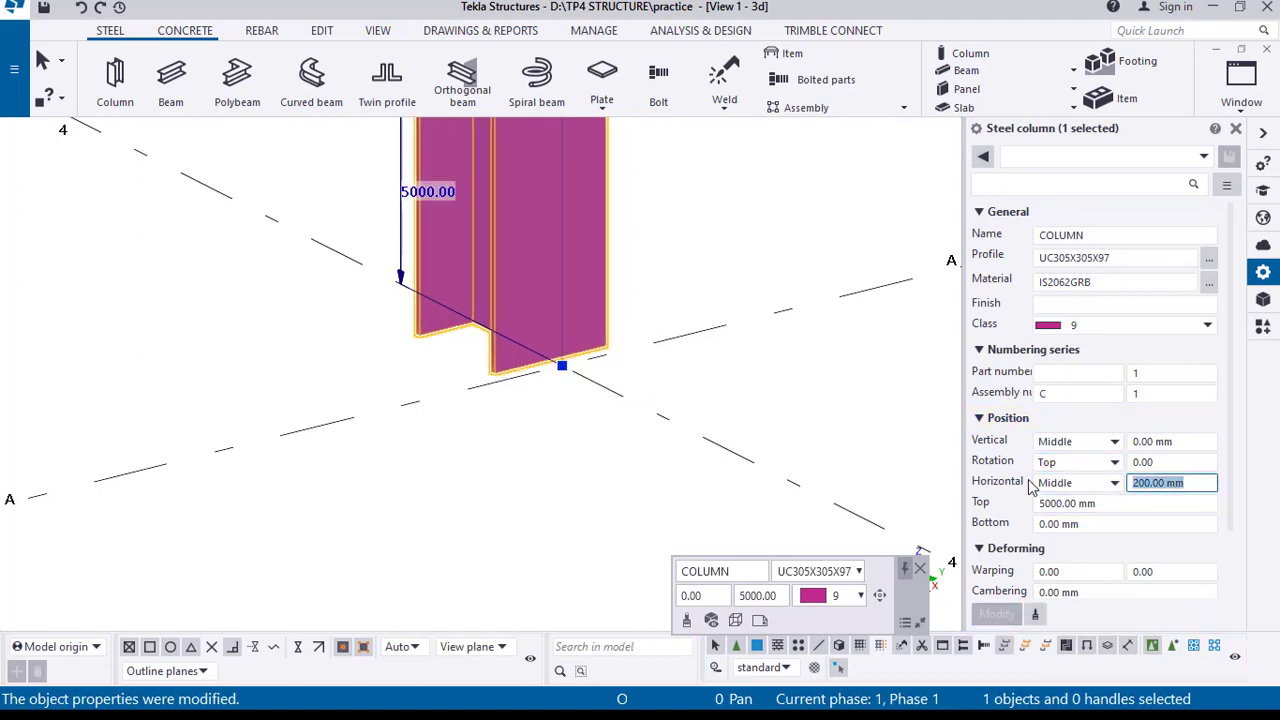
{"action": "type", "text": "0"}
{"action": "left_click_drag", "start_coordinate": [1185, 442], "coordinate": [1133, 442]}
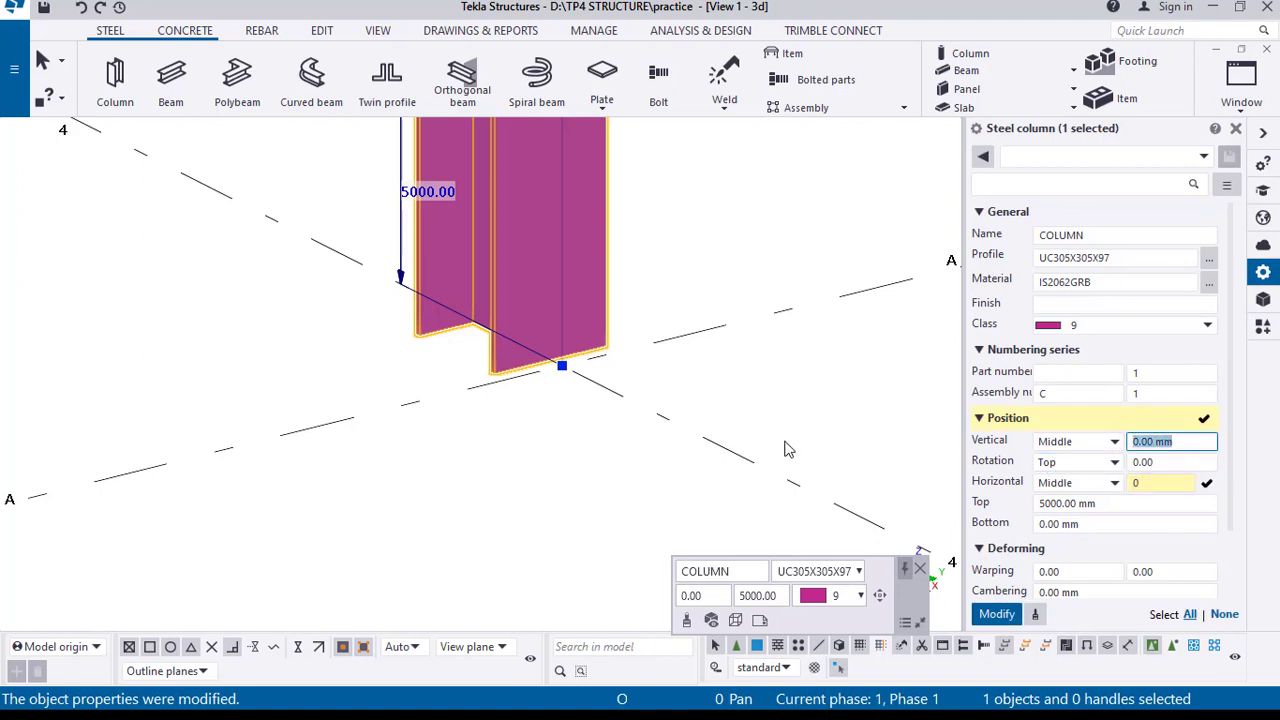
{"action": "type", "text": "300"}
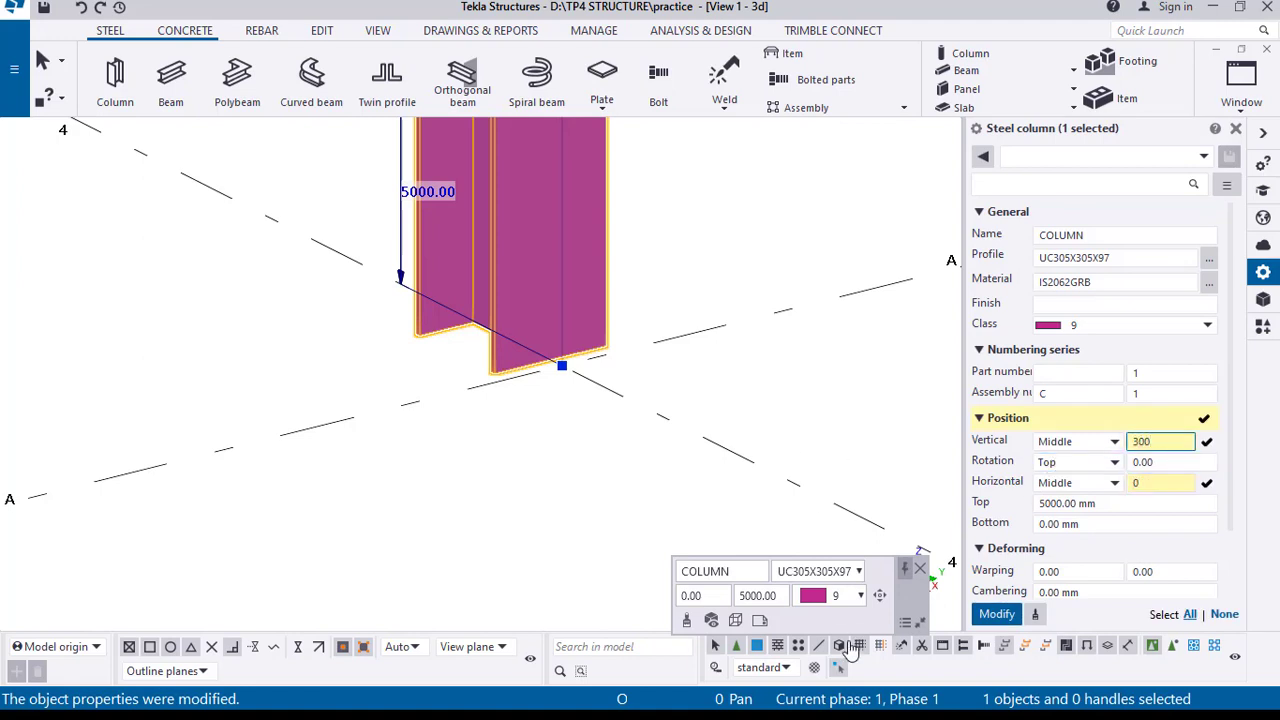
{"action": "left_click", "coordinate": [996, 614]}
{"action": "scroll", "coordinate": [679, 466], "scroll_direction": "down", "scroll_amount": 5}
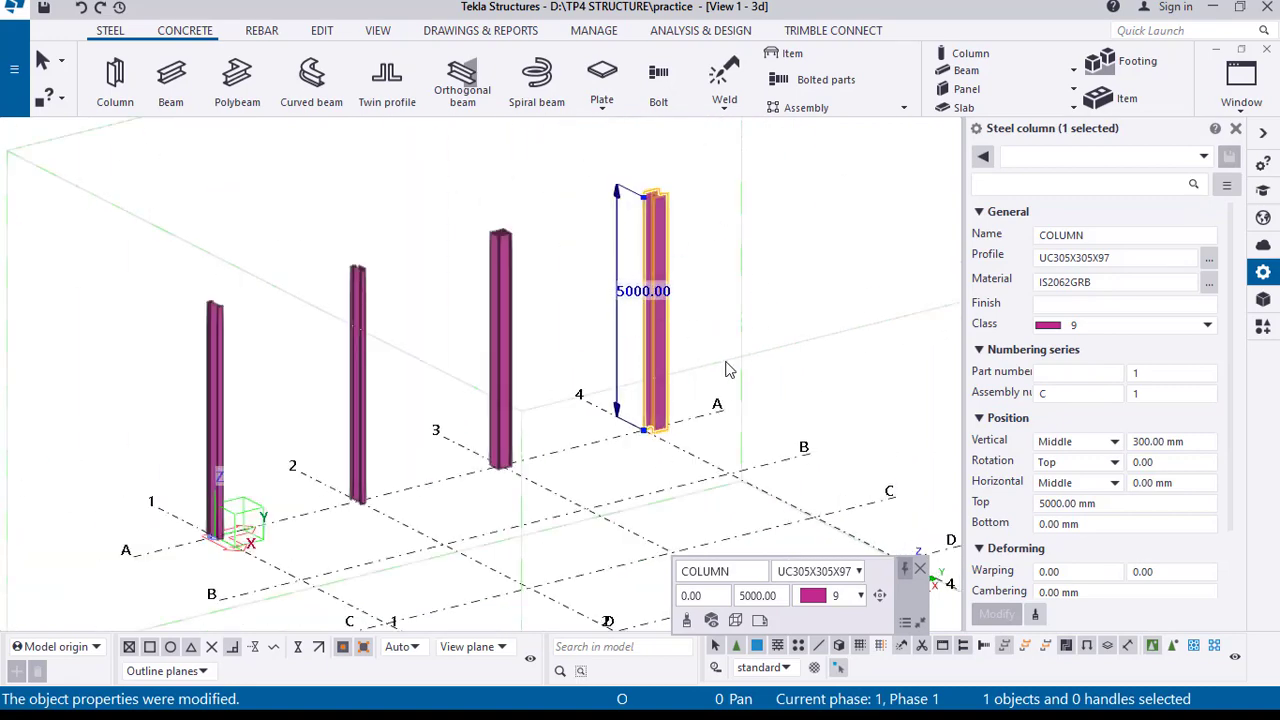
{"action": "left_click", "coordinate": [848, 311]}
{"action": "scroll", "coordinate": [664, 395], "scroll_direction": "up", "scroll_amount": 4}
{"action": "scroll", "coordinate": [664, 397], "scroll_direction": "up", "scroll_amount": 1}
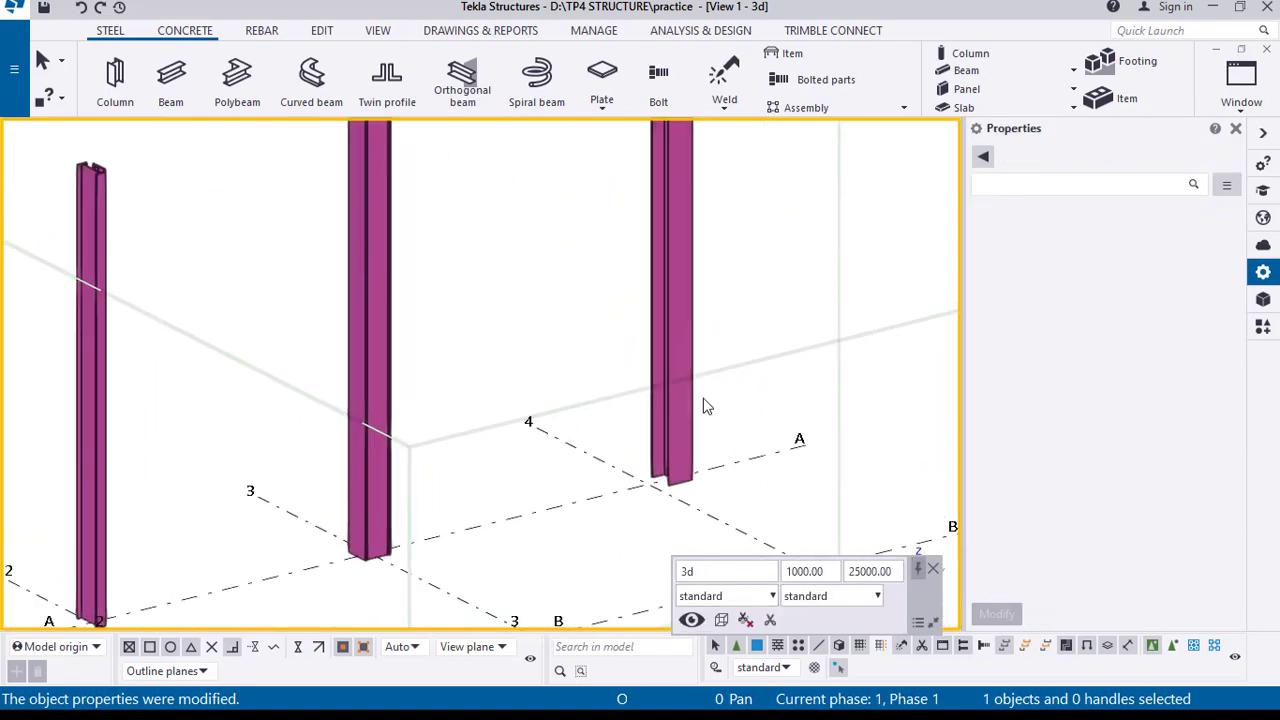
Step: Create a second UC305X305X97 column at grid point A-4 with the existing column's properties, keeping the duplicates
{"action": "left_click", "coordinate": [687, 334]}
{"action": "left_click", "coordinate": [118, 100]}
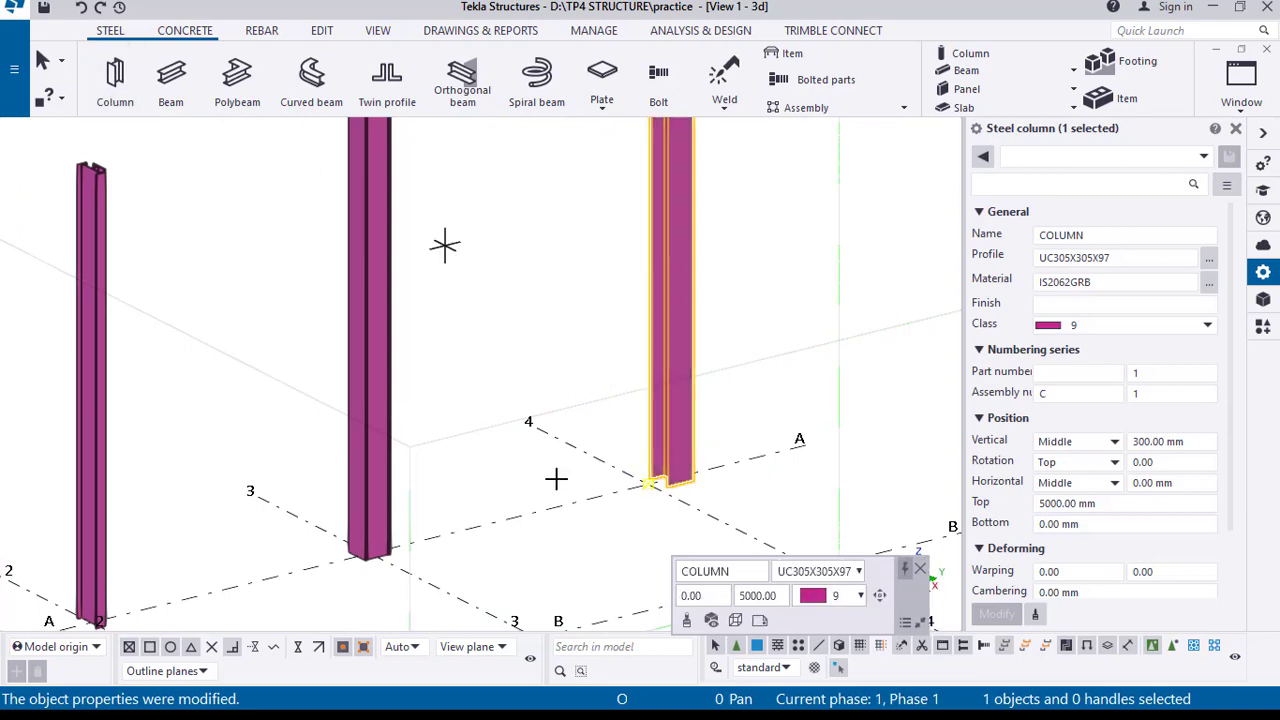
{"action": "scroll", "coordinate": [640, 500], "scroll_direction": "up", "scroll_amount": 3}
{"action": "left_click", "coordinate": [727, 513]}
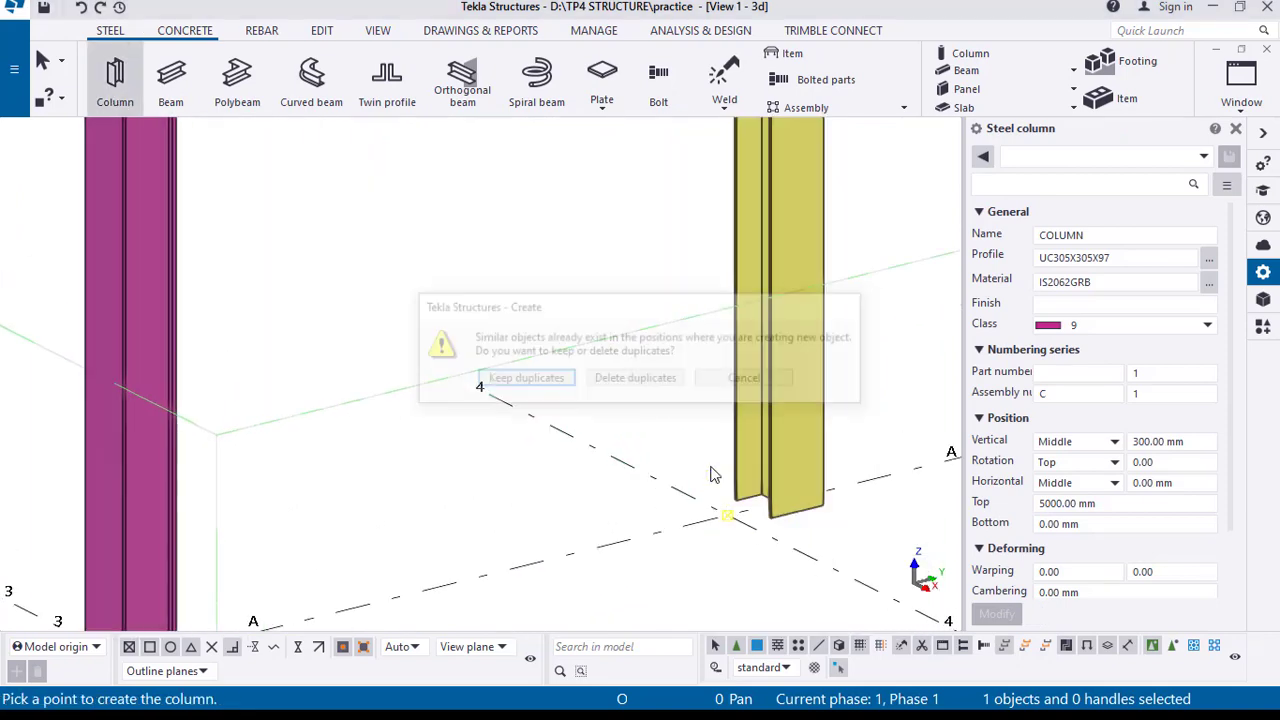
{"action": "left_click", "coordinate": [530, 385]}
{"action": "right_click", "coordinate": [506, 252]}
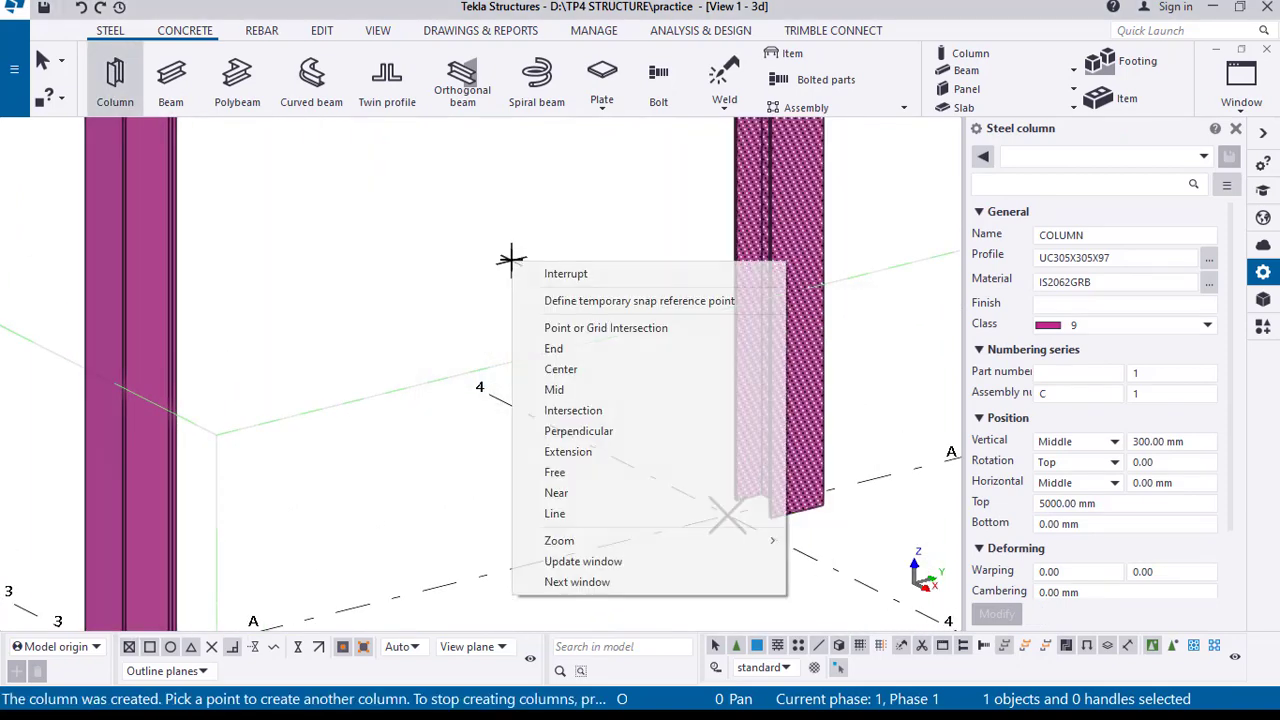
{"action": "left_click", "coordinate": [545, 274]}
Step: Set the vertical offset of one of the overlapping A-4 columns to -300 mm, apply it and deselect the column
{"action": "left_click", "coordinate": [779, 272]}
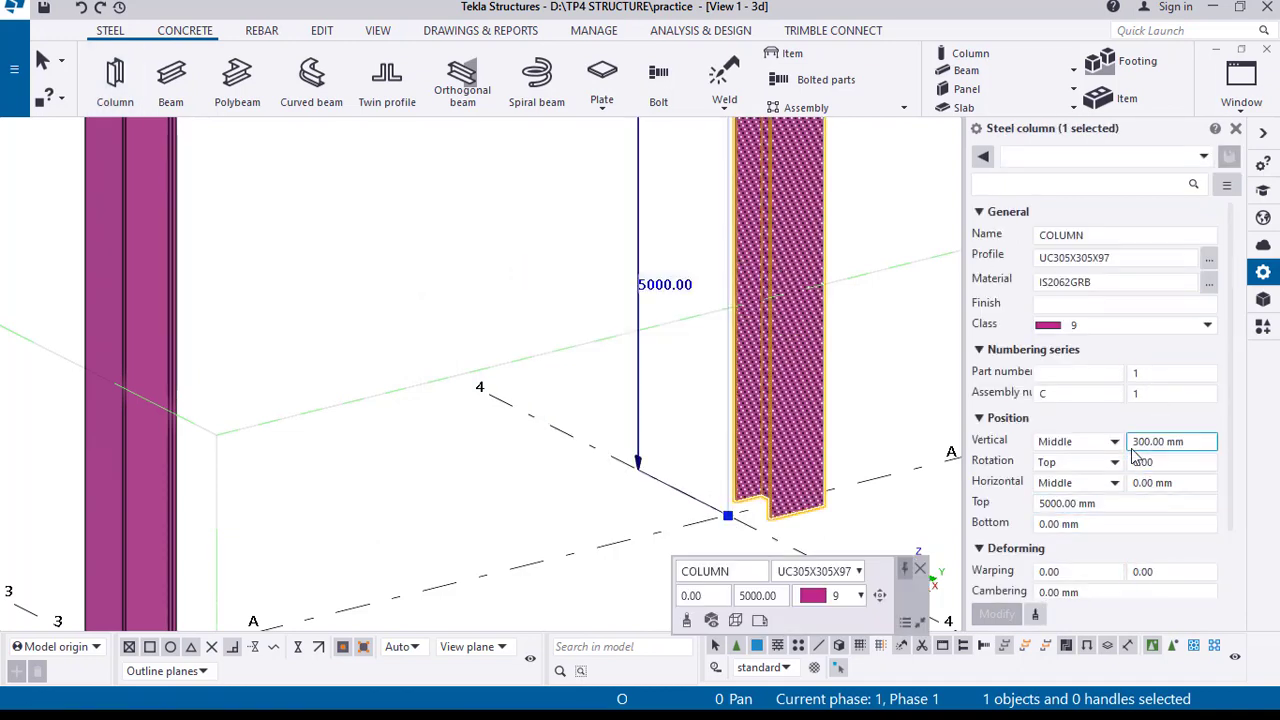
{"action": "type", "text": "-"}
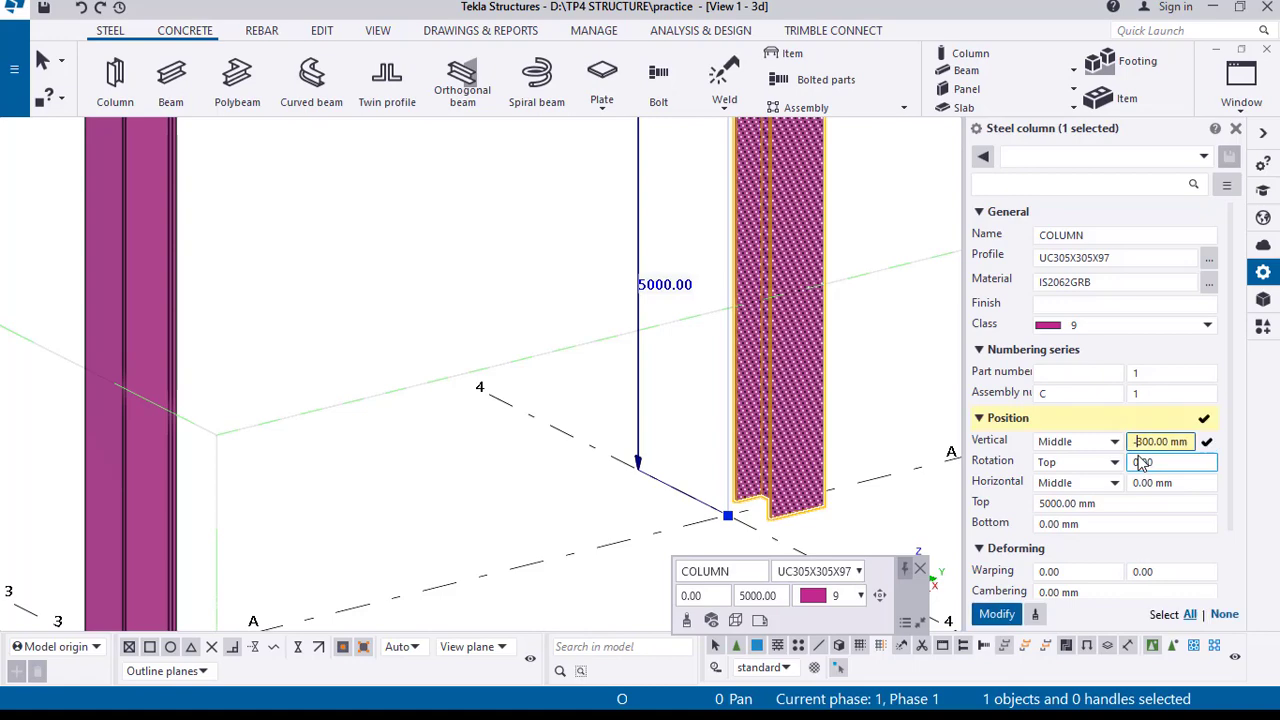
{"action": "left_click", "coordinate": [990, 614]}
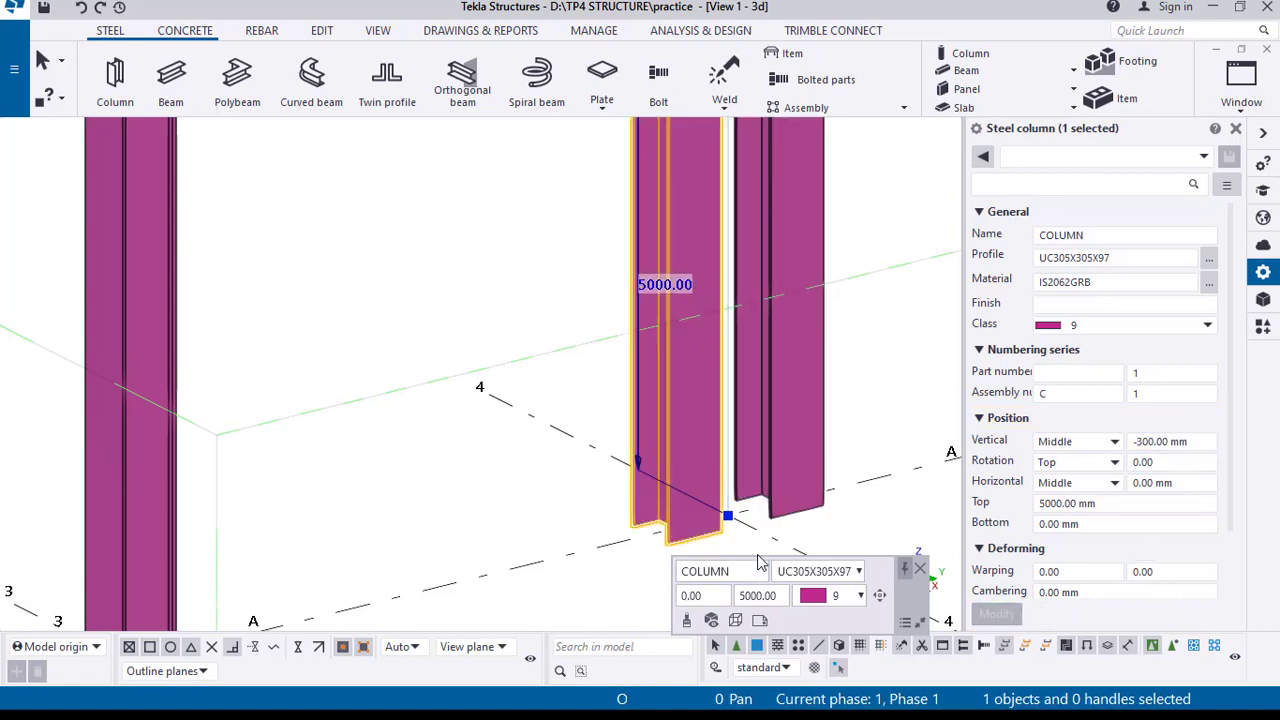
{"action": "left_click", "coordinate": [447, 435]}
Step: Inspect the paired columns at A-4 and the other grid A columns from several sides, at close range and in full view
{"action": "scroll", "coordinate": [741, 418], "scroll_direction": "down", "scroll_amount": 5}
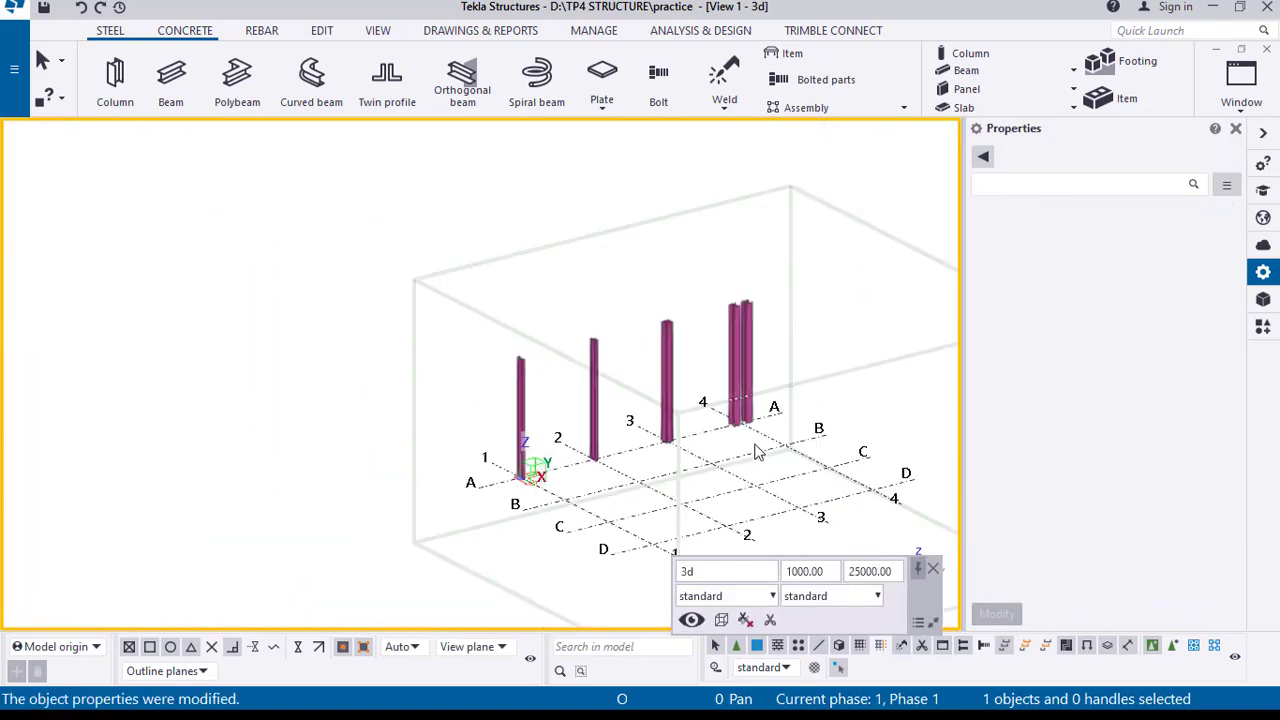
{"action": "scroll", "coordinate": [770, 290], "scroll_direction": "up", "scroll_amount": 4}
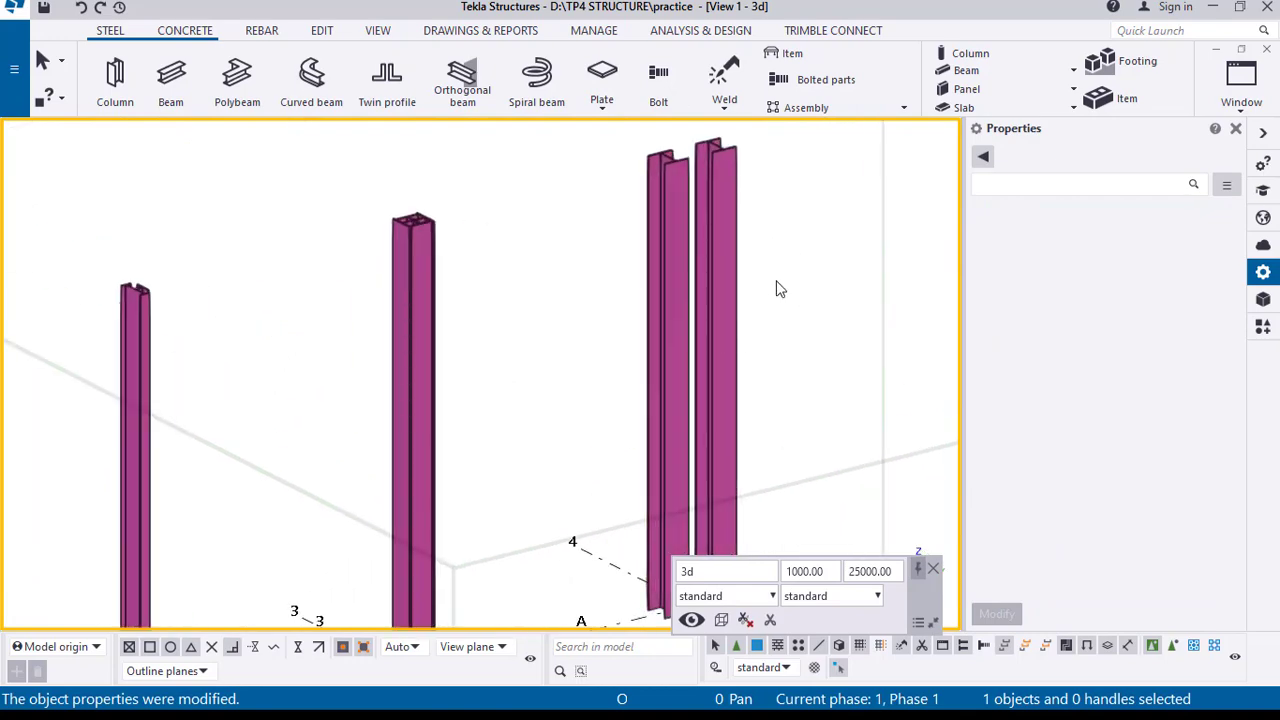
{"action": "scroll", "coordinate": [774, 284], "scroll_direction": "down", "scroll_amount": 5}
{"action": "middle_click_drag", "start_coordinate": [534, 512], "coordinate": [663, 477], "text": "ctrl"}
{"action": "scroll", "coordinate": [551, 471], "scroll_direction": "up", "scroll_amount": 3}
{"action": "scroll", "coordinate": [791, 409], "scroll_direction": "down", "scroll_amount": 5}
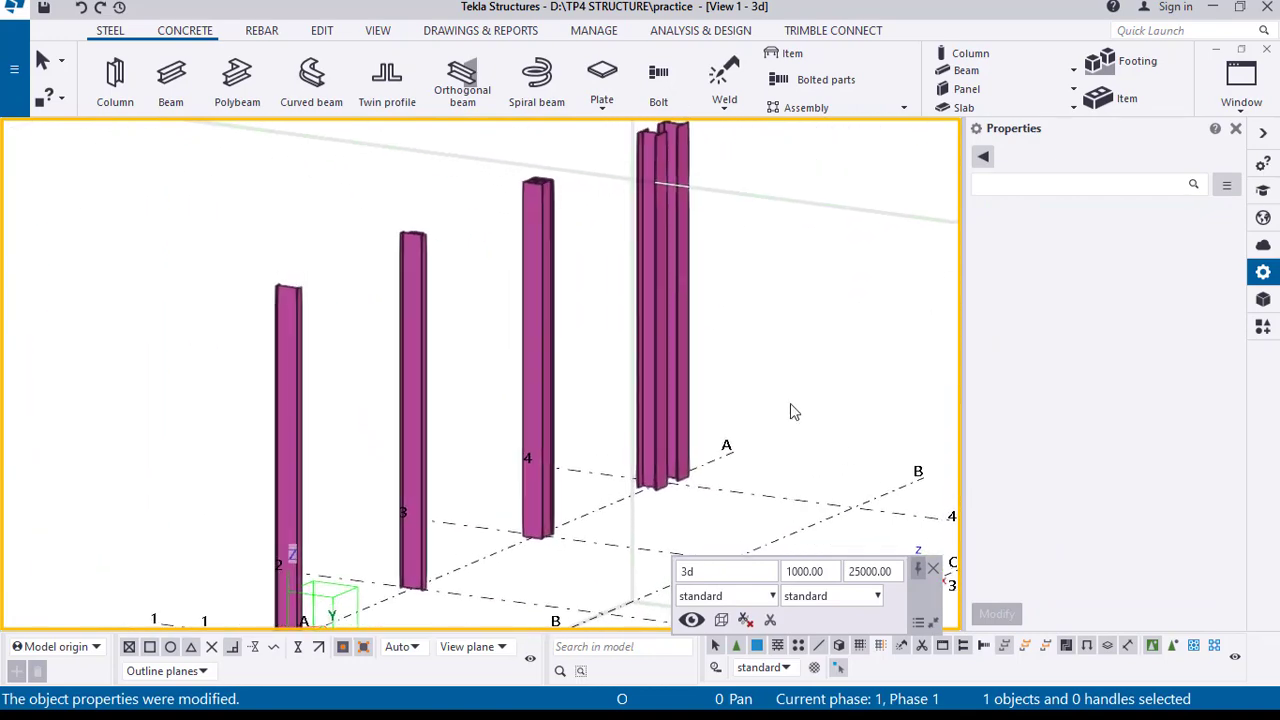
{"action": "middle_click_drag", "start_coordinate": [791, 409], "coordinate": [738, 547], "text": "ctrl"}
{"action": "middle_click_drag", "start_coordinate": [766, 472], "coordinate": [586, 403]}
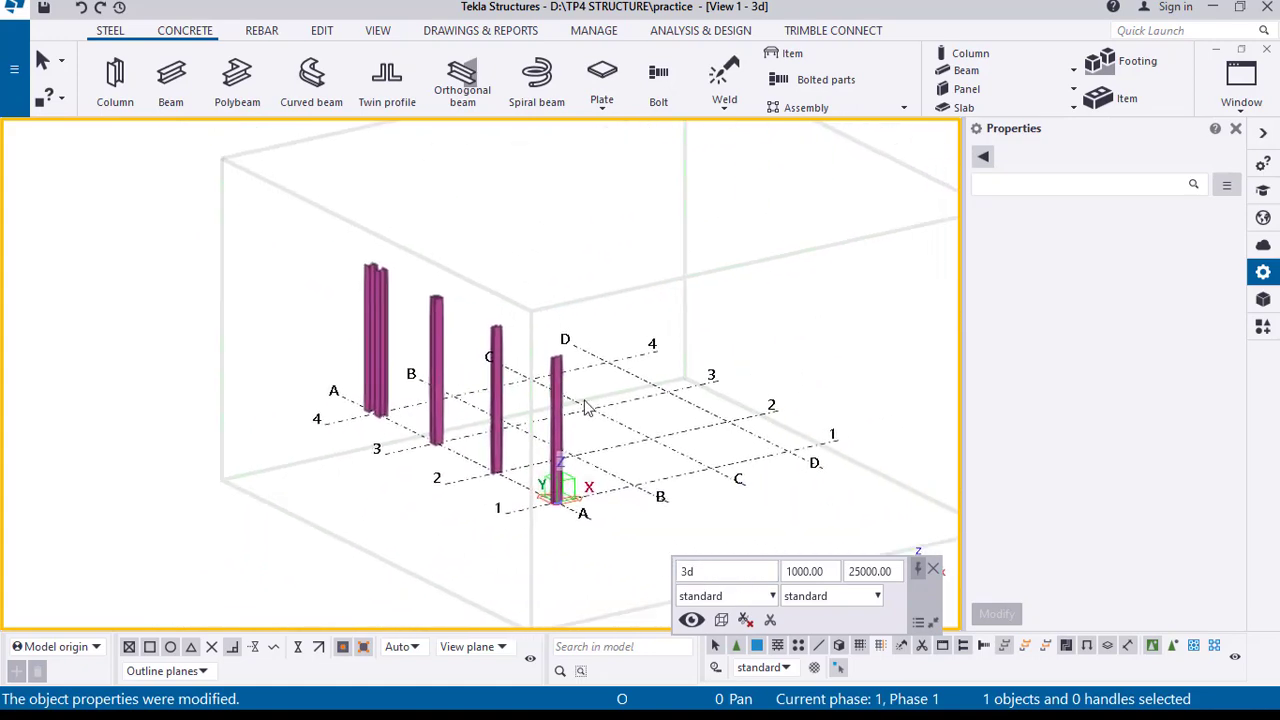
{"action": "middle_click_drag", "start_coordinate": [509, 372], "coordinate": [511, 345], "text": "ctrl"}
{"action": "scroll", "coordinate": [412, 315], "scroll_direction": "up", "scroll_amount": 5}
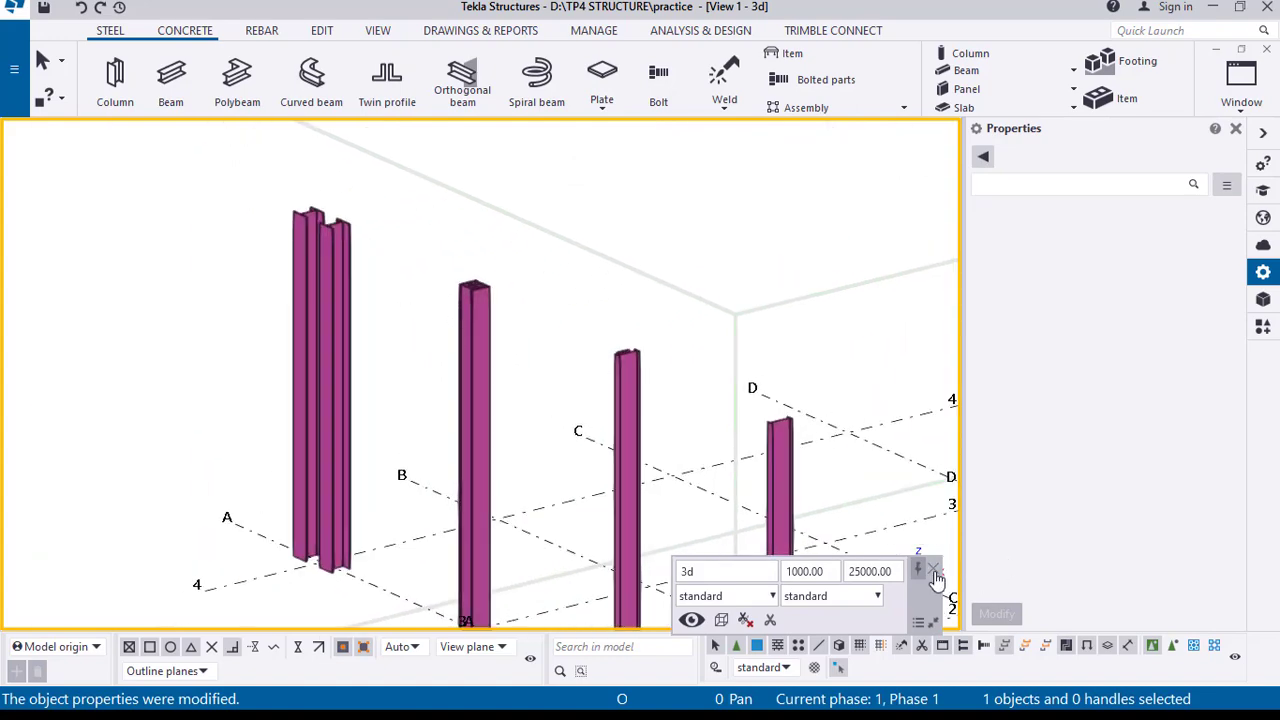
{"action": "scroll", "coordinate": [562, 444], "scroll_direction": "down", "scroll_amount": 3}
{"action": "middle_click_drag", "start_coordinate": [675, 446], "coordinate": [706, 378]}
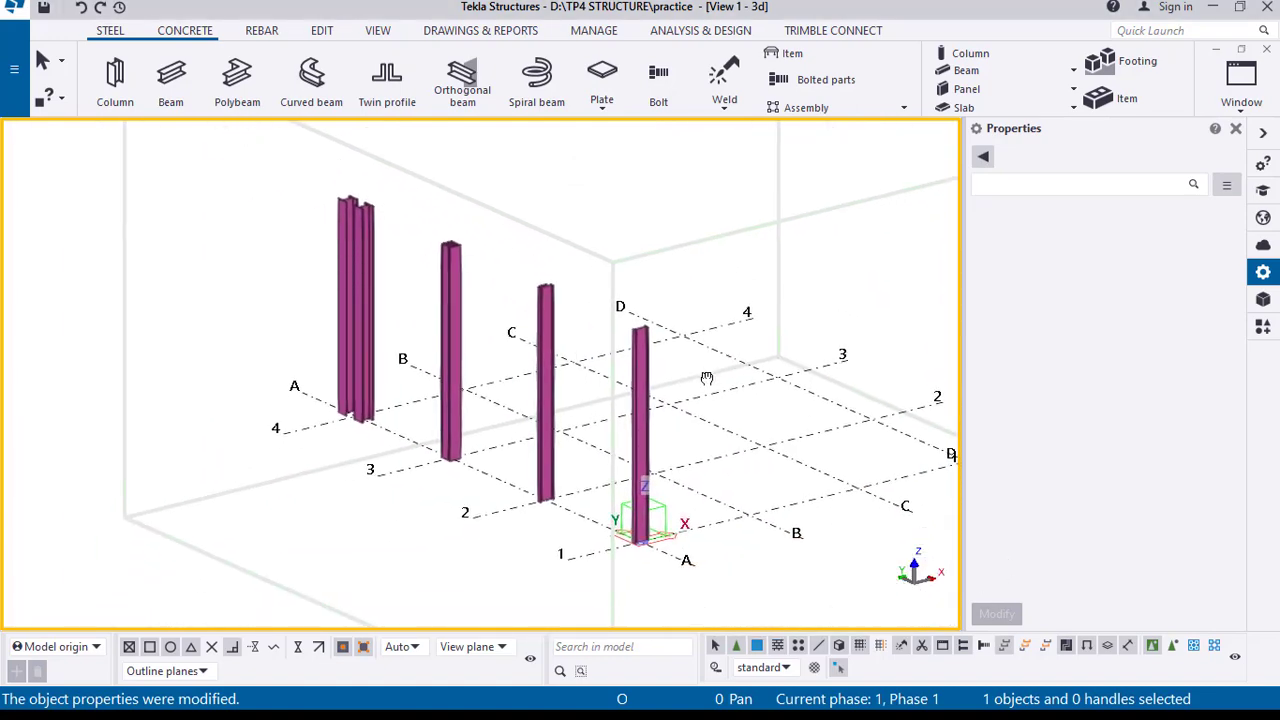